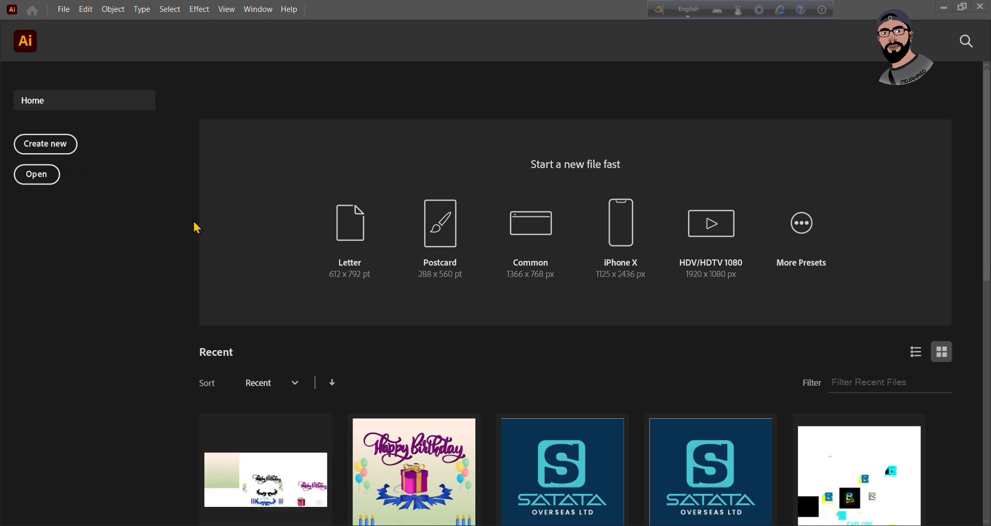
Create a new A3 portrait print document with RGB Color as the color mode and 300 ppi raster effects.
left_click(50, 149)
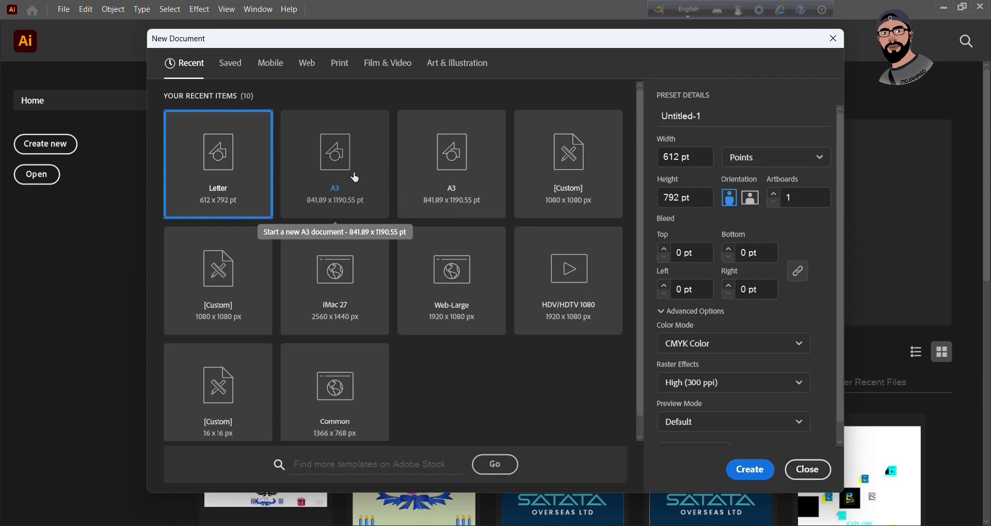
left_click(341, 69)
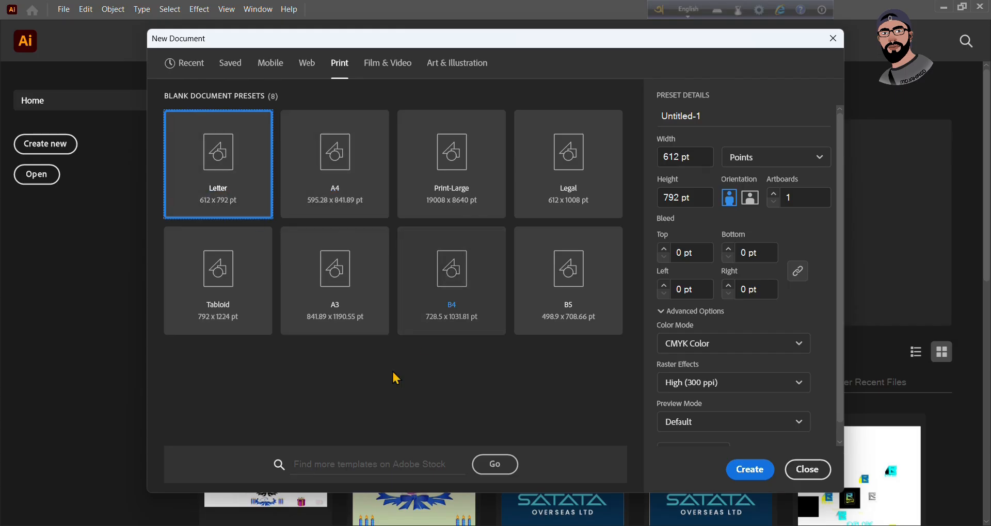
left_click(345, 304)
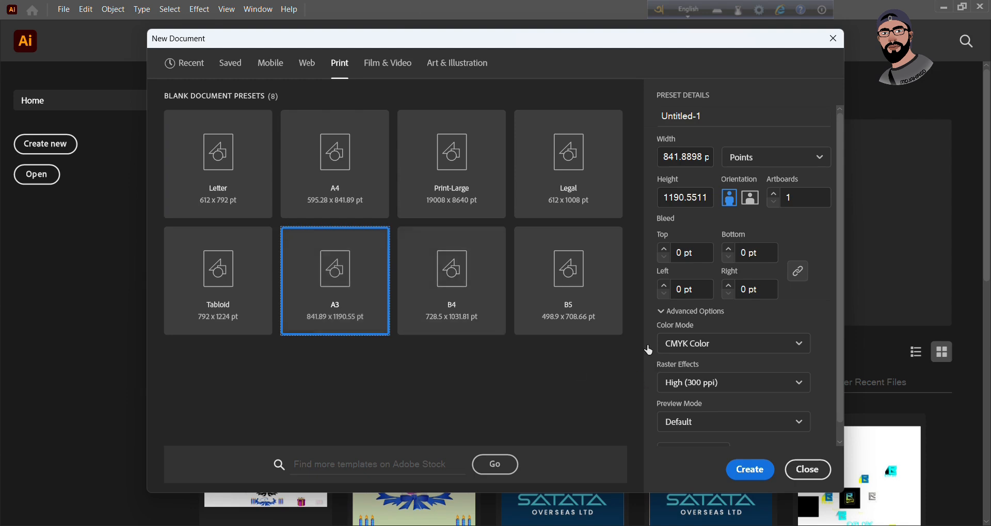
left_click(705, 344)
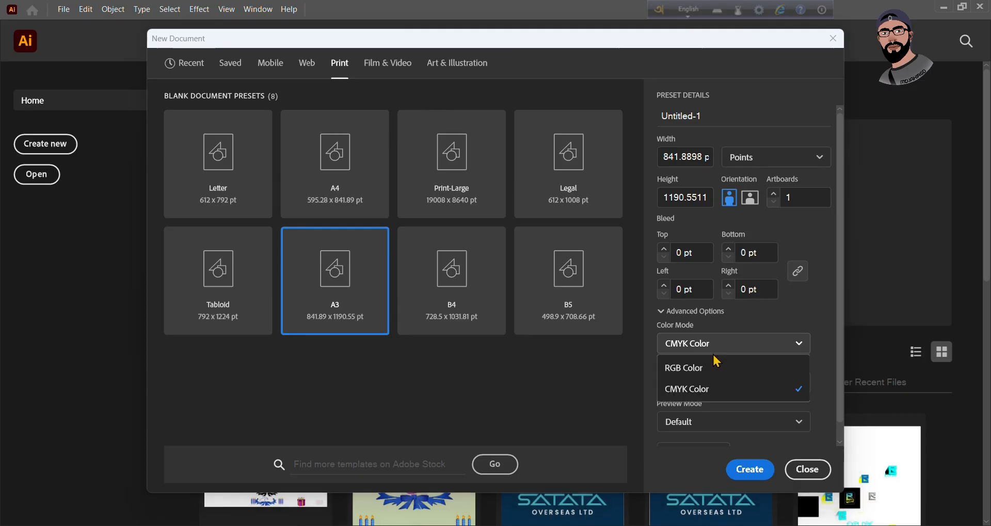
left_click(708, 382)
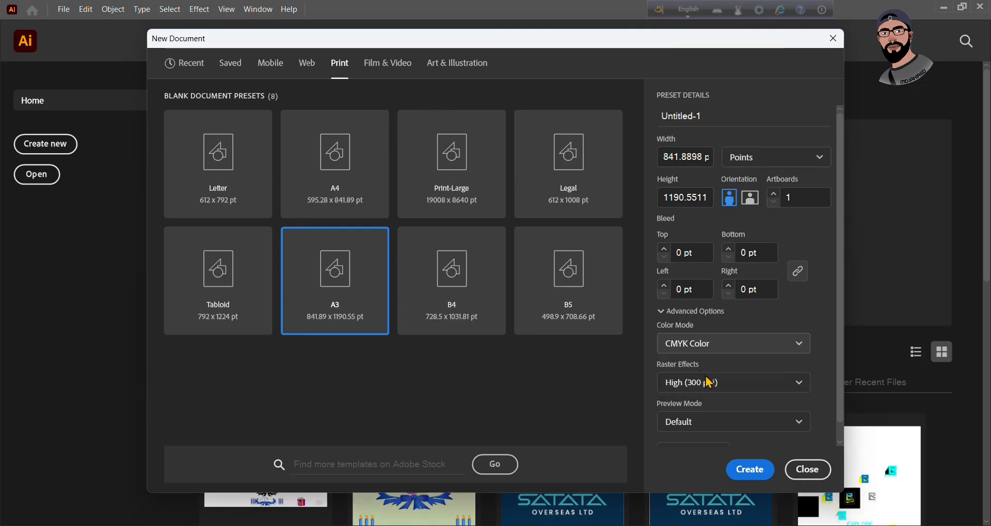
left_click(750, 471)
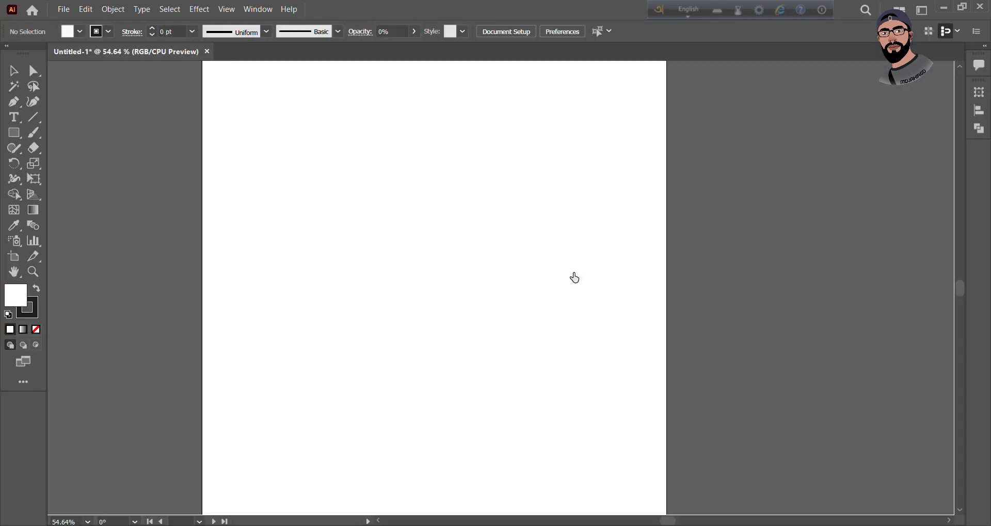
Draw a rectangle of about 842 x 1190 pt covering the whole artboard.
scroll(363, 255, "down", 1)
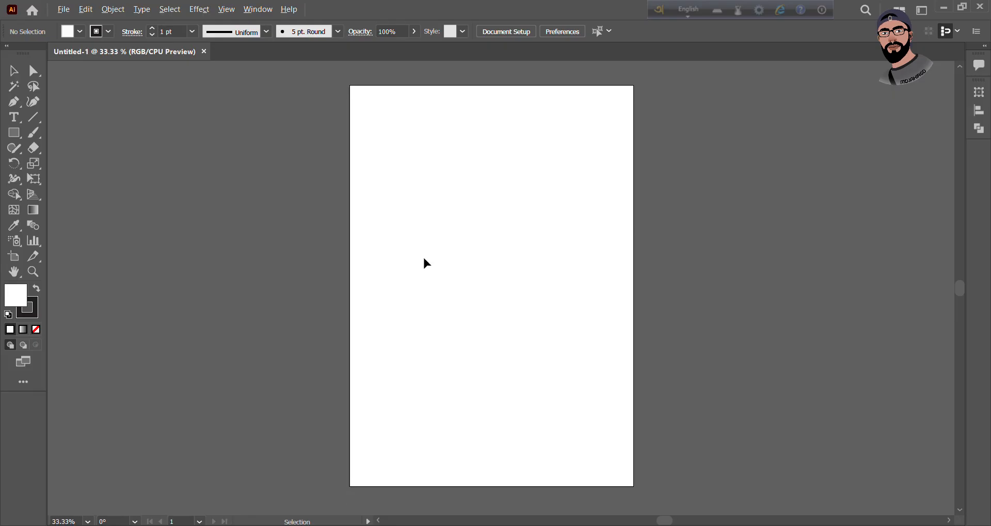
scroll(546, 274, "up", 2)
scroll(383, 288, "down", 4)
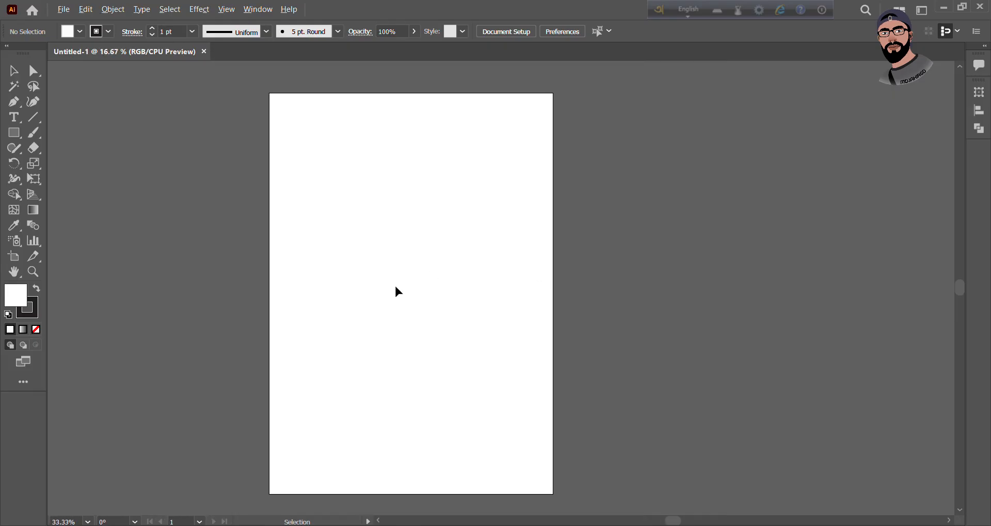
scroll(403, 300, "up", 2)
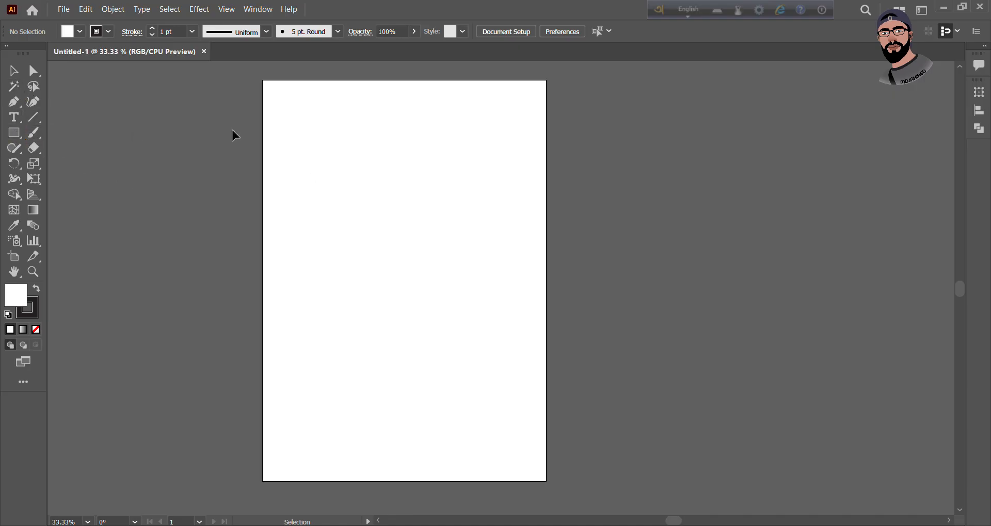
left_click(15, 135)
left_click_drag(261, 80, 546, 481)
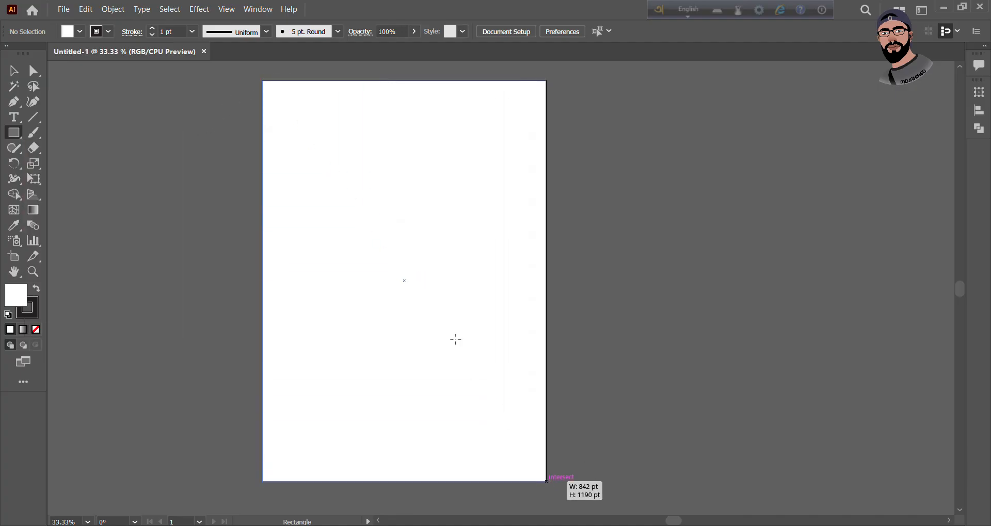
scroll(166, 33, "down", 1)
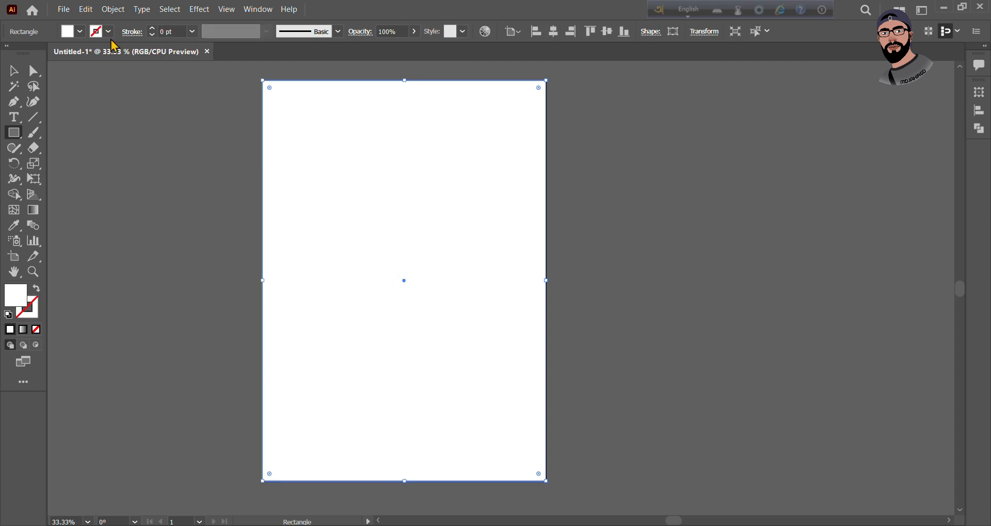
Fill the full-page rectangle with light blue and keep it selected.
left_click(80, 32)
left_click(76, 53)
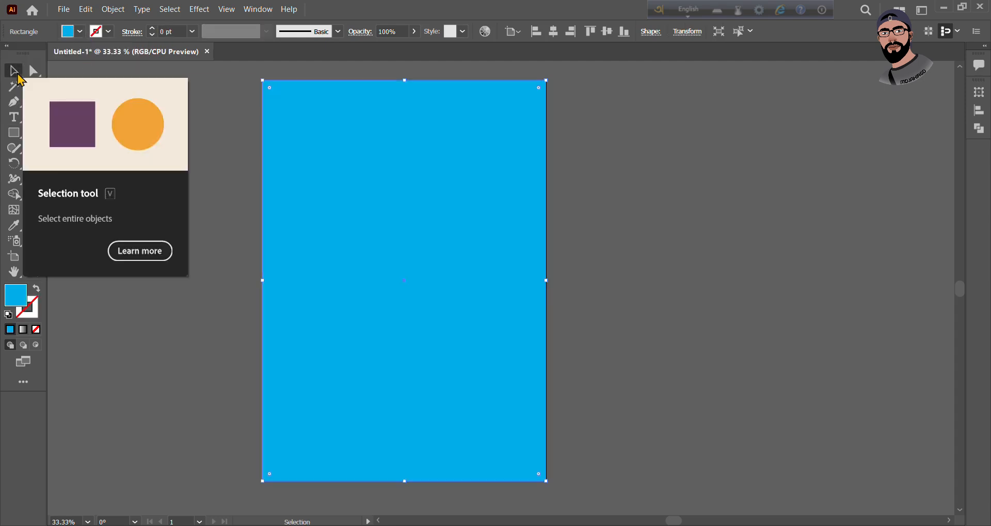
left_click(15, 72)
left_click(570, 199)
left_click(485, 180)
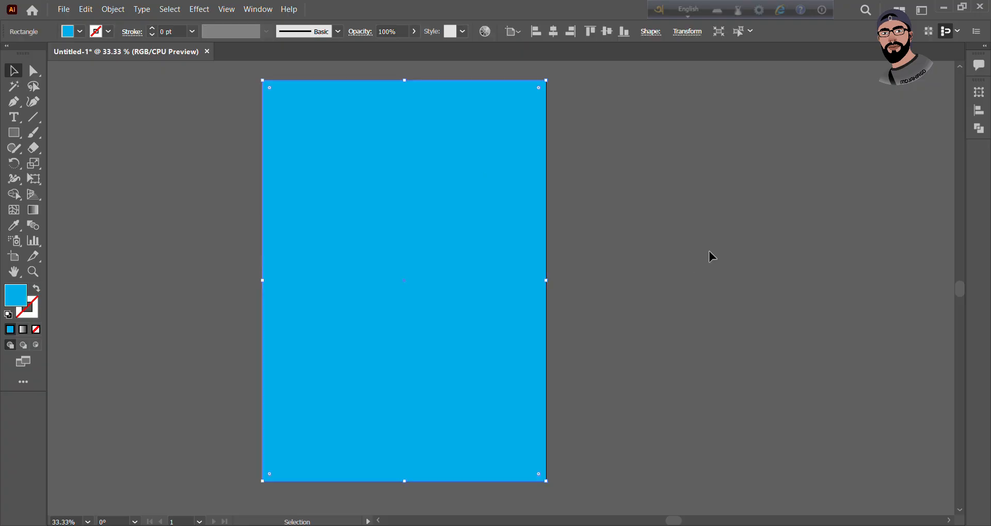
Duplicate the blue rectangle in place and turn the copy into a green block covering about the top third of the artboard.
key("a")
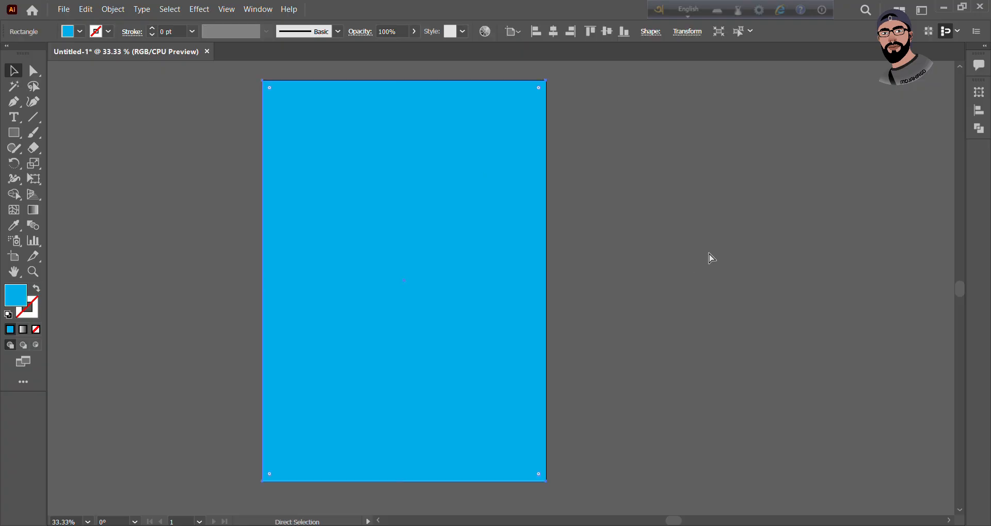
left_click(708, 253)
left_click(520, 227)
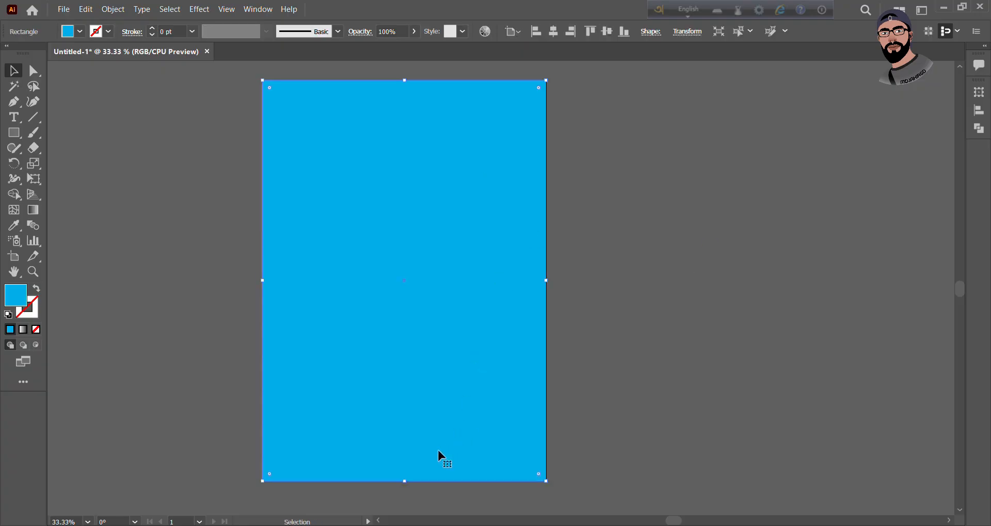
left_click_drag(408, 484, 432, 221)
left_click(80, 31)
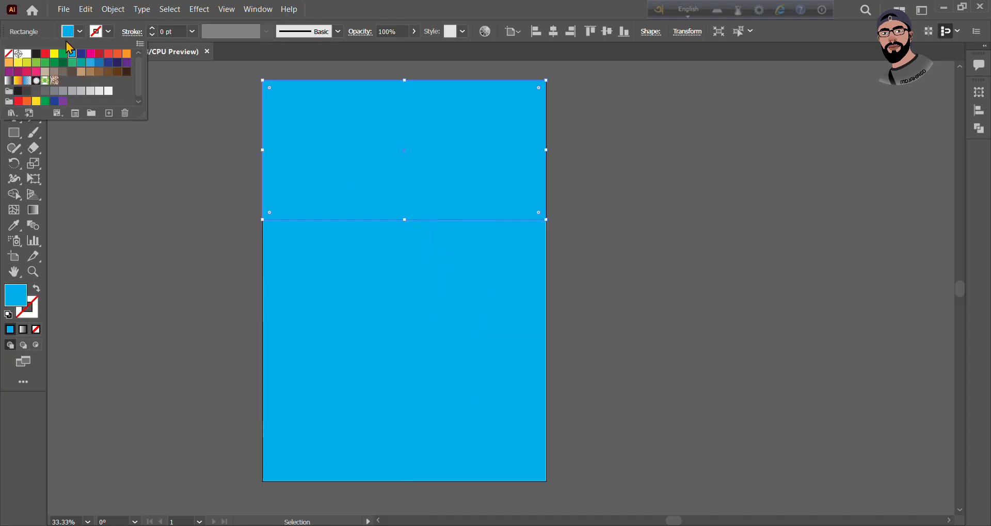
left_click(62, 55)
left_click(203, 215)
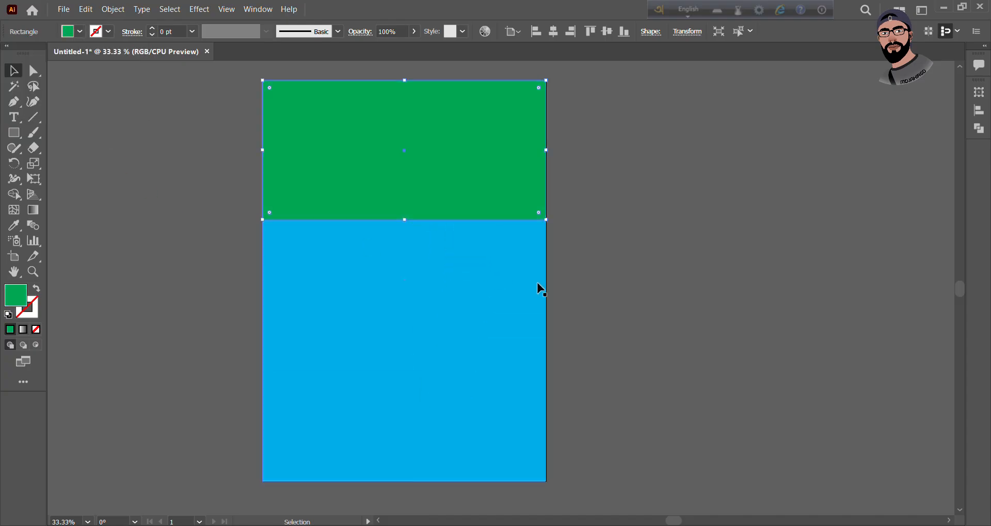
Shorten the blue rectangle from its upper edge so it fills only a little less than the lower half of the artboard.
left_click(571, 281)
left_click(456, 271)
left_click_drag(404, 81, 406, 302)
Extend the green block downward to nearly mid-page, leaving a white gap above the blue rectangle.
left_click(433, 155)
left_click(404, 258)
left_click(408, 222)
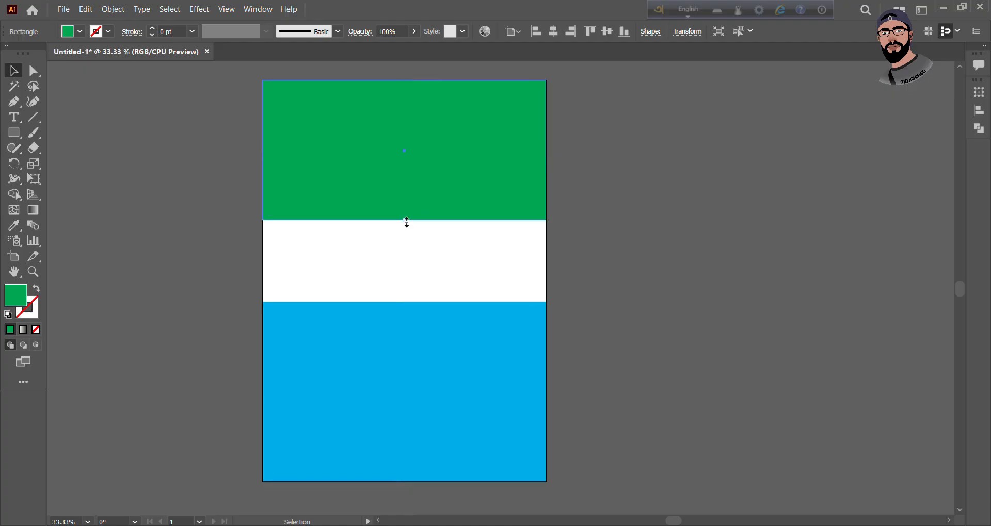
left_click_drag(405, 221, 406, 262)
left_click(573, 255)
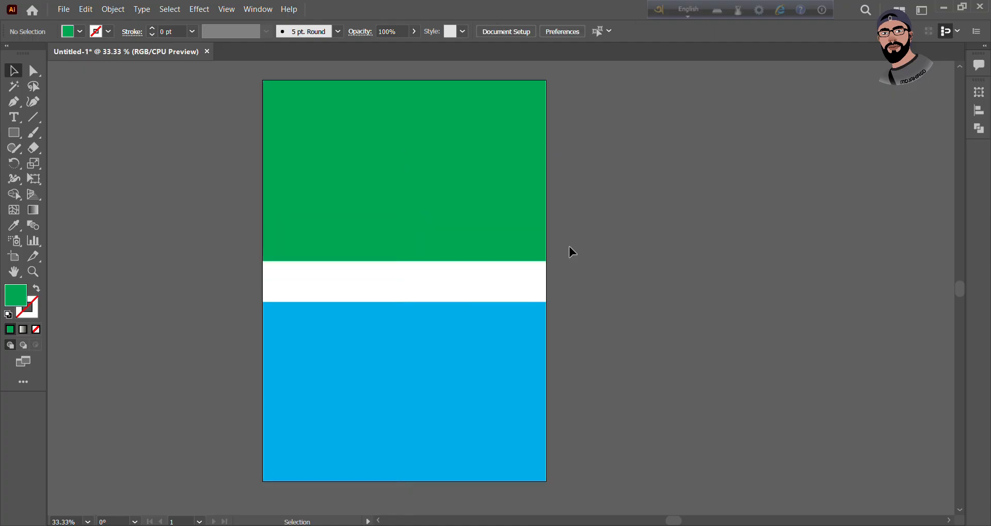
Resize the blue rectangle into a shorter block with equal side margins and white space above and below it.
left_click(444, 320)
left_click_drag(404, 482, 406, 423)
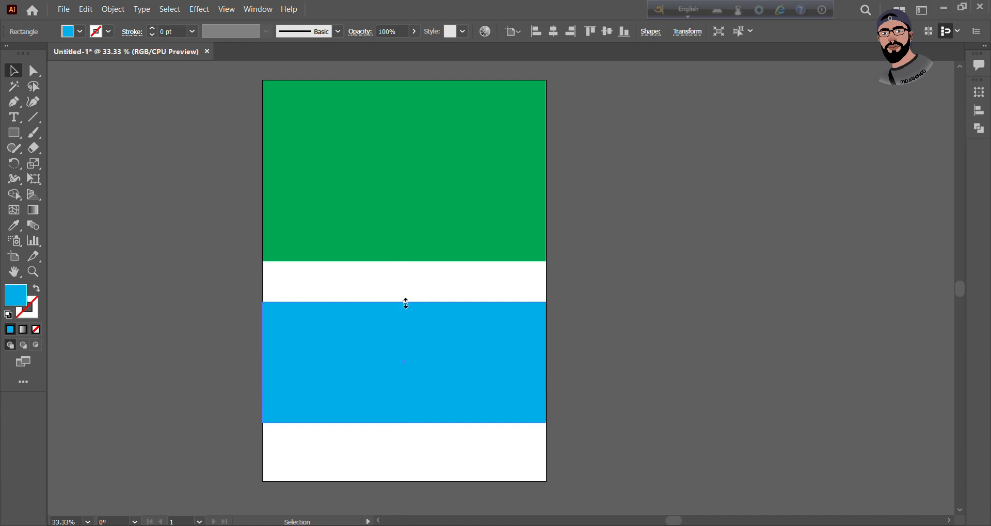
left_click_drag(406, 303, 405, 297)
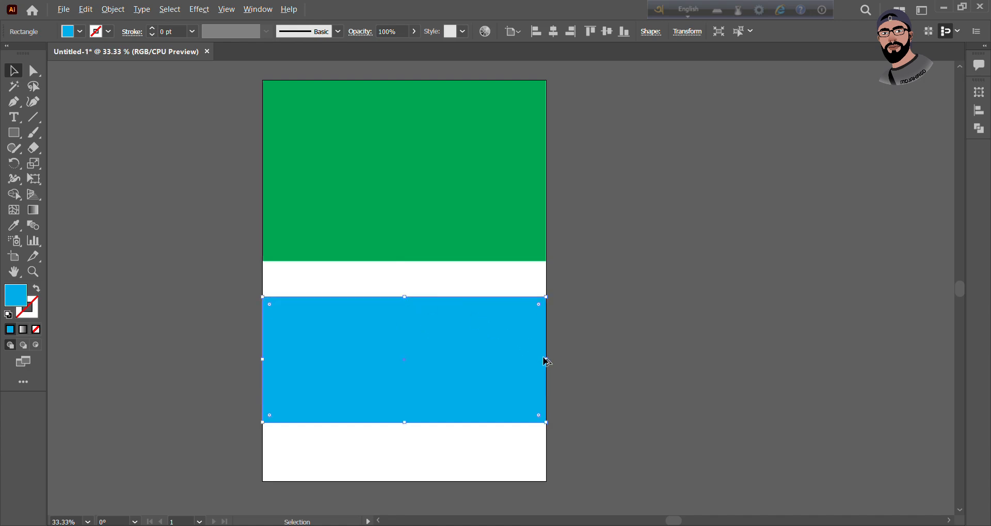
left_click_drag(548, 363, 528, 361)
left_click(602, 341)
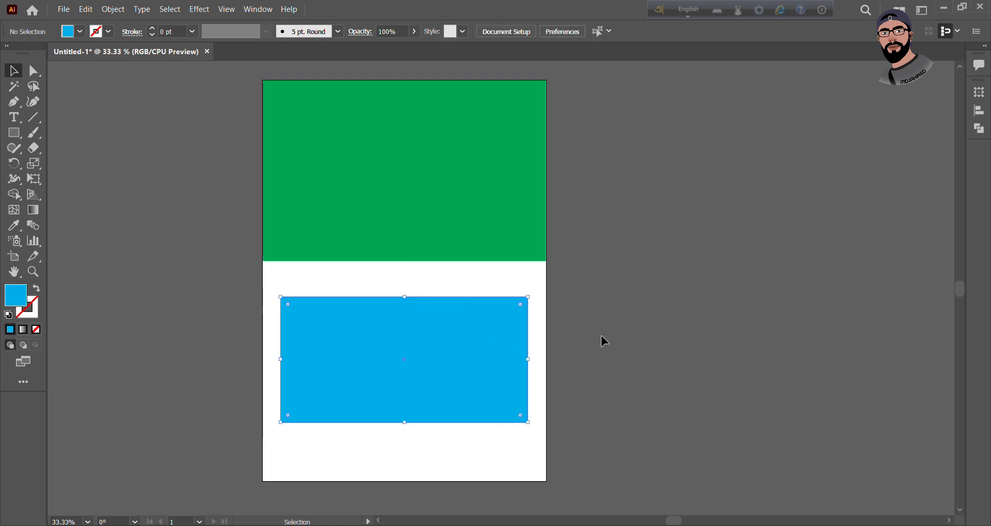
left_click(461, 331)
left_click(433, 232)
left_click(591, 286)
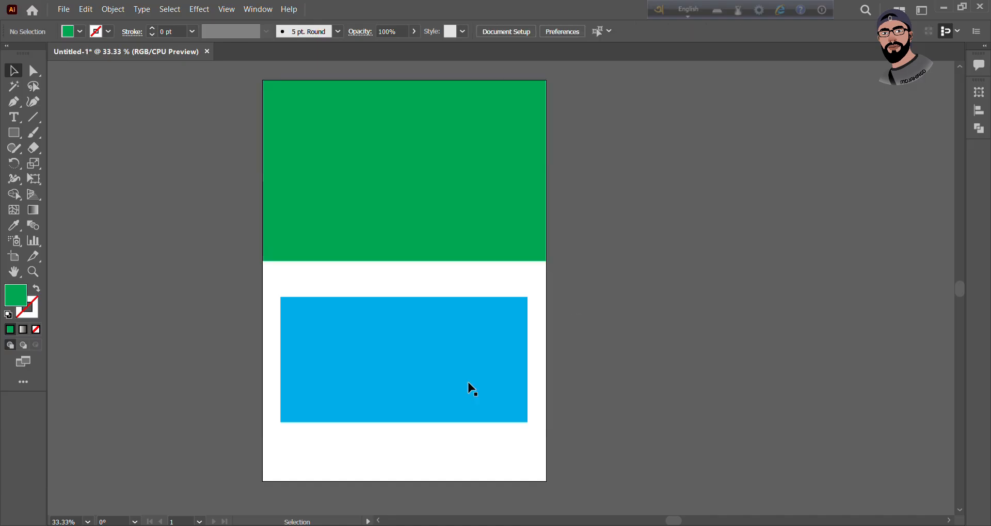
Duplicate the blue block beneath itself and reduce the copy's height to a thin strip near the artboard's lower edge.
scroll(439, 336, "down", 3)
left_click(454, 334)
left_click_drag(453, 334, 414, 373)
scroll(432, 447, "down", 5)
scroll(404, 367, "up", 1)
scroll(404, 371, "up", 1)
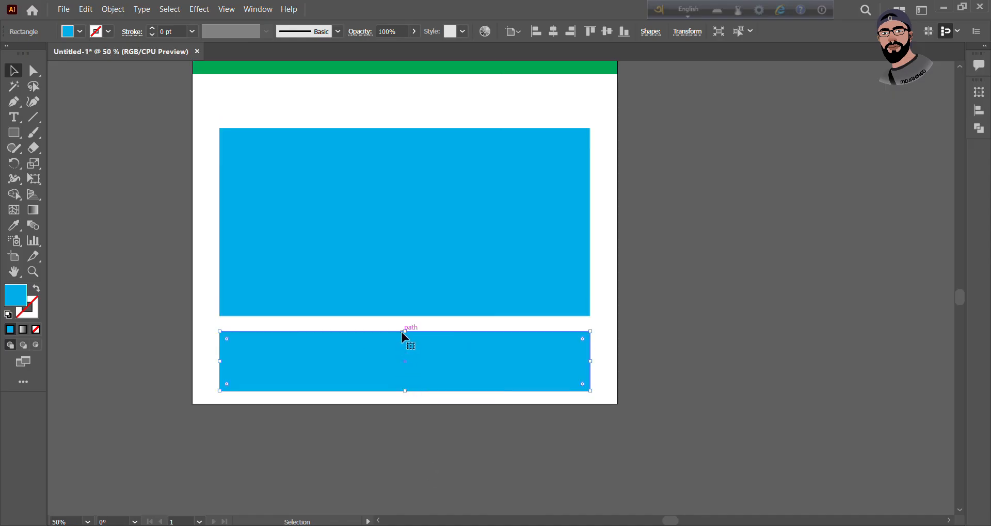
left_click_drag(405, 332, 405, 356)
left_click(459, 409)
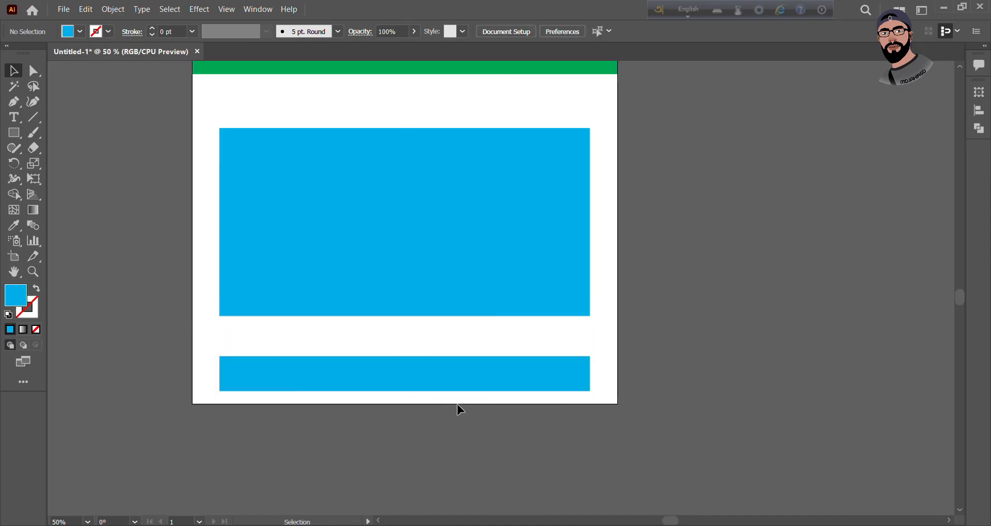
Widen the thin blue strip on both sides so it spans the full width of the artboard.
scroll(468, 406, "down", 1)
left_click(519, 389)
scroll(526, 389, "up", 1)
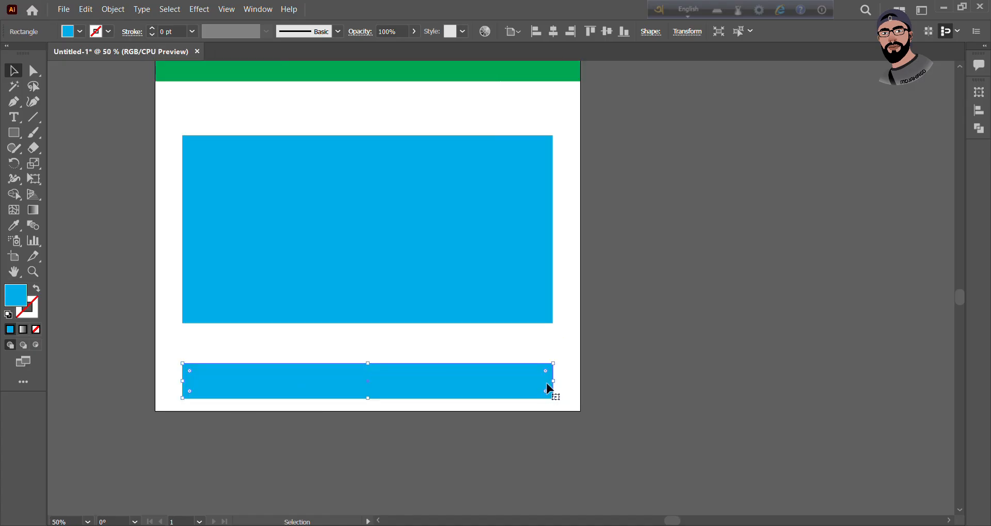
left_click_drag(556, 384, 580, 385)
left_click_drag(183, 381, 155, 385)
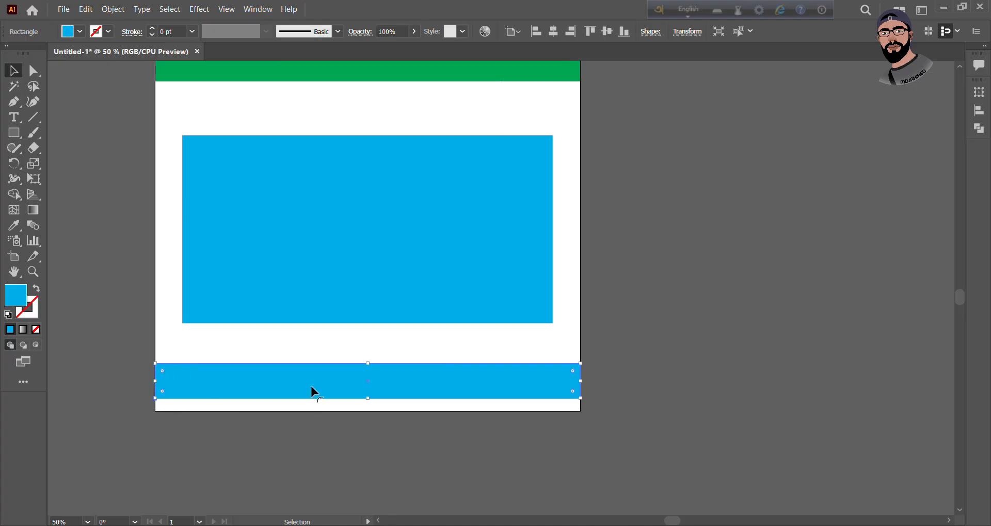
scroll(313, 391, "down", 1)
left_click(634, 387)
scroll(606, 416, "up", 3)
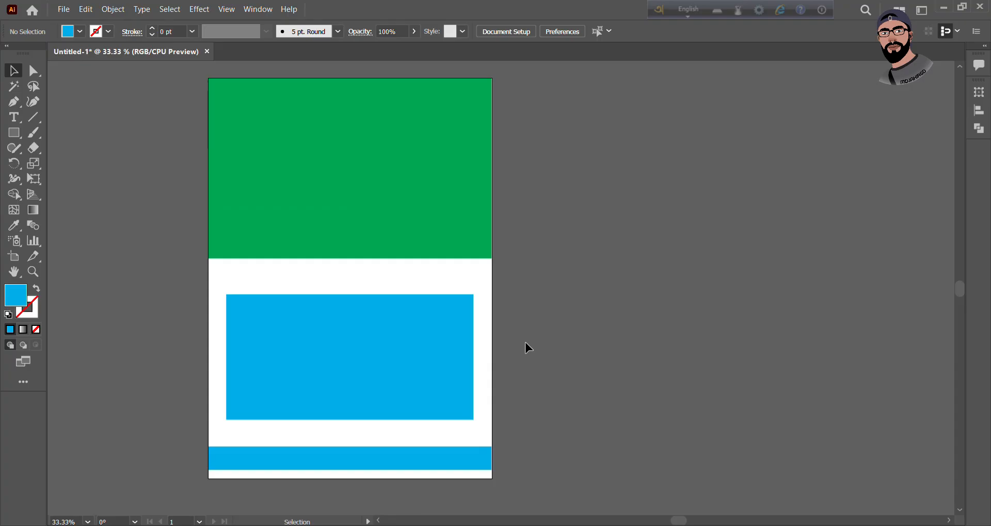
Create a landscape A4 print document in CMYK Color and switch back to the A3 layout document.
left_click(64, 10)
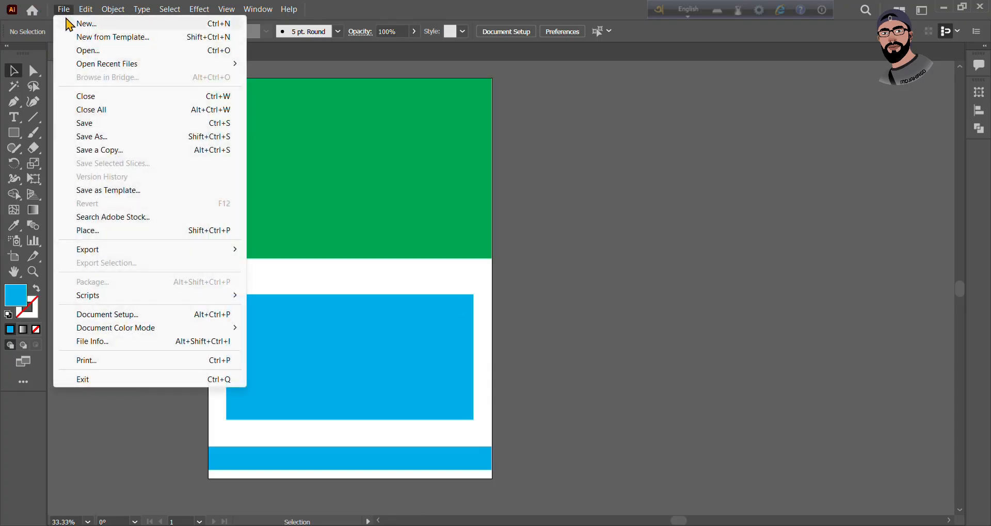
left_click(78, 23)
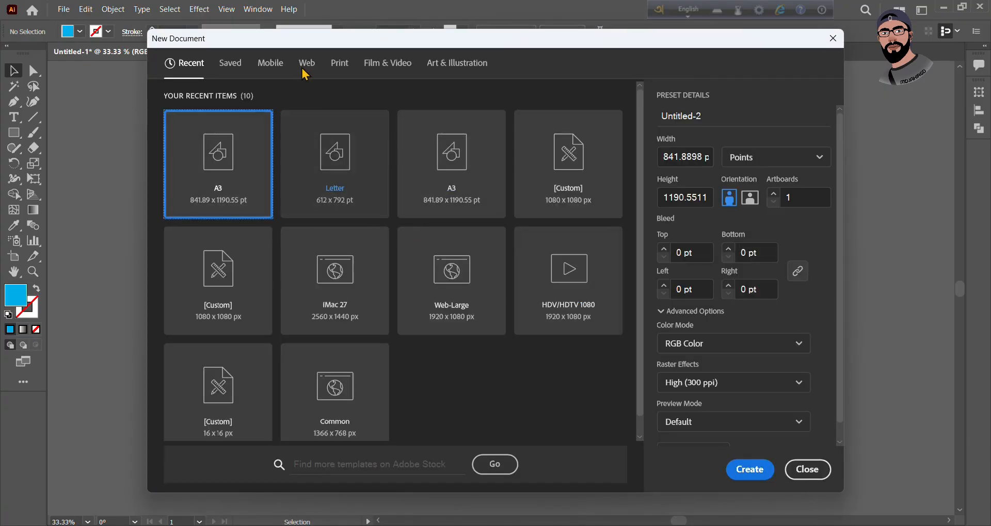
left_click(340, 63)
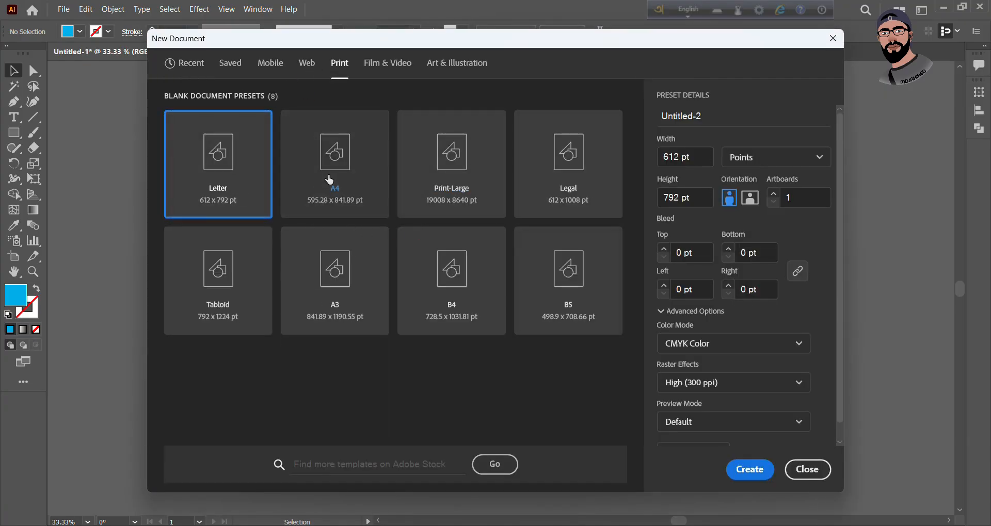
left_click(328, 178)
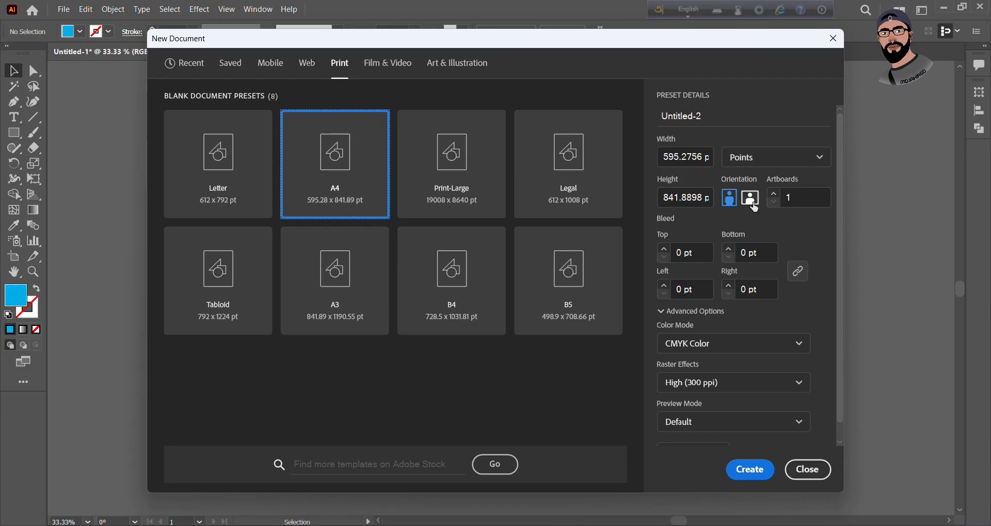
left_click(750, 198)
left_click(750, 469)
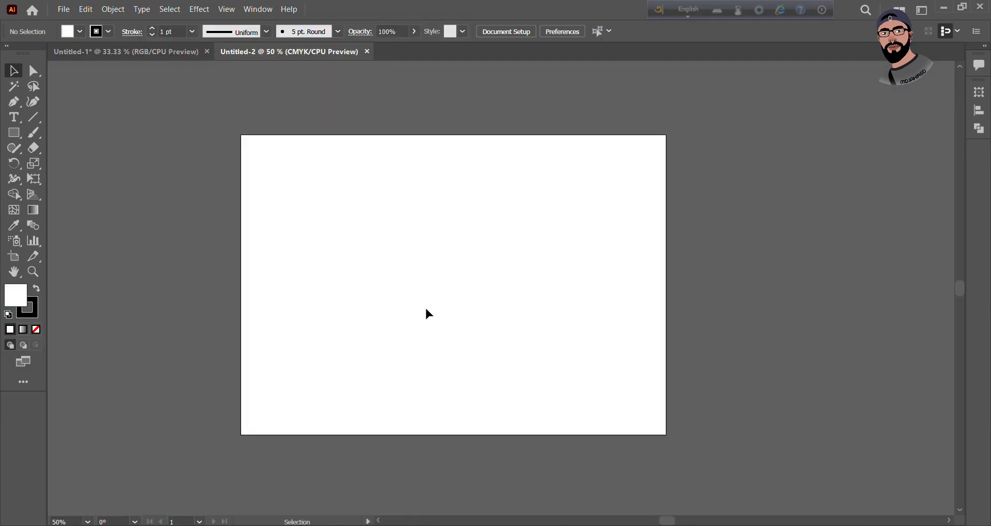
left_click(164, 62)
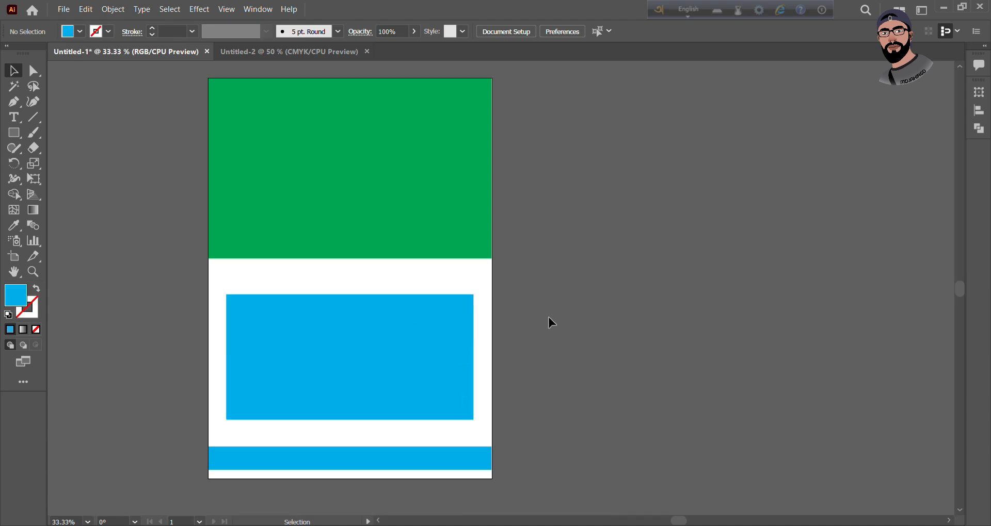
scroll(430, 341, "up", 1)
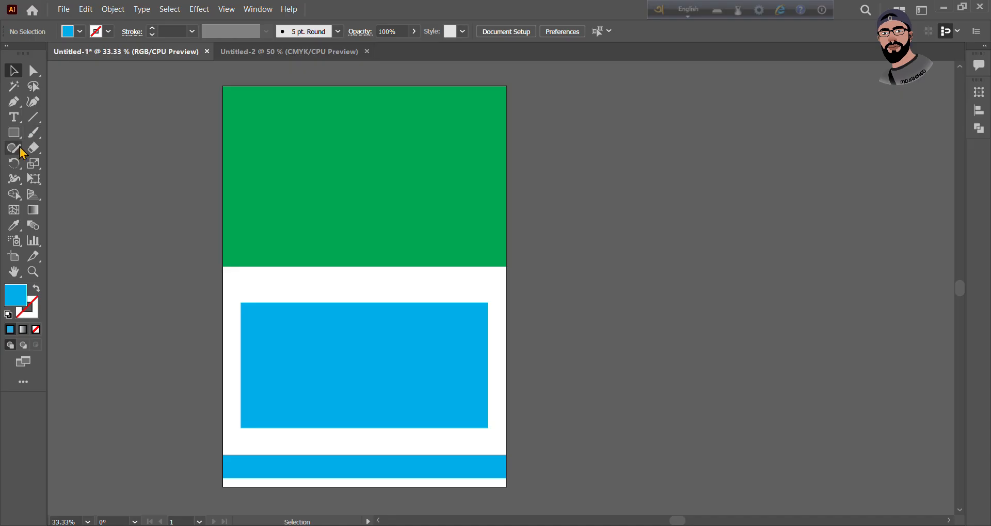
Draw a rectangle with the green block's fill covering the entire artboard from corner to corner.
left_click(323, 154)
left_click(579, 172)
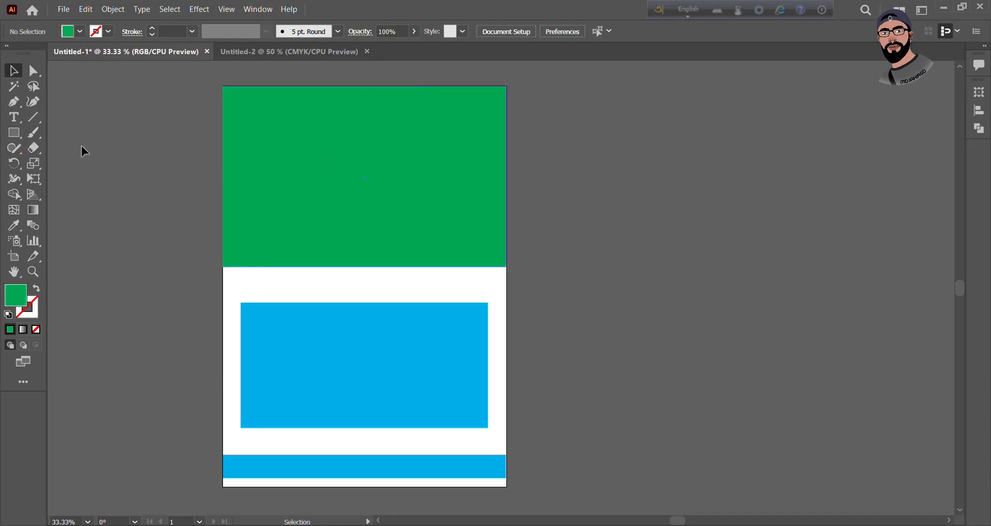
left_click(14, 133)
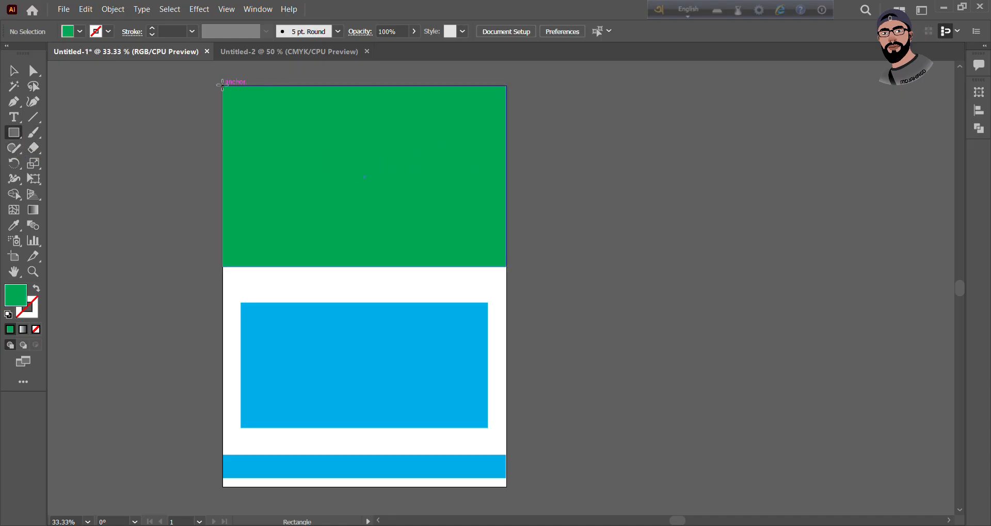
mouse_move(223, 87)
left_mouse_down()
mouse_move(505, 487)
mouse_move(503, 476)
left_mouse_up()
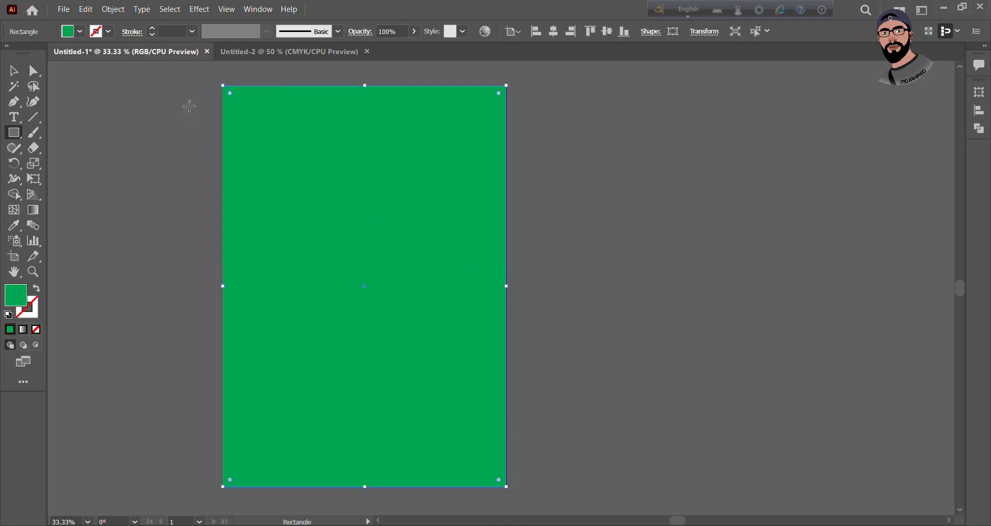
Offset the full-page green rectangle's path inward by -30 pt with Miter joins.
left_click(113, 9)
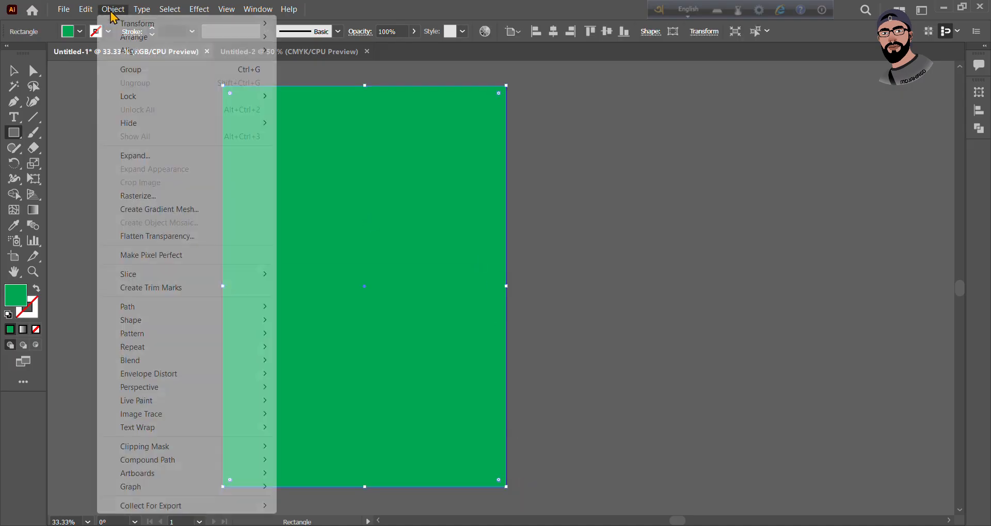
mouse_move(243, 307)
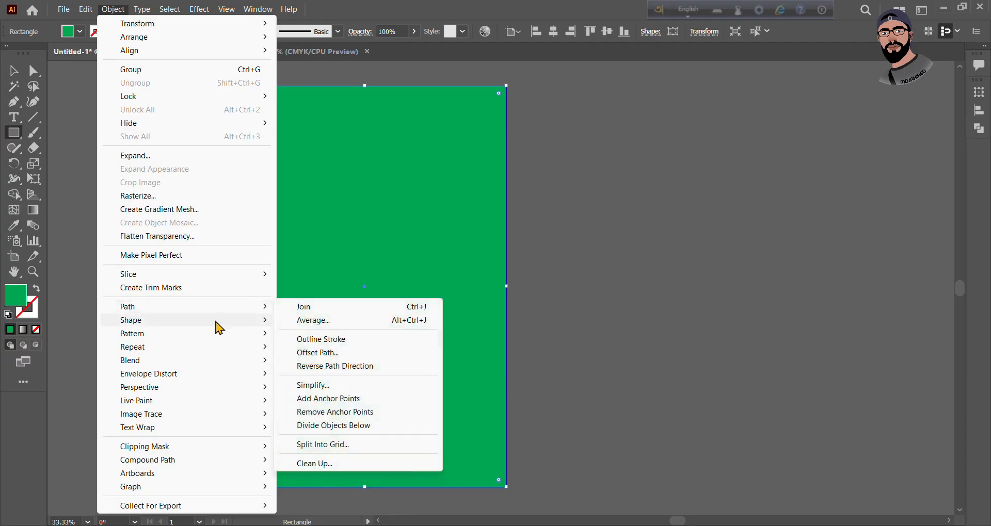
left_click(340, 356)
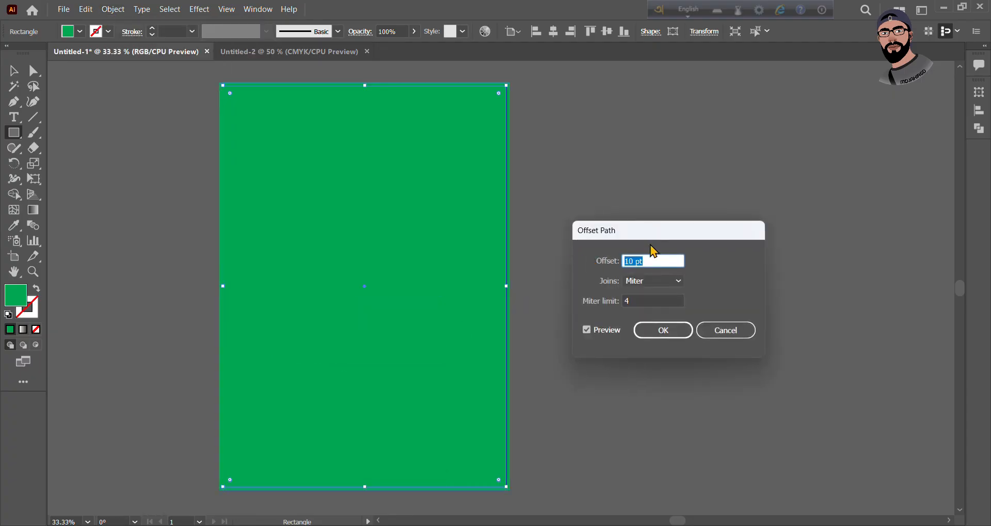
left_click_drag(655, 236, 672, 179)
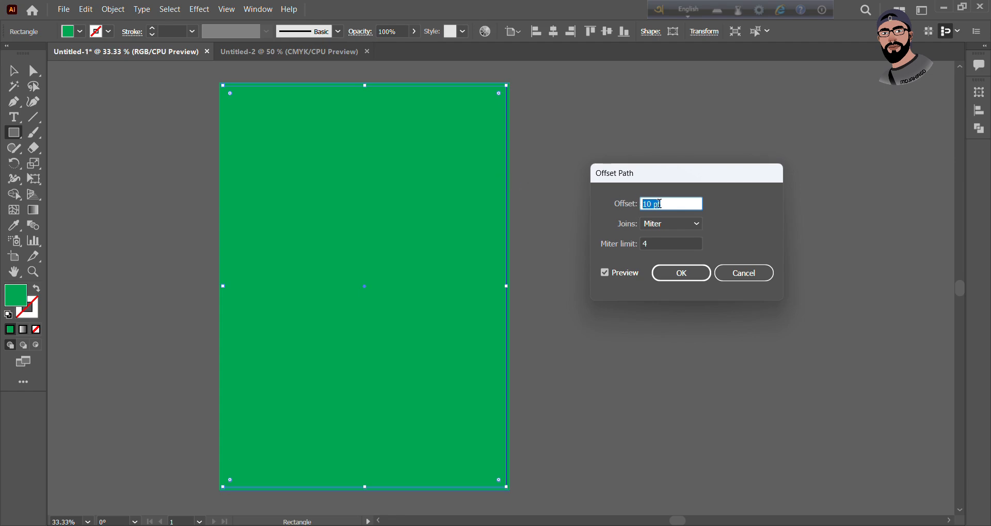
type("-3")
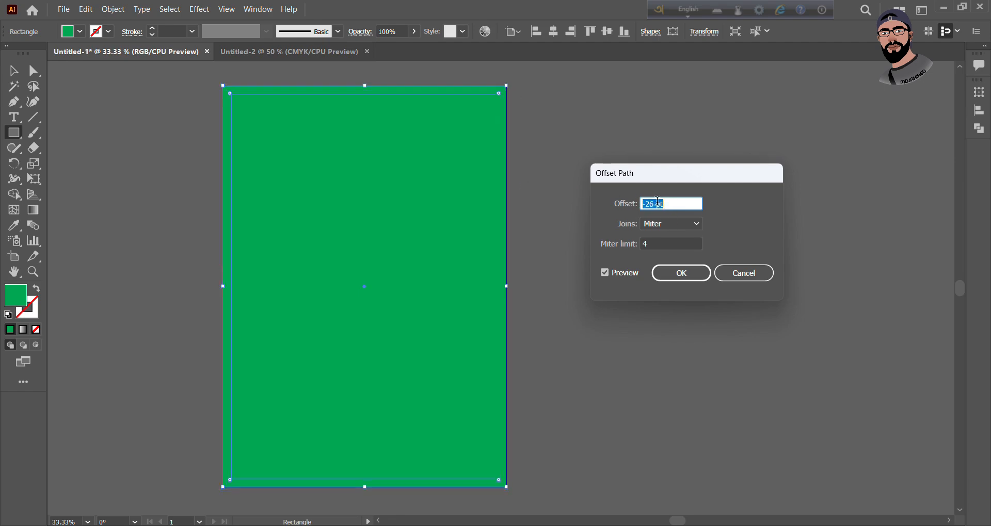
key("Down")
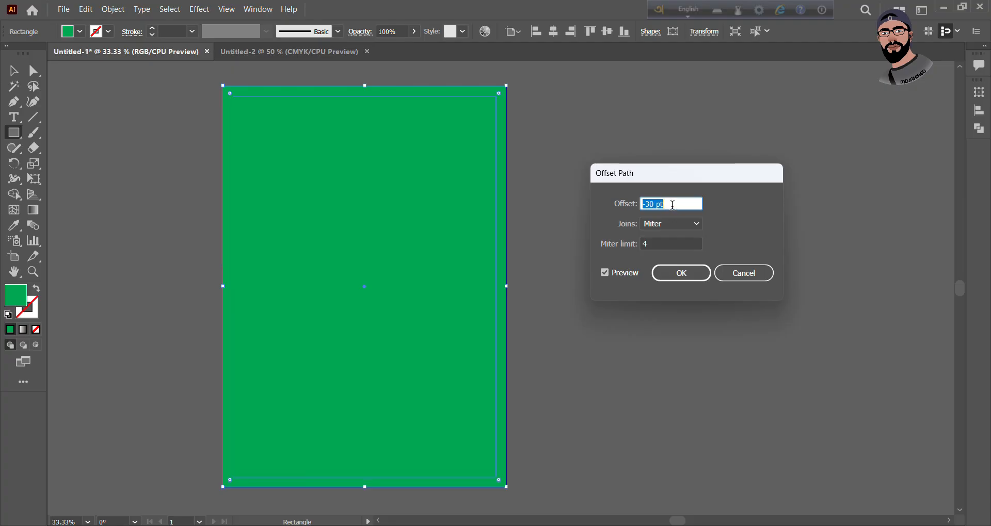
left_click(673, 282)
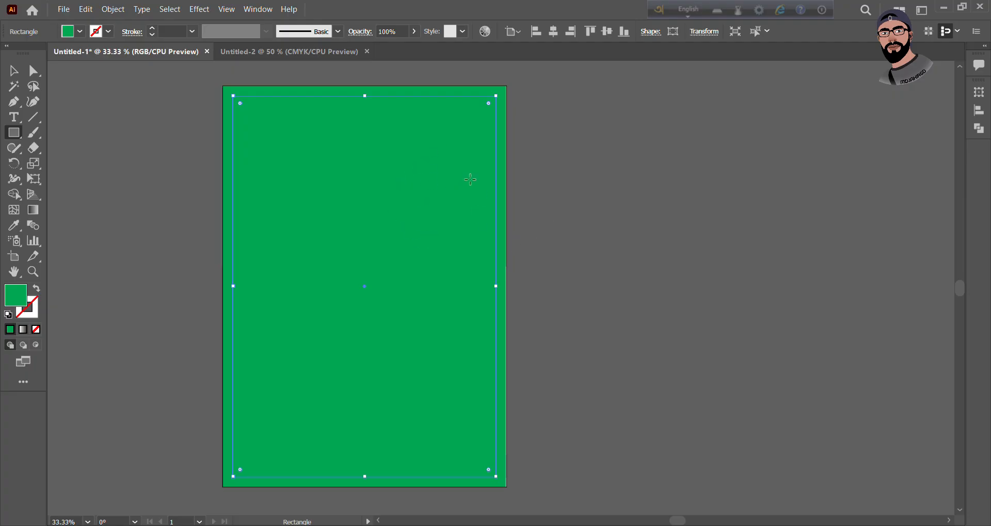
Convert the inset rectangle into a margin guide.
right_click(540, 212)
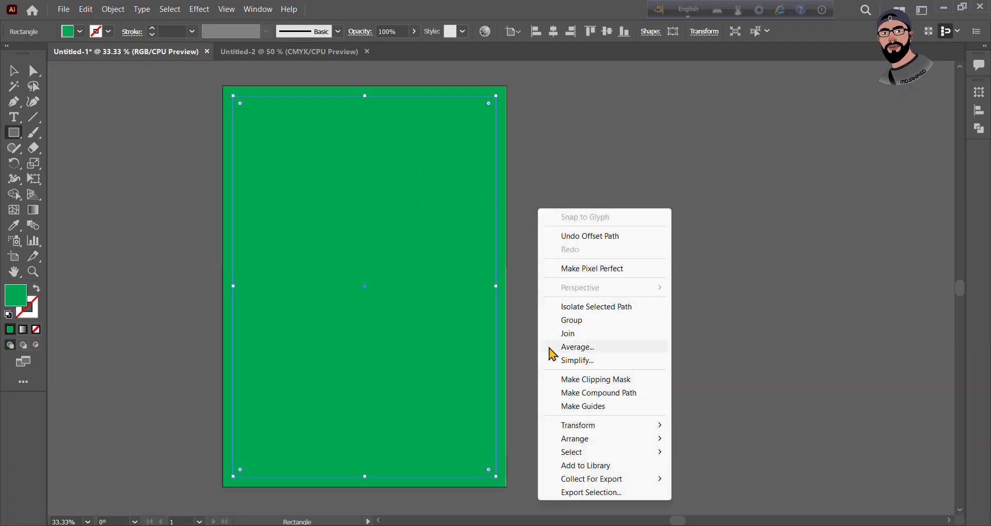
left_click(594, 408)
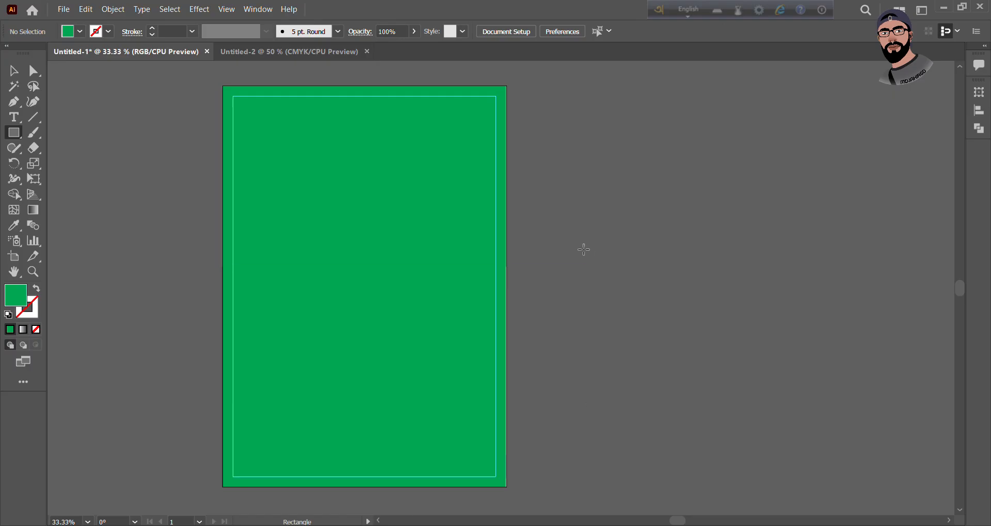
right_click(553, 243)
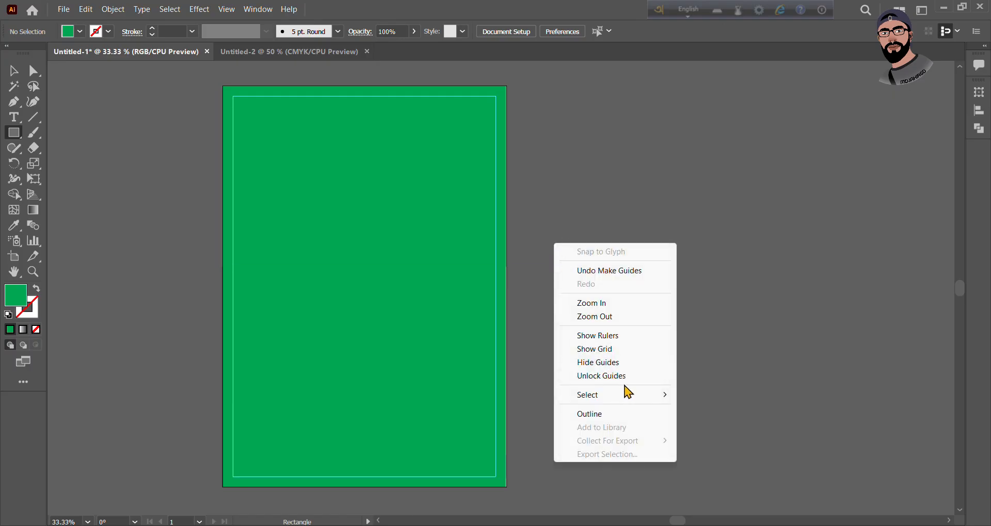
Move the full-page green rectangle off the artboard and delete it, keeping the layout blocks and the margin guide.
left_click(14, 72)
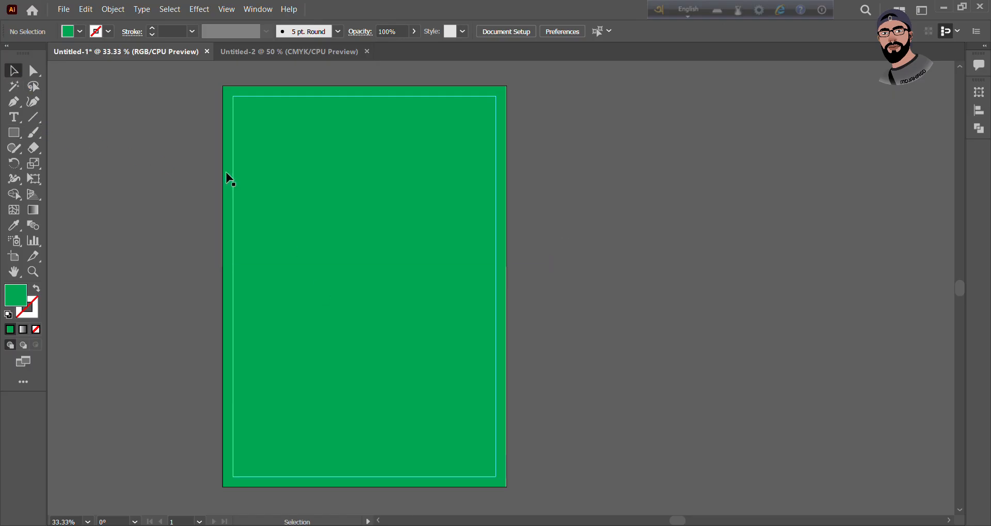
left_click_drag(227, 174, 652, 199)
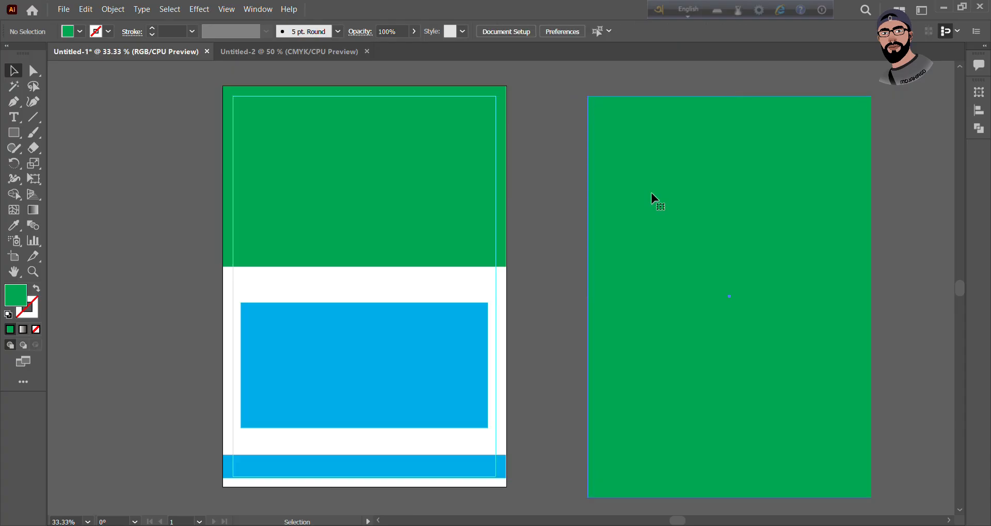
key("Delete")
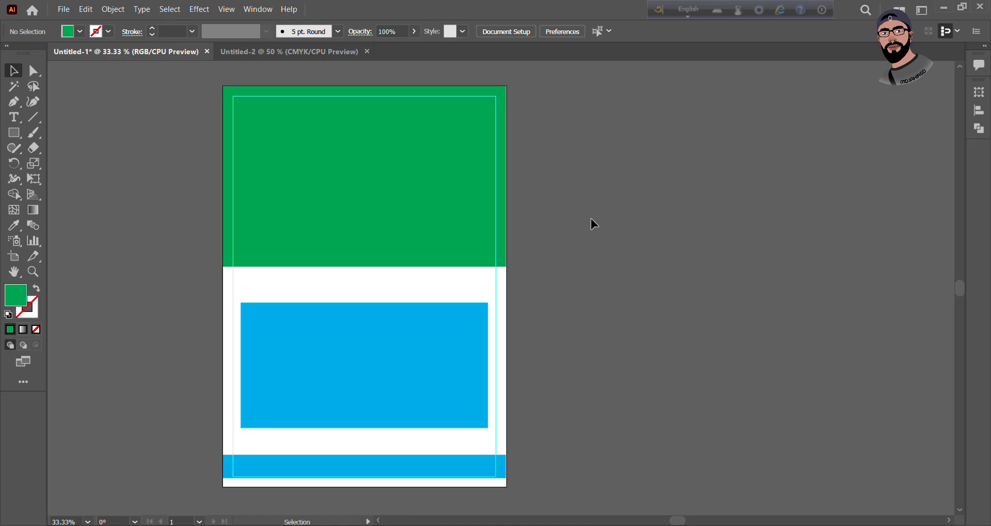
left_click(423, 327)
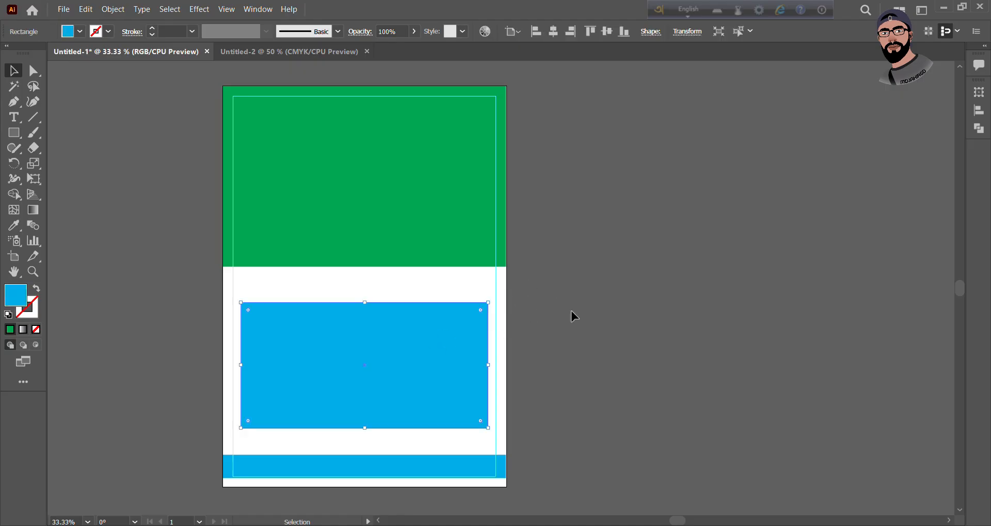
left_click(575, 311)
scroll(464, 340, "down", 1)
scroll(338, 397, "up", 1, "alt")
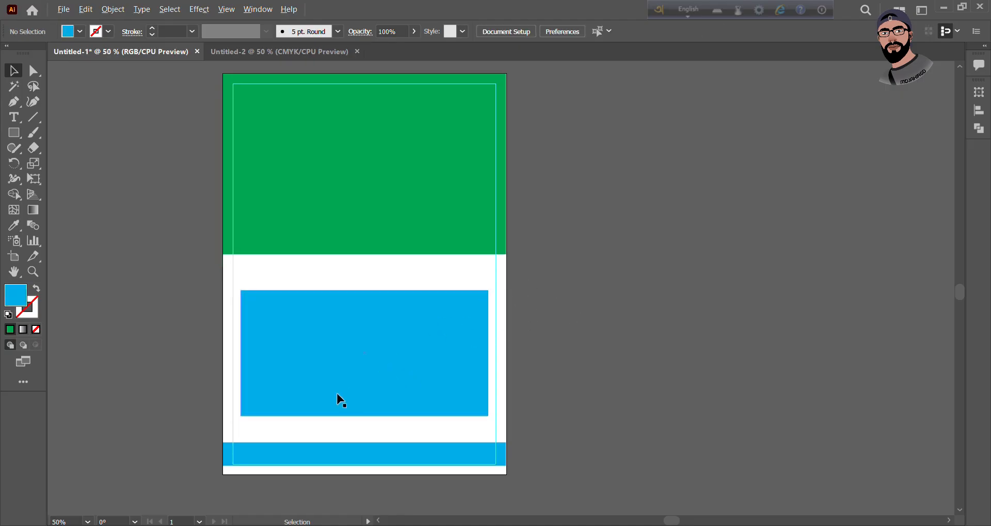
scroll(448, 361, "down", 1, "alt")
scroll(471, 350, "up", 1, "alt")
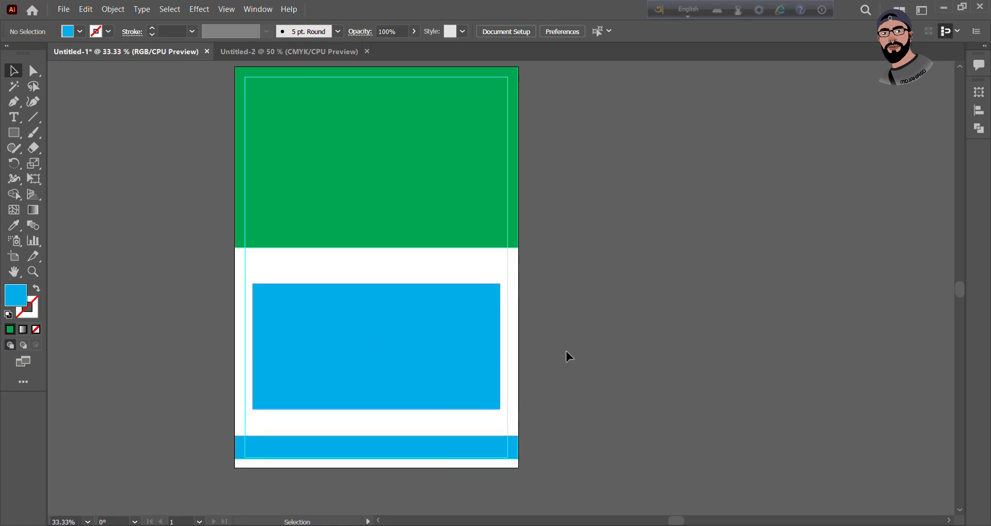
scroll(568, 353, "up", 1)
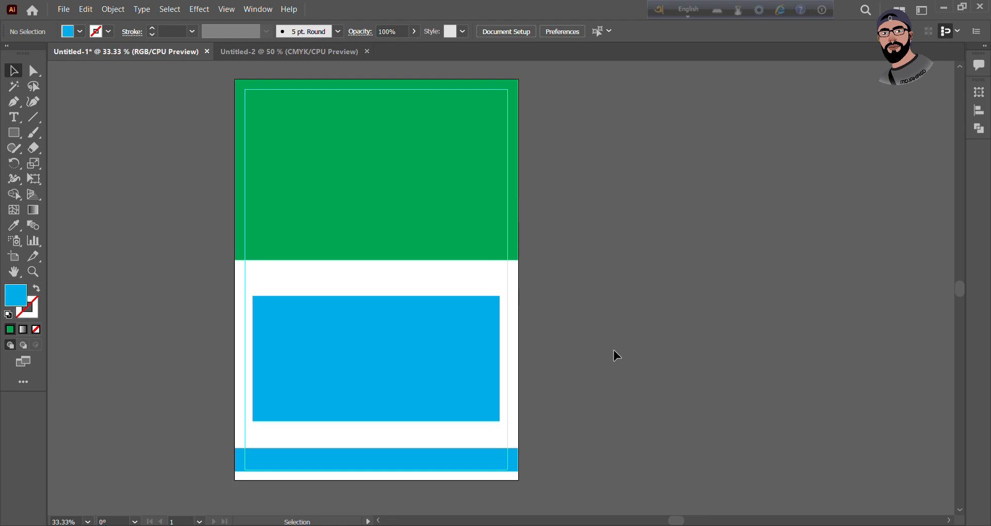
scroll(617, 349, "up", 1)
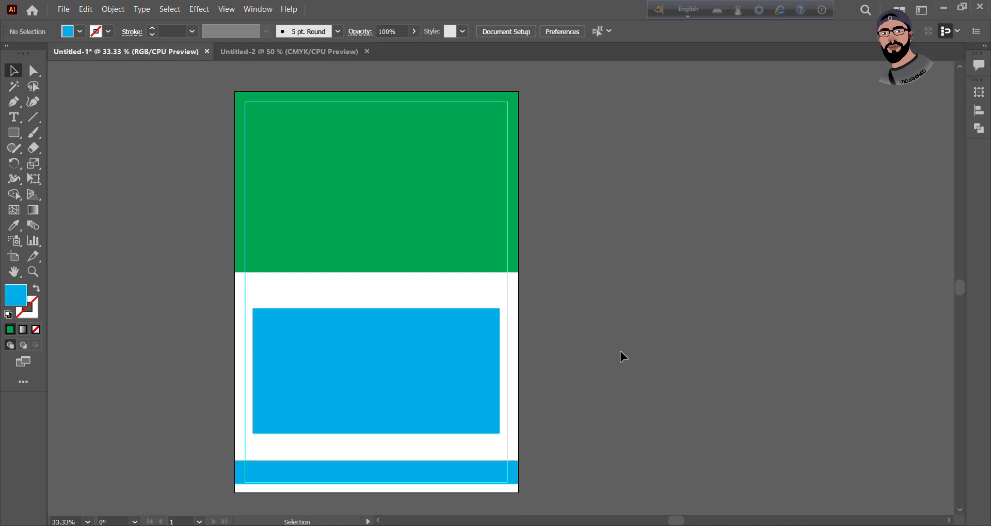
scroll(554, 283, "down", 1)
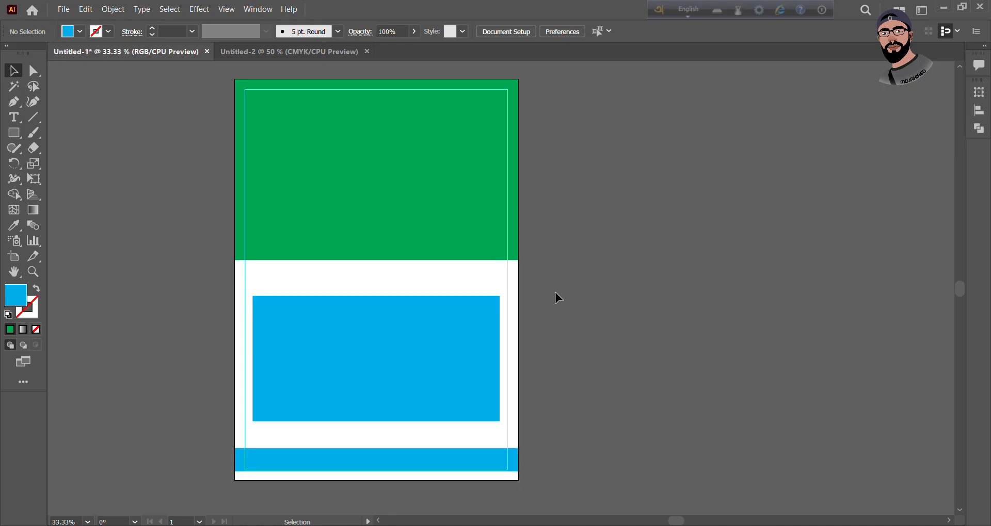
left_click(403, 345)
left_click(603, 337)
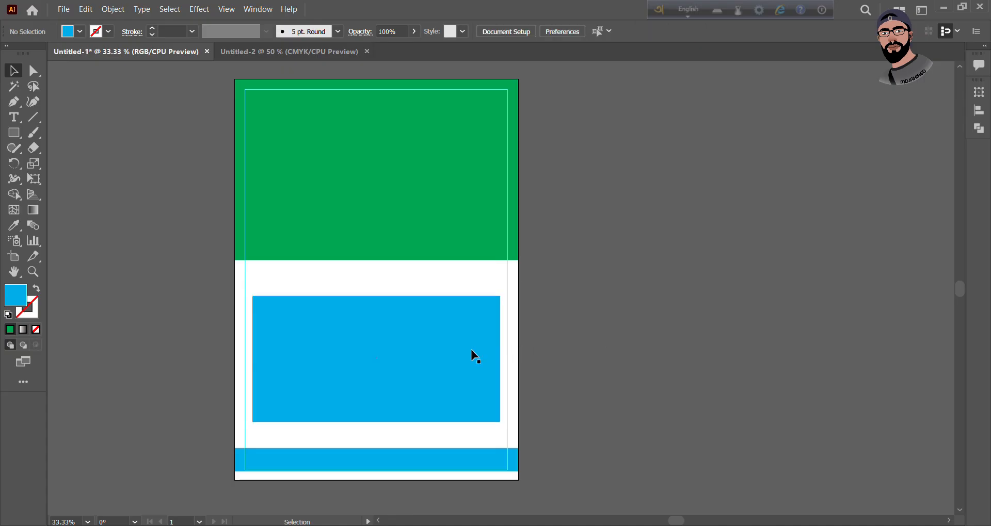
left_click(452, 345)
left_click(583, 364)
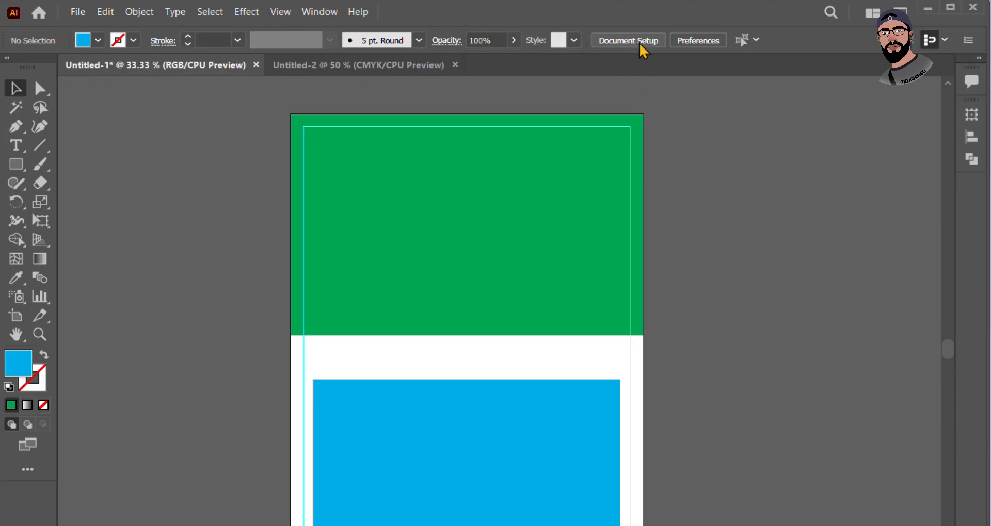
Examine the units and bleed options in the Document Setup, and close it without changing anything.
left_click(628, 43)
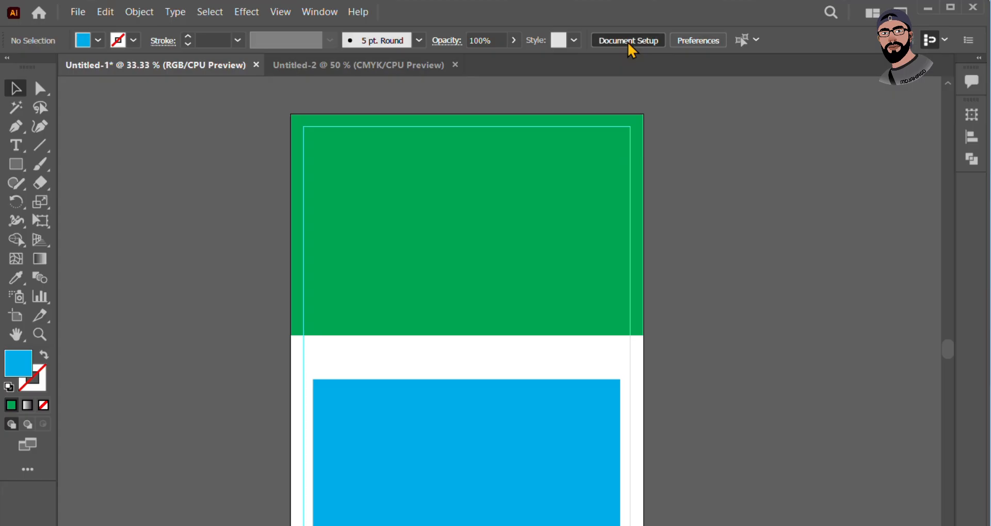
left_click_drag(553, 142, 799, 111)
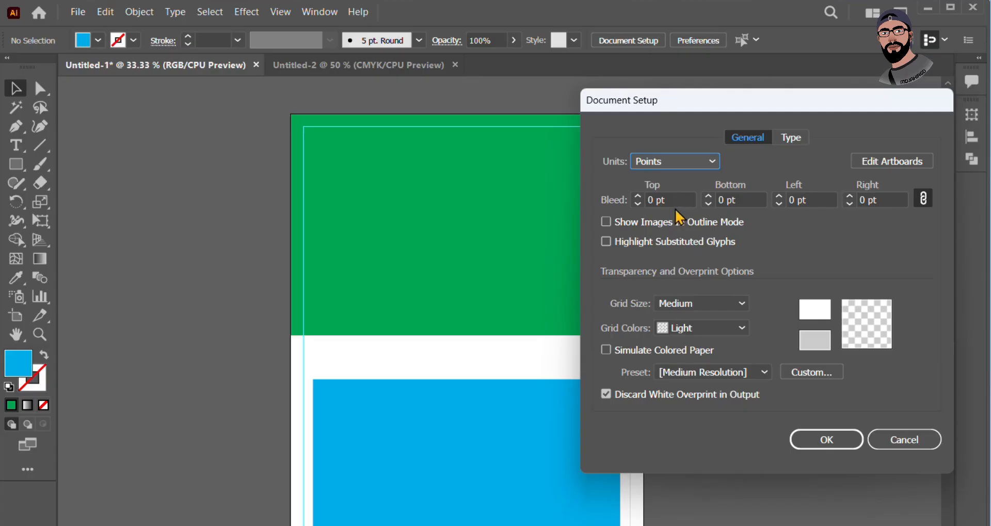
left_click(895, 447)
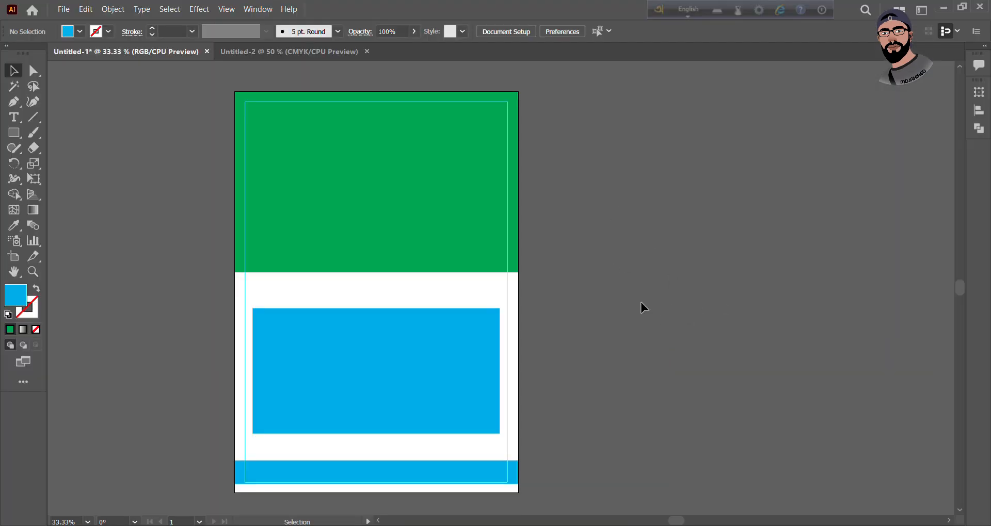
left_click(414, 177)
left_click(618, 177)
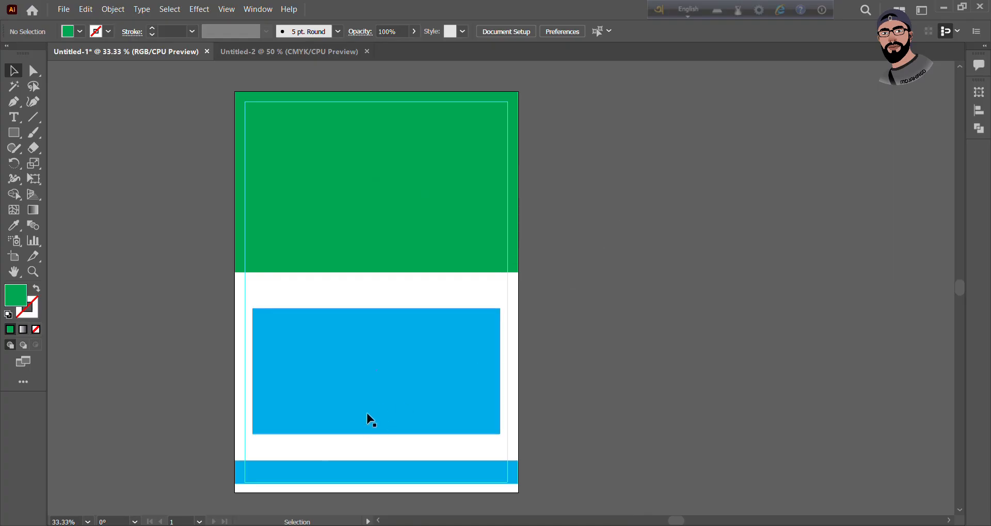
Switch to File Explorer, place the 0K3A9095_1 image from the Post_1080 folder in the layout, and position it over the green block.
left_click(431, 525)
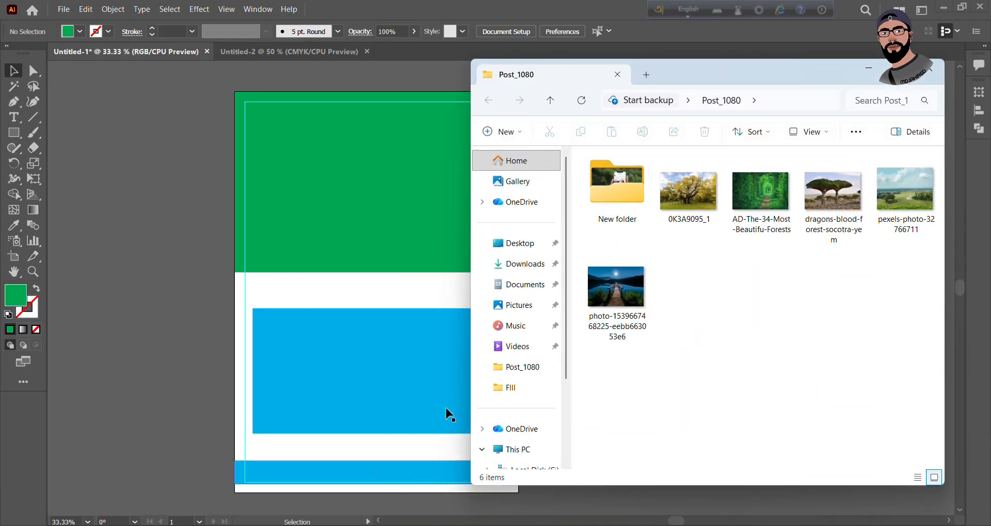
left_click_drag(694, 196, 319, 215)
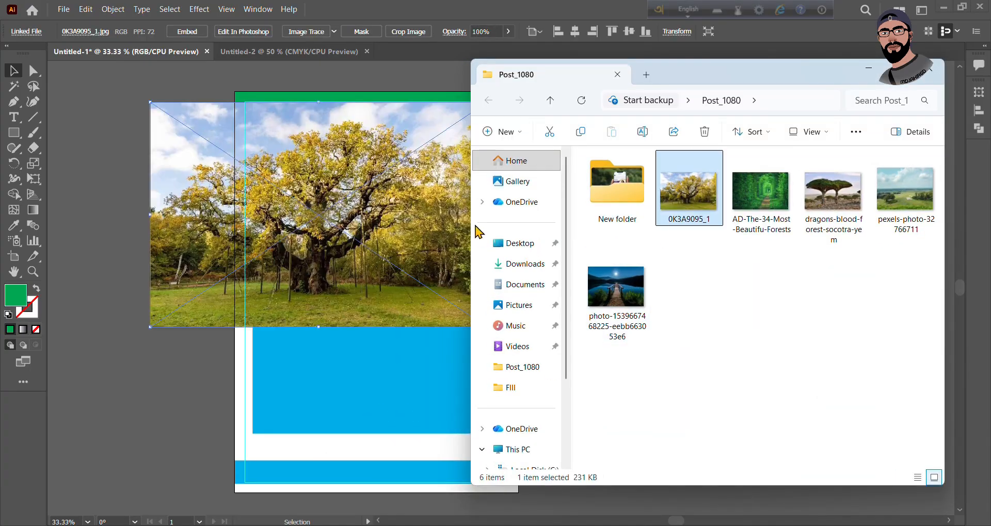
left_click(869, 69)
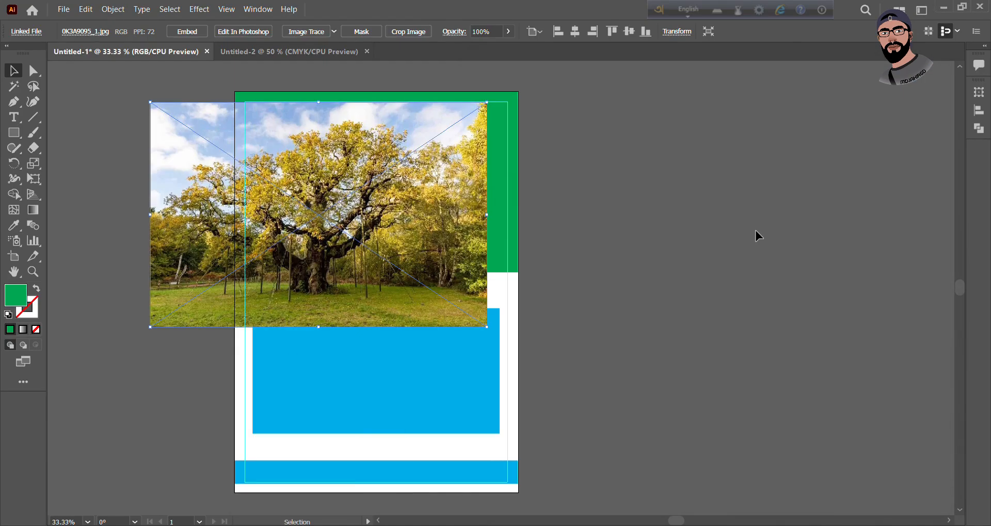
left_click(755, 230)
left_click_drag(386, 208, 443, 180)
Send the tree image to the back, behind the green block, and deselect it.
right_click(451, 174)
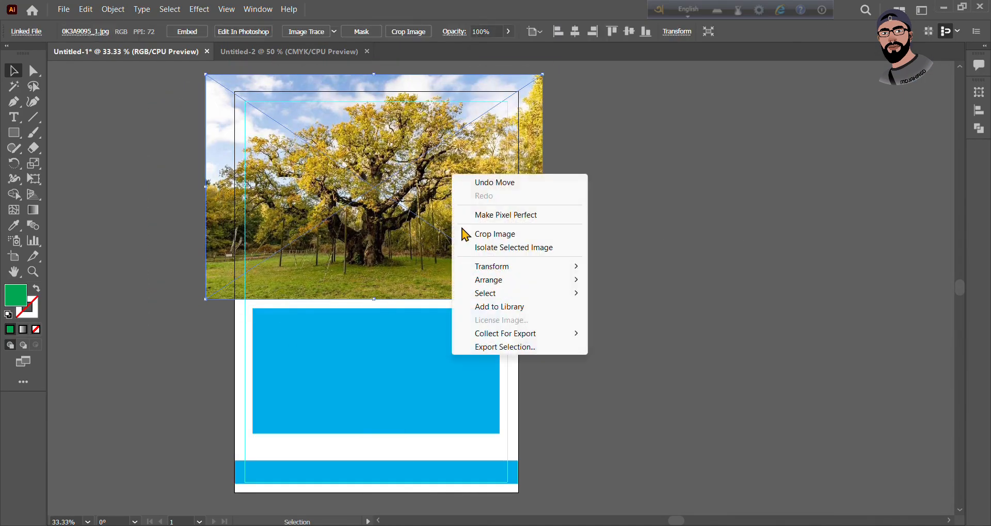
mouse_move(511, 281)
left_click(651, 320)
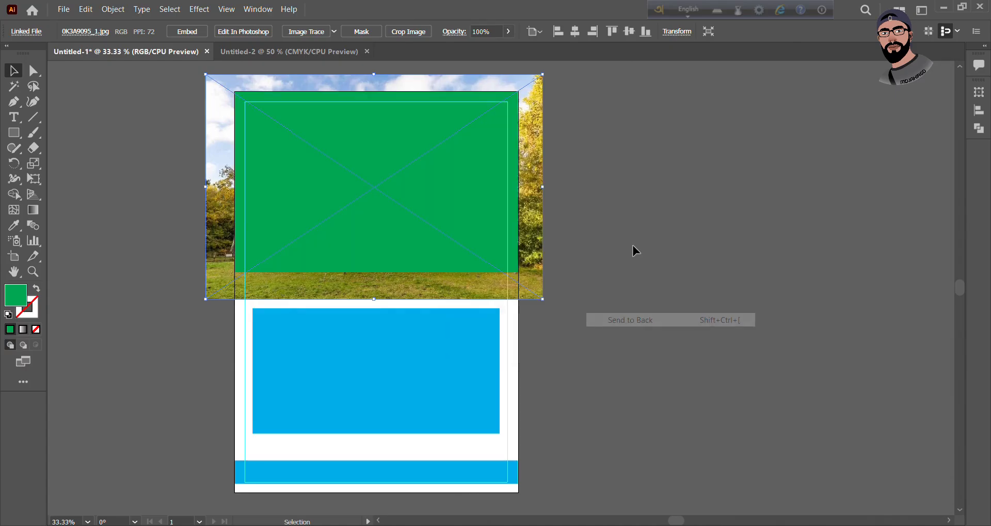
left_click(633, 248)
scroll(440, 192, "up", 1)
left_click(439, 193)
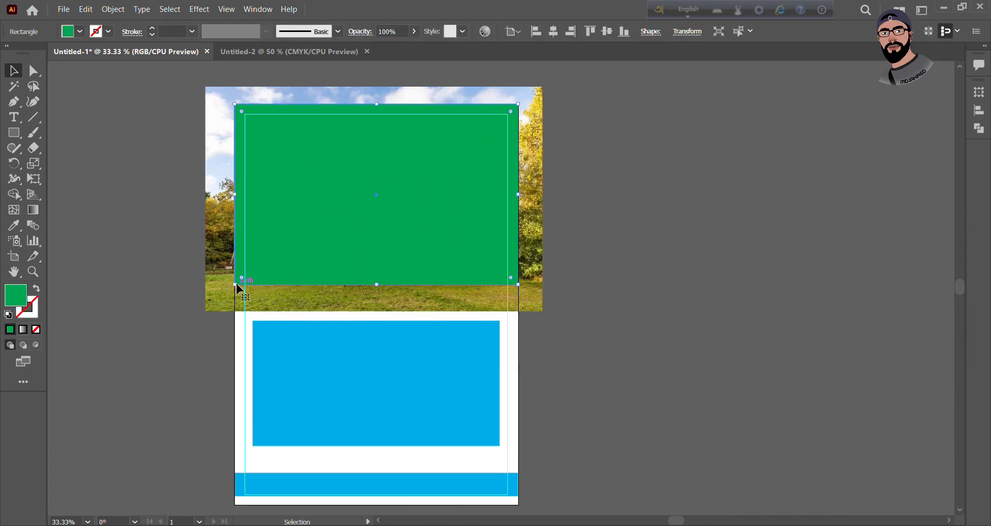
left_click_drag(236, 284, 318, 225)
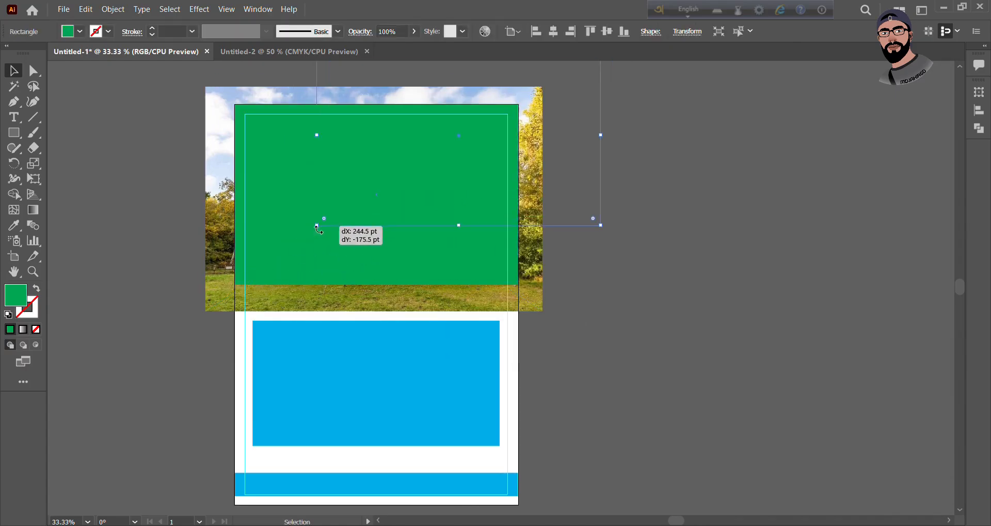
key("ctrl+z")
left_click(112, 202)
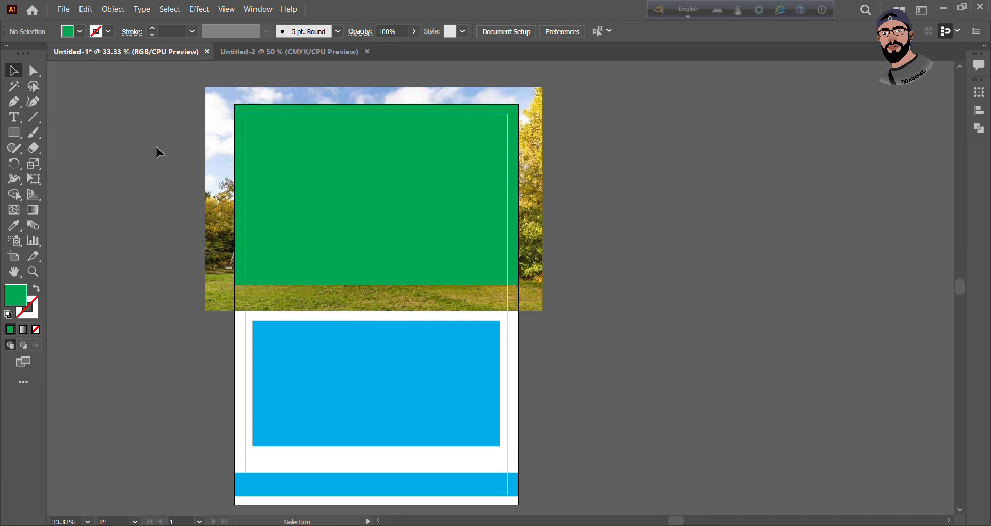
Select the green block together with the tree image and make a clipping mask from them.
left_click_drag(156, 147, 320, 173)
left_click(563, 219)
left_click(466, 186)
scroll(580, 207, "up", 1)
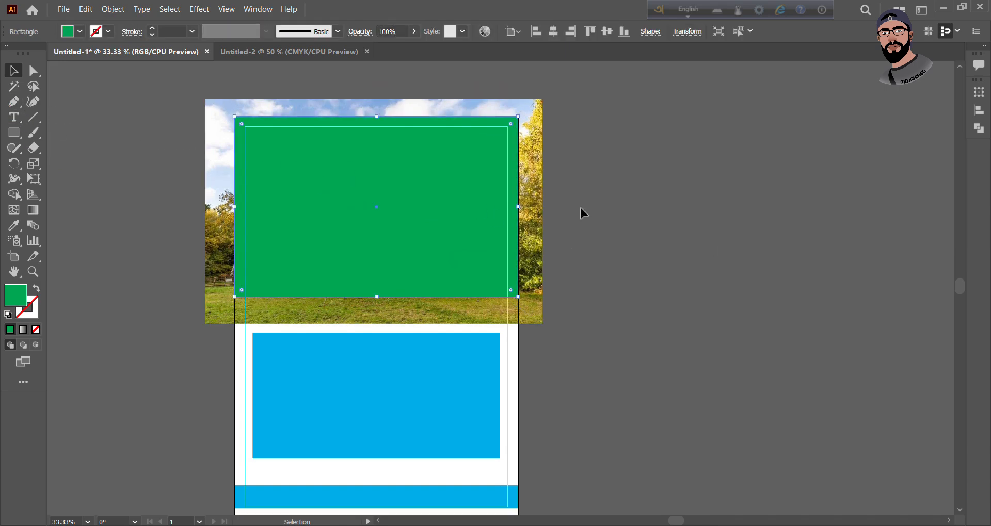
left_click_drag(597, 165, 423, 187)
right_click(423, 187)
left_click(490, 298)
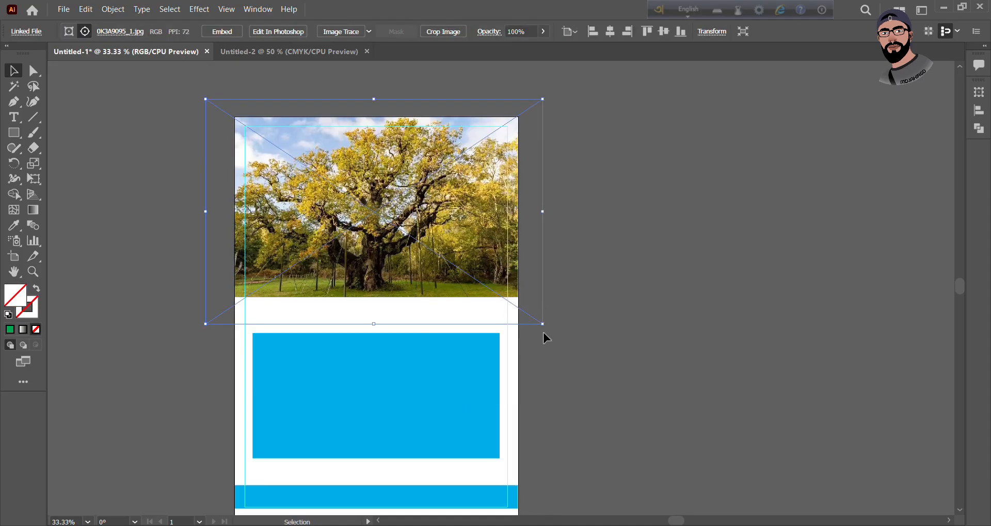
Scale the clipped tree image down slightly within its mask, still covering the whole masked area, and deselect it.
left_click_drag(542, 323, 525, 313)
left_click(623, 318)
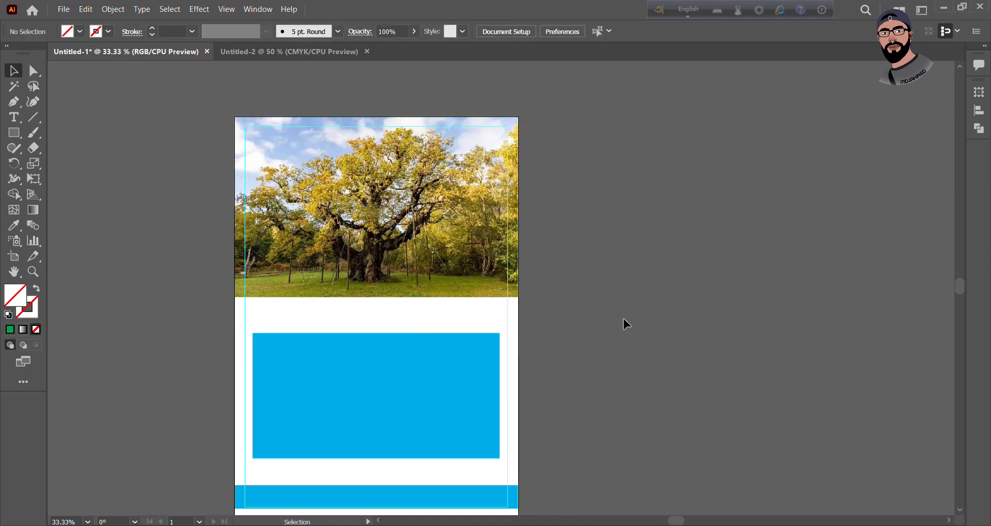
scroll(623, 318, "down", 1)
scroll(447, 202, "up", 1)
scroll(470, 228, "down", 1)
scroll(604, 245, "down", 1)
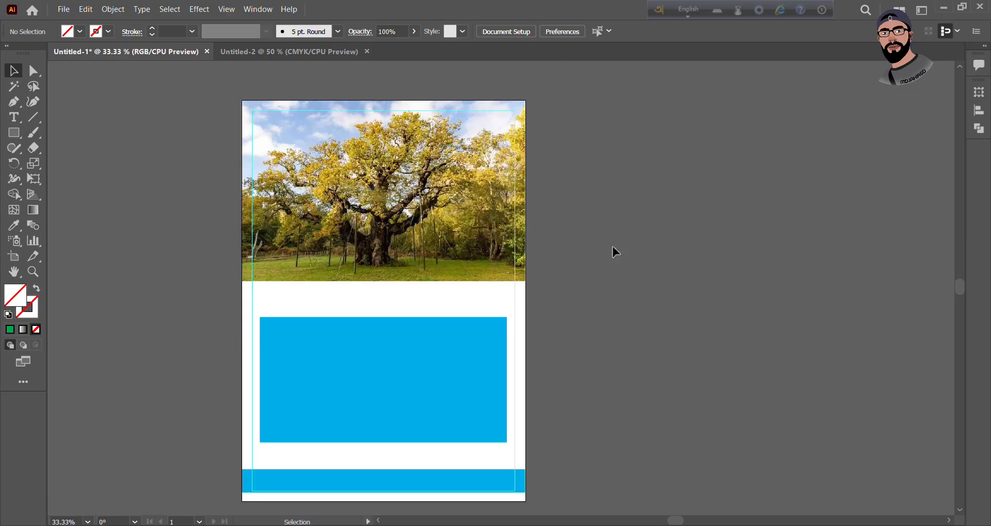
Add a point text reading 2026 on the empty canvas beside the artboard.
left_click(591, 206)
key("ctrl+1")
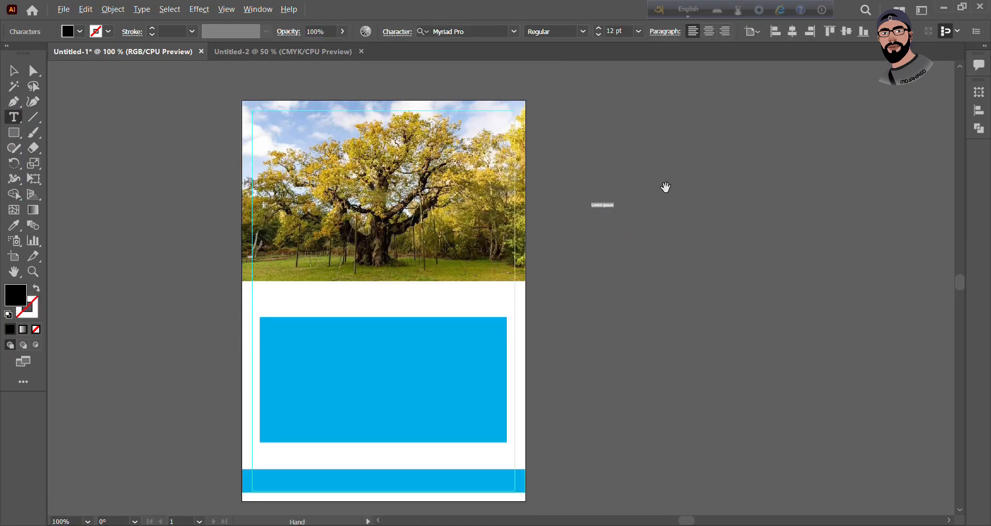
key("BackSpace")
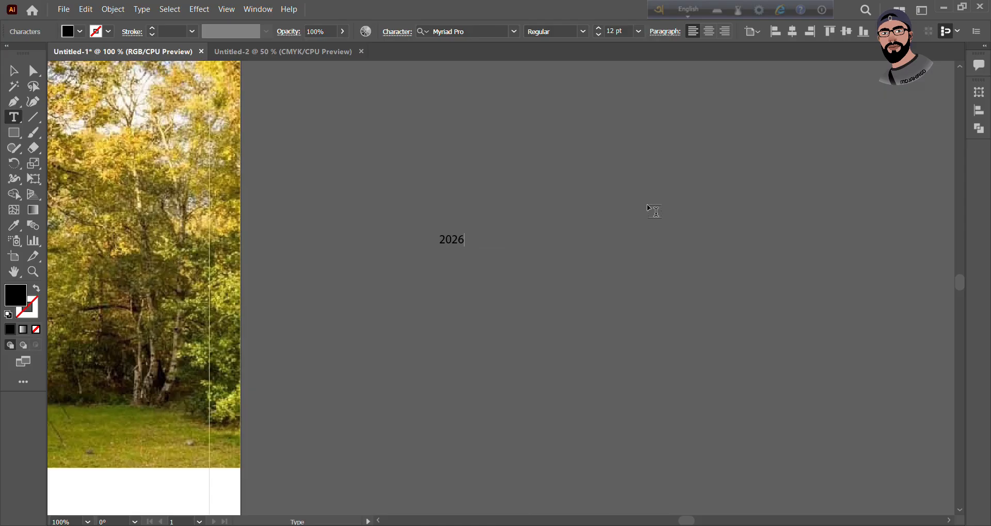
key("Escape")
Enlarge the 2026 text to about 178.5 pt and move it over the upper-left area of the tree photo.
key("ctrl+minus")
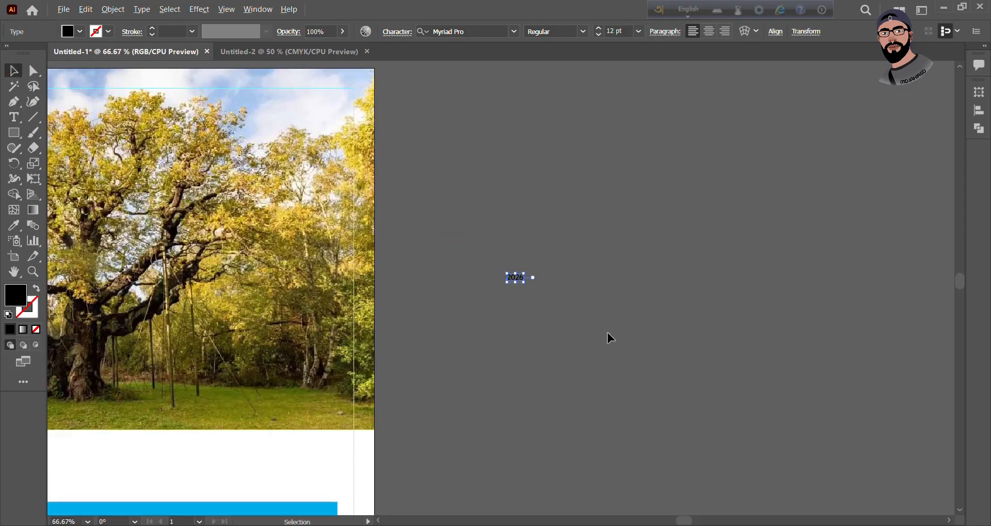
left_click_drag(525, 286, 645, 359)
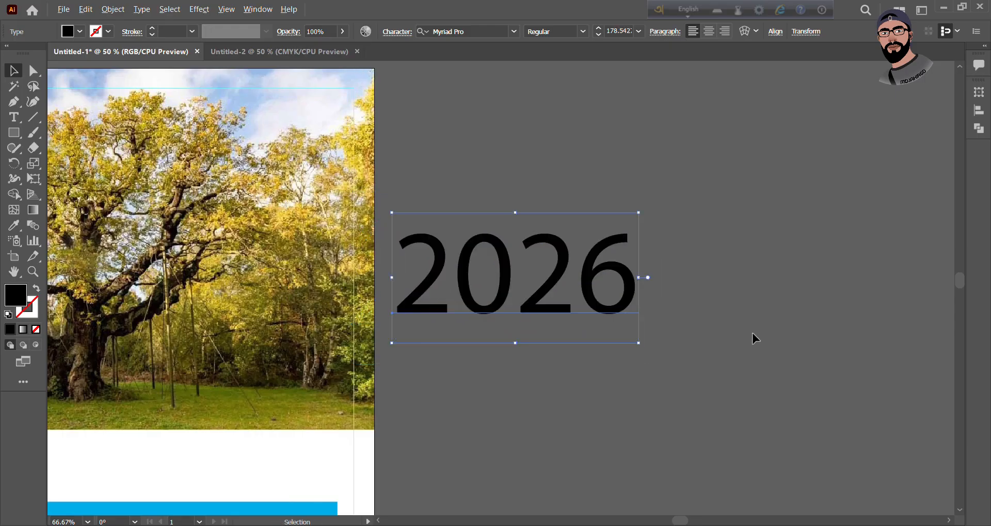
key("ctrl+minus")
left_click_drag(627, 304, 391, 235)
scroll(392, 235, "down", 1)
scroll(405, 237, "up", 1)
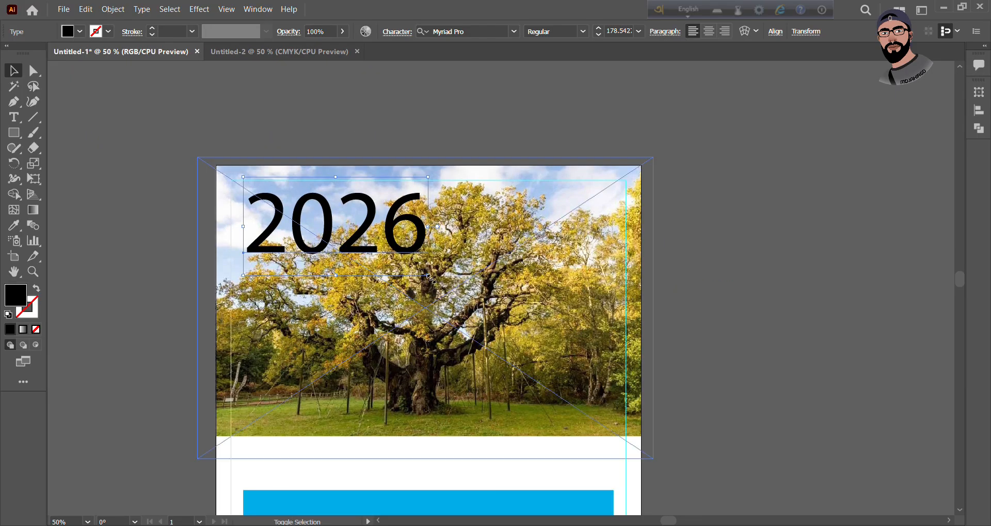
Scale the 2026 text down to about 124.6 pt, fit it in the photo's upper-left corner near the margin guide, and deselect it.
left_click_drag(428, 275, 406, 264)
left_click_drag(381, 223, 350, 208)
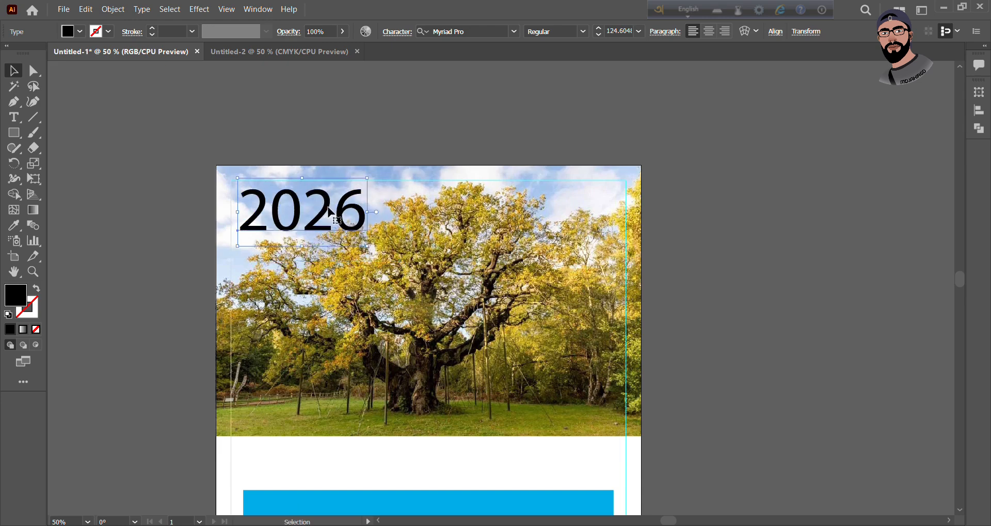
scroll(349, 208, "down", 1)
scroll(351, 204, "down", 3)
left_click(661, 277)
scroll(330, 175, "down", 1)
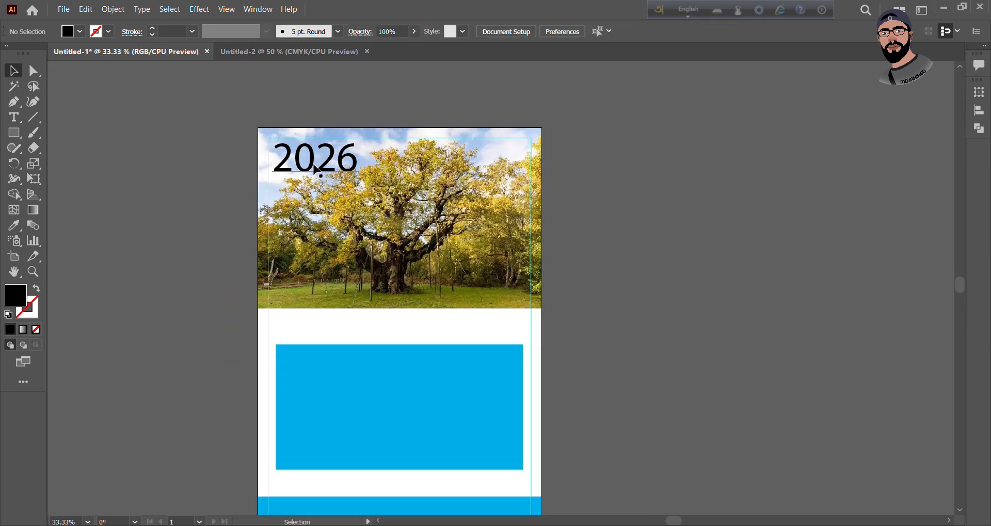
Select the 2026 text, widen the Illustrator window on both sides, and move the window up on the desktop.
left_click(316, 166)
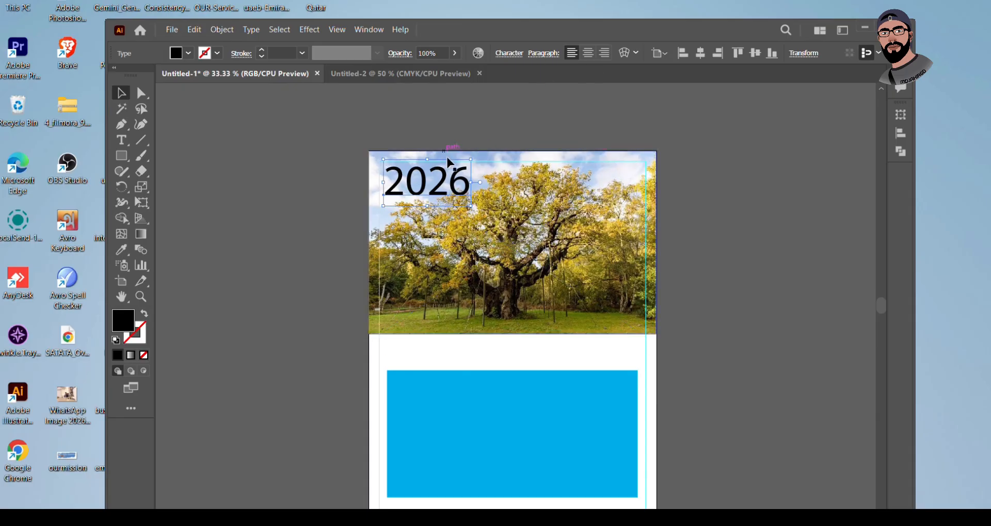
left_click(784, 102)
left_click(470, 182)
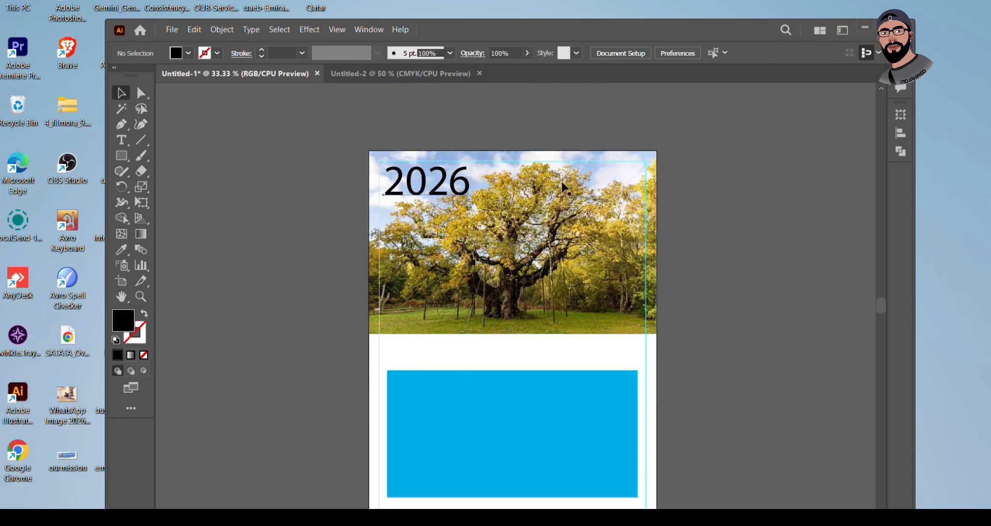
left_click_drag(915, 224, 980, 217)
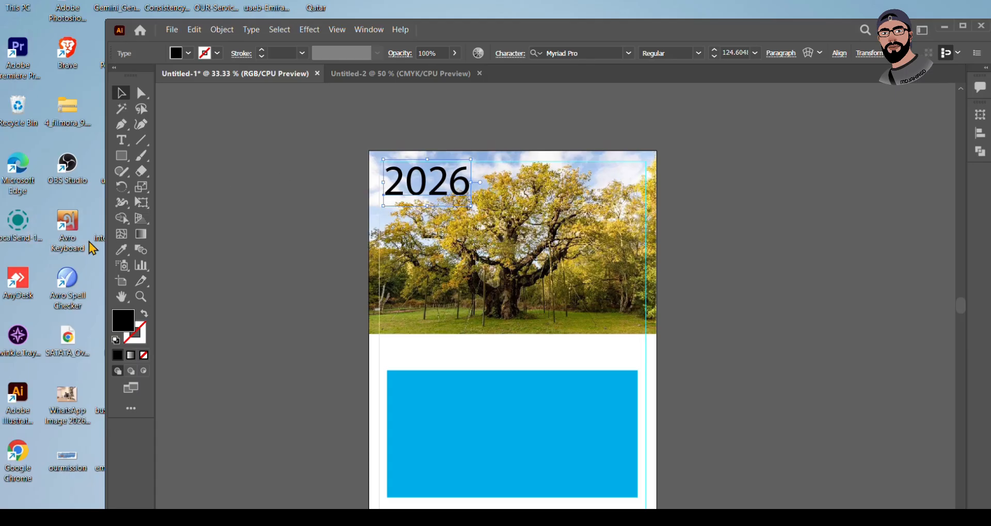
left_click_drag(105, 247, 6, 246)
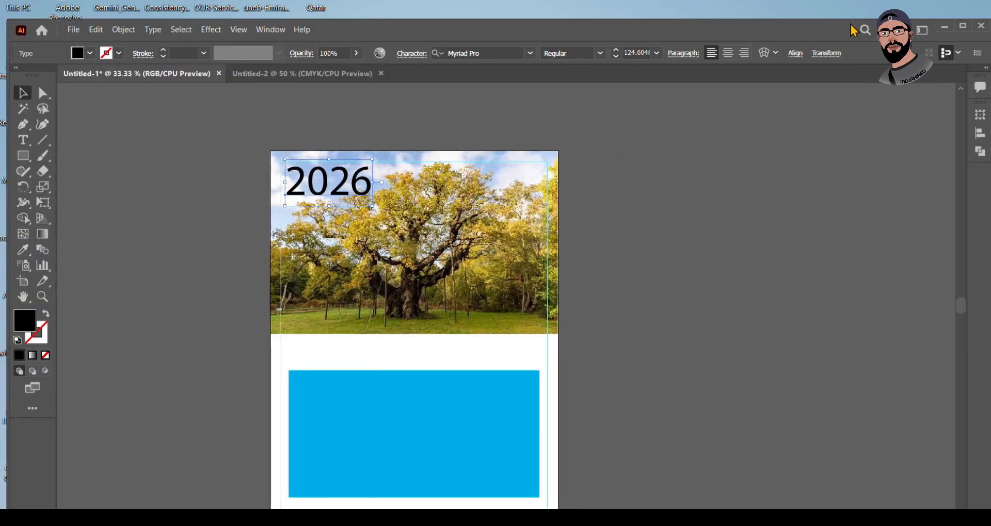
left_click_drag(853, 31, 830, 9)
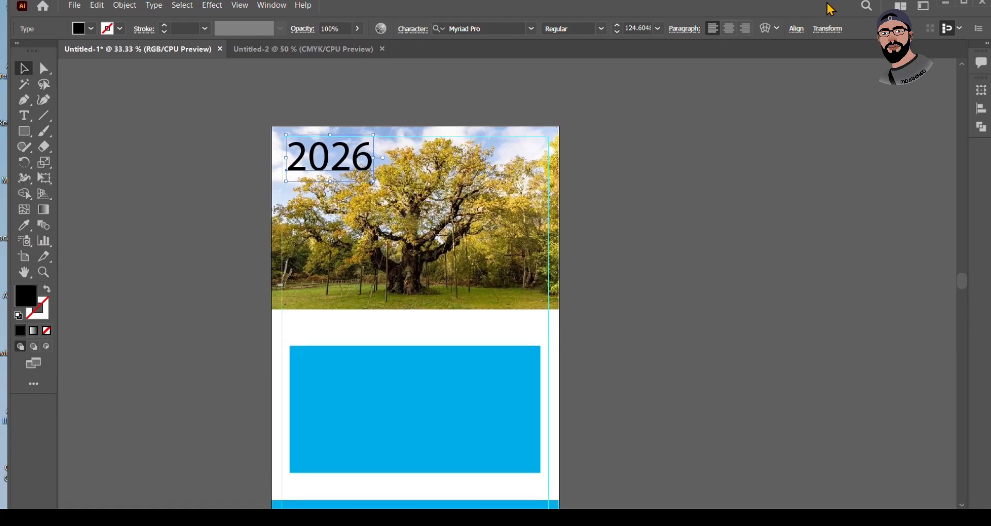
Set the 2026 text's font to Neutral Face and shift the text slightly down inside the margin guide.
scroll(621, 191, "down", 3)
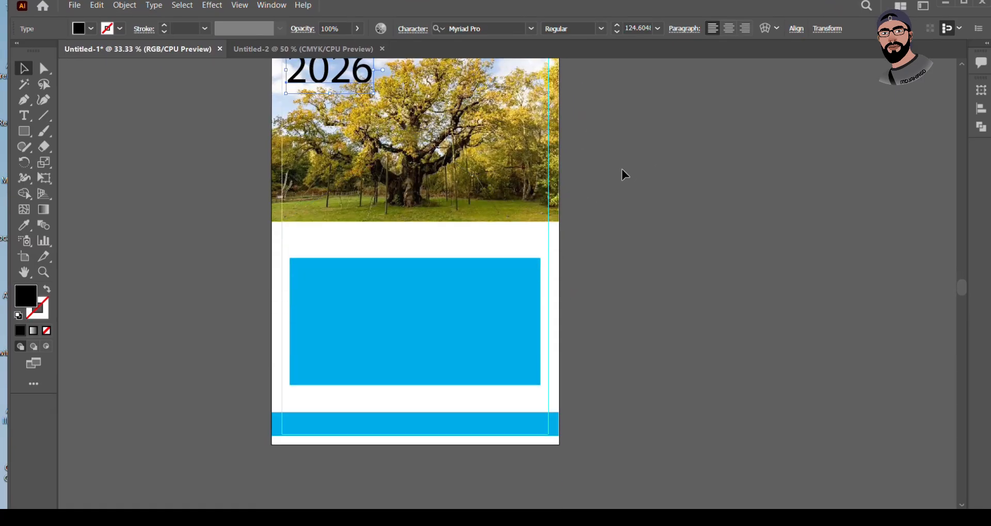
scroll(618, 184, "up", 1)
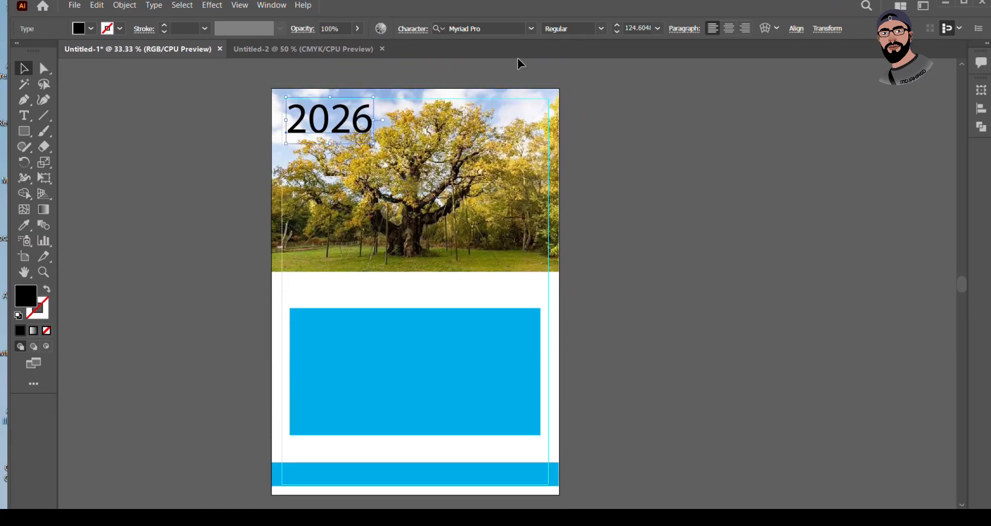
left_click(530, 29)
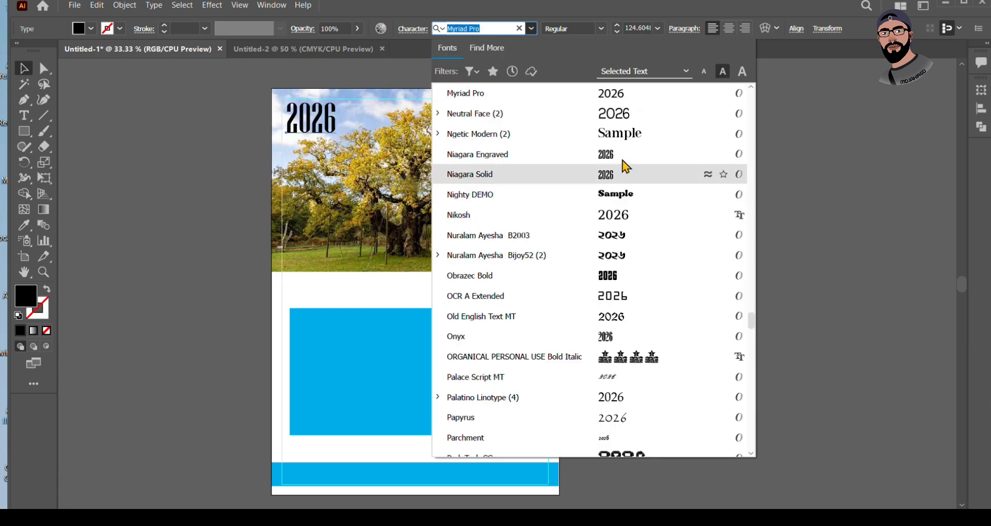
left_click(625, 114)
left_click(626, 121)
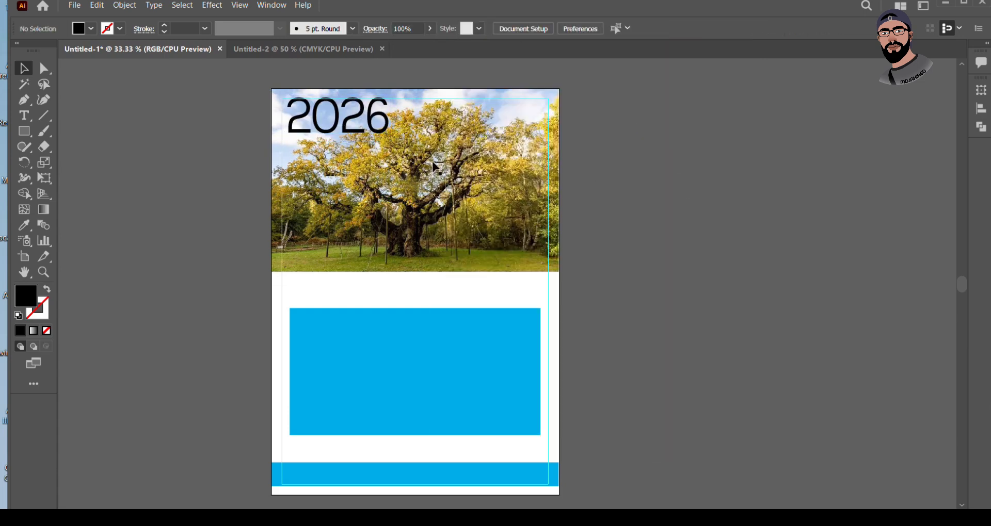
left_click_drag(324, 132, 325, 139)
scroll(356, 155, "down", 1)
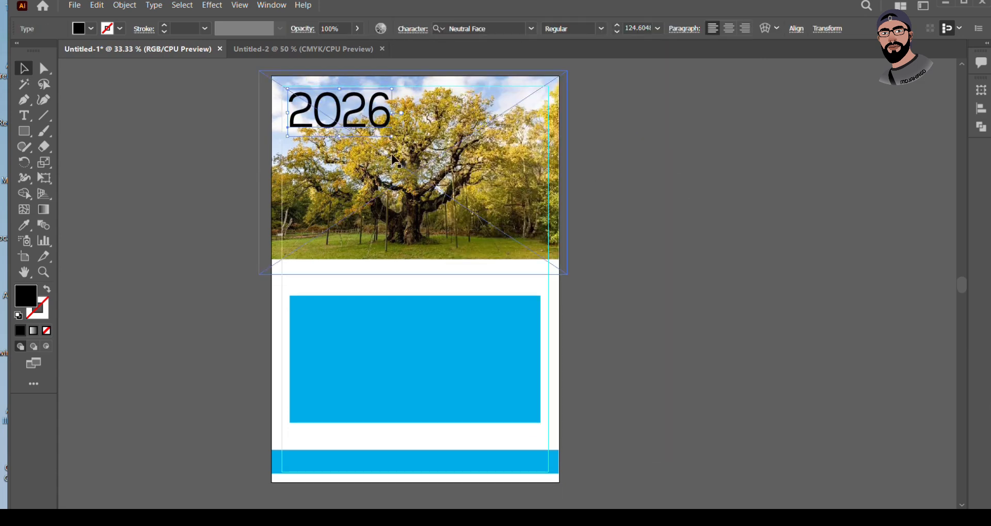
scroll(402, 170, "up", 1)
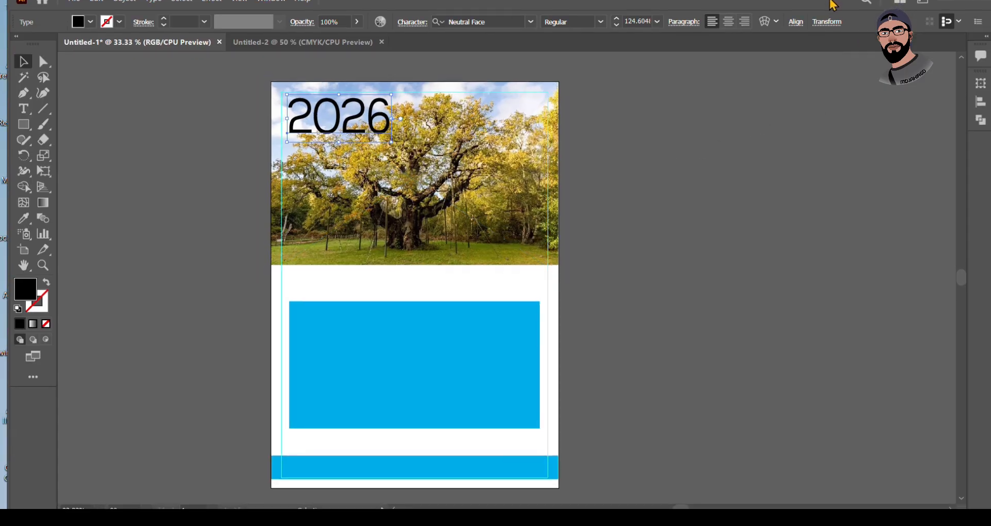
left_click(649, 210)
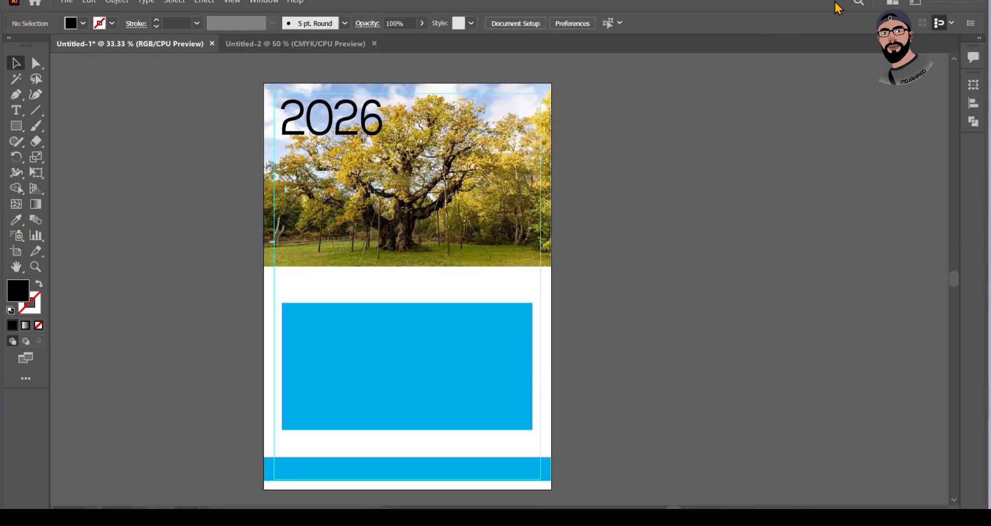
Set the 2026 text to Bold and recolor it olive brown with the Eyedropper, sampling the tree photo.
left_click(349, 118)
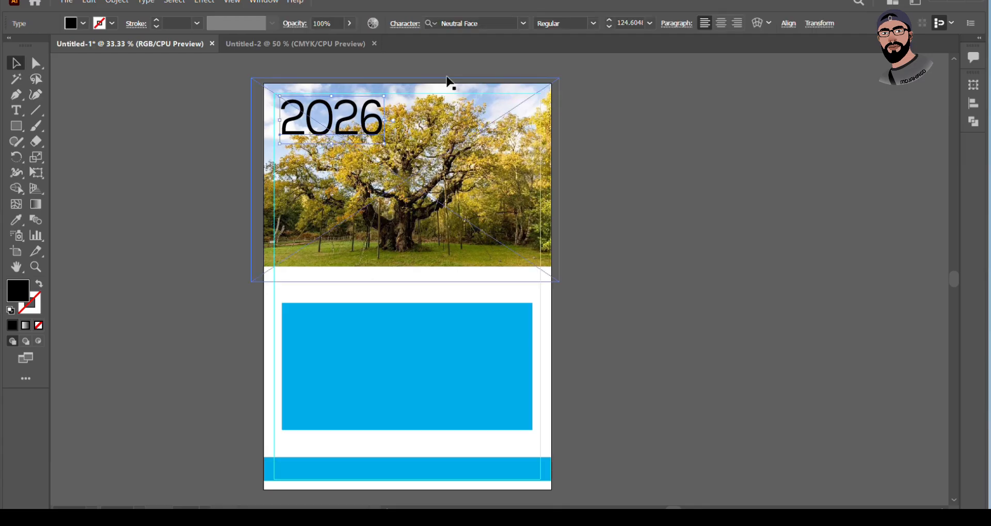
left_click(592, 23)
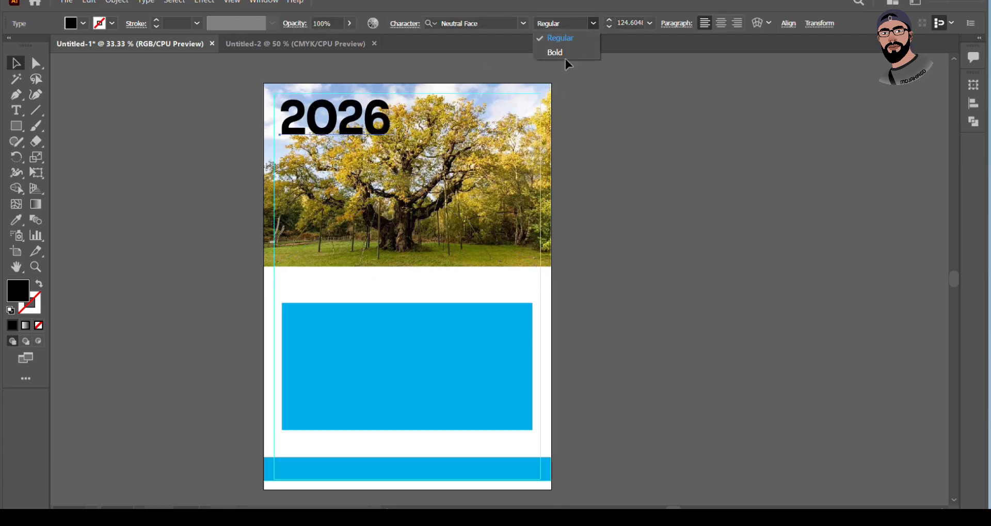
left_click(16, 220)
left_click(451, 149)
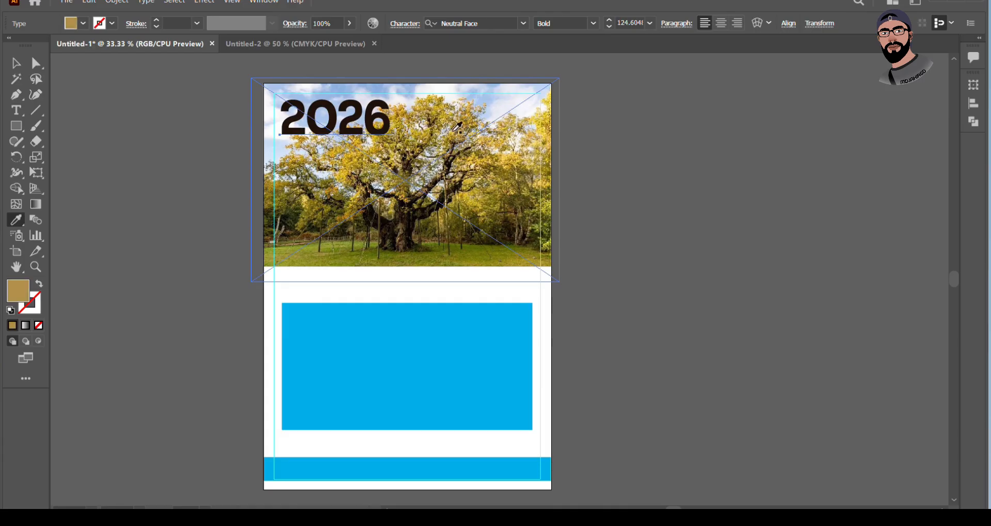
left_click(505, 207)
left_click(487, 240)
left_click(493, 173)
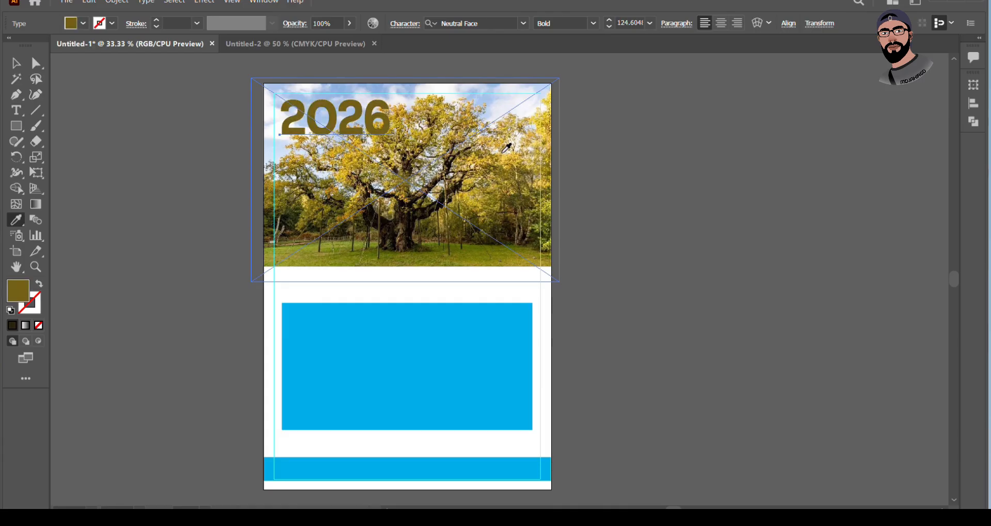
left_click(16, 63)
left_click(63, 110)
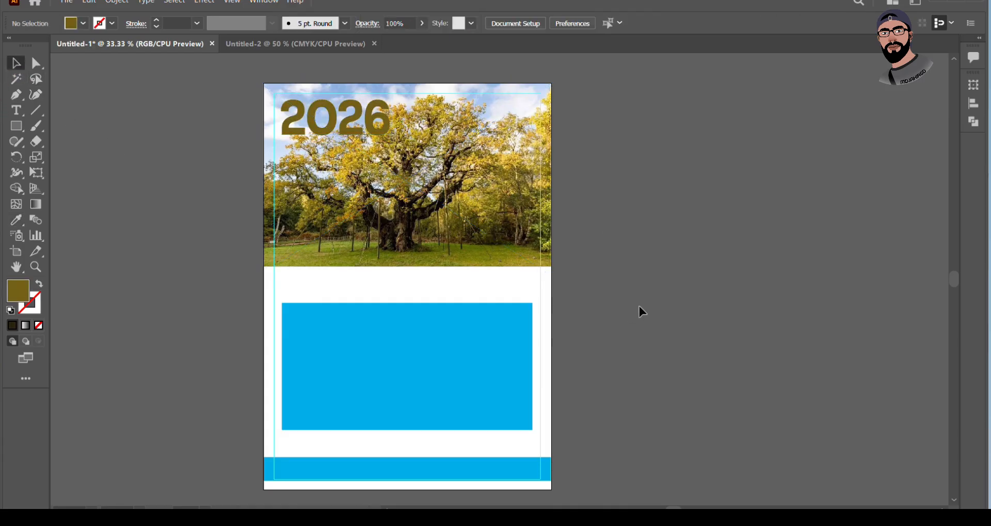
Move the large blue block off the artboard onto the empty canvas to its right, and deselect it.
left_click(490, 351)
scroll(675, 317, "down", 1)
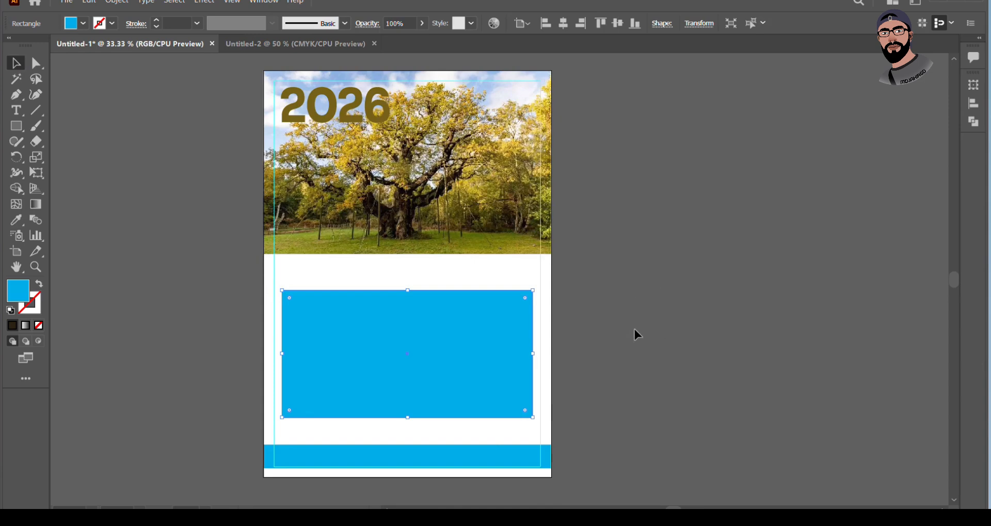
left_click(688, 309)
left_click_drag(365, 356, 833, 249)
left_click(682, 366)
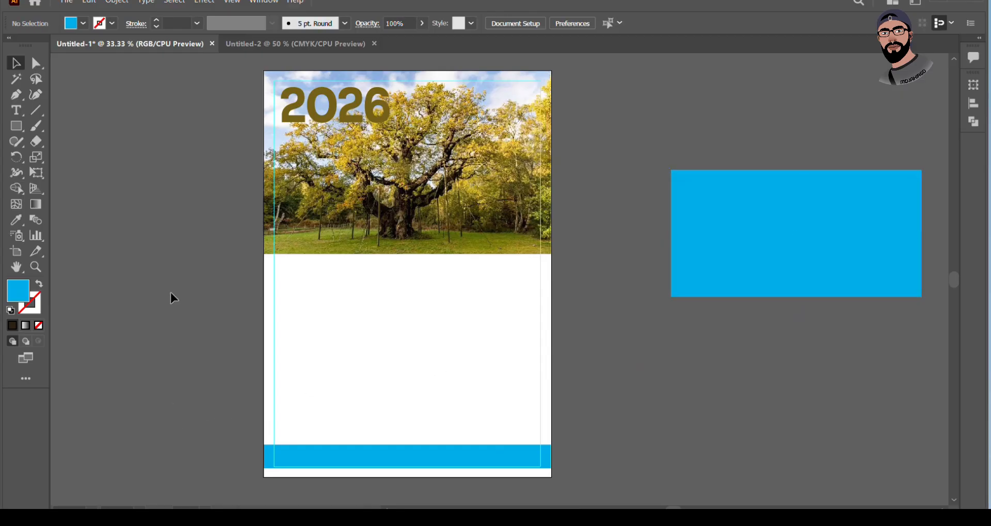
Recolor the blue strip at the foot of the page with the Eyedropper, sampling the 2026 text's olive brown.
left_click(292, 457)
left_click(16, 220)
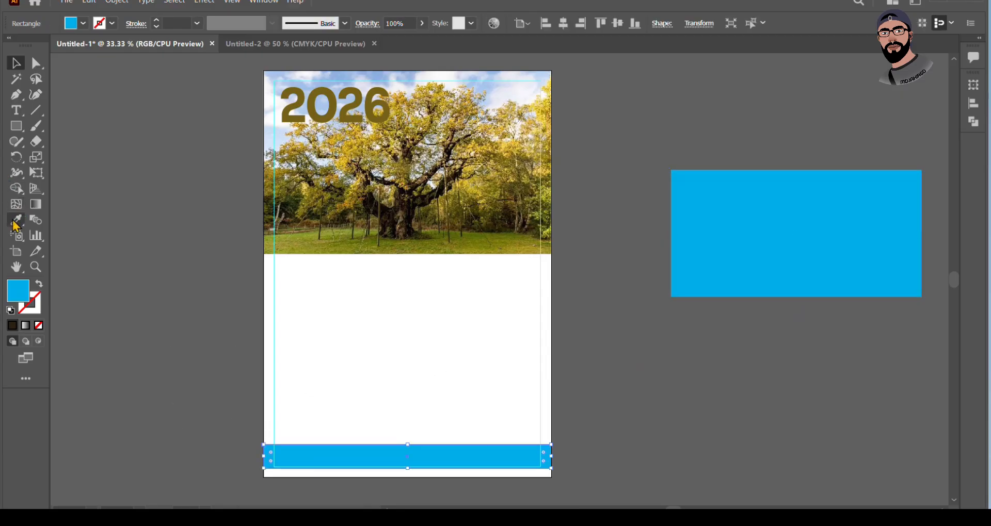
left_click(315, 117)
left_click(16, 63)
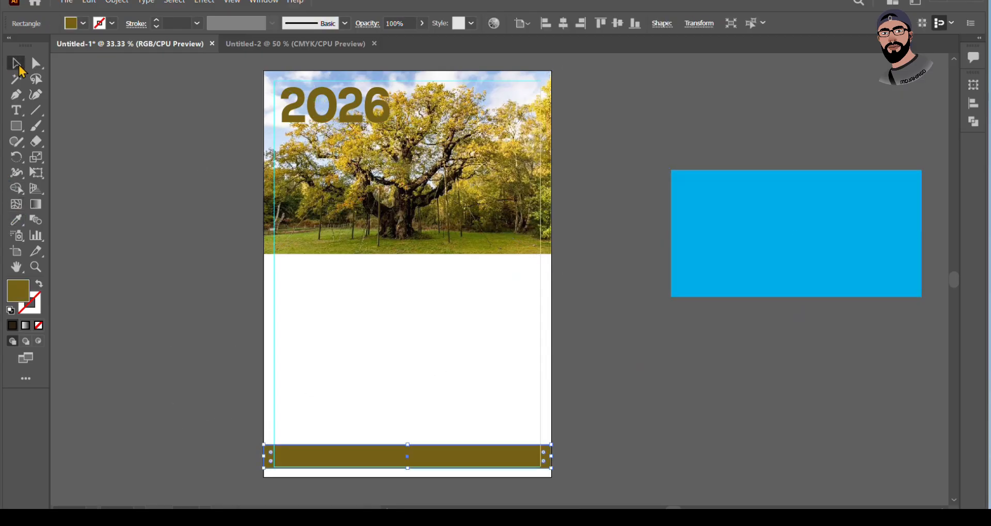
left_click(76, 134)
left_click(16, 110)
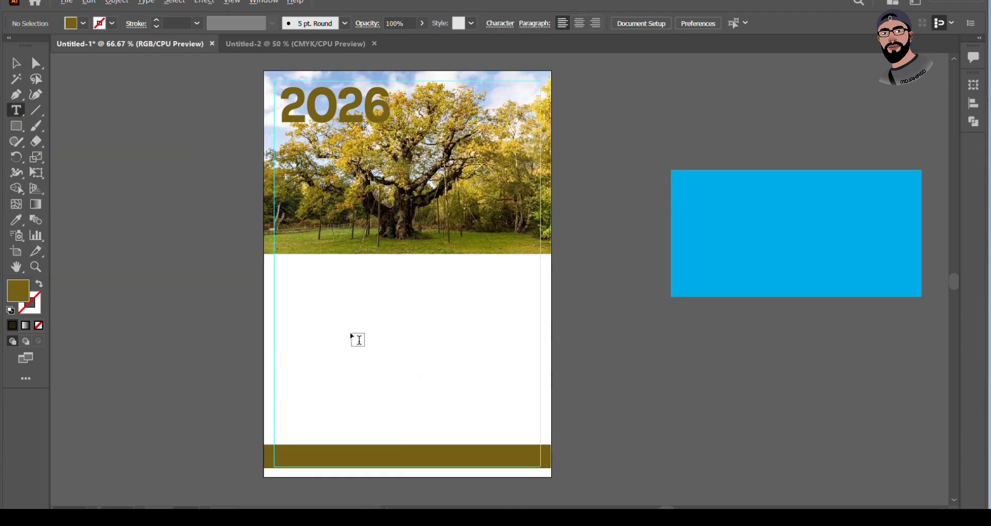
scroll(356, 337, "up", 2)
scroll(243, 248, "down", 4)
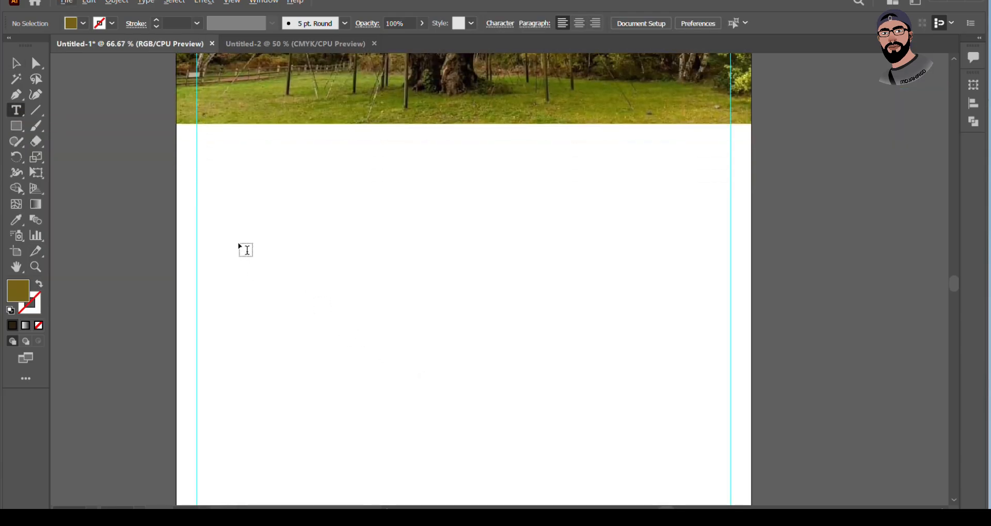
scroll(309, 234, "down", 1)
scroll(305, 237, "up", 1)
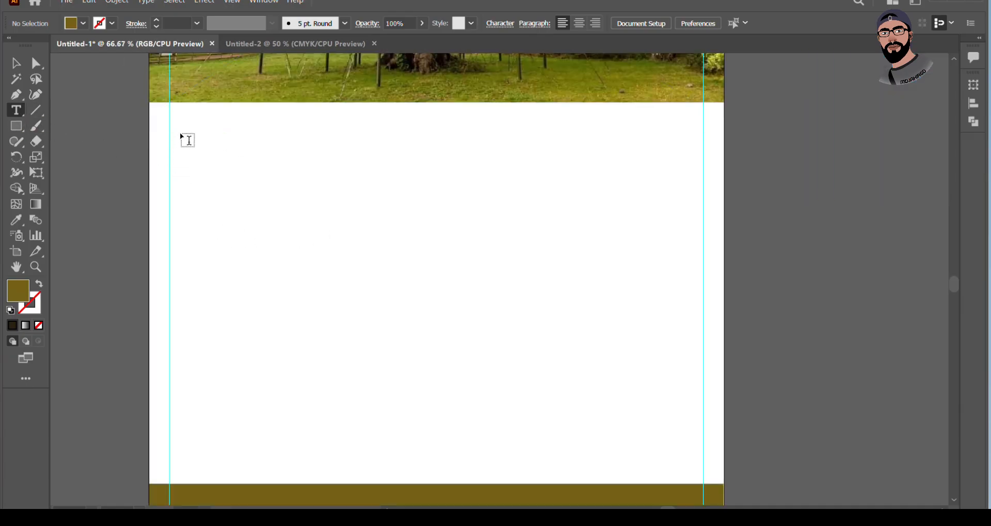
left_click_drag(178, 130, 692, 435)
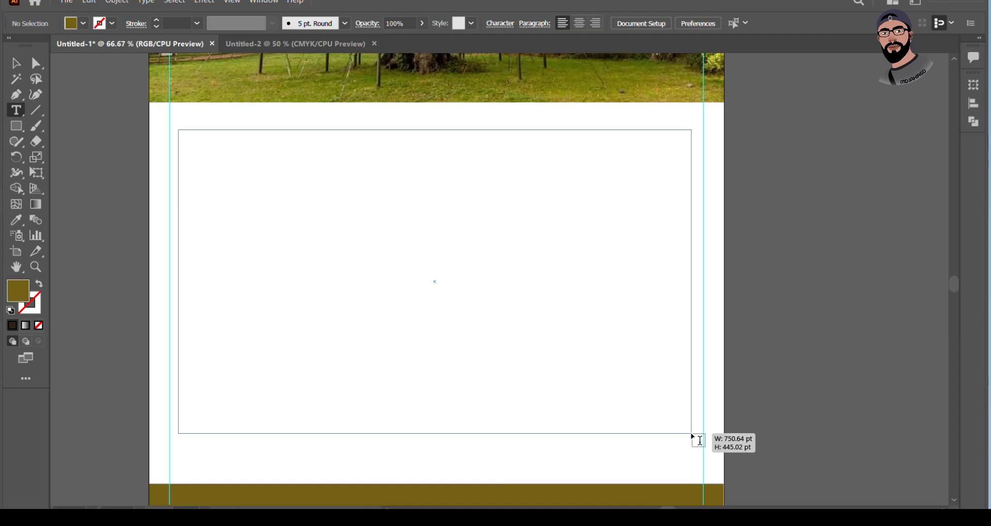
left_click_drag(691, 432, 692, 432)
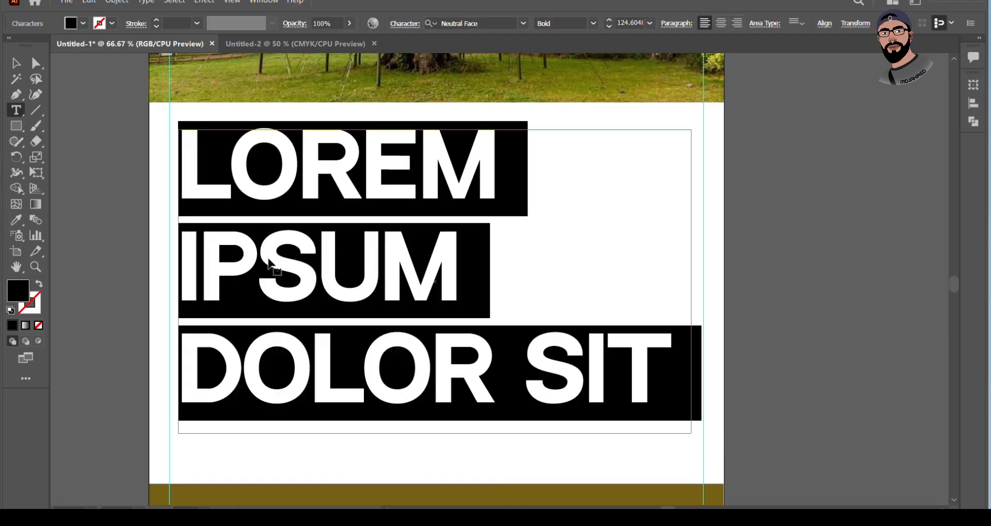
key("ctrl+z")
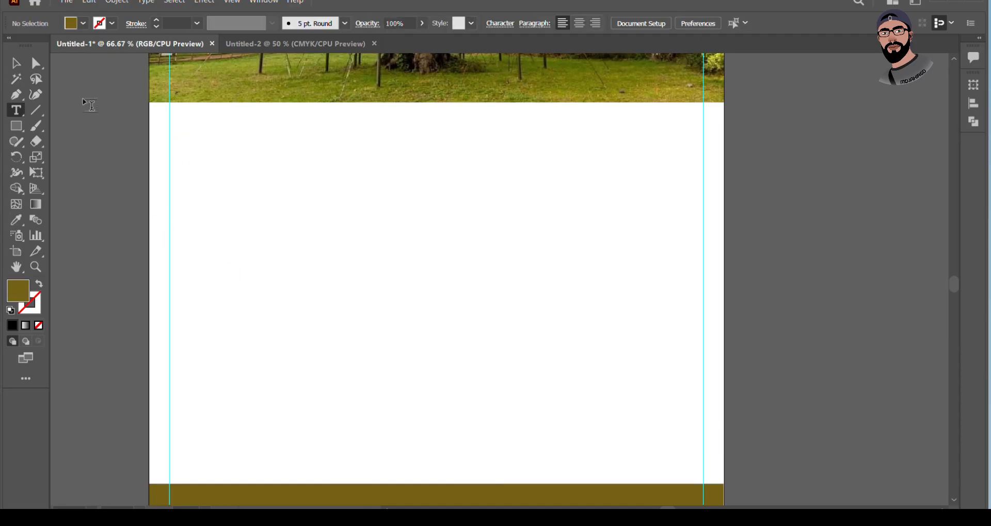
left_click_drag(182, 139, 690, 430)
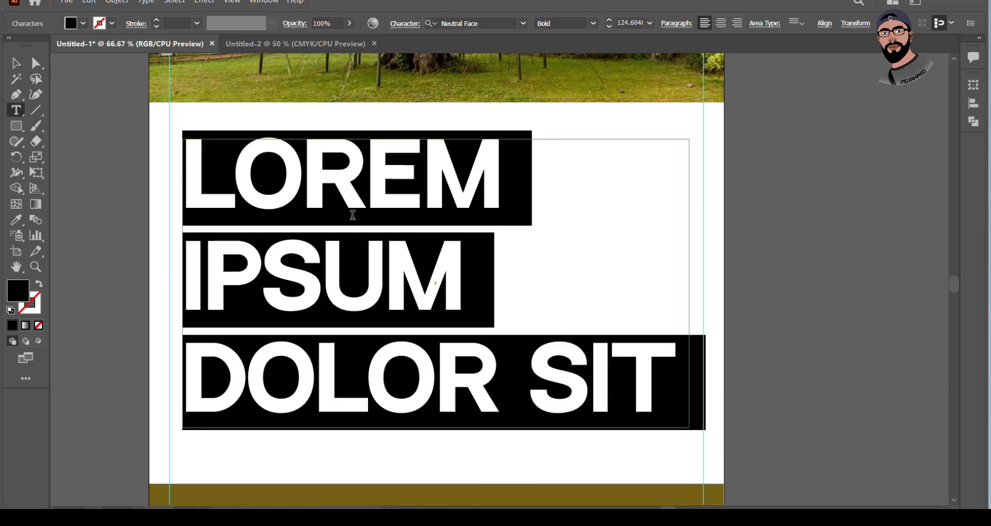
key("Escape")
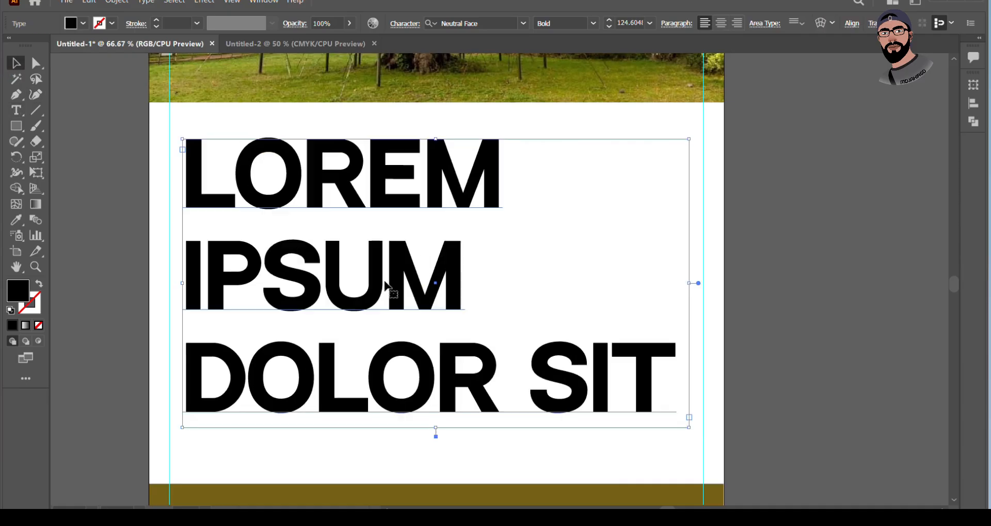
key("Delete")
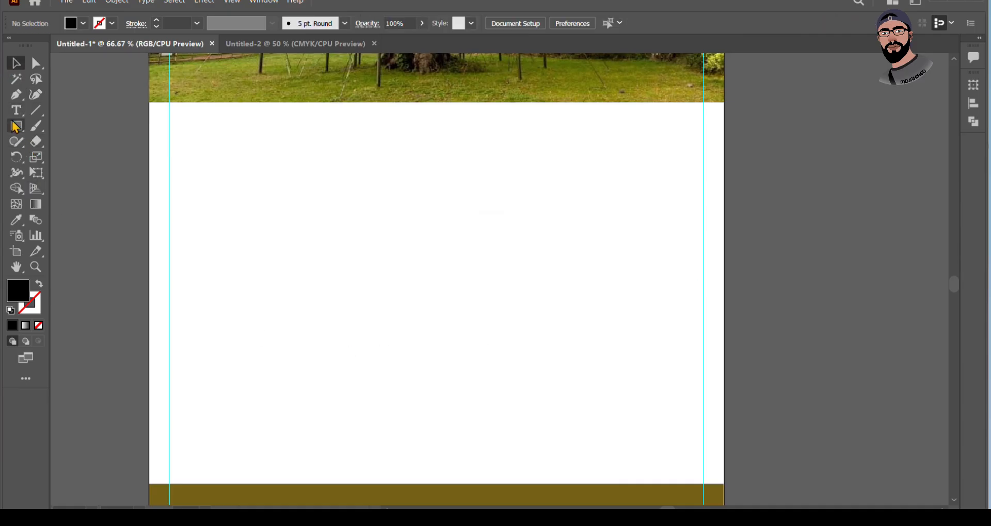
Show the Character settings beside the artboard and set the type size to 7 pt.
left_click(17, 110)
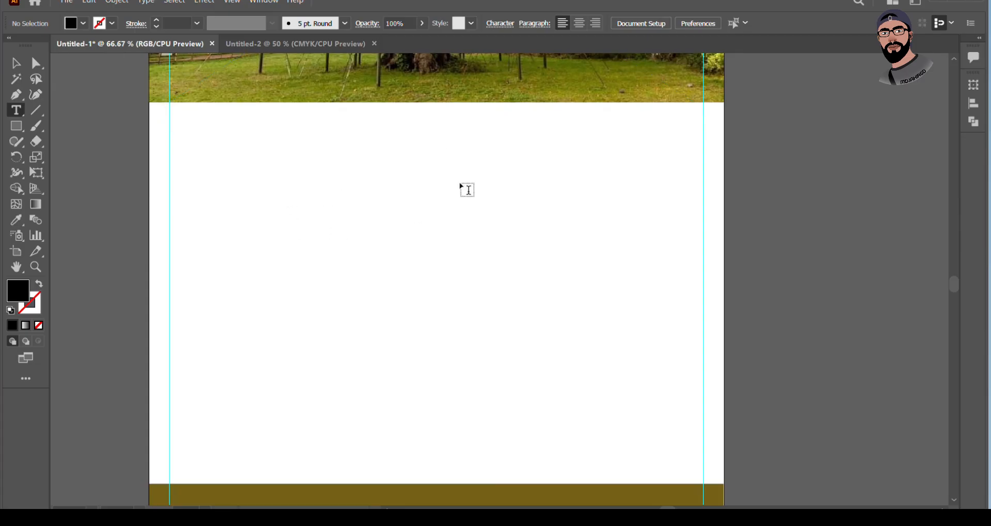
scroll(447, 221, "up", 4)
scroll(356, 152, "down", 2)
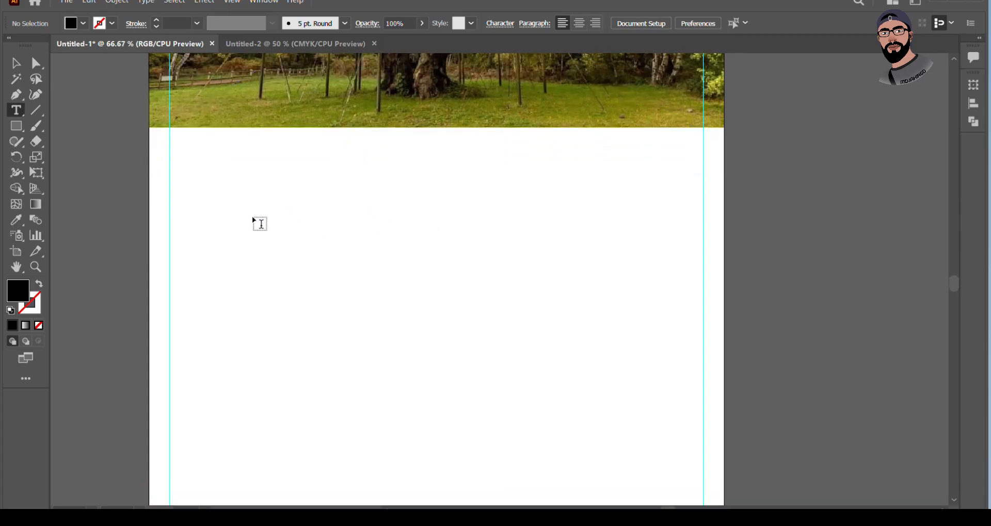
left_click(264, 3)
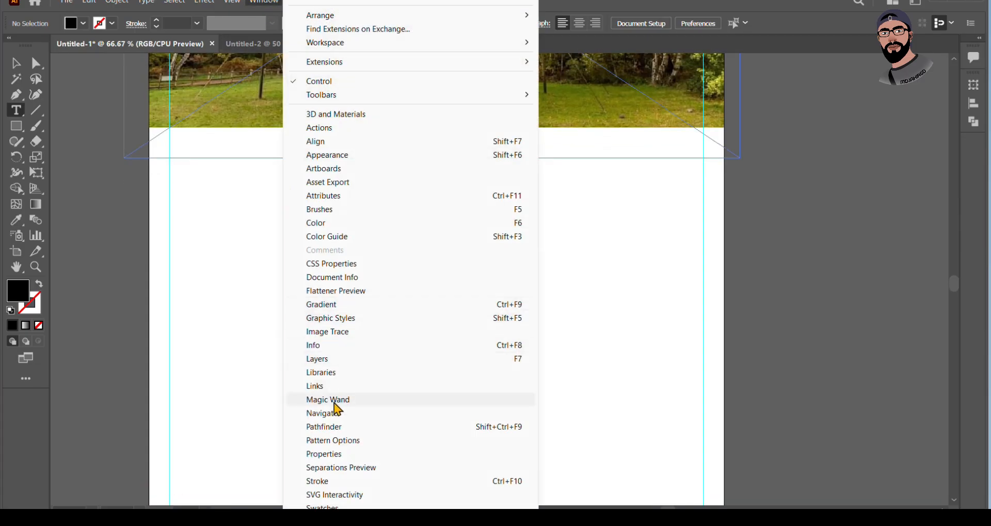
mouse_move(330, 514)
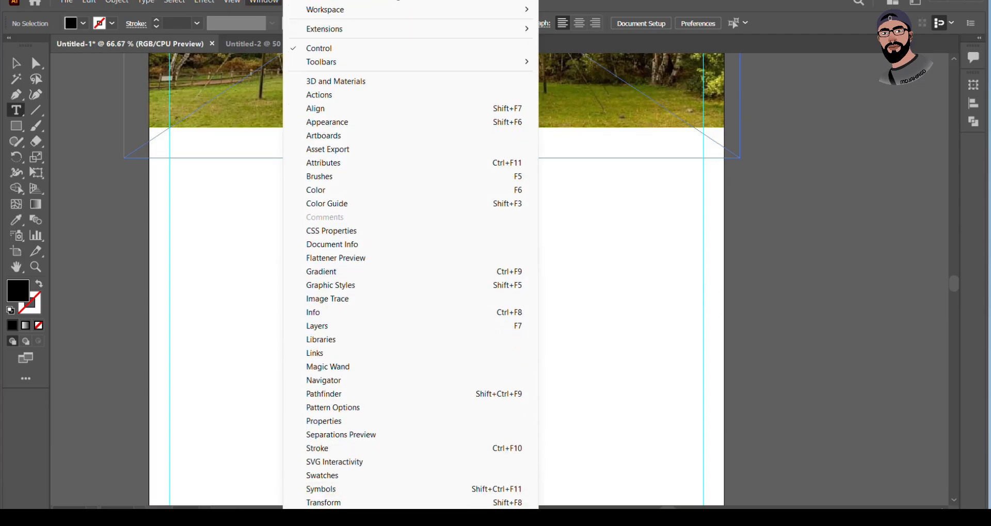
mouse_move(351, 480)
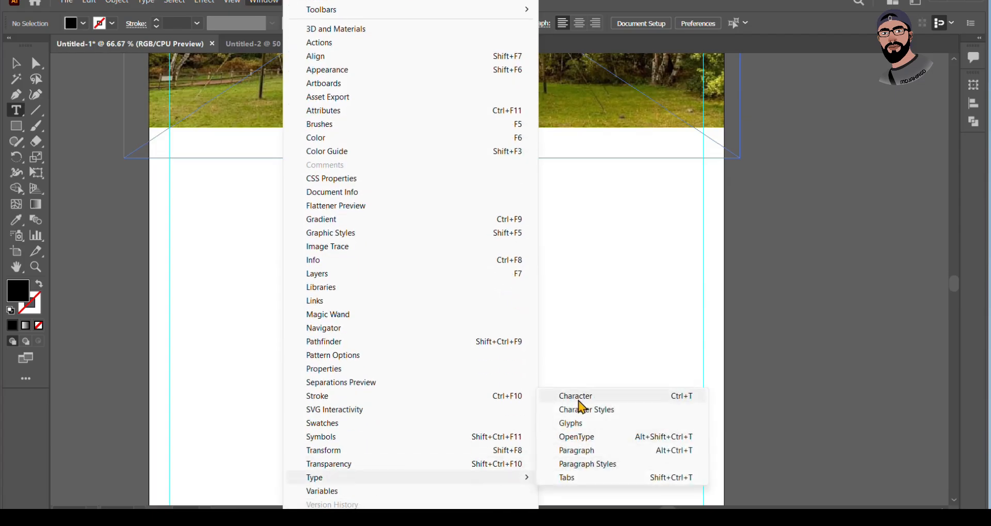
left_click(567, 396)
left_click_drag(519, 66, 841, 69)
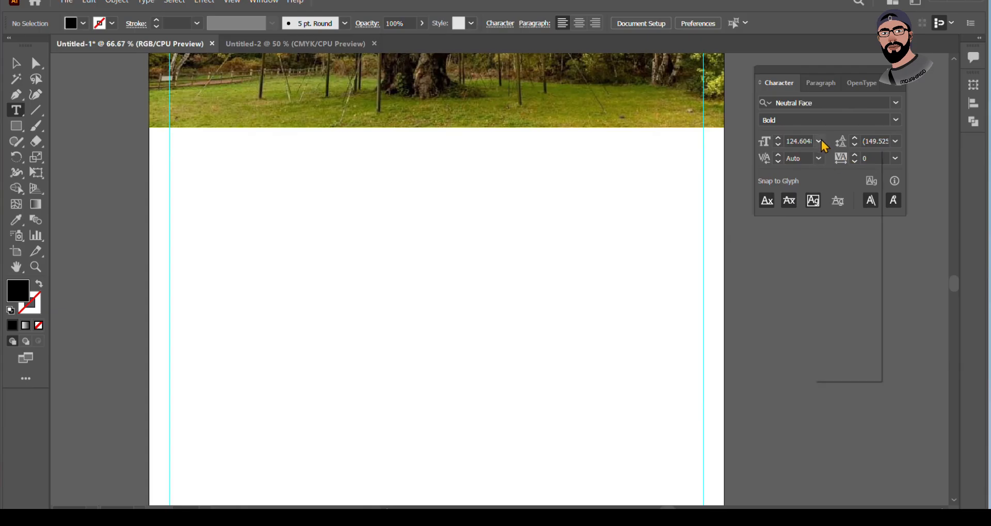
left_click(819, 141)
left_click(825, 187)
Draw an area text frame about 758 × 452 pt below the photo within the margin guides, replacing its placeholder text with "4".
left_click(16, 63)
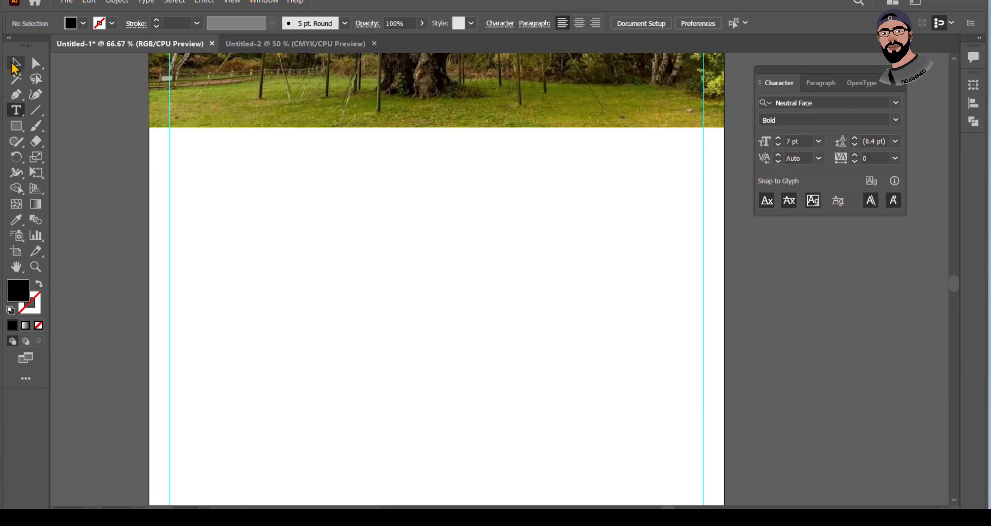
left_click(16, 110)
left_click_drag(180, 170, 697, 478)
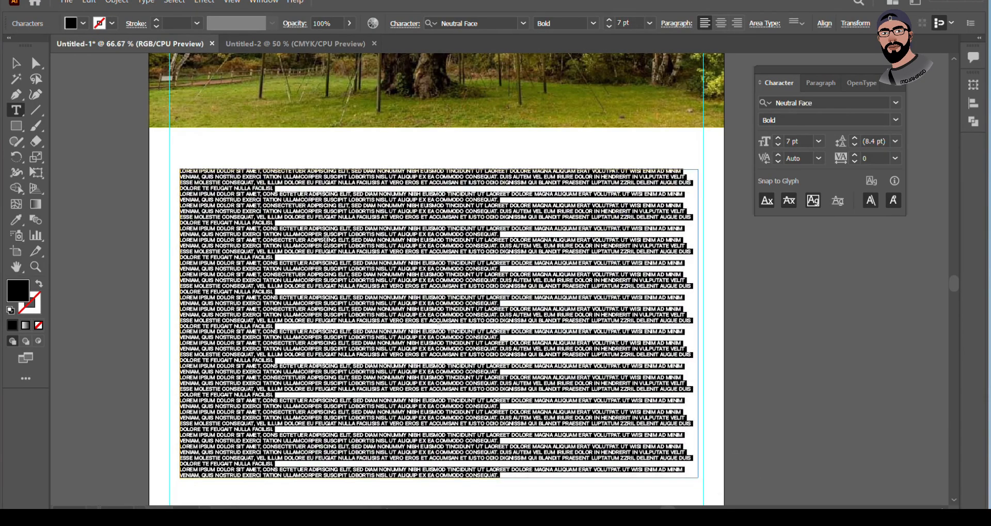
key("BackSpace")
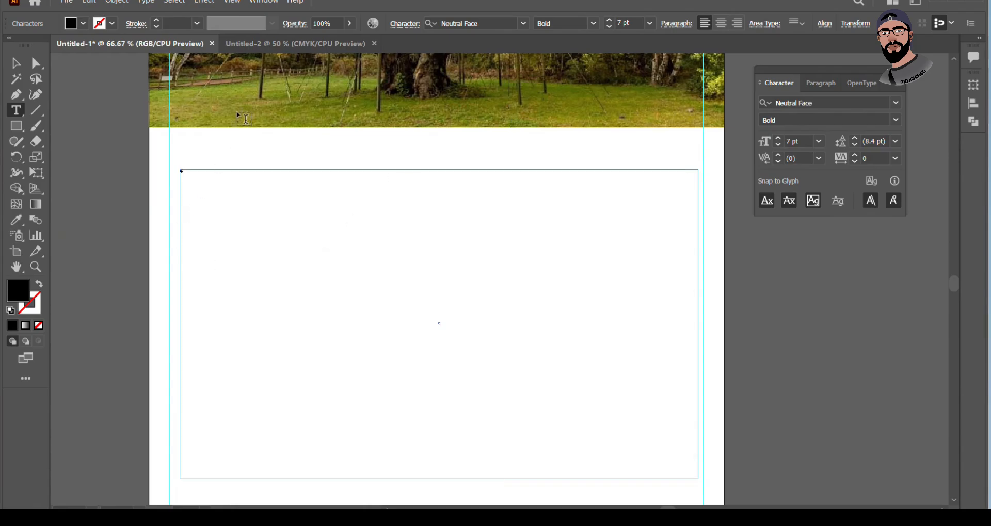
Divide the text frame into 6 rows and 7 columns with Area Type Options.
left_click(146, 2)
left_click(192, 108)
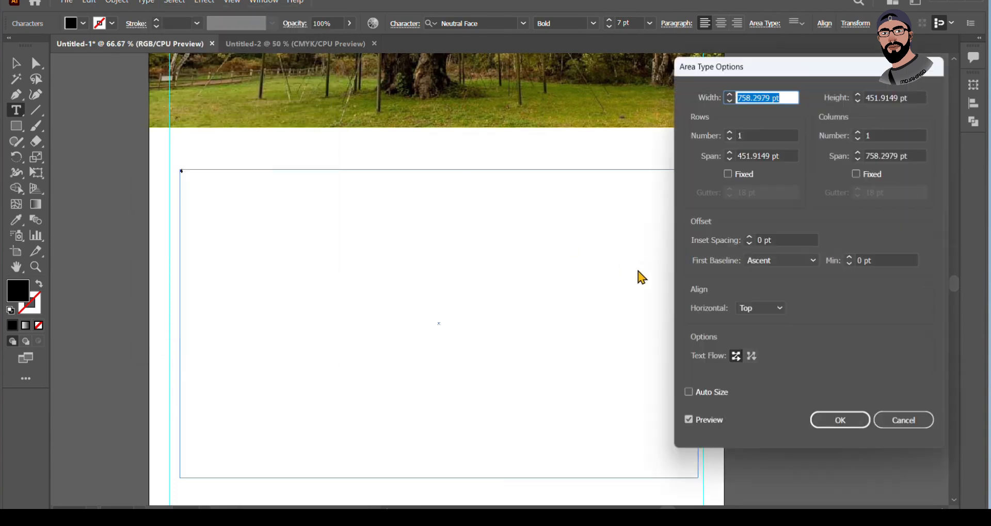
left_click_drag(795, 68, 676, 71)
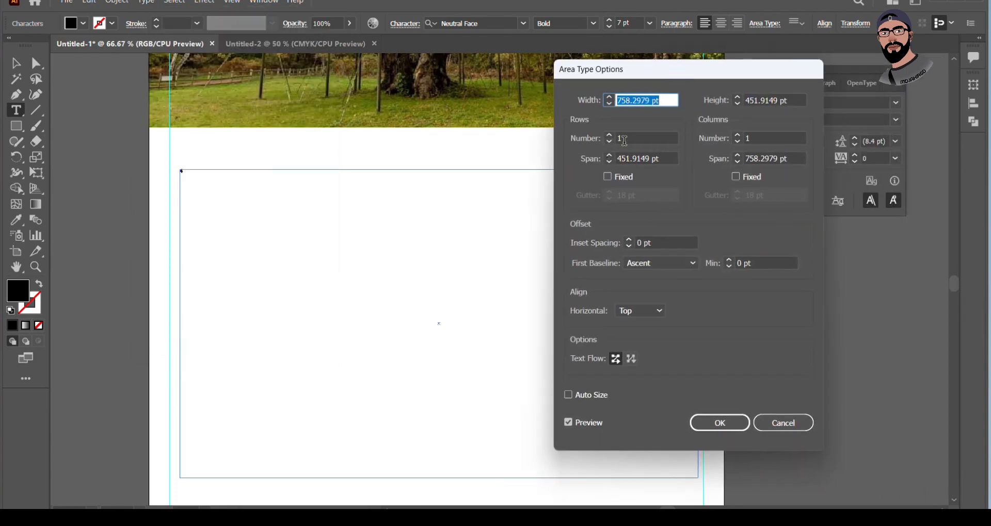
left_click(622, 139)
left_click_drag(625, 140, 614, 145)
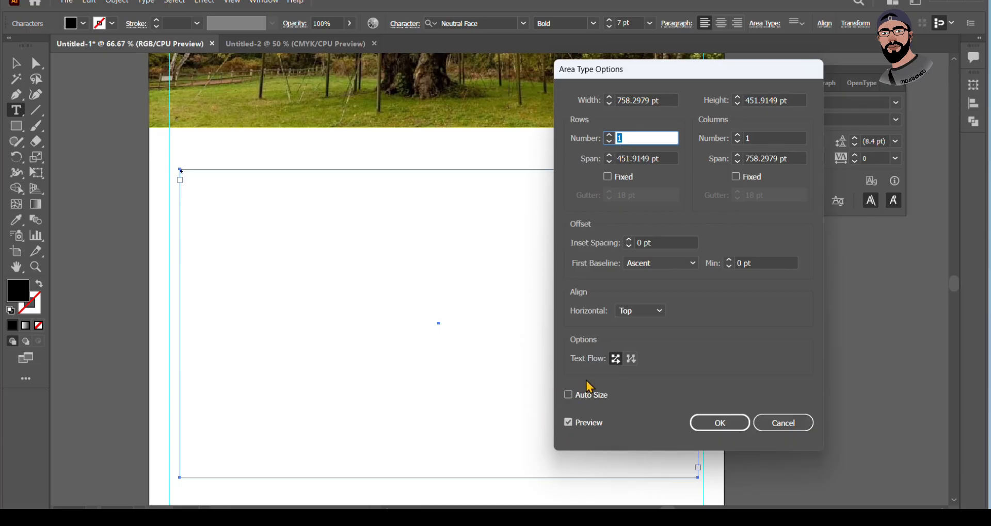
type("6")
left_click_drag(758, 139, 739, 147)
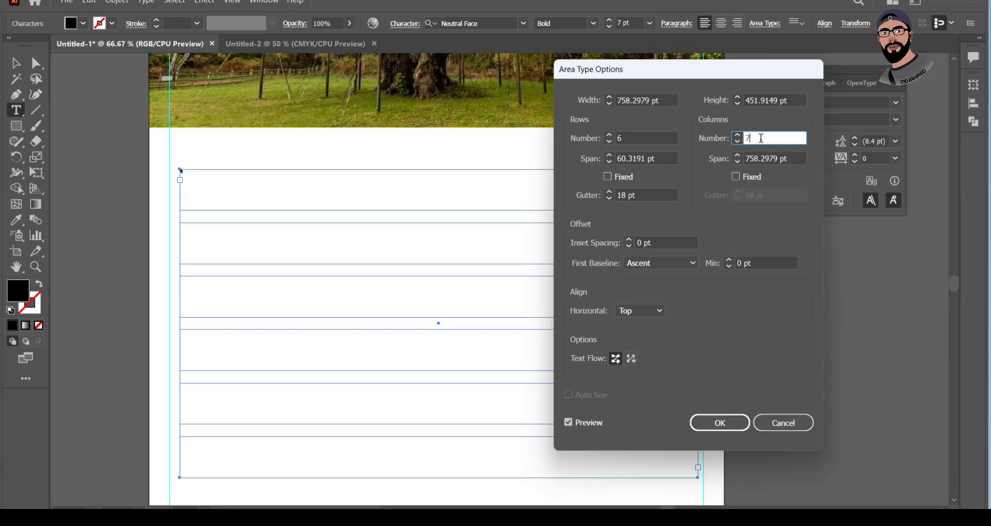
left_click(641, 139)
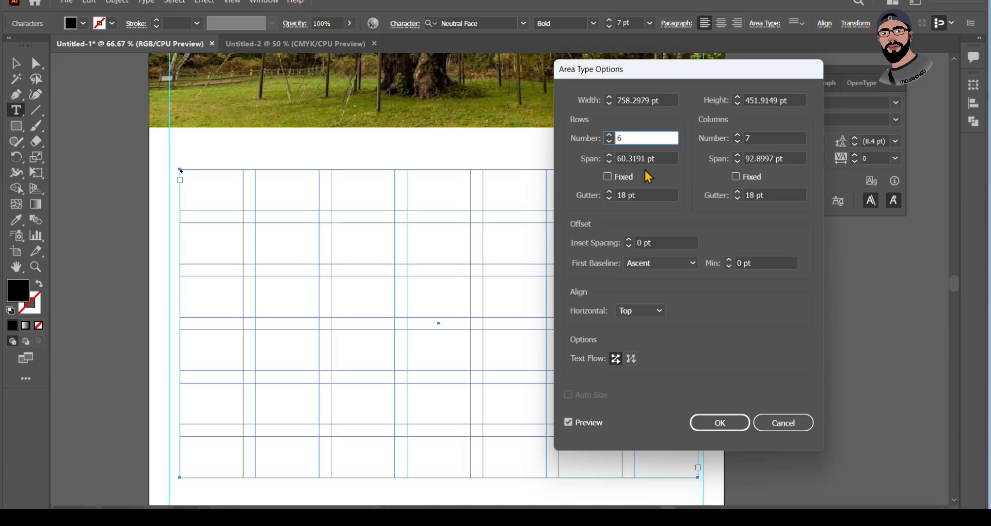
Reduce the row gutter of the text frame to 9 pt.
left_click(644, 195)
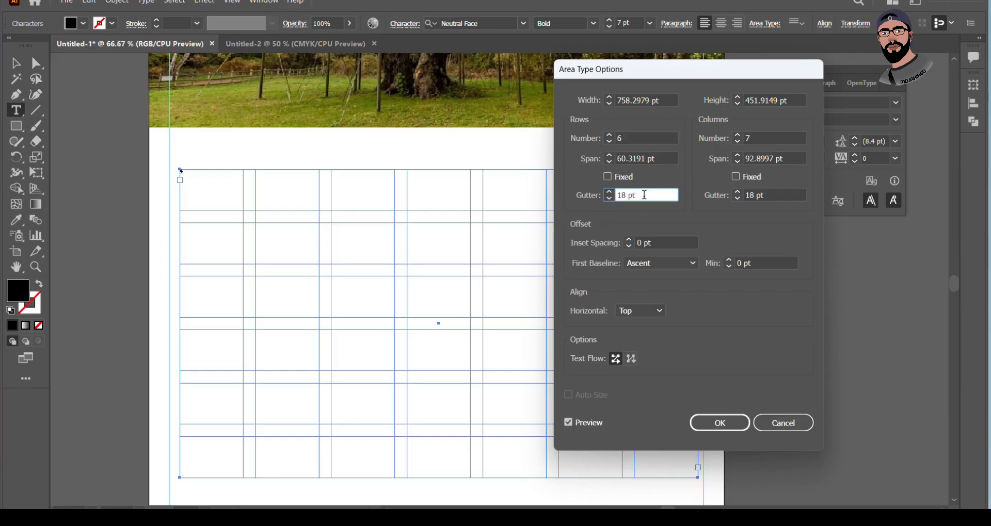
key("Down")
key("Down")
key("Down")
key("Down")
key("Down")
key("Down")
key("Down")
key("Down")
key("Down")
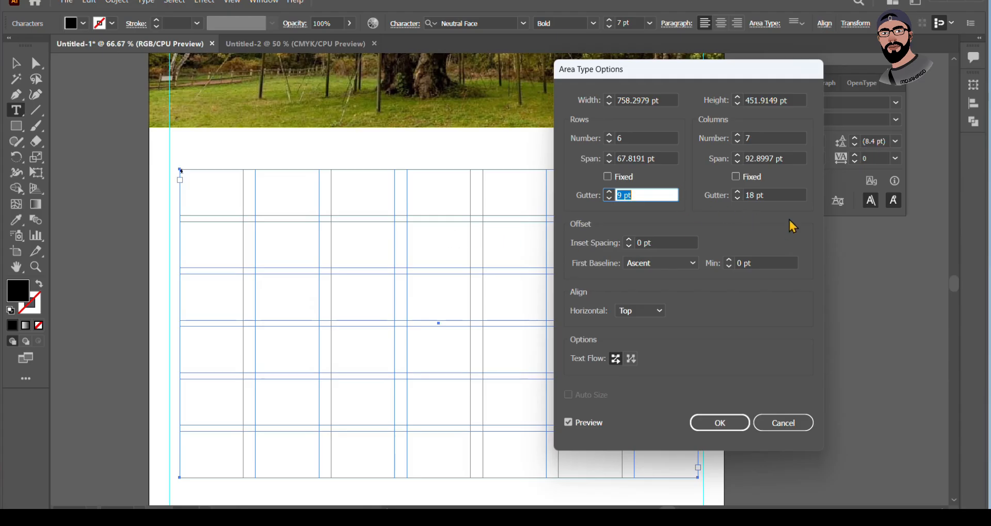
Reduce the column gutter of the text frame to 9 pt and apply the area type options.
left_click(767, 195)
key("Down")
key("Down")
key("Down")
key("Down")
key("Down")
key("Down")
key("Down")
key("Down")
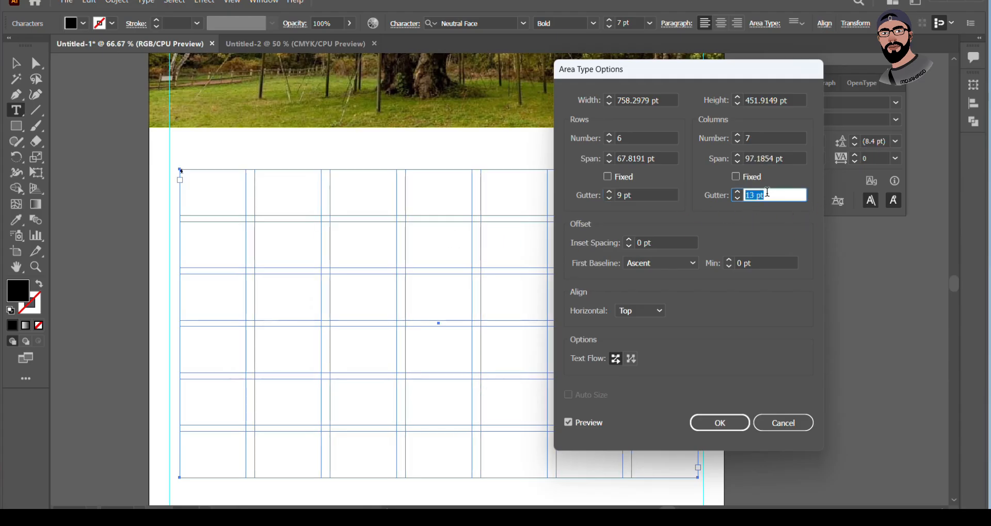
key("Down")
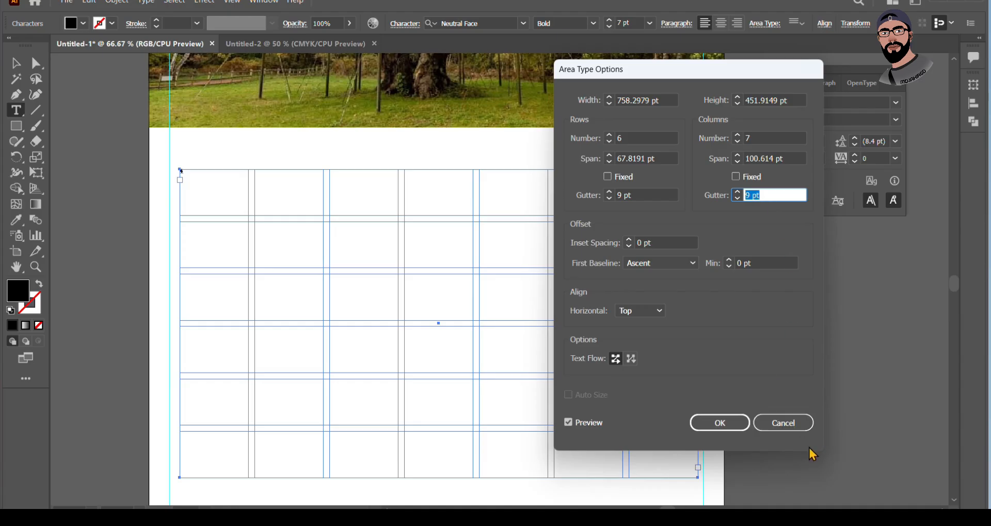
left_click(730, 428)
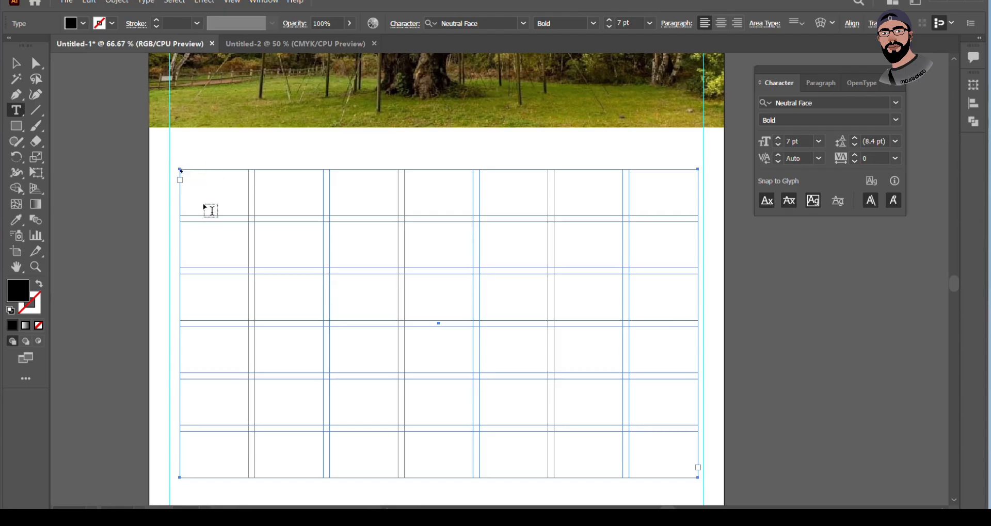
Enlarge the number 4 in the first grid cell to 36 pt and center-align the frame's text.
scroll(178, 182, "up", 3)
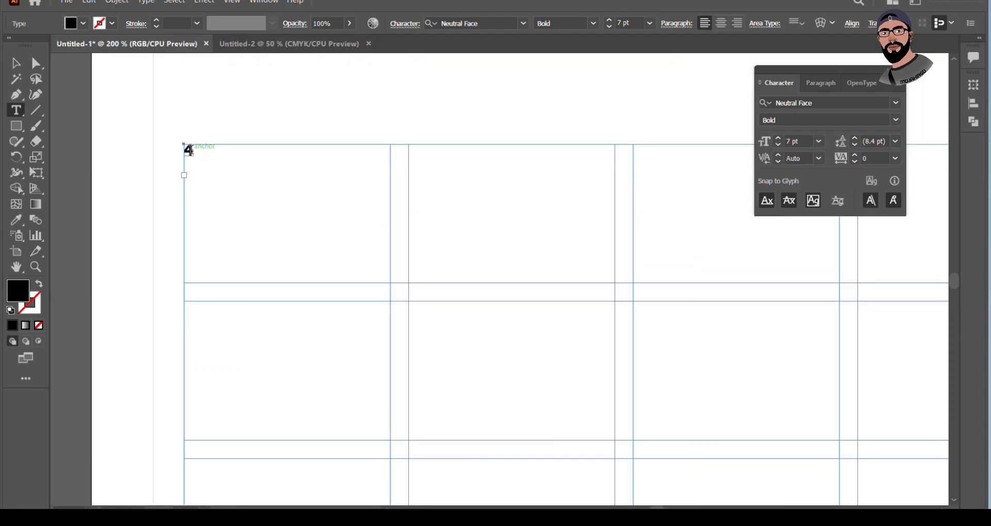
scroll(166, 177, "down", 3)
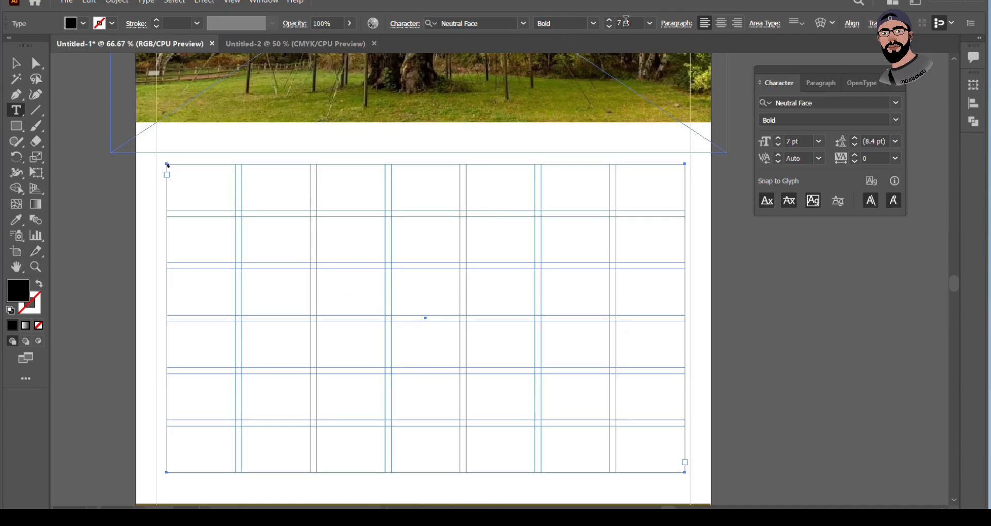
left_click(650, 23)
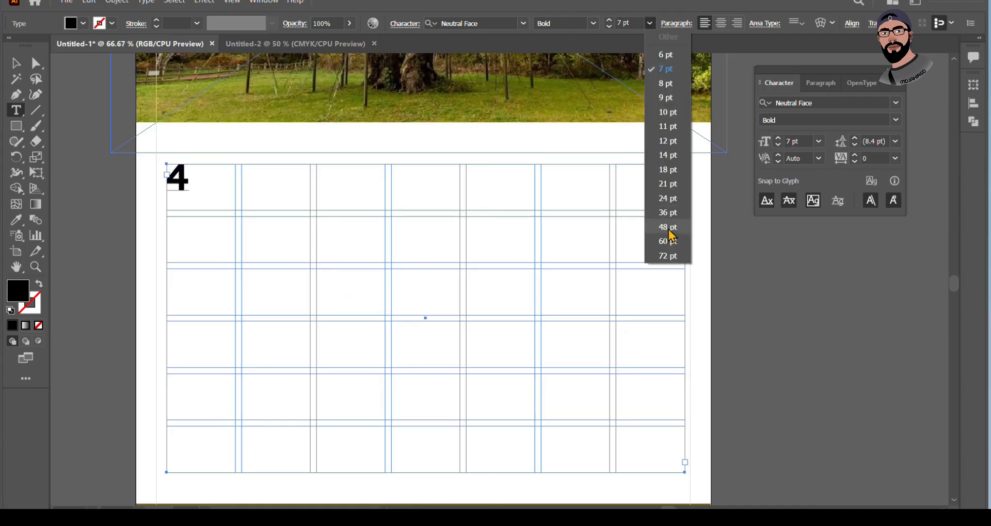
left_click(672, 216)
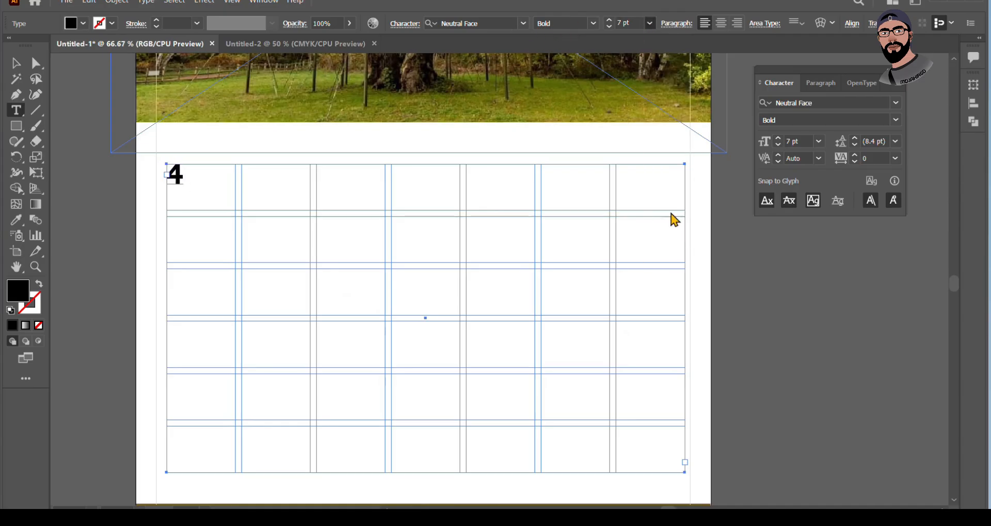
left_click(721, 24)
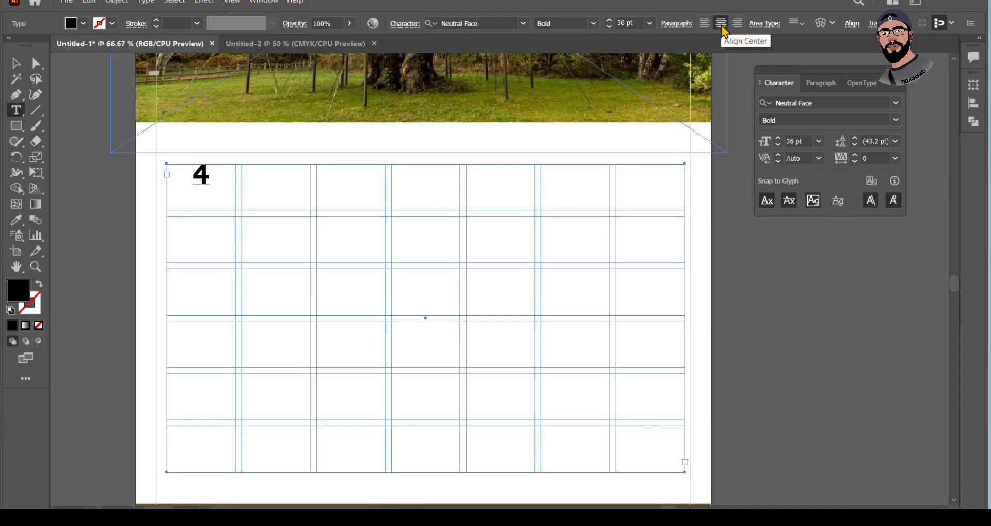
key("ctrl+equal")
key("ctrl+equal")
key("ctrl+equal")
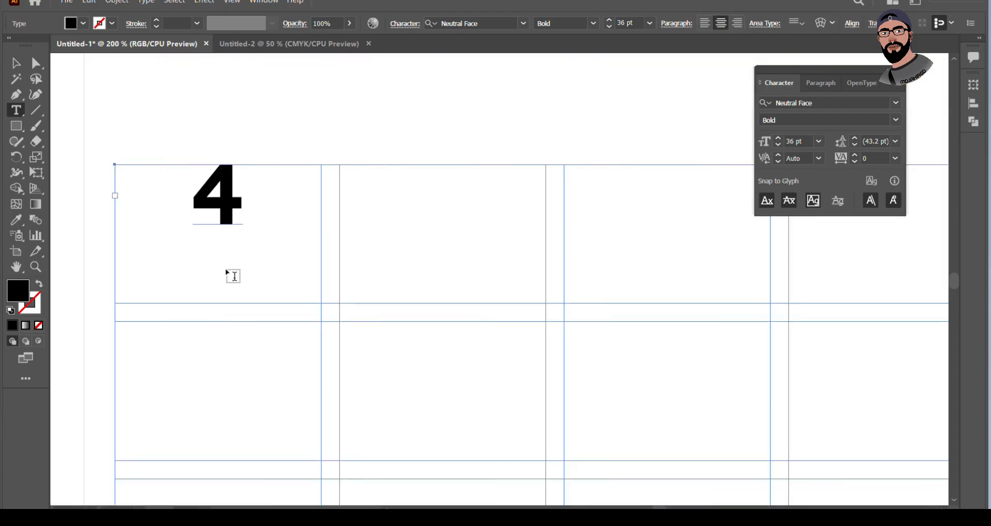
scroll(193, 186, "down", 1)
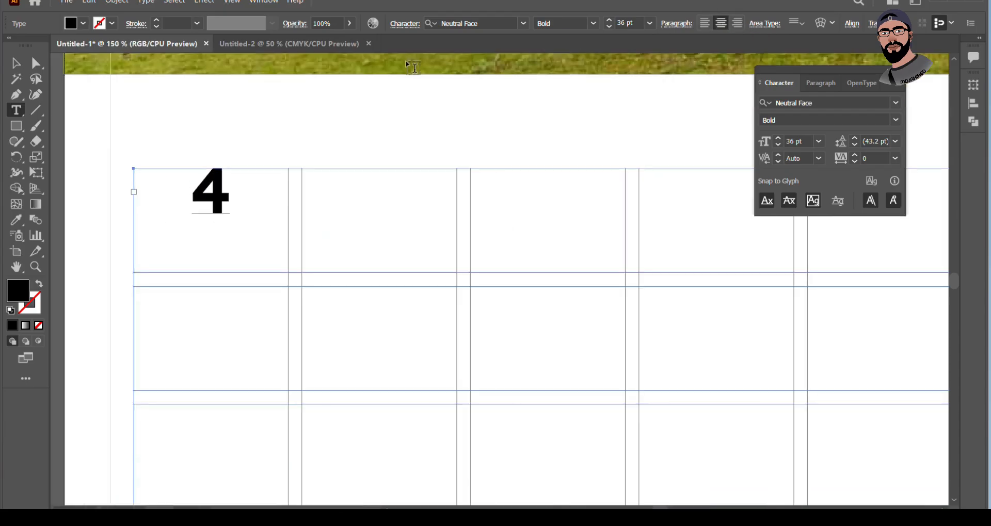
Lower the number 4 within its grid cell by setting its baseline shift to -18 pt.
left_click(409, 29)
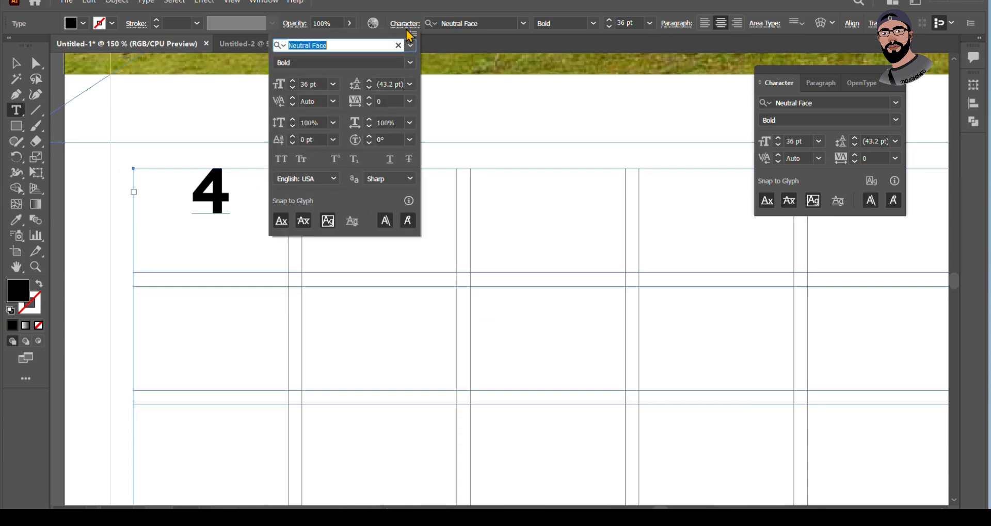
left_click(293, 144)
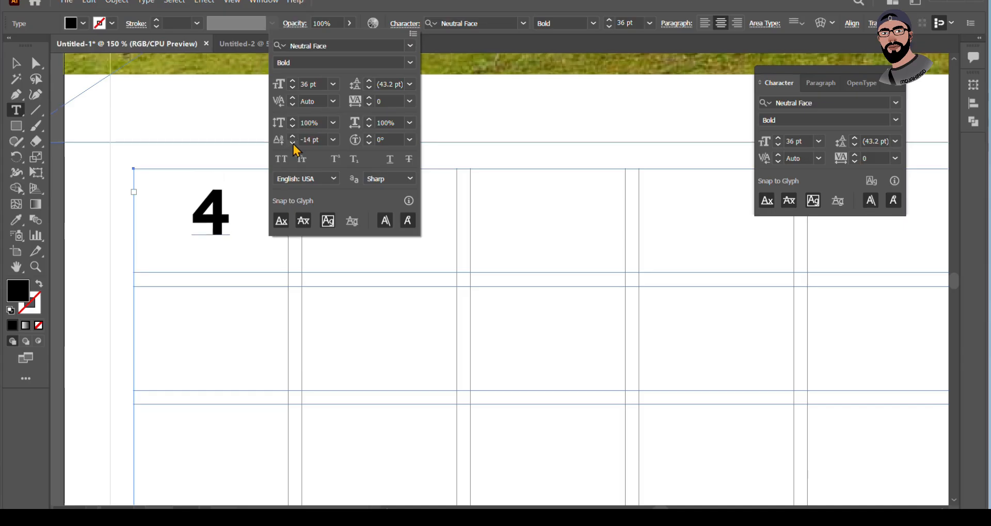
left_click(292, 145)
left_click(293, 144)
left_click(292, 144)
left_click(293, 145)
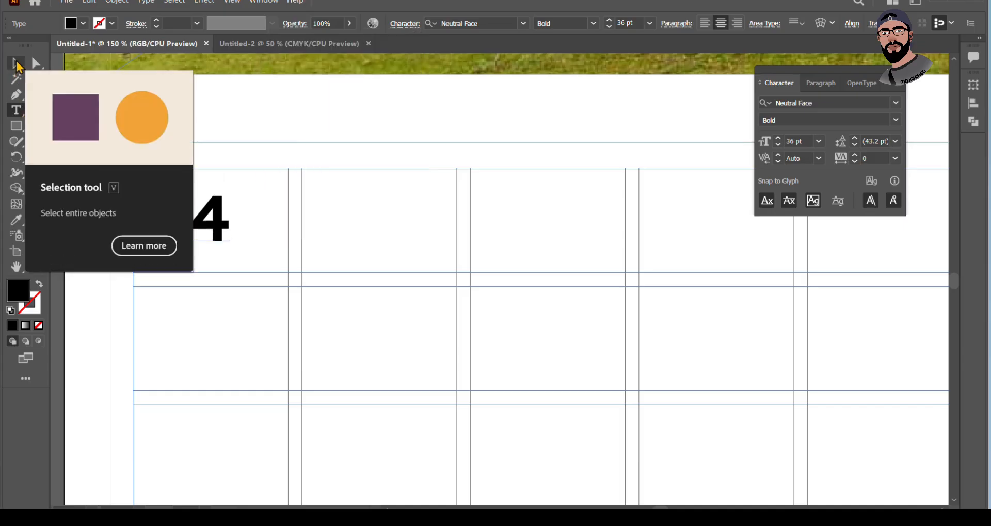
Replace the number 4 with the weekday headings SUN, MON, TUE, WED, THU, FRI and SAT, one per cell across the first grid row.
scroll(272, 198, "down", 1)
scroll(255, 218, "down", 1)
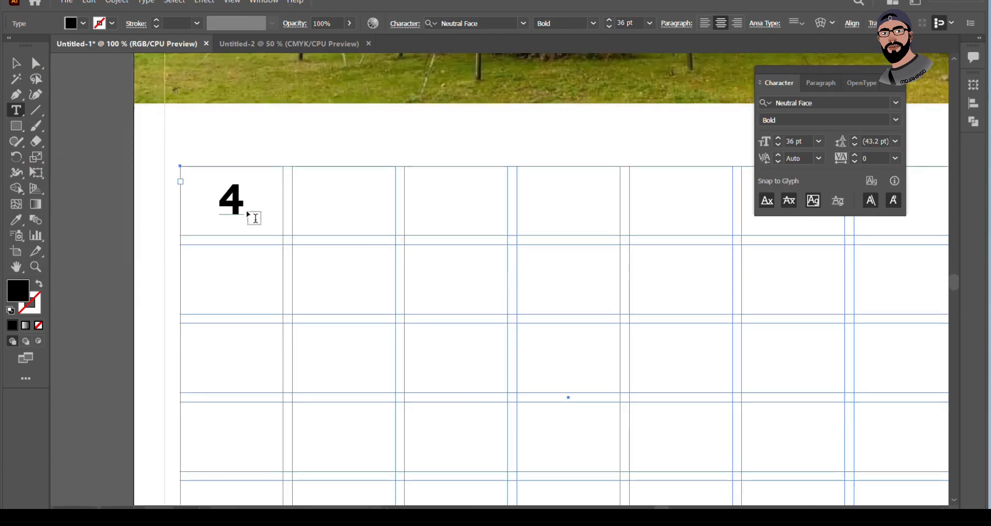
left_click_drag(253, 195, 221, 199)
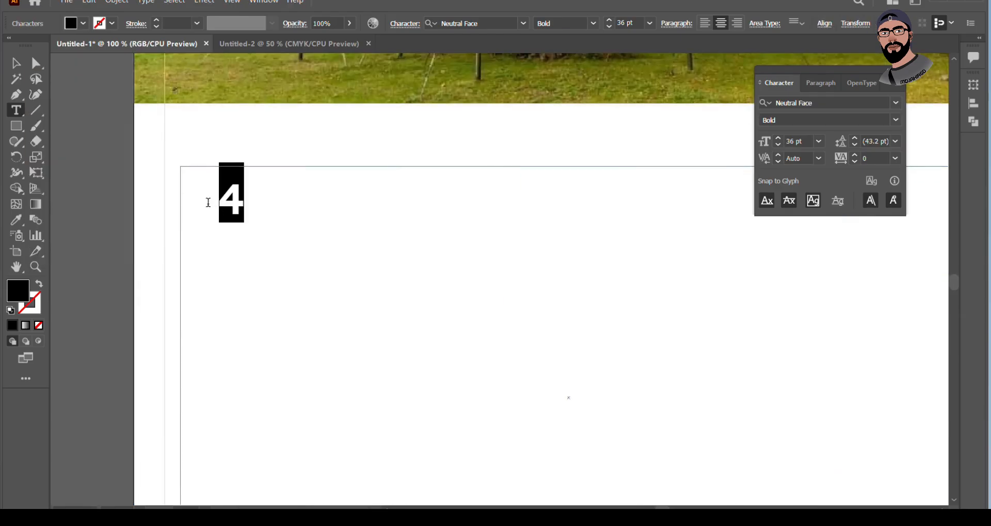
key("BackSpace")
type("SUN")
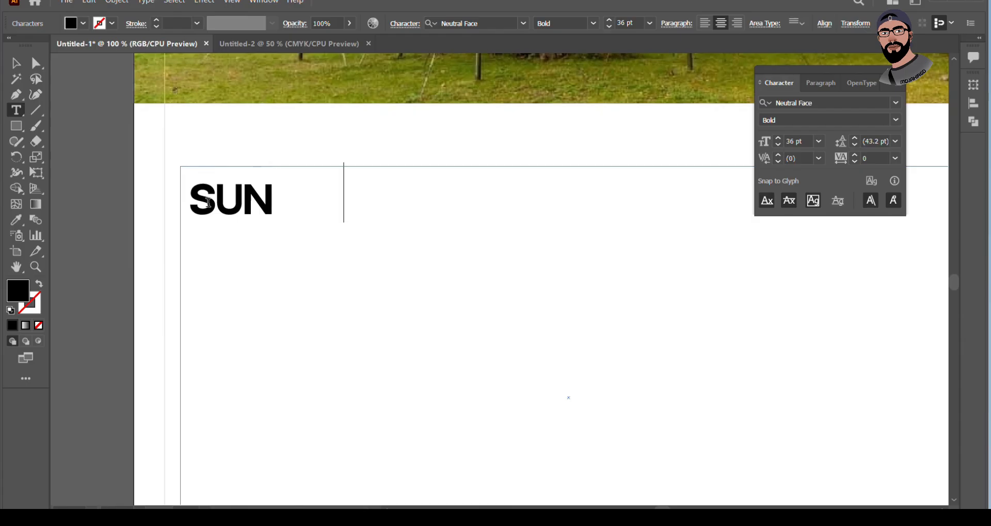
type("MON  ")
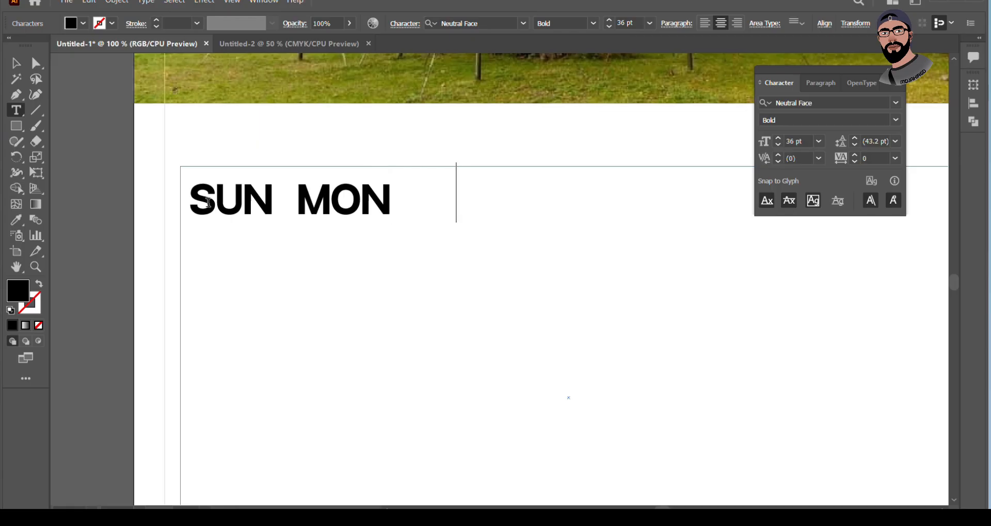
type("T")
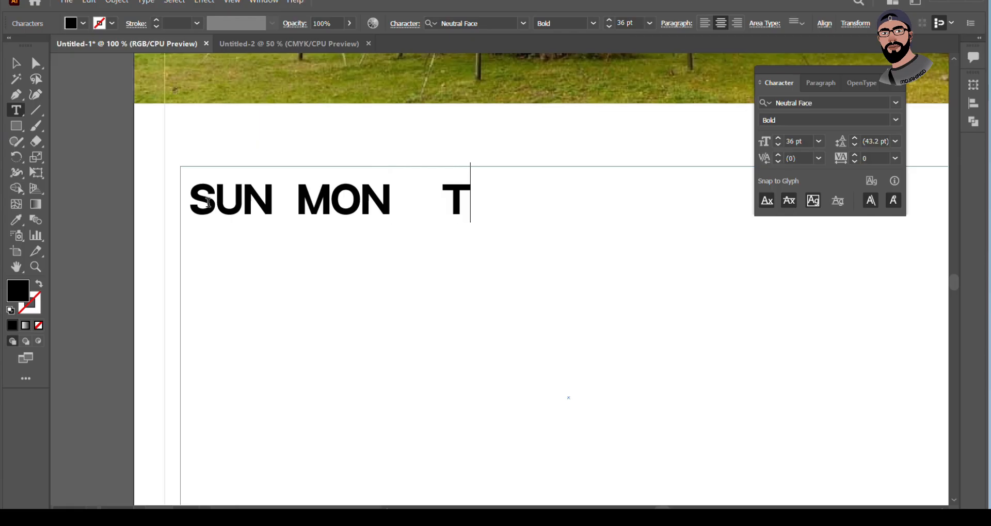
type("UE")
key("Return")
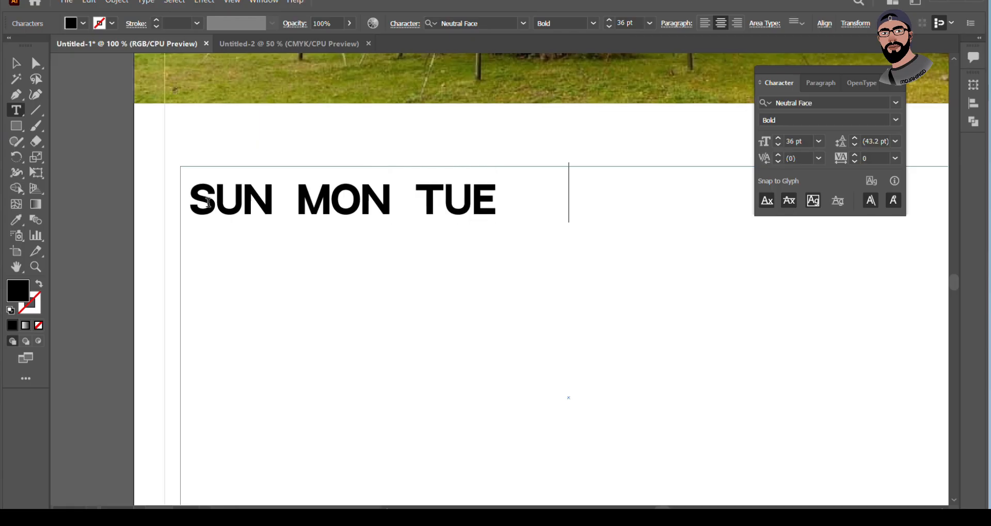
type("WED")
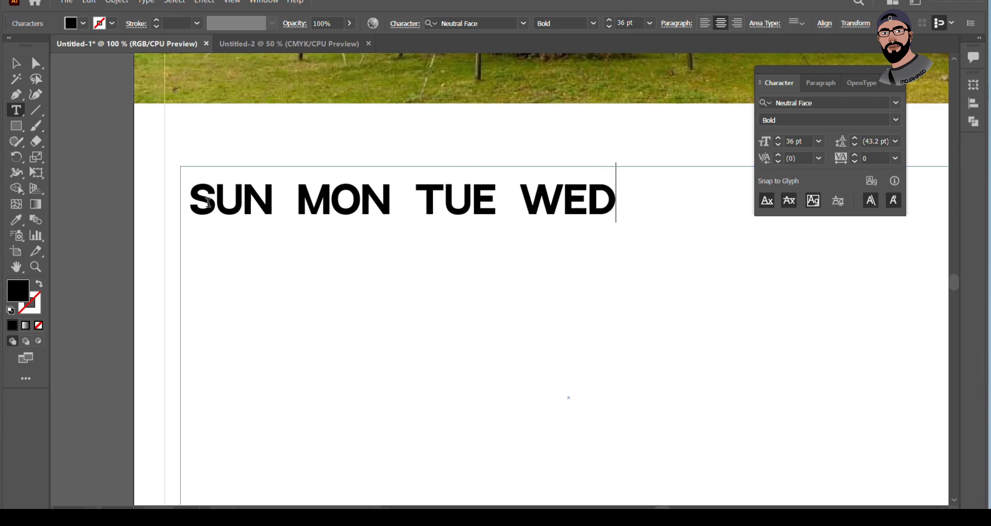
key("Tab")
type("THU")
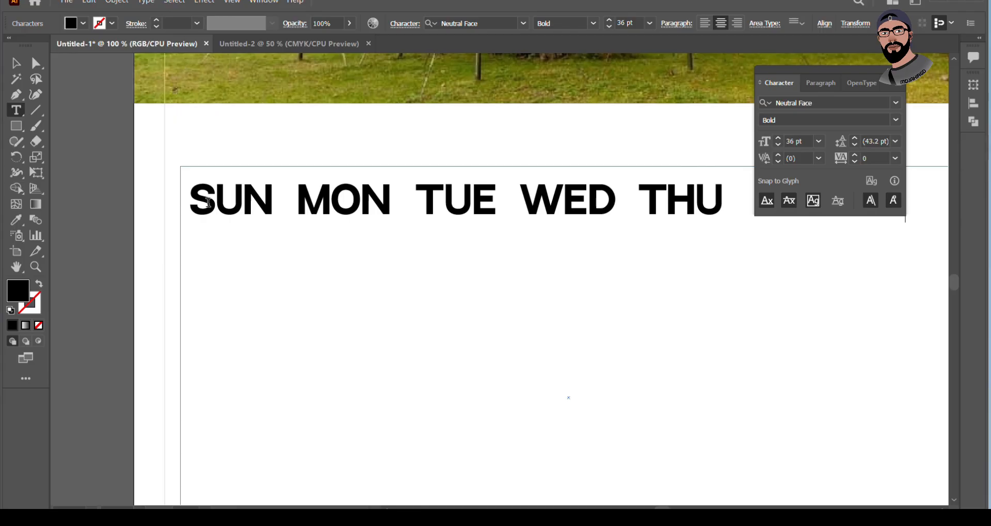
type("SAT")
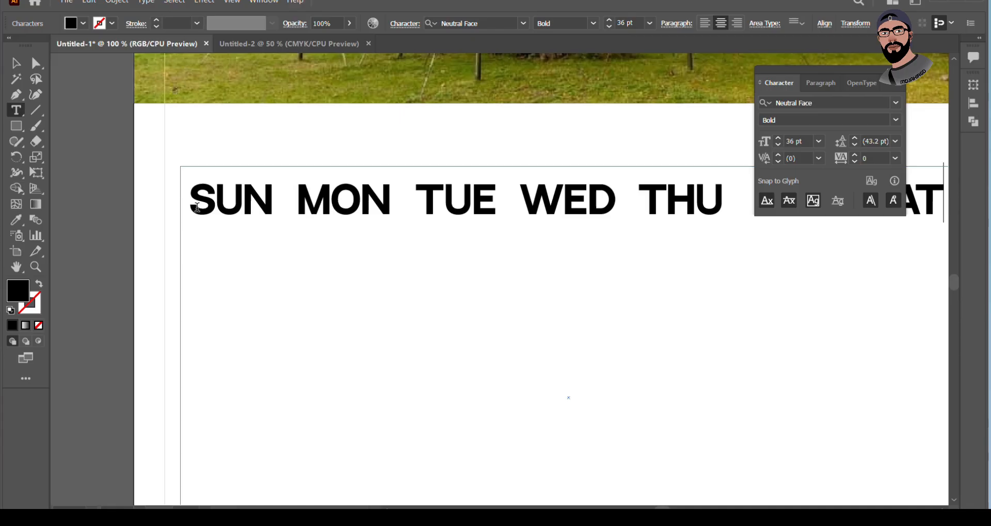
left_click(16, 63)
Examine how the weekday headings sit in their grid cells, with the frame selected and deselected, and check their baseline shift.
scroll(151, 167, "down", 2)
scroll(328, 208, "down", 1)
scroll(270, 188, "up", 2)
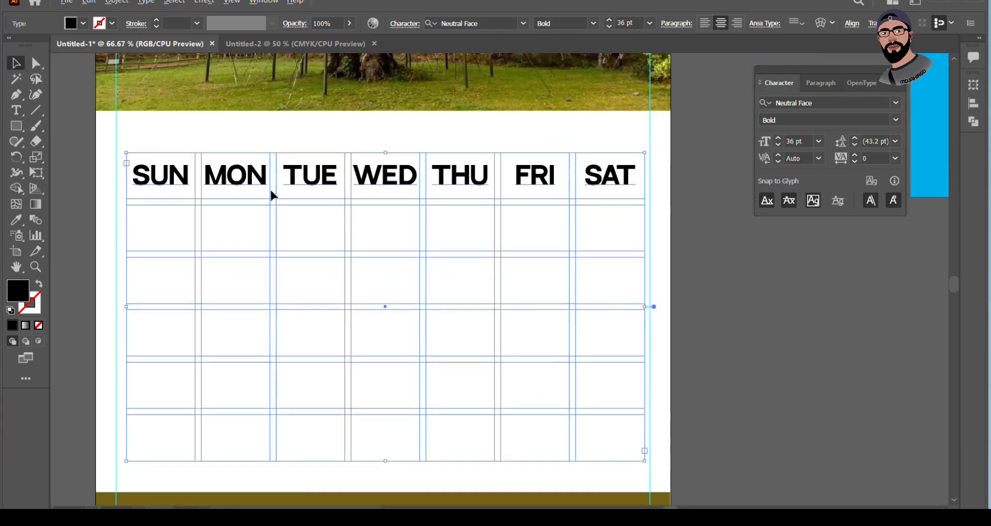
scroll(280, 191, "down", 1)
left_click(683, 236)
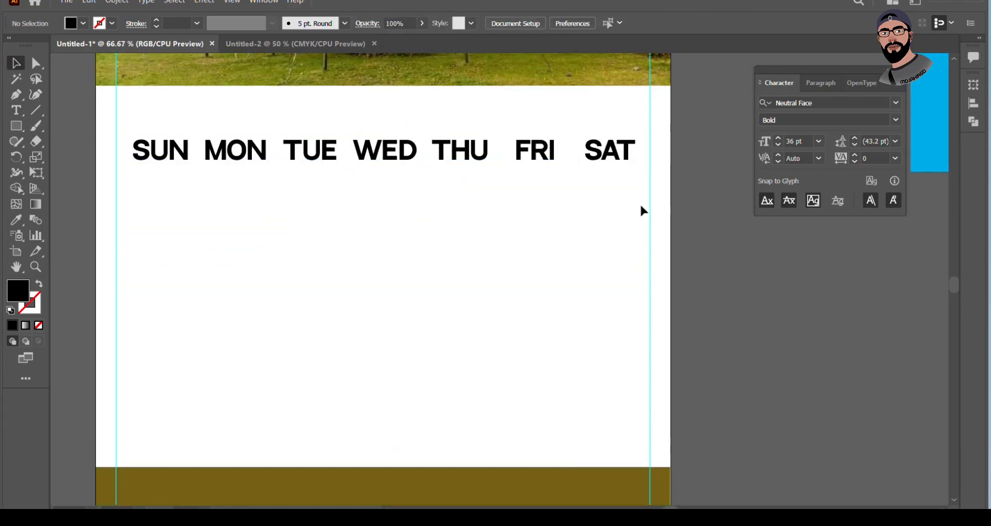
left_click(510, 153)
scroll(351, 158, "up", 1)
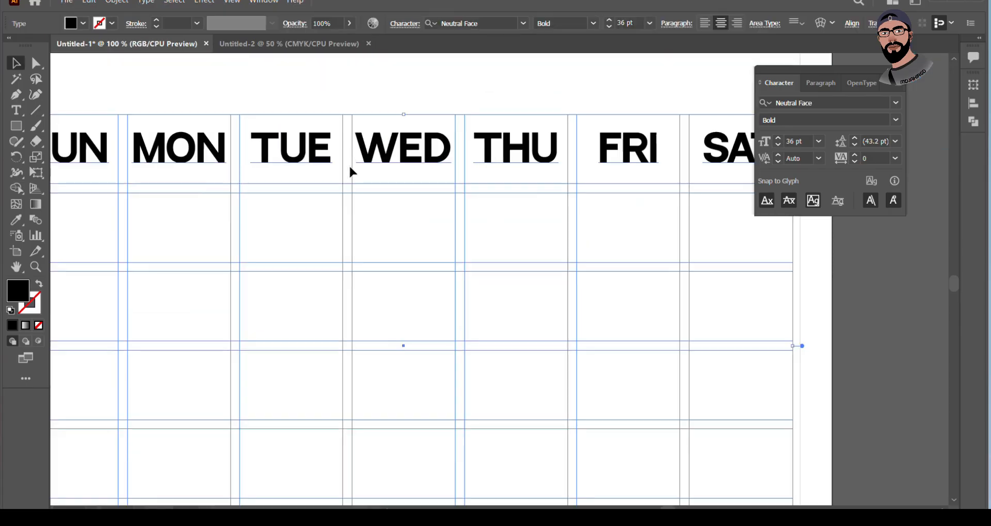
scroll(355, 206, "down", 1)
scroll(161, 225, "up", 2)
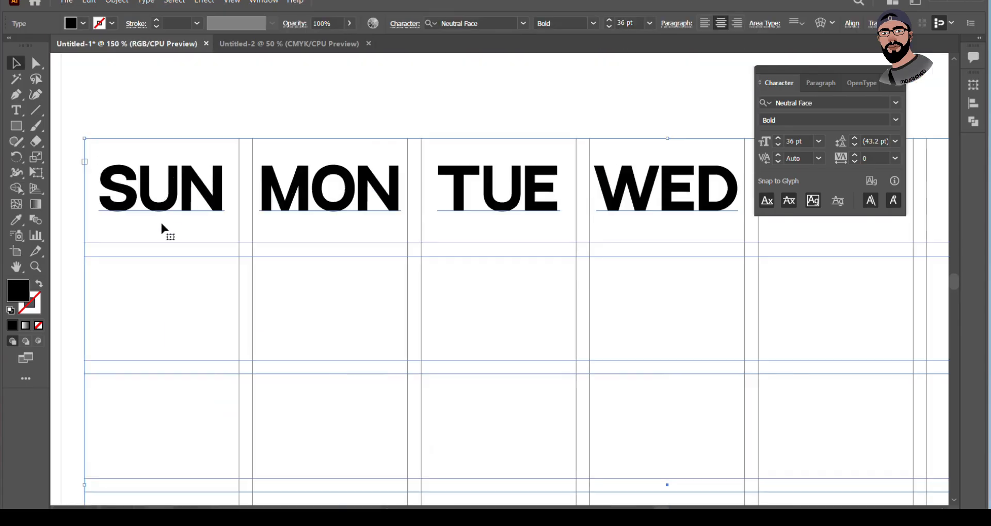
left_click(404, 23)
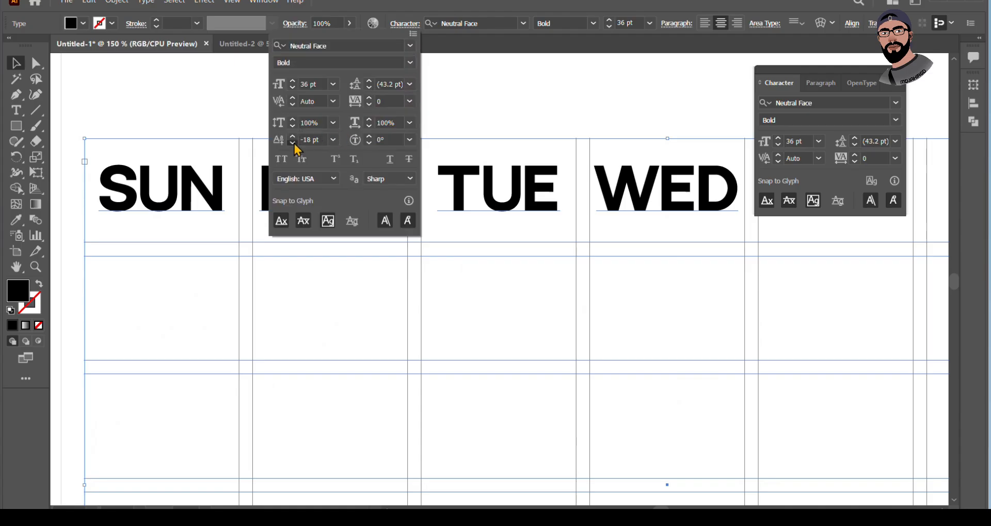
scroll(228, 165, "down", 2)
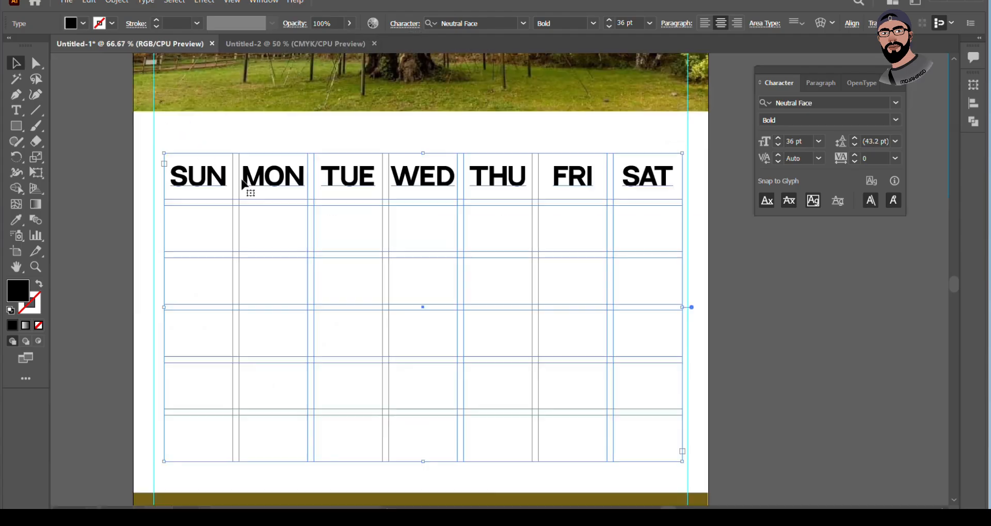
left_click(814, 325)
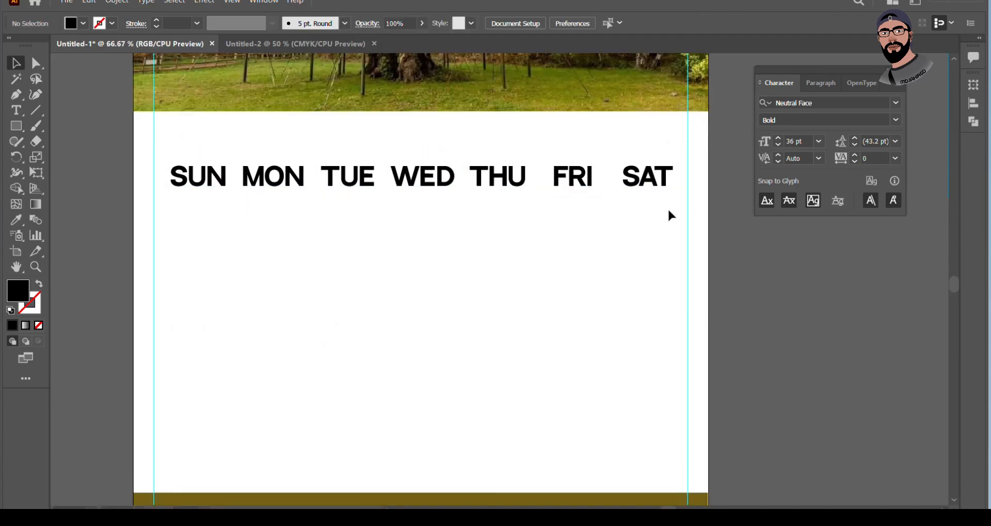
Continue the grid text after SAT with the dates 1 to 7, one per cell in the second row.
left_click(641, 189)
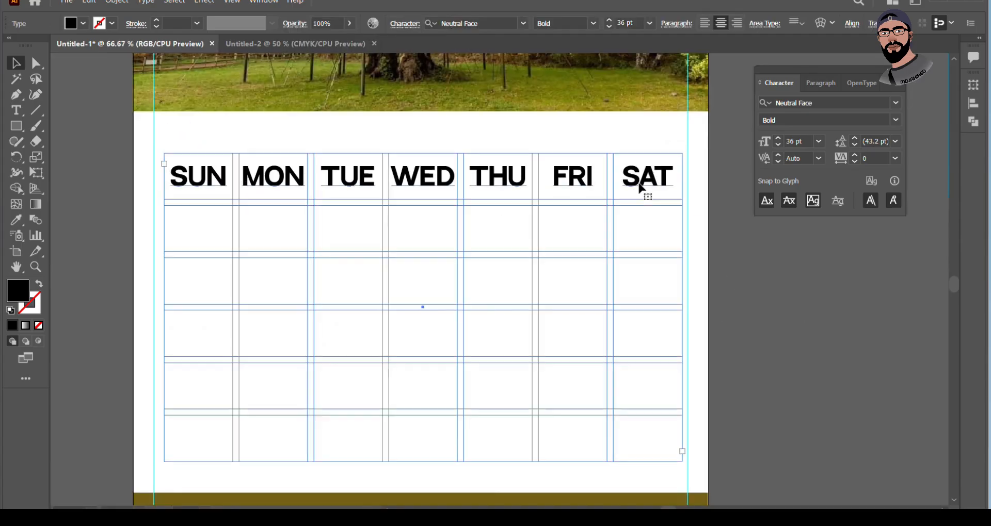
double_click(672, 177)
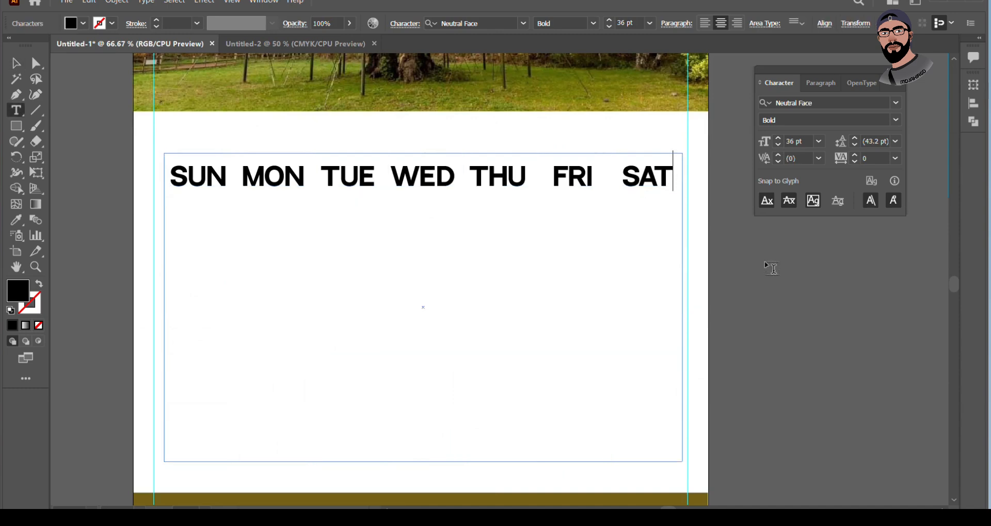
key("Return")
type("1")
key("Tab")
type("2")
key("Tab")
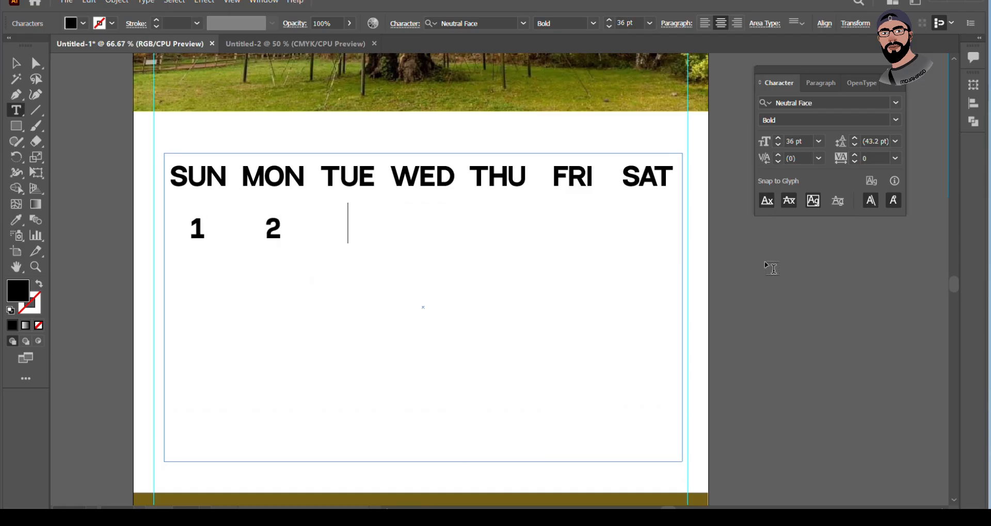
type("3")
key("Tab")
type("4")
key("Tab")
type("5")
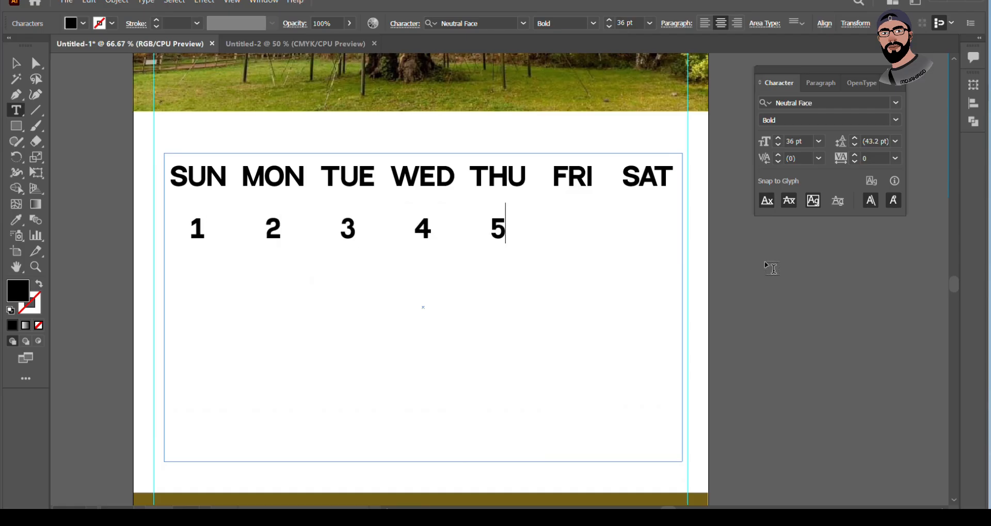
key("Tab")
type("6")
key("Tab")
type("7")
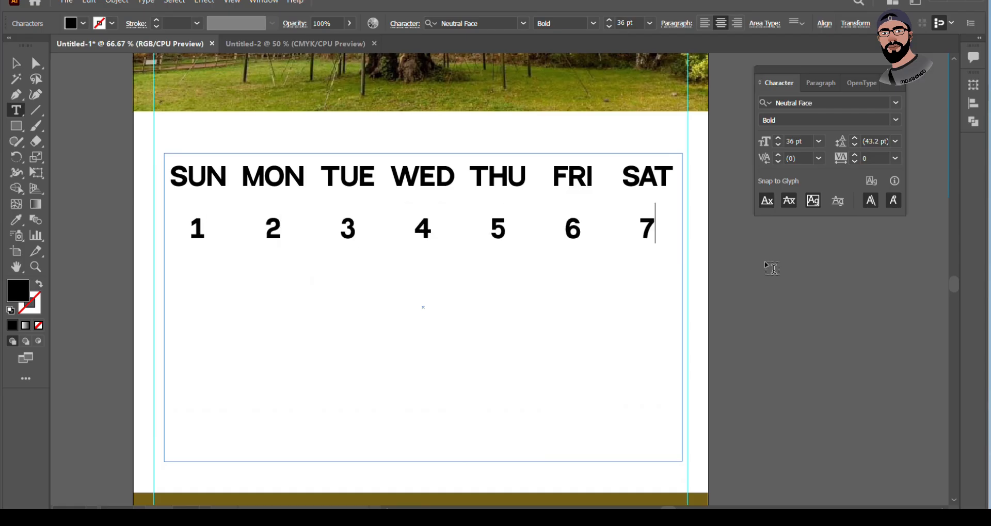
Fill the third grid row with the dates 8 to 14, one per cell from SUN to SAT.
key("Return")
type("8")
key("Tab")
type("9")
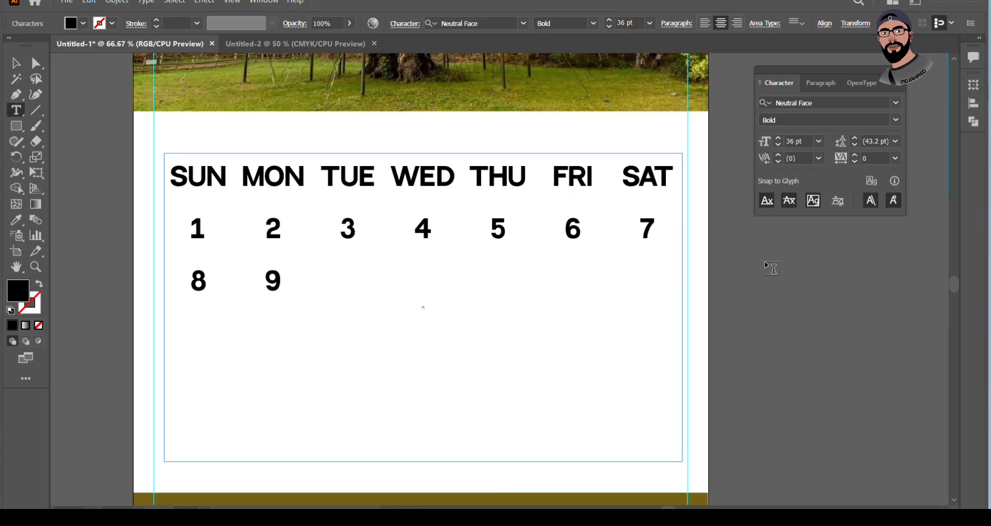
key("Tab")
type("10")
key("Tab")
type("1")
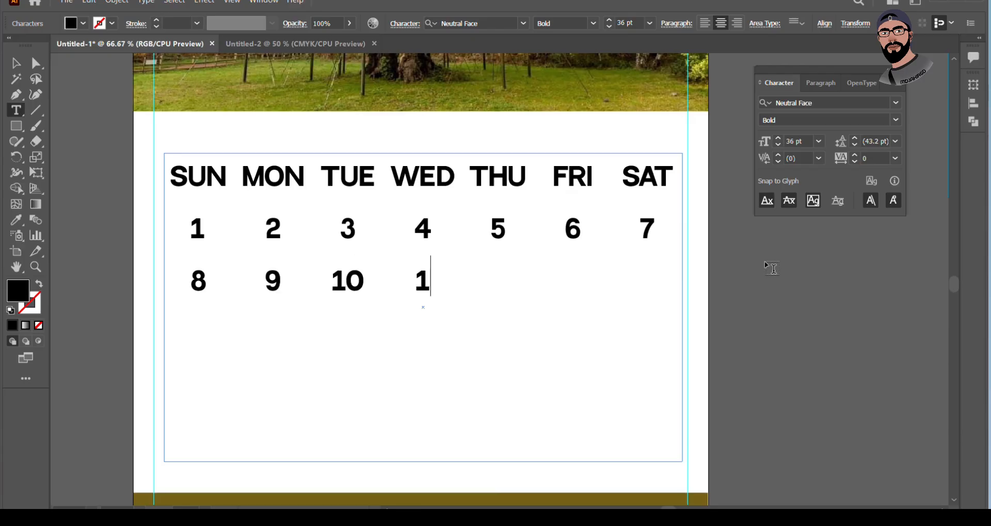
type("1")
key("Tab")
type("12")
key("Tab")
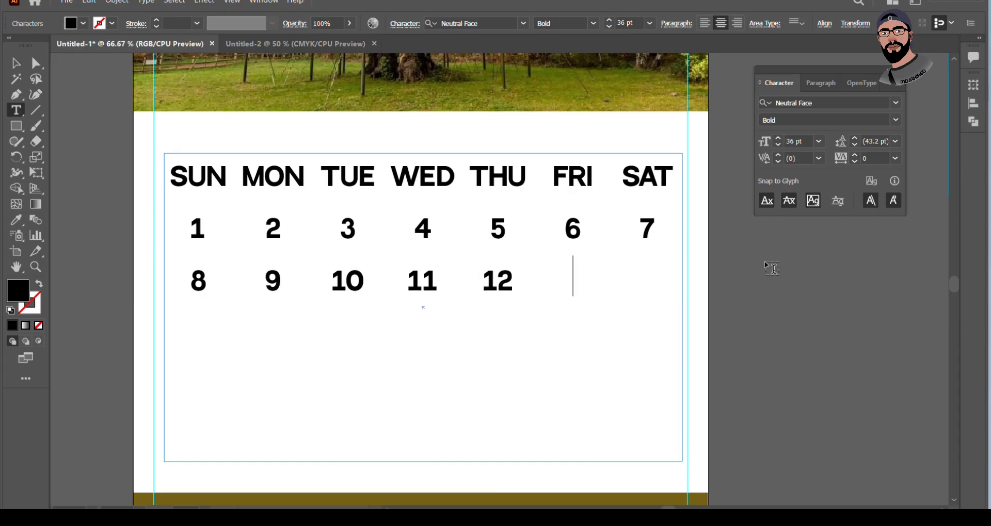
type("1")
type("3")
key("Tab")
type("1")
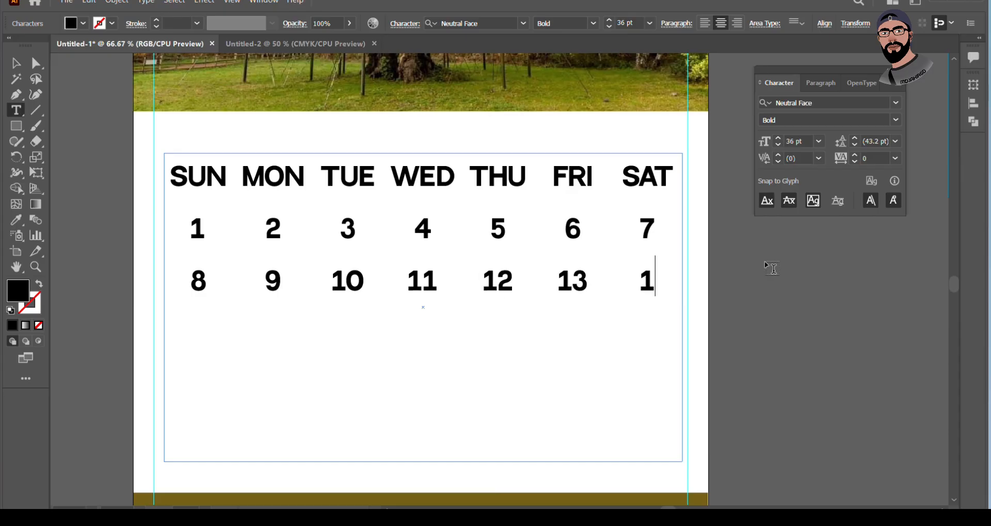
type("4")
Fill the fourth grid row with the dates 15 to 21, one per cell from SUN to SAT.
key("Return")
type("15")
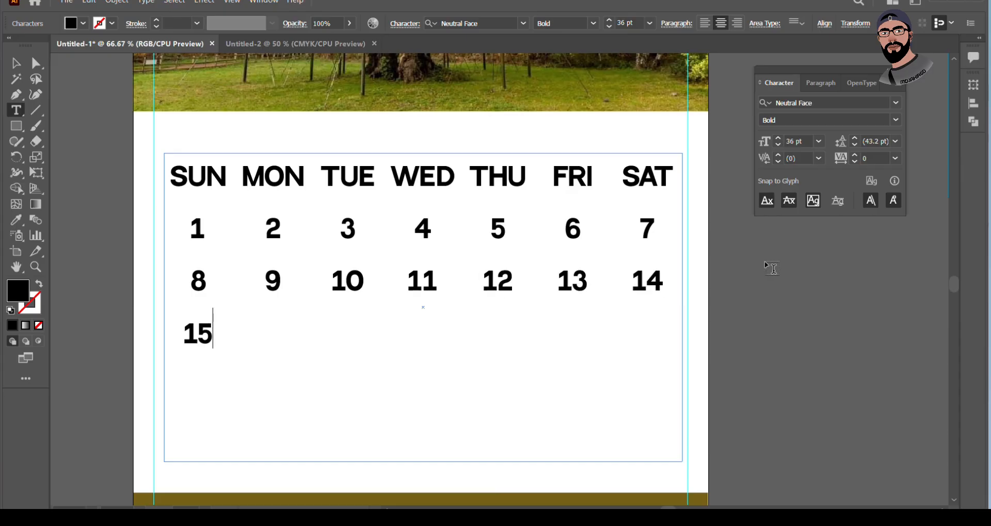
key("Tab")
type("16")
key("Tab")
type("17")
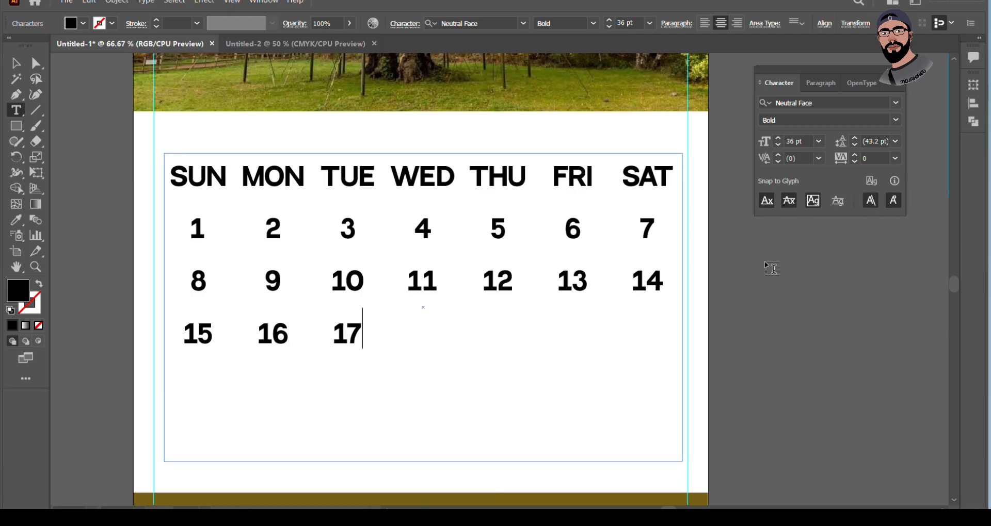
key("Tab")
type("18")
key("Tab")
type("19")
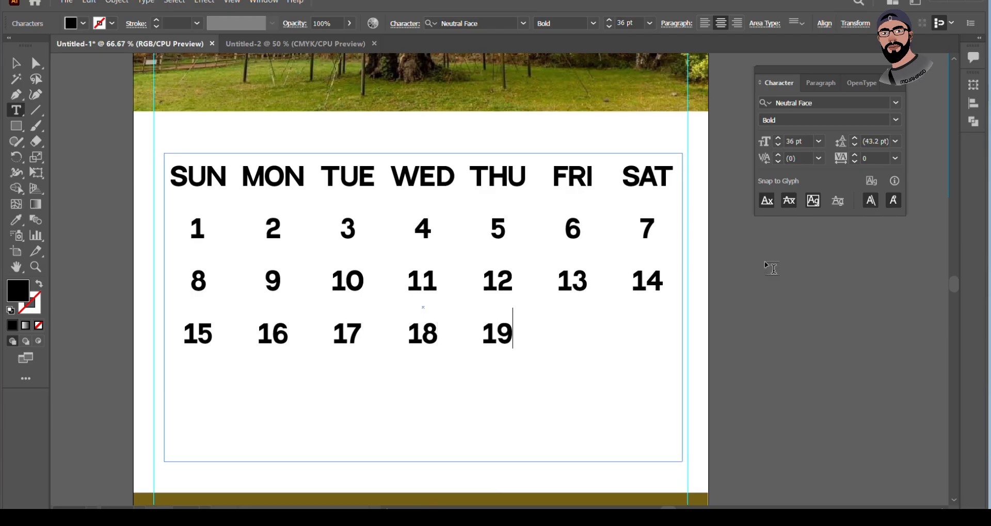
key("Tab")
type("20")
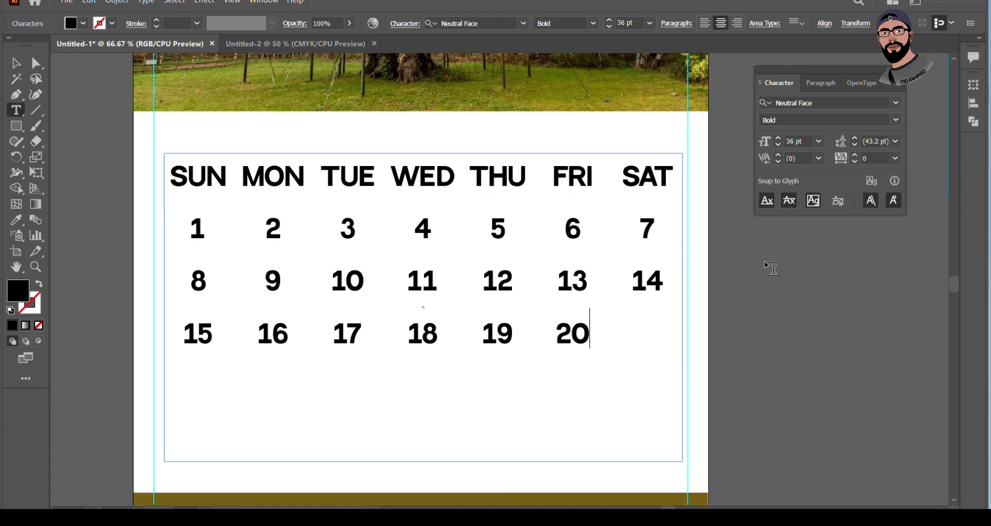
key("Tab")
type("21")
Fill the fifth grid row with the dates 22 to 28, one per cell from SUN to SAT.
key("Return")
type("22")
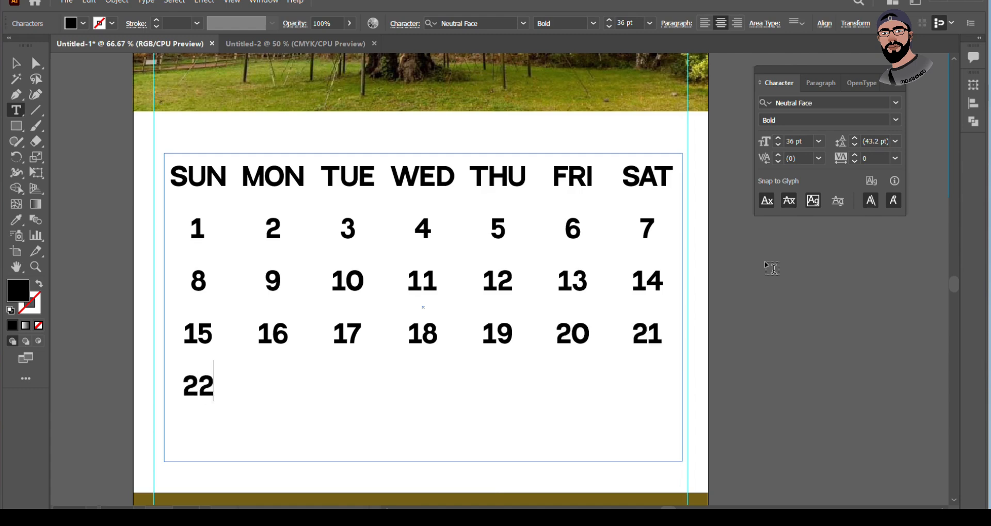
key("Tab")
type("23")
key("Tab")
type("24")
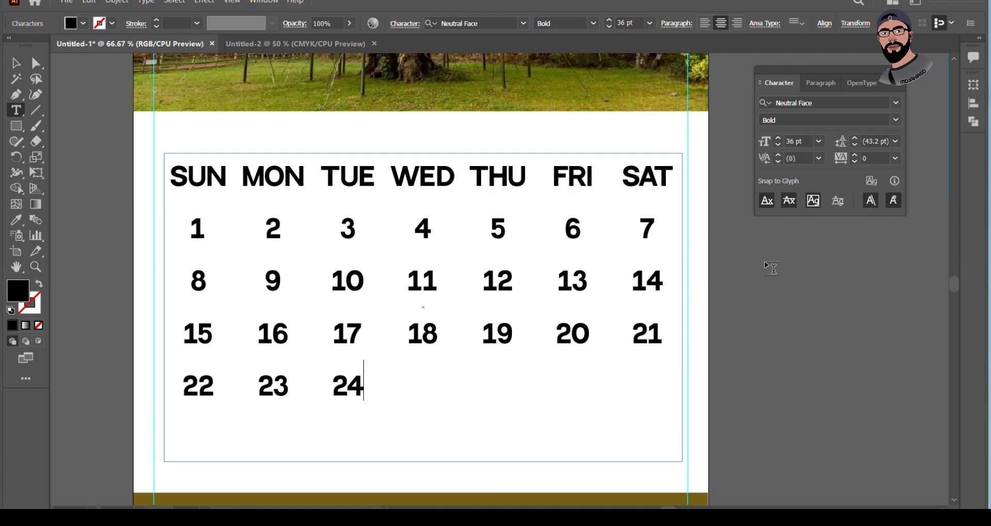
key("Tab")
type("25")
key("Tab")
type("26")
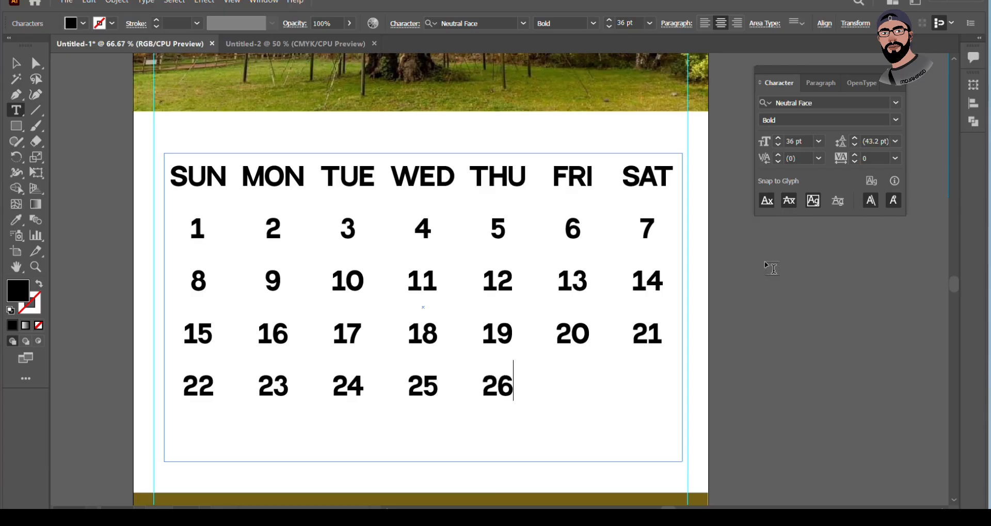
key("Tab")
type("27")
key("Tab")
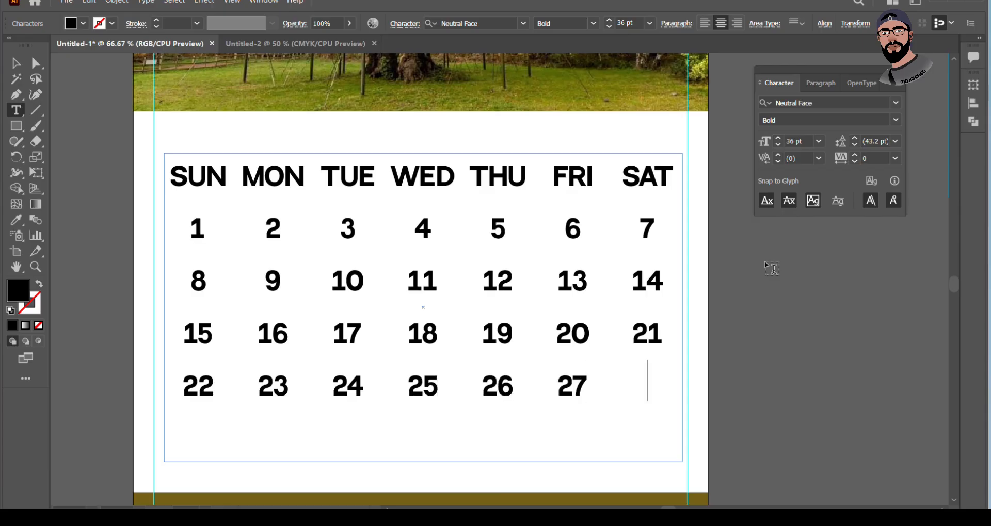
type("28")
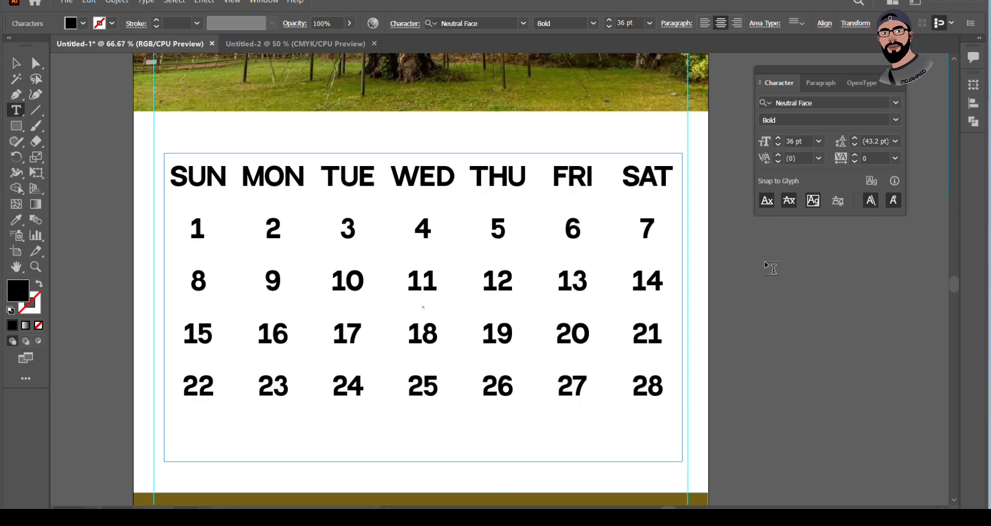
Fill the sixth grid row with the dates 29, 30 and 31 under SUN, MON and TUE, and finish text editing.
key("Return")
key("Tab")
type("29")
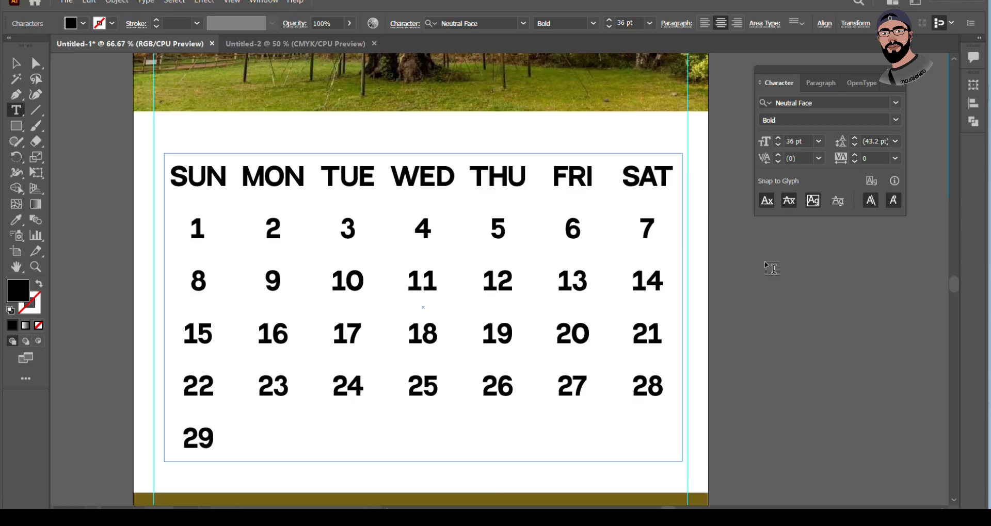
key("Tab")
type("3")
key("Tab")
type("0")
key("Tab")
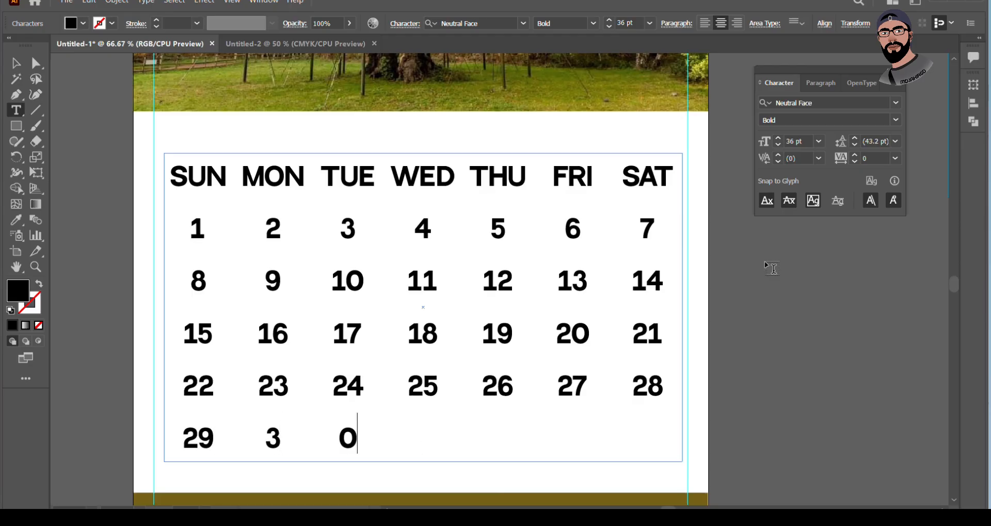
key("BackSpace")
key("BackSpace")
type("0")
key("Tab")
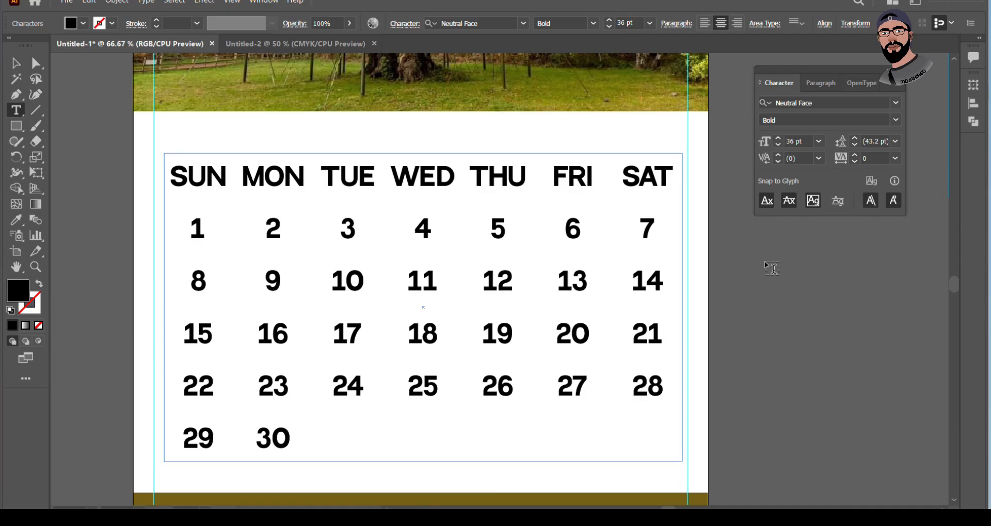
type("31")
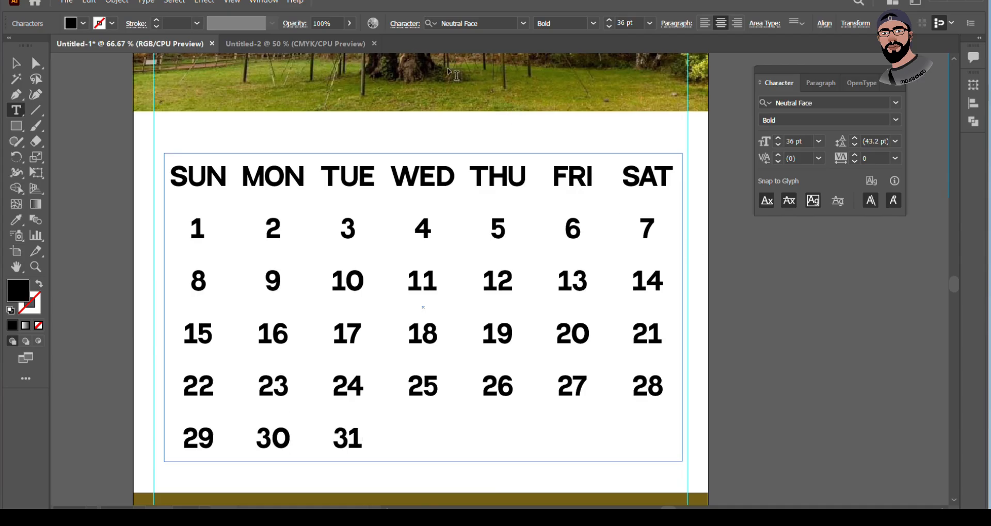
left_click(18, 63)
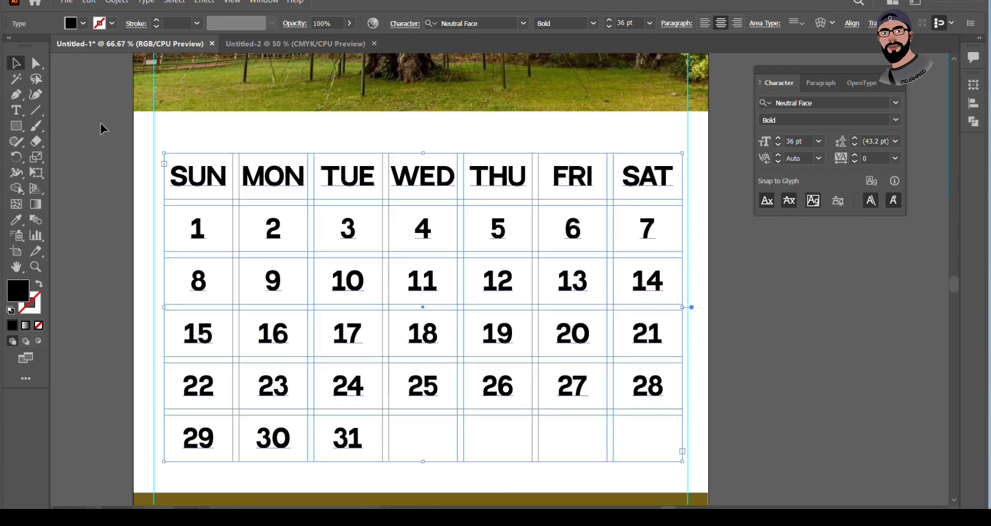
Examine the completed date grid with its text frame selected and deselected, and with only the TUE heading highlighted.
left_click(798, 360)
left_click(649, 282)
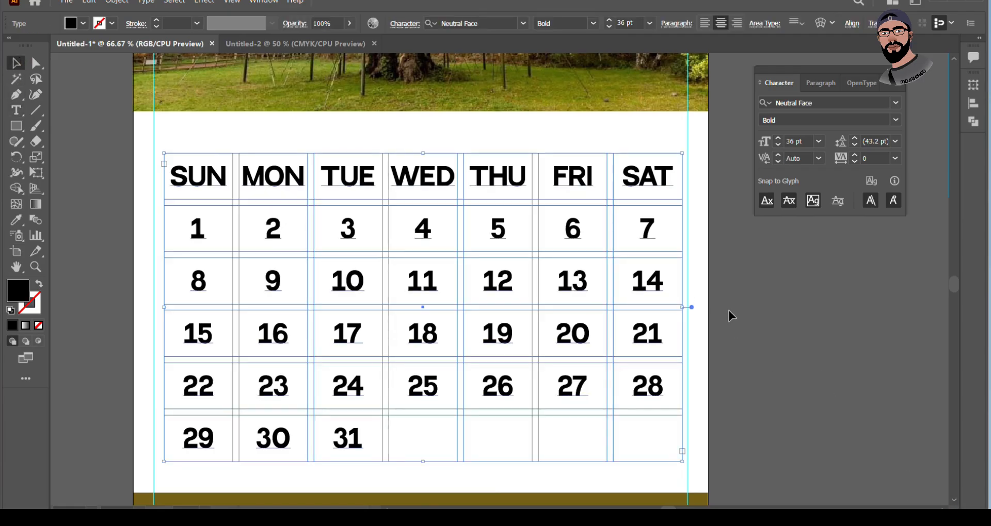
left_click(760, 343)
left_click(655, 281)
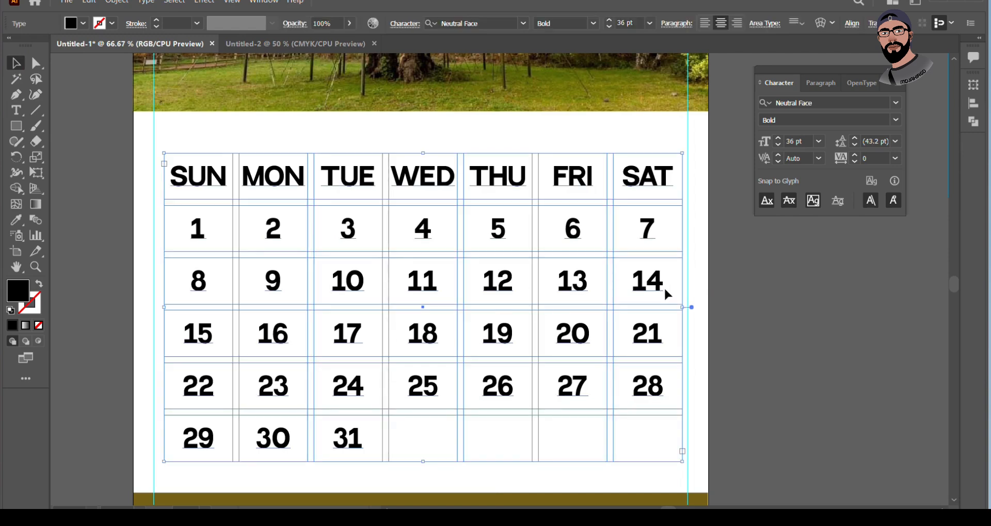
left_click(767, 308)
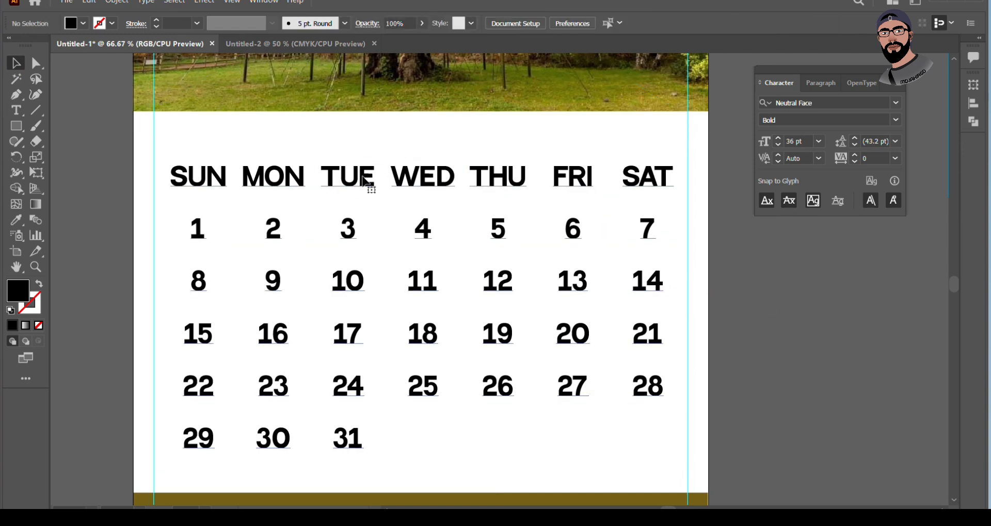
left_click(364, 181)
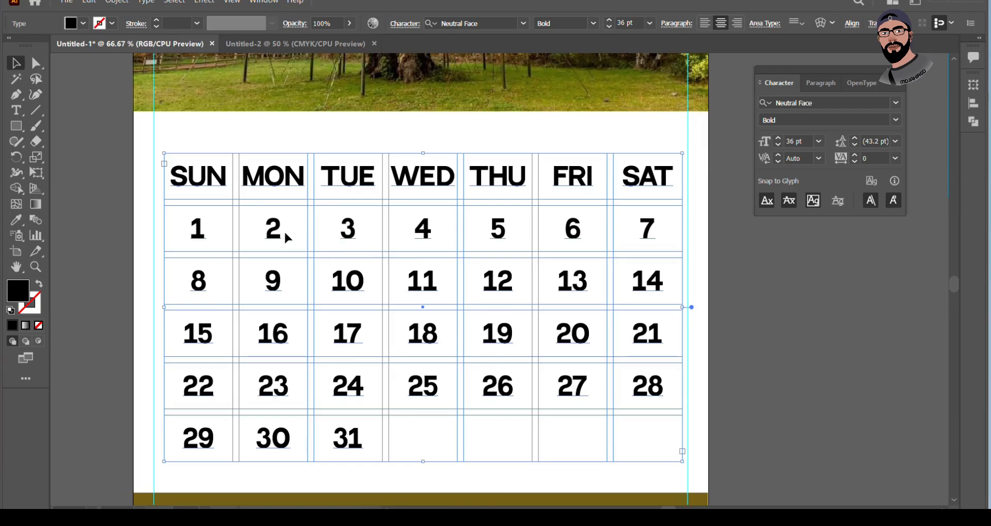
double_click(374, 179)
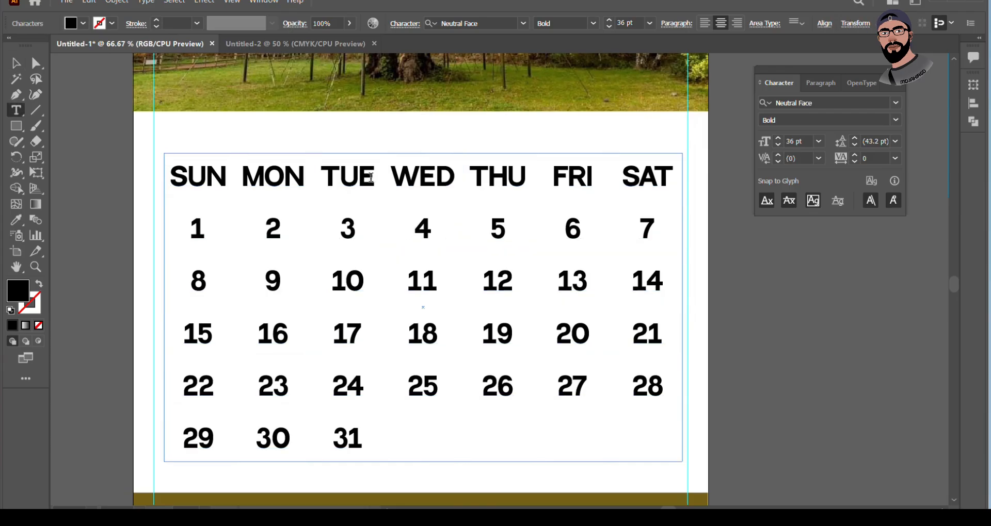
left_click_drag(372, 178, 325, 179)
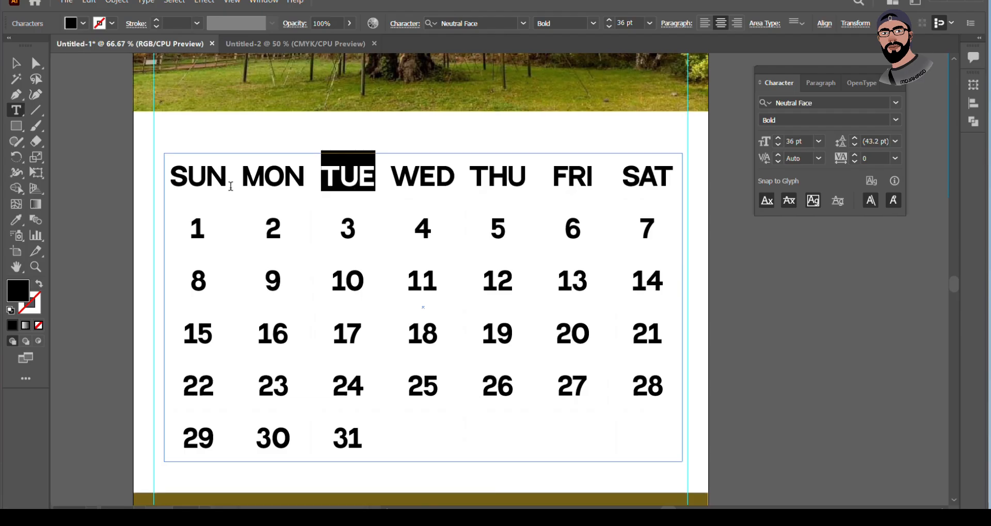
left_click(15, 63)
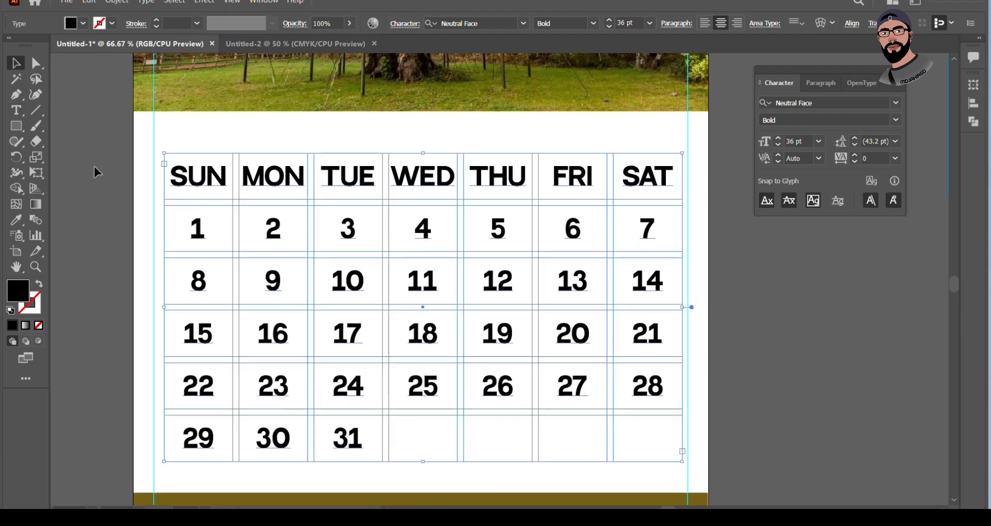
left_click(129, 196)
left_click(226, 227)
left_click(776, 353)
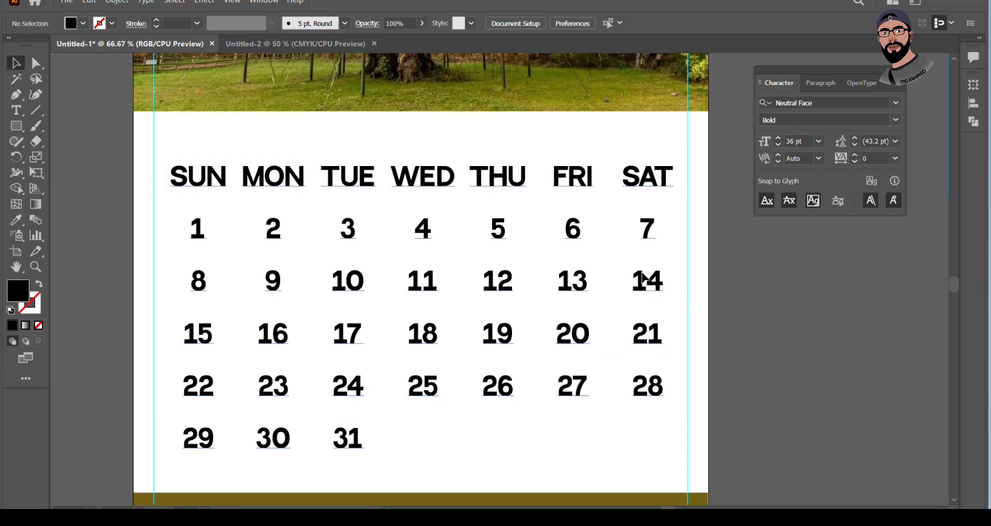
Fill the entire calendar grid text with red.
left_click(683, 327)
left_click(83, 24)
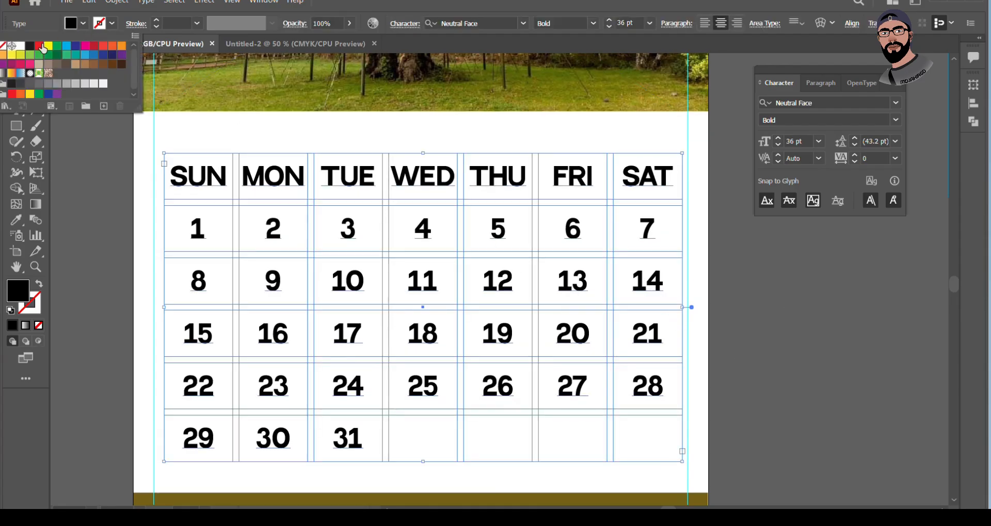
left_click(42, 50)
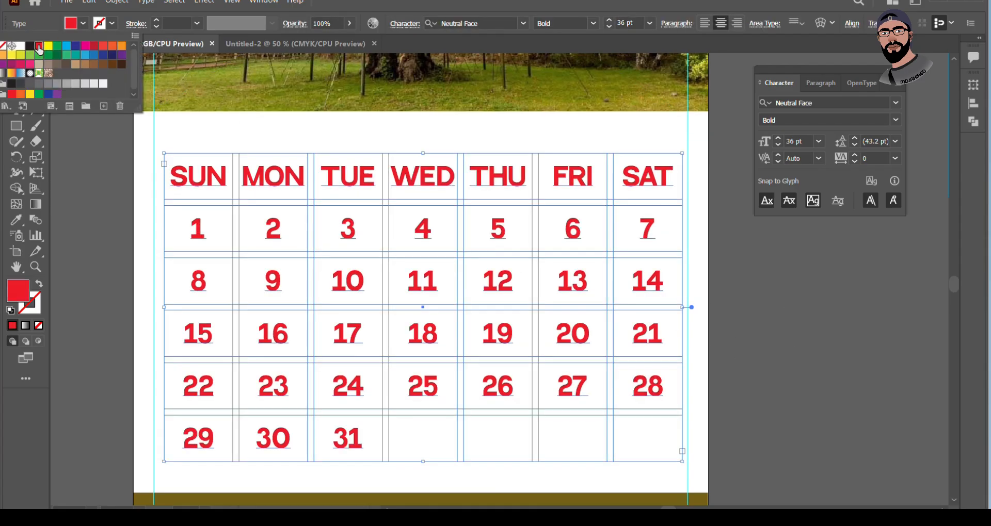
left_click(93, 197)
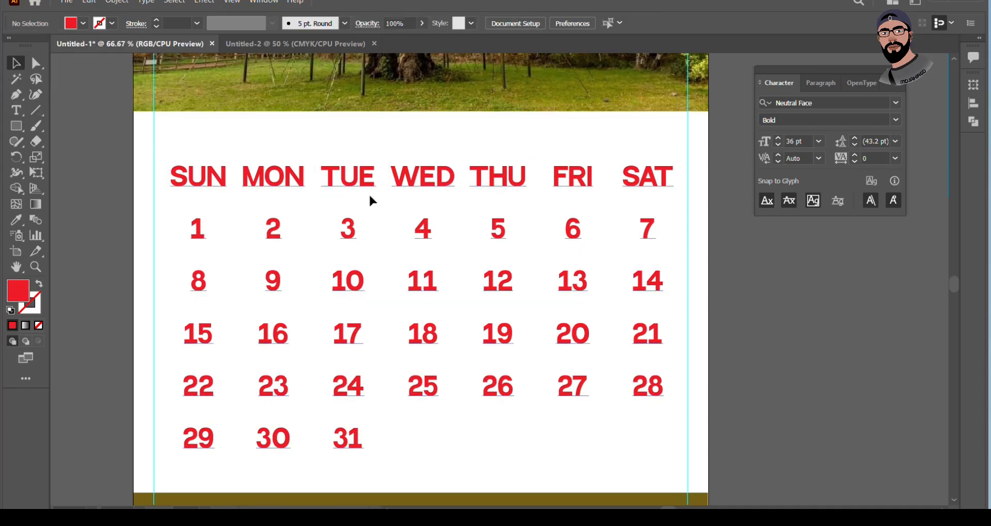
Fill only the weekday headings SUN to SAT with dark blue.
left_click(180, 182)
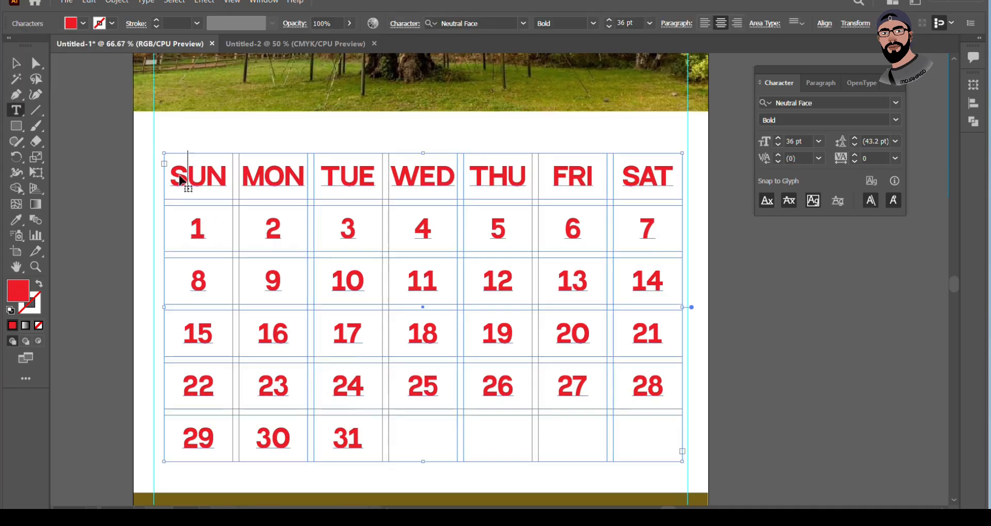
double_click(180, 181)
left_click_drag(171, 176, 675, 175)
left_click(83, 23)
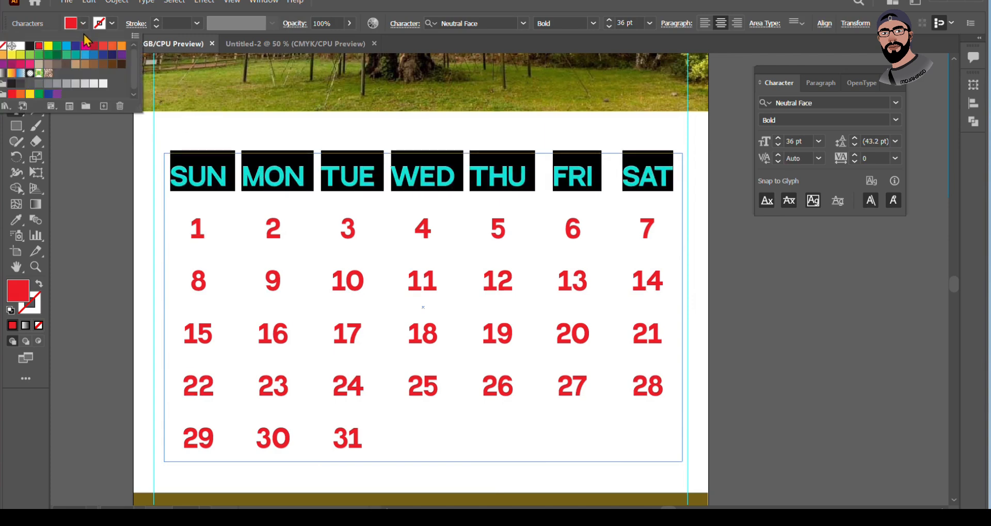
left_click(76, 46)
key("Escape")
key("Escape")
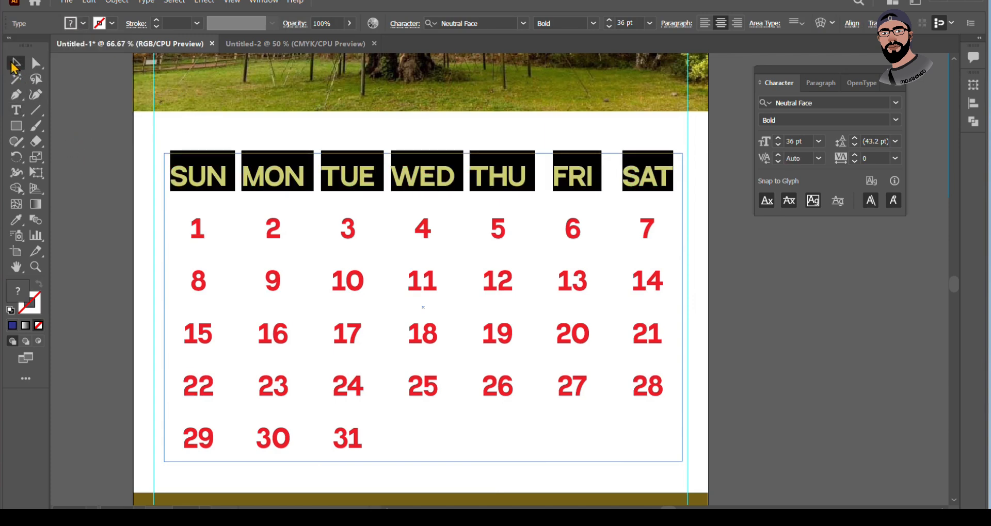
left_click(119, 181)
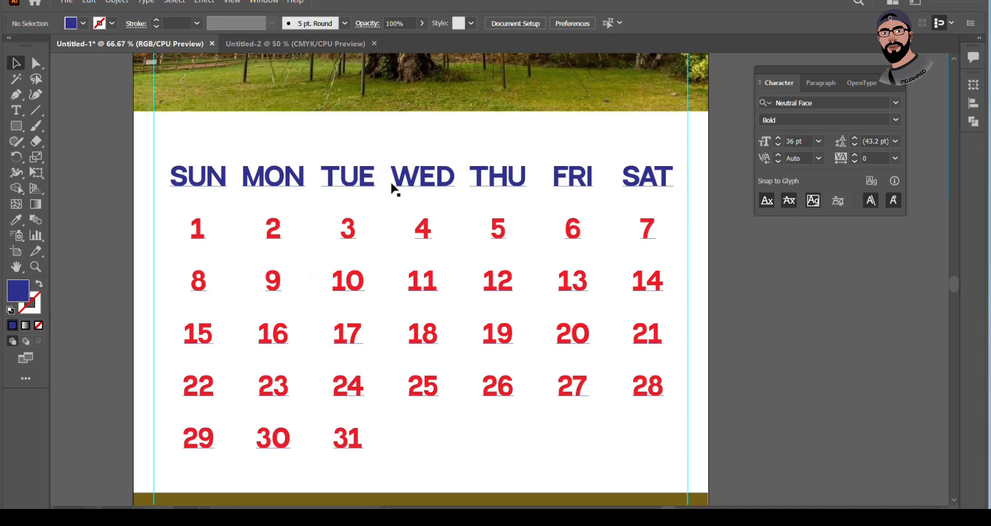
Fill the entire calendar grid text, weekday headings and dates alike, with black.
double_click(566, 180)
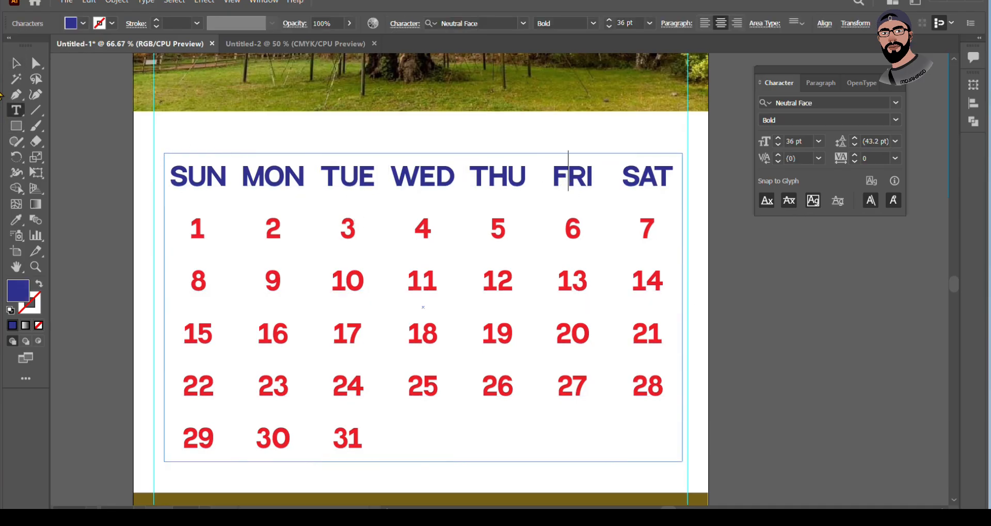
left_click(17, 64)
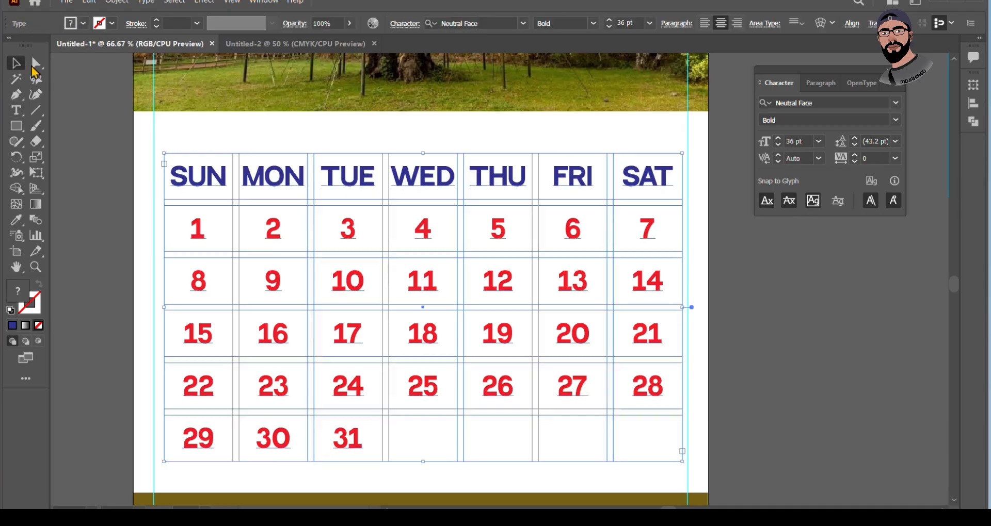
left_click(103, 147)
left_click(207, 177)
left_click(83, 23)
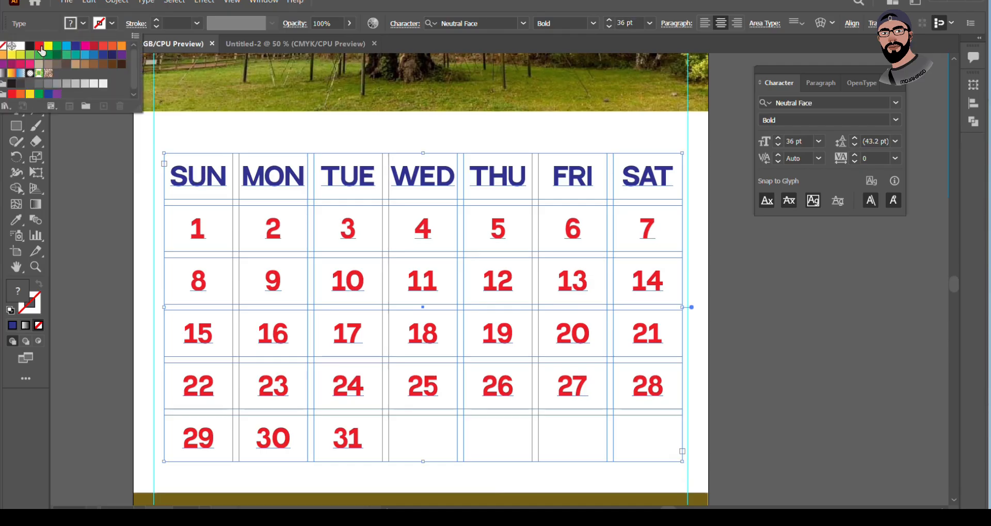
left_click(32, 56)
left_click(118, 178)
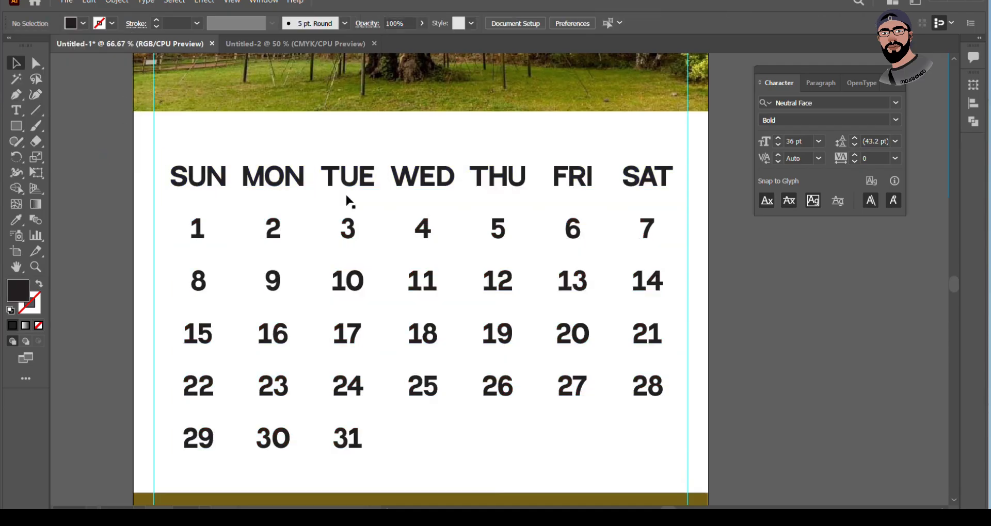
Fill only the weekend headings FRI and SAT with red.
double_click(576, 179)
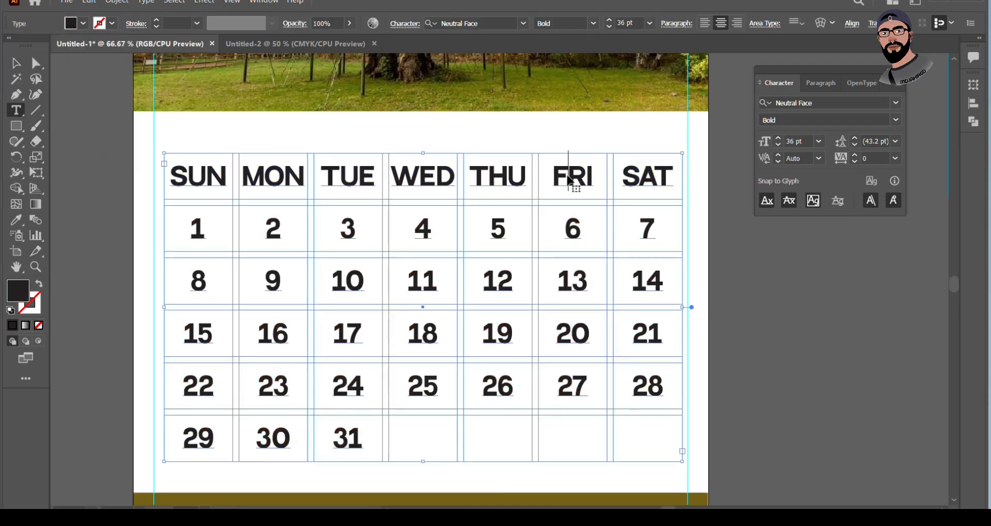
left_click_drag(553, 177, 673, 178)
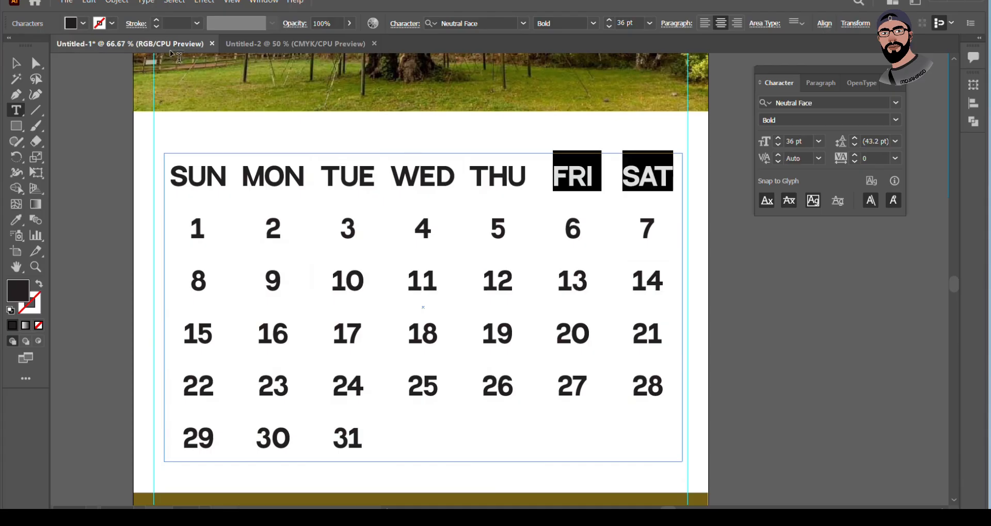
left_click(83, 24)
left_click(38, 47)
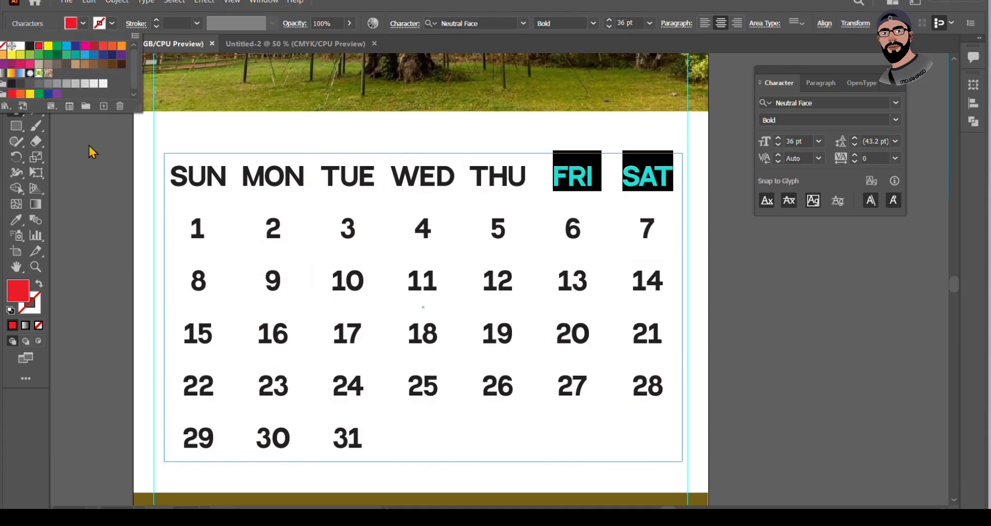
left_click(91, 150)
left_click(16, 63)
left_click(95, 150)
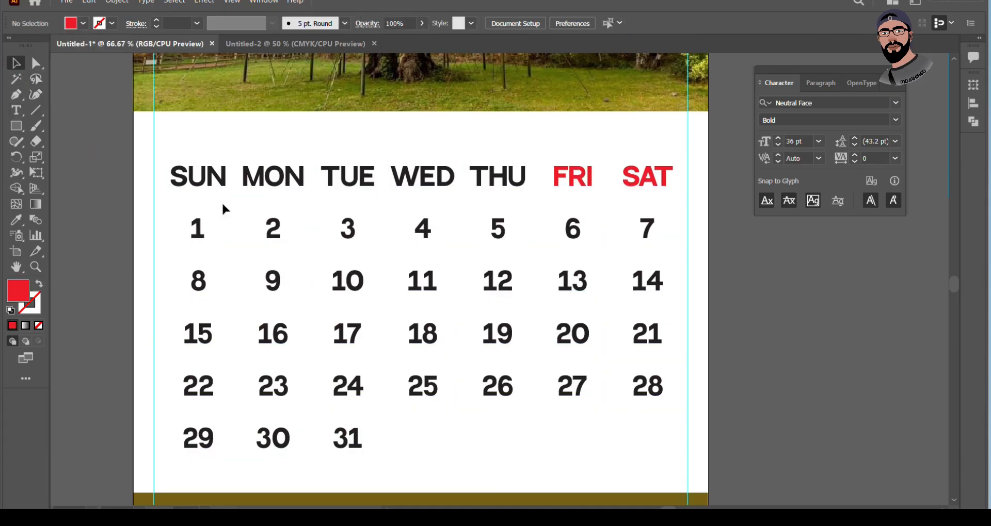
Fill the first week's Friday and Saturday dates, 6 and 7, with red.
double_click(570, 225)
left_click_drag(573, 230, 657, 379)
left_click(562, 225)
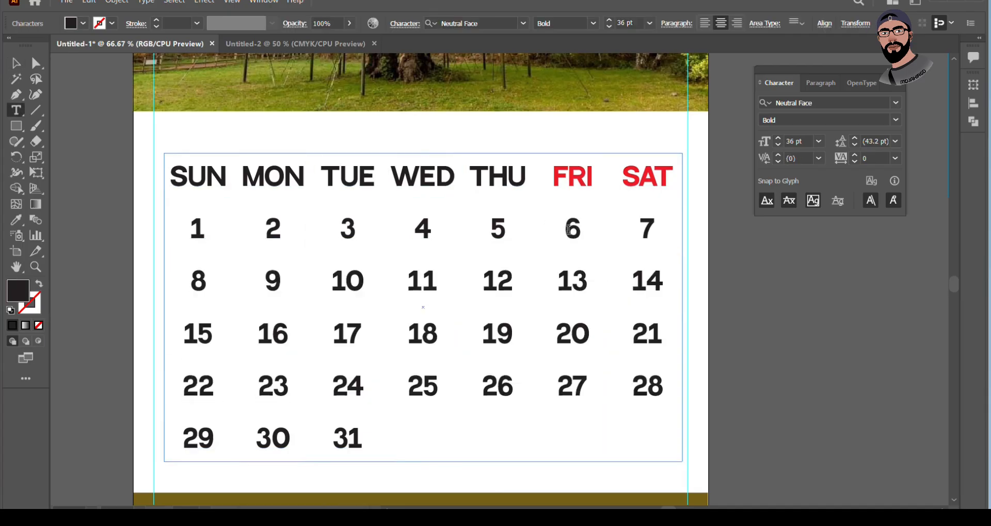
left_click_drag(562, 224, 664, 228)
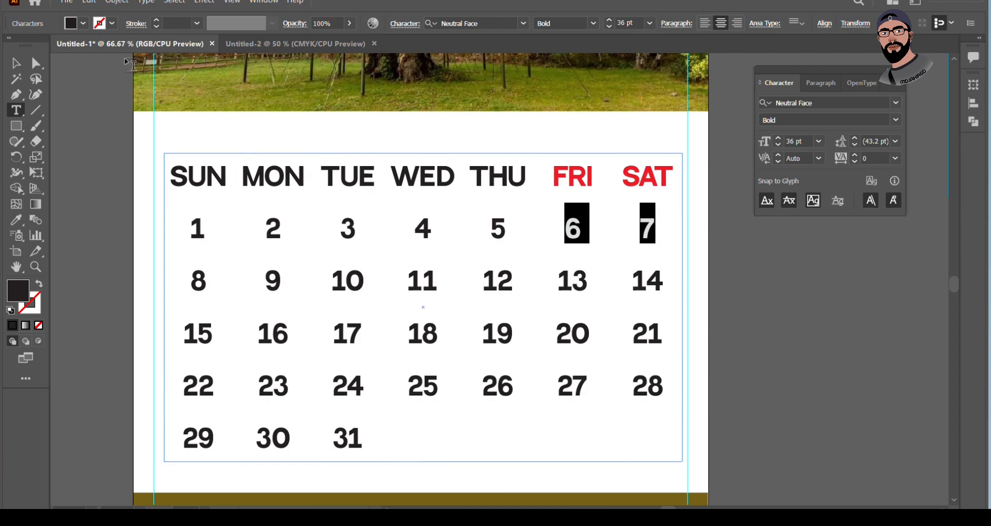
left_click(83, 23)
left_click(38, 46)
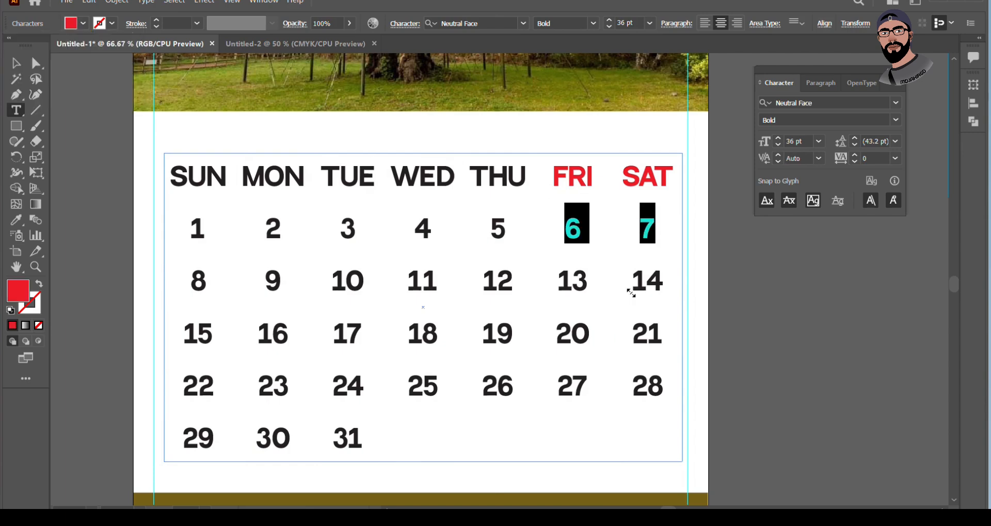
Fill the second week's Friday and Saturday dates, 13 and 14, with red, and finish editing the text.
left_click(566, 284)
left_click_drag(565, 284, 664, 286)
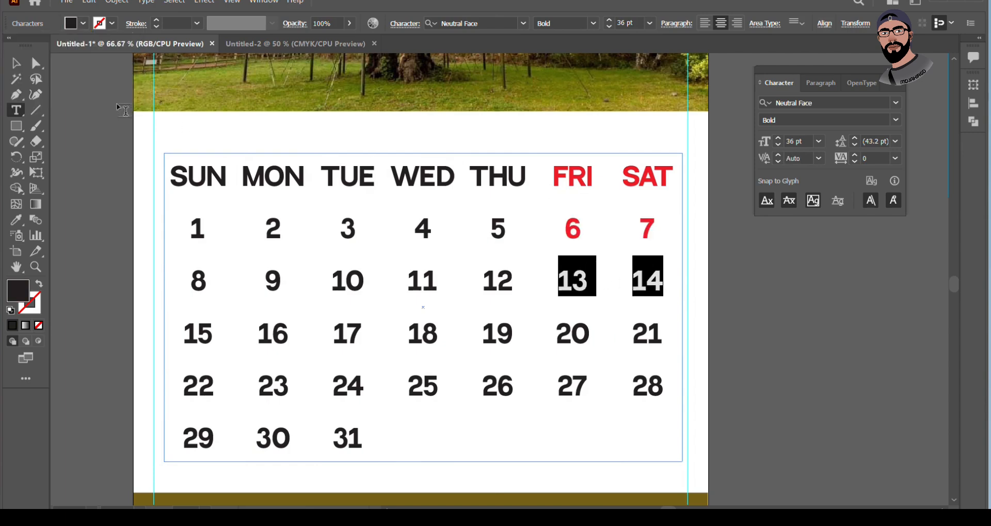
left_click(82, 24)
left_click(38, 46)
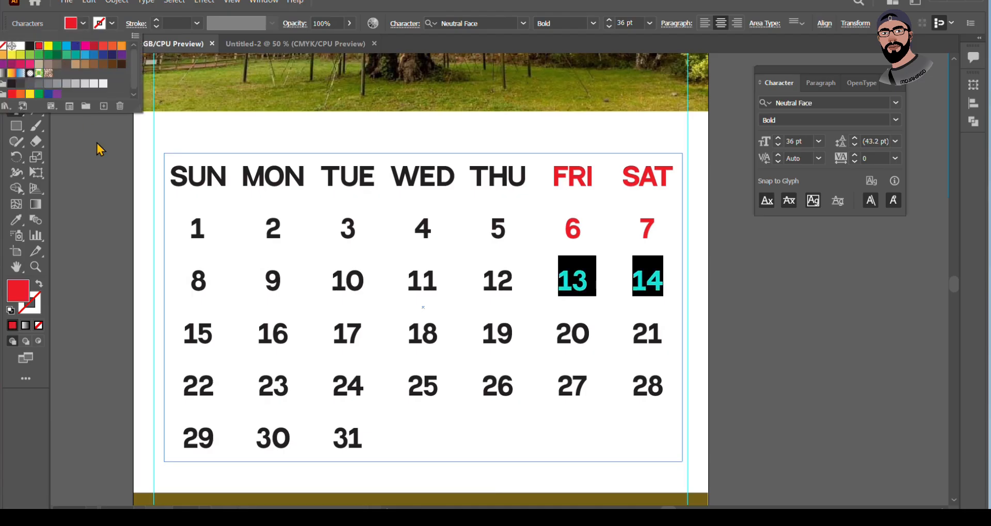
left_click(663, 251)
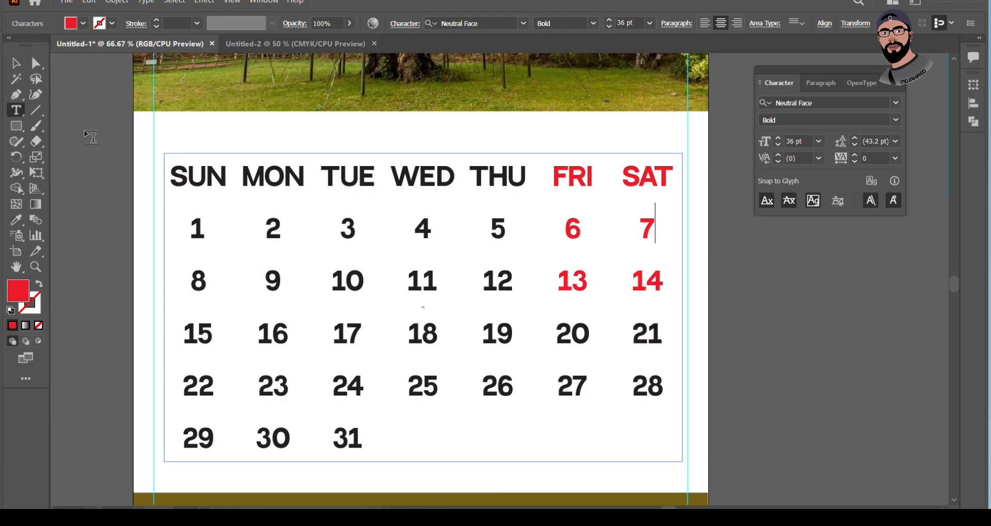
left_click(16, 63)
left_click(710, 330)
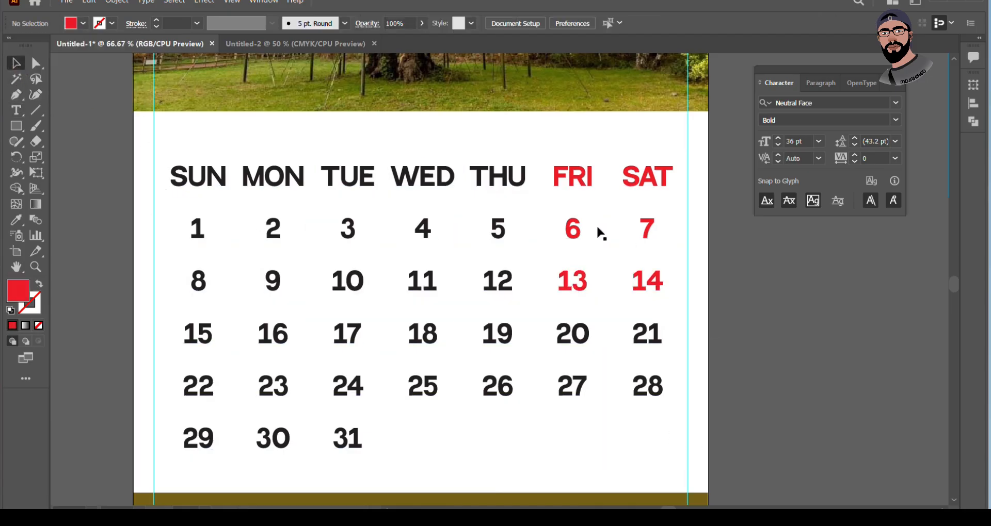
Fill all text of the calendar grid with black, including the red weekend headings and dates.
left_click(552, 178)
left_click(83, 24)
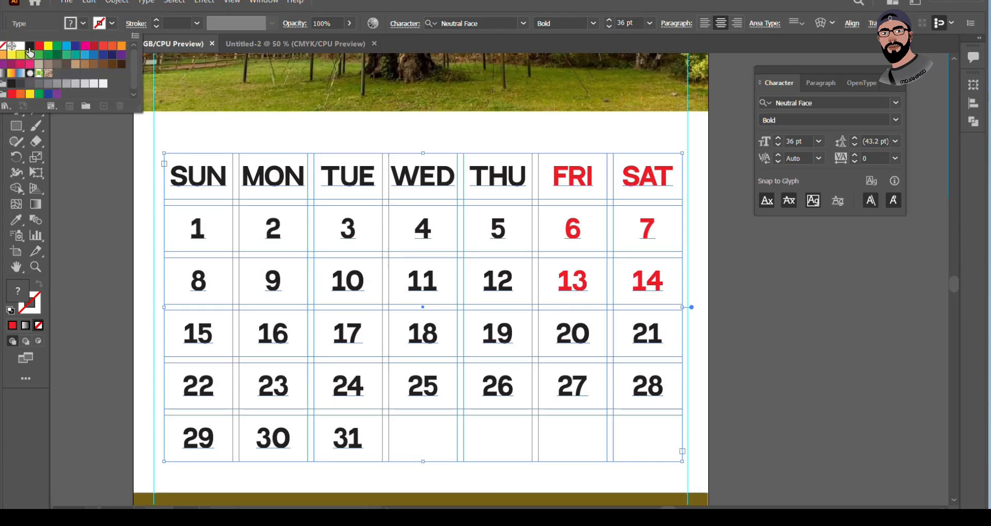
left_click(29, 47)
left_click(78, 146)
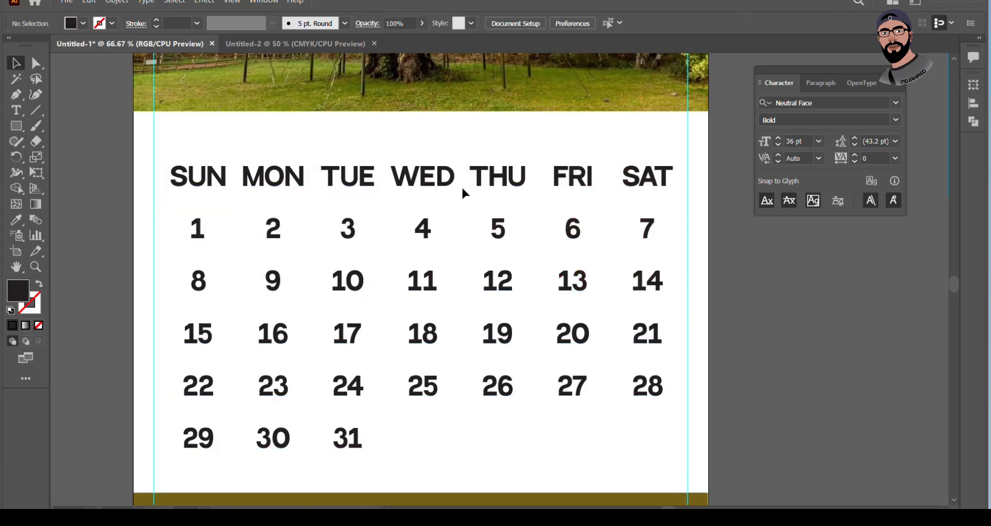
Shrink the calendar text frame to about 60% of its width and reduce its font size to 21 pt.
left_click(512, 192)
left_click_drag(684, 463, 531, 355)
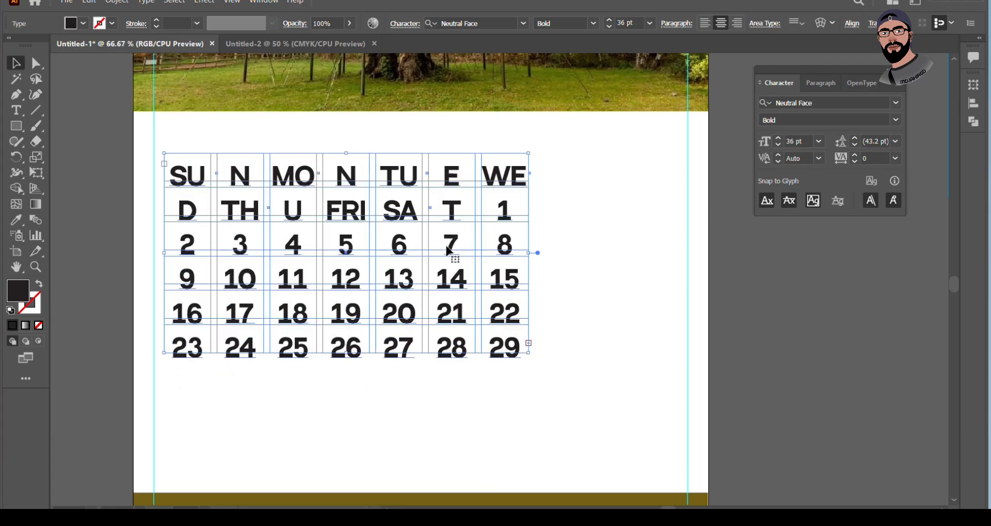
left_click_drag(529, 343, 476, 344)
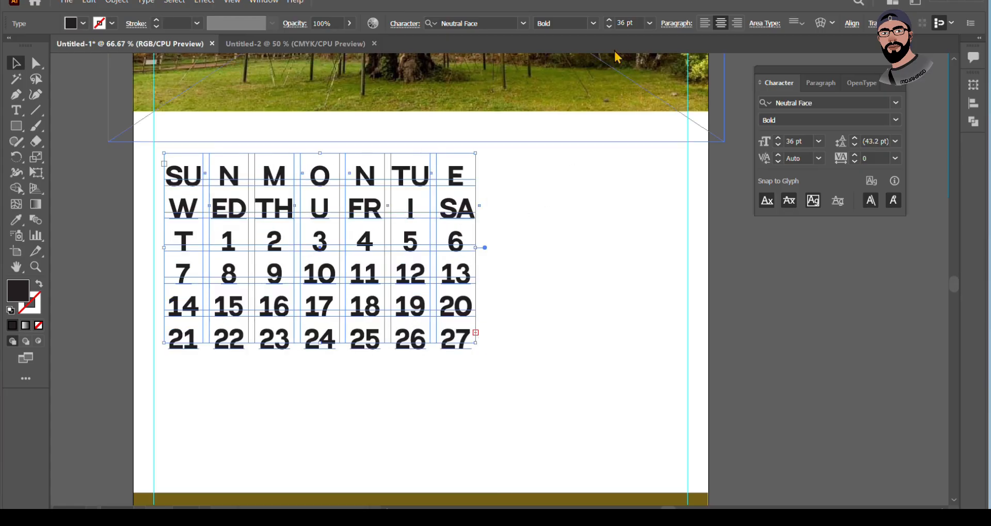
scroll(634, 21, "down", 10)
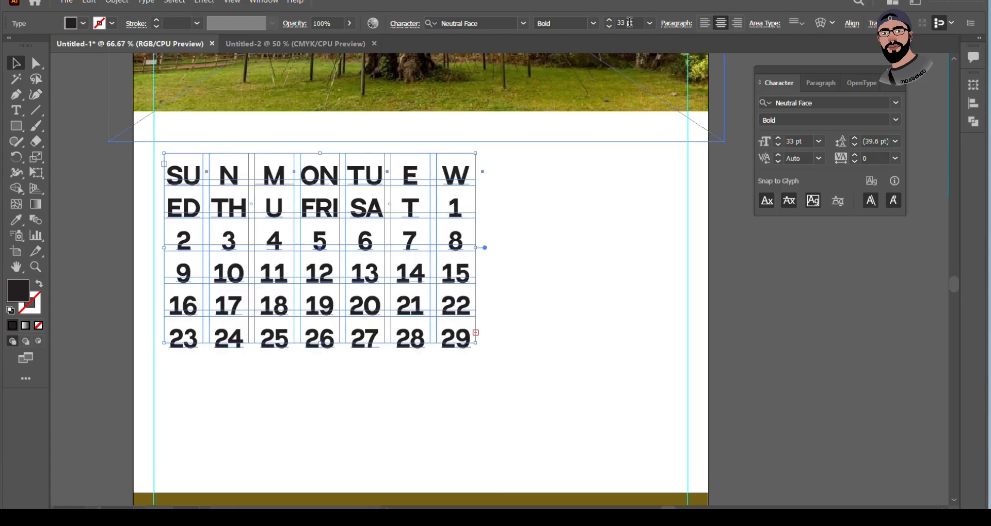
scroll(628, 22, "down", 5)
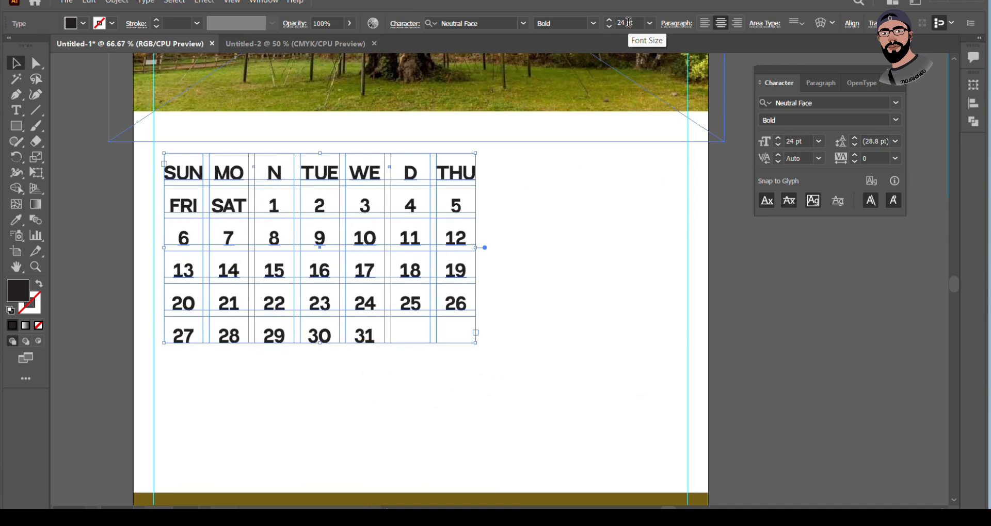
left_click(547, 323)
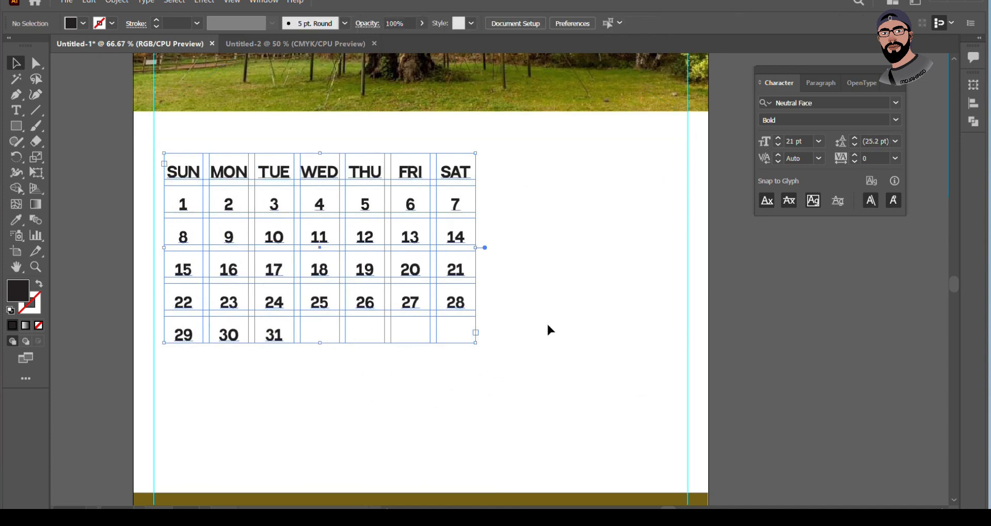
Duplicate the calendar grid and place the copy diagonally below the original, overlapping the olive strip.
left_click_drag(420, 177, 614, 278)
left_click_drag(553, 274, 696, 246)
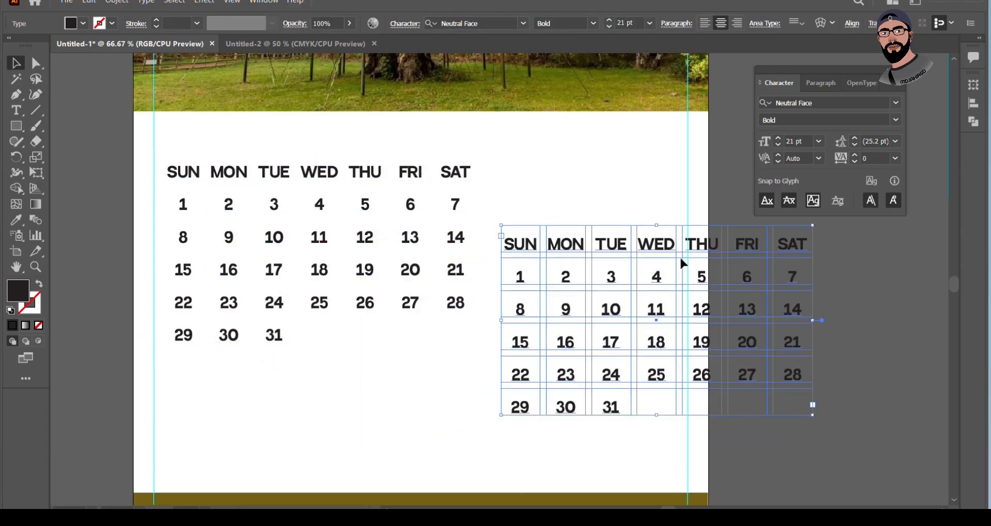
scroll(433, 238, "down", 3)
left_click_drag(572, 200, 349, 313)
scroll(304, 268, "up", 2)
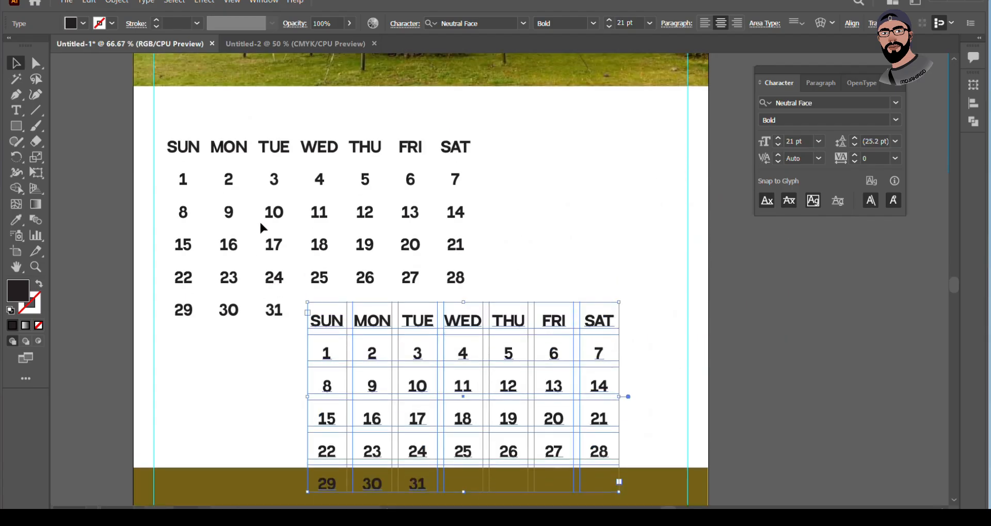
scroll(277, 155, "down", 1)
scroll(271, 216, "down", 1)
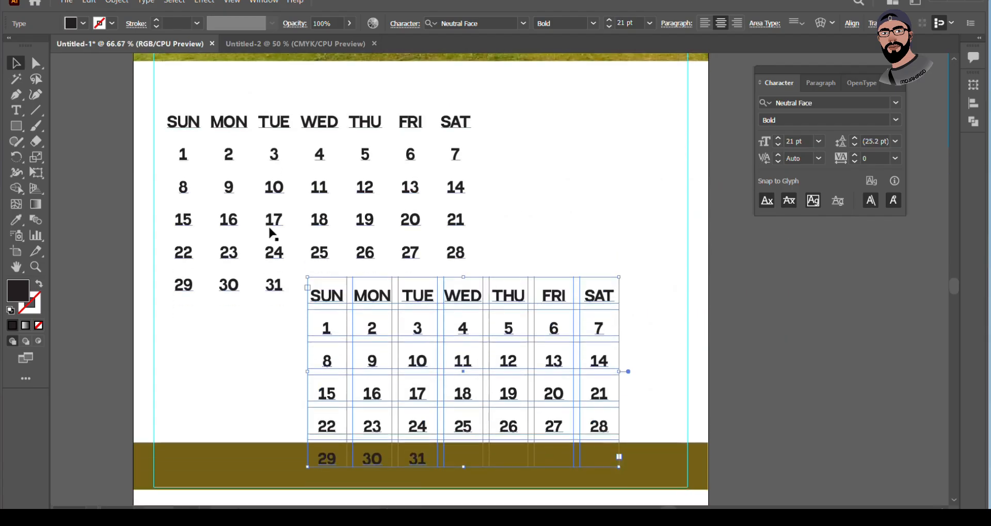
scroll(460, 277, "down", 1)
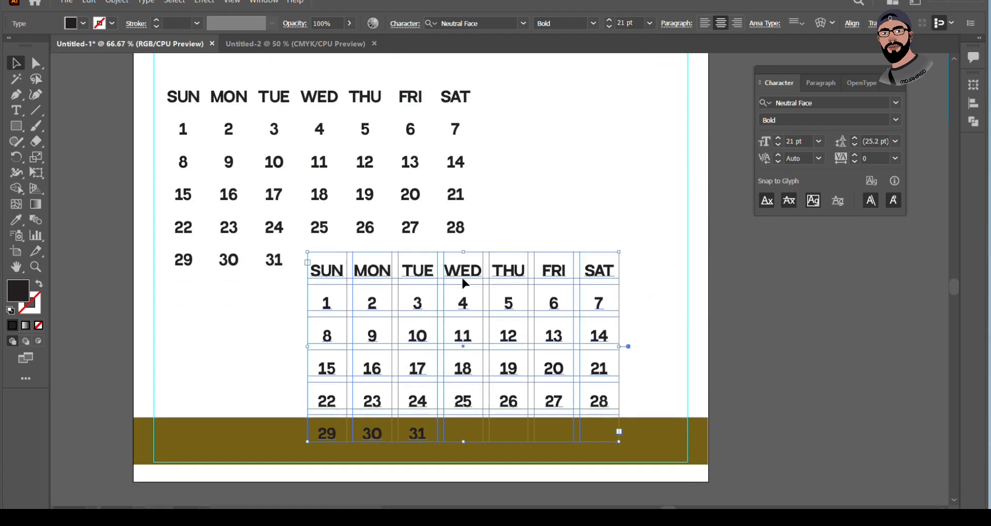
left_click(531, 192)
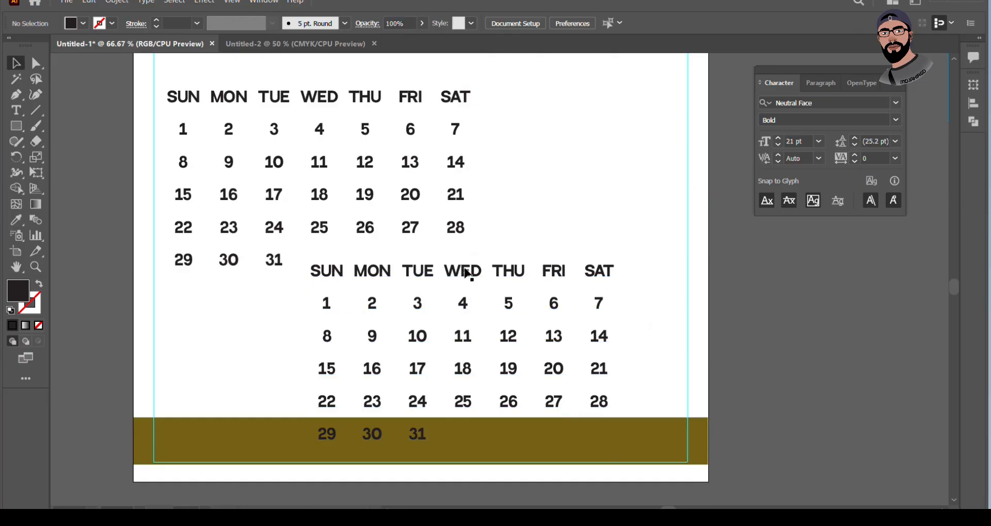
Move the copied calendar grid beside the original, above the olive strip and partly beyond the page's right edge.
left_click_drag(463, 272, 641, 239)
scroll(202, 311, "down", 2)
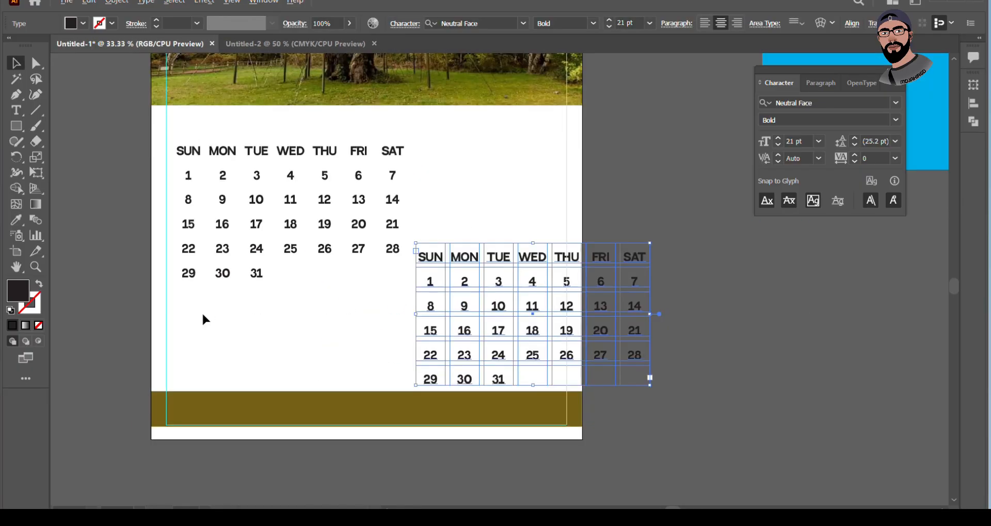
scroll(587, 306, "up", 1)
scroll(532, 315, "up", 2)
scroll(514, 321, "up", 1)
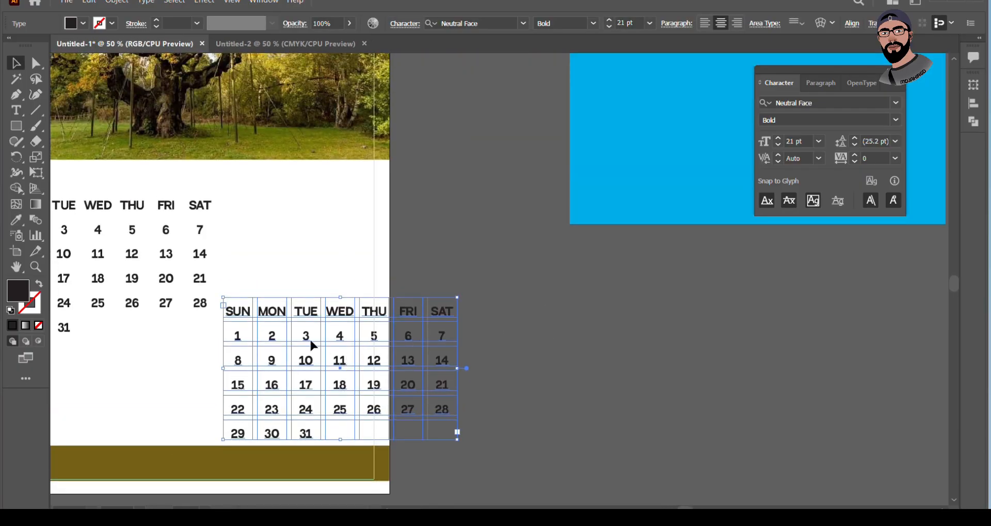
left_click_drag(279, 313, 280, 280)
scroll(228, 302, "up", 1)
scroll(653, 317, "down", 1)
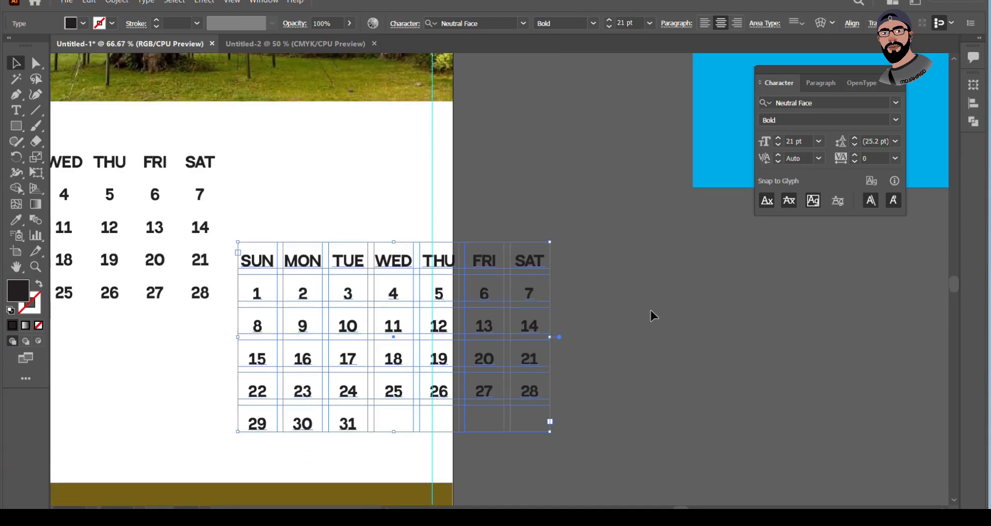
left_click(652, 316)
Shift the dates in the copied grid by three cells so that 1 falls under WED.
double_click(255, 298)
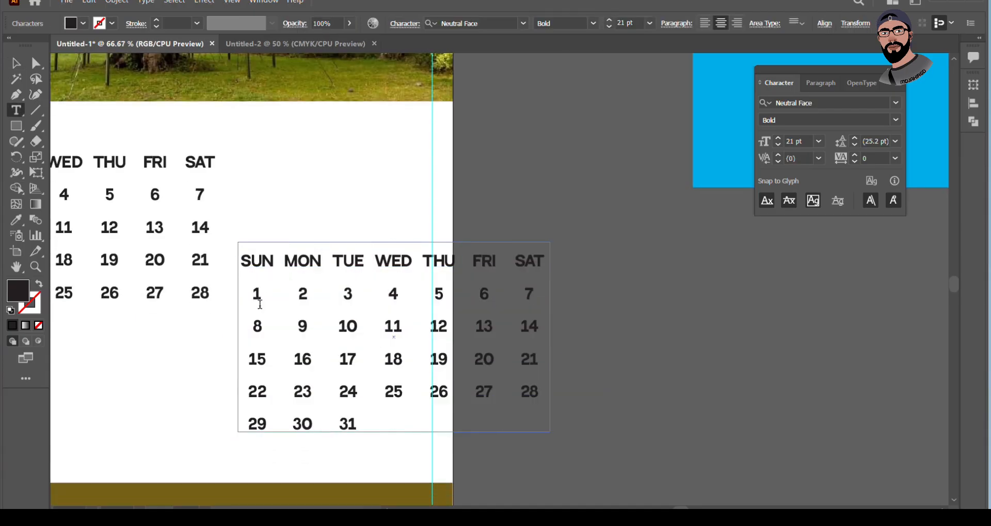
key("Tab")
key("Tab")
key("Tab")
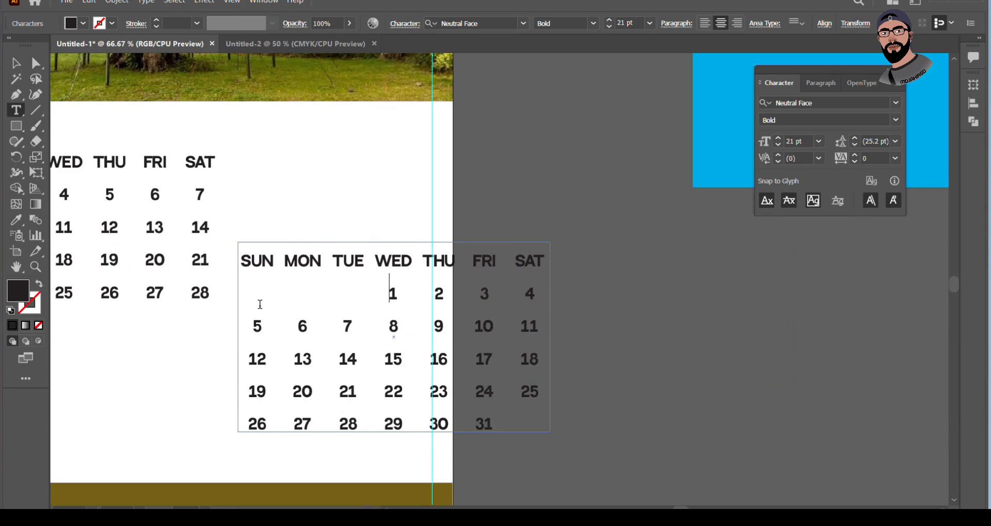
left_click(17, 67)
scroll(571, 330, "down", 1)
left_click(628, 343)
Move the copied grid that starts on WED completely off the page, to the right of the artboard.
scroll(636, 339, "down", 1)
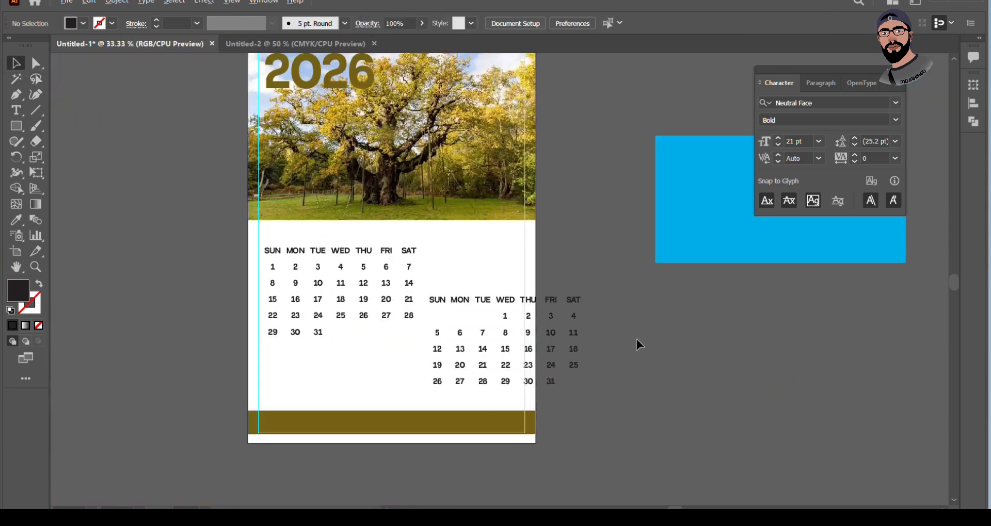
scroll(404, 304, "down", 1)
scroll(407, 306, "up", 1)
scroll(409, 311, "down", 1)
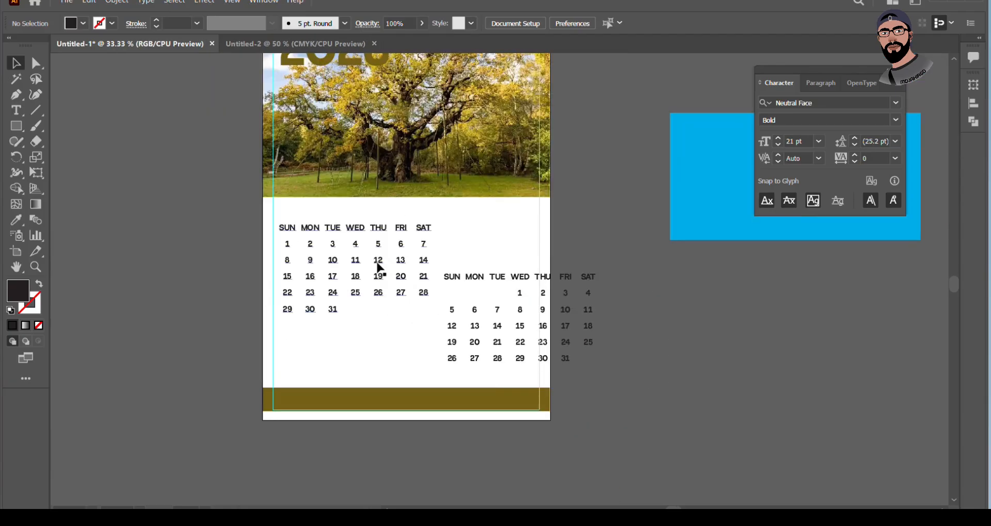
left_click_drag(378, 265, 191, 279)
key("ctrl+z")
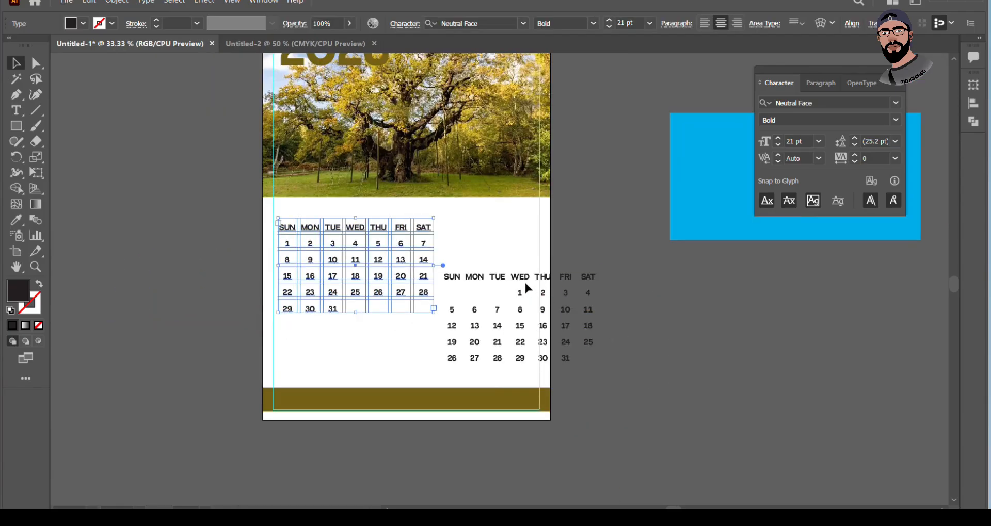
left_click_drag(523, 275, 653, 305)
Shift the dates in the original grid by six cells so that 1 falls under SAT.
scroll(343, 241, "up", 2)
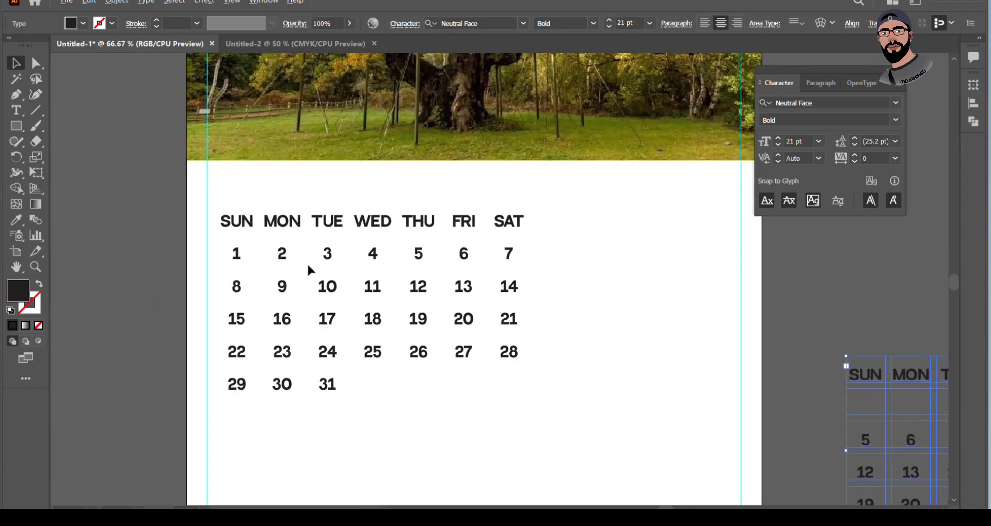
scroll(307, 265, "up", 1)
scroll(268, 256, "down", 1)
double_click(204, 240)
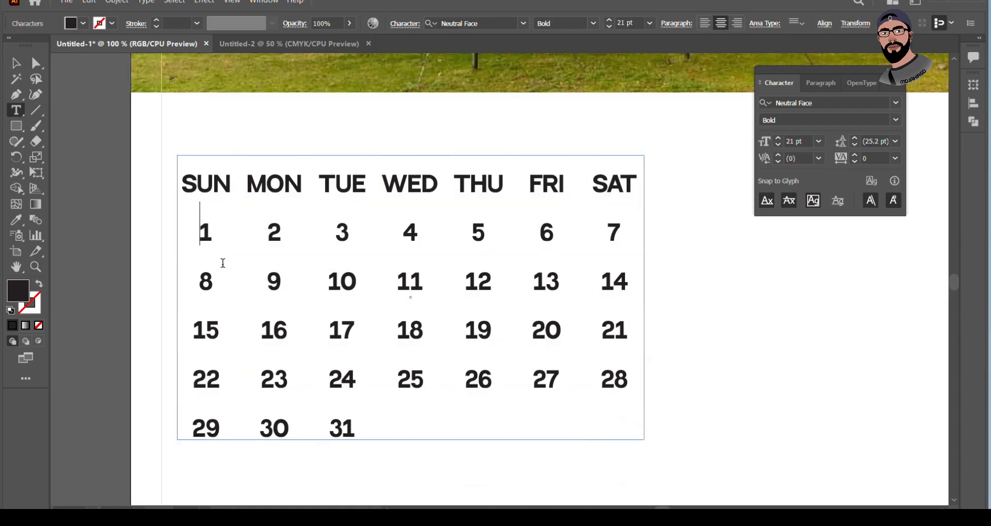
key("Tab")
key("Tab")
key("Tab")
key("Tab")
key("Tab")
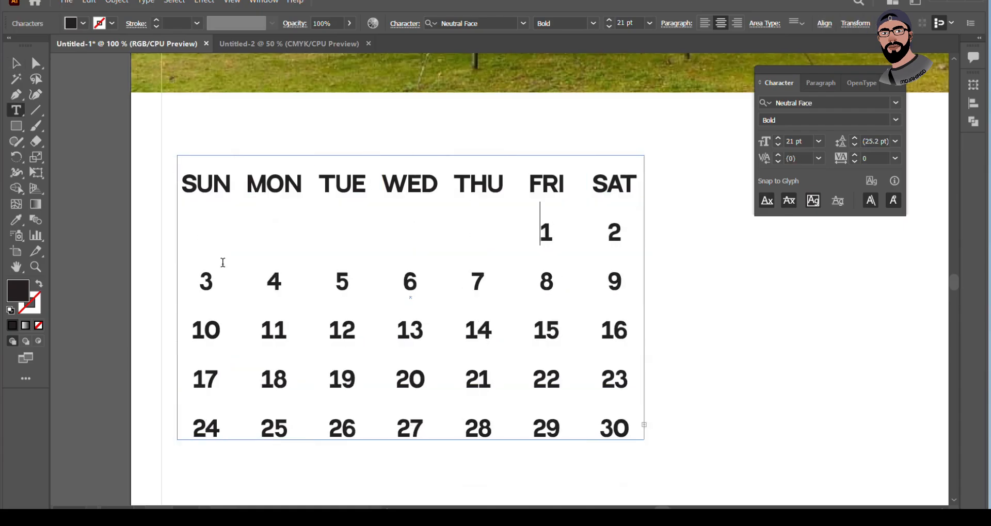
key("Tab")
Move the dates back two cells so that 1 falls under THU, and delete 30 and 31 from the last row.
scroll(549, 387, "down", 1)
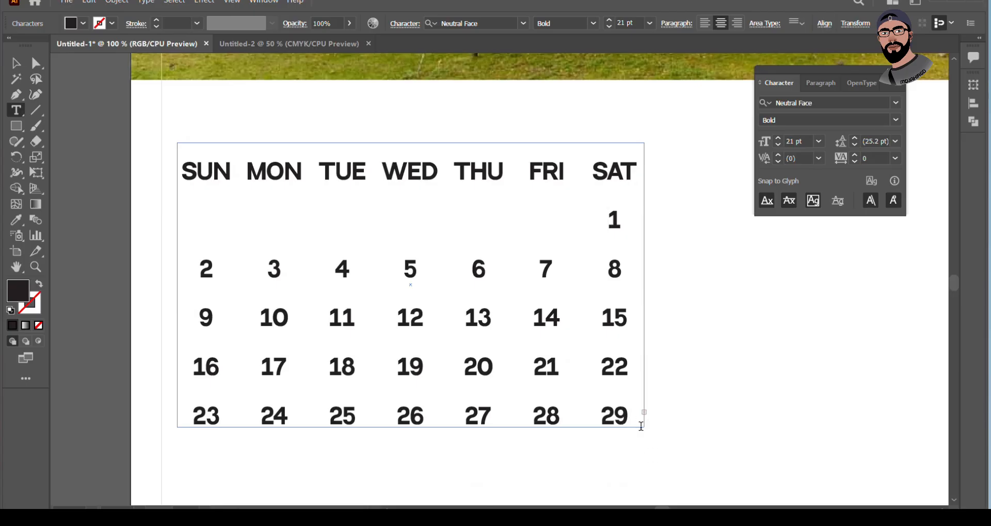
key("BackSpace")
key("BackSpace")
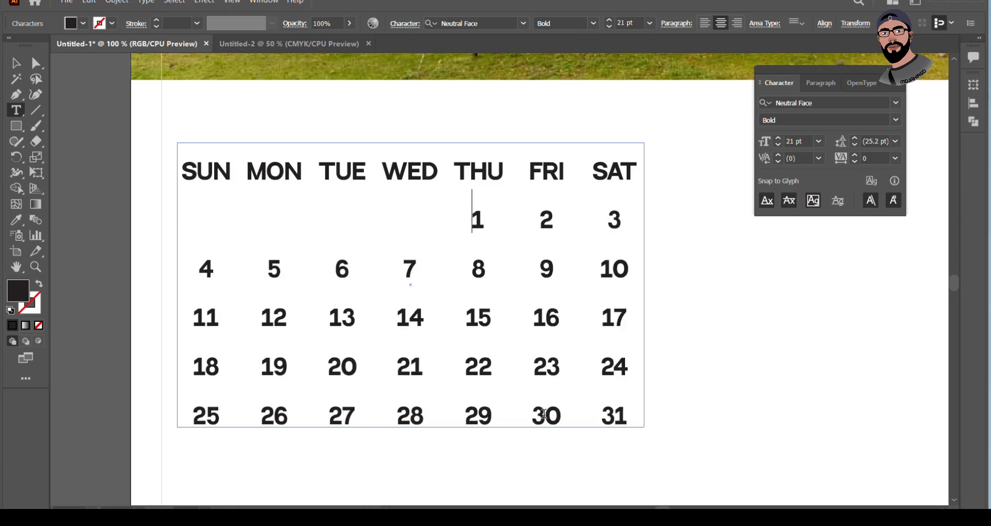
left_click_drag(534, 416, 642, 417)
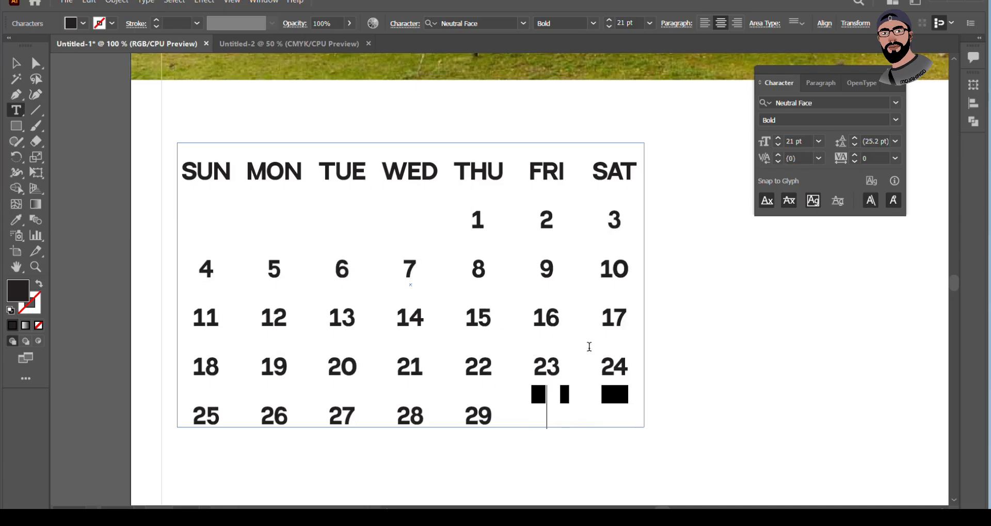
Shift the dates forward two cells to start the month under SAT again, and finish editing the text.
left_click(476, 220)
key("Tab")
key("Tab")
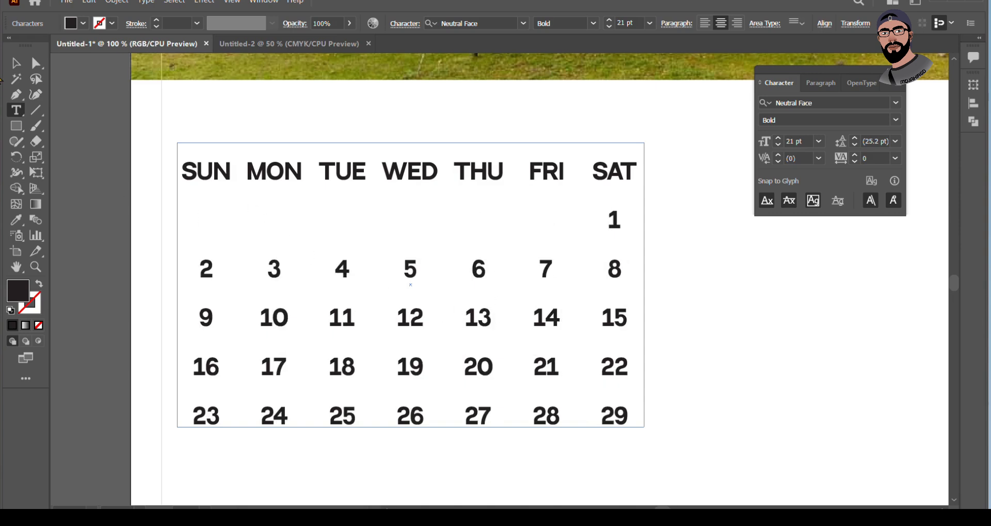
key("Escape")
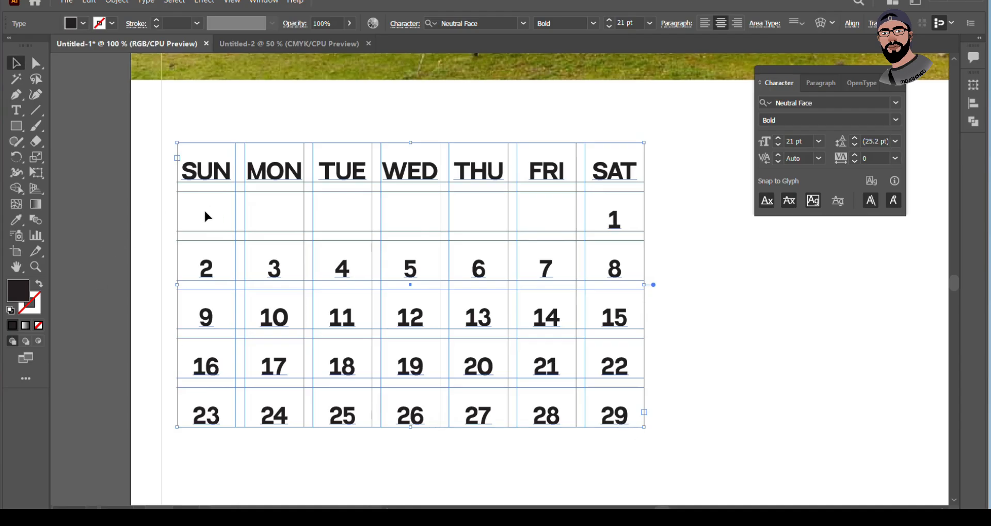
Remove the six blank cells before 1 so that the month starts under SUN.
double_click(611, 221)
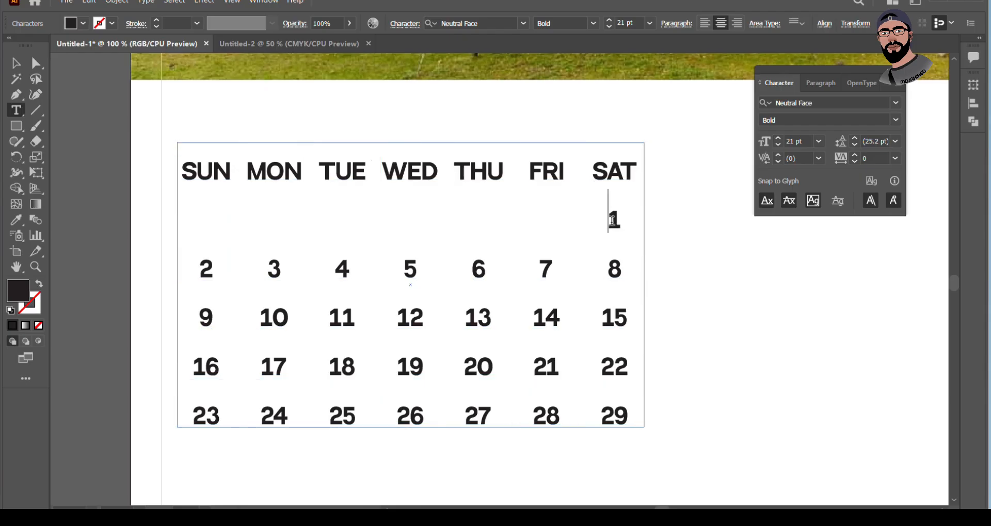
key("BackSpace")
key("BackSpace")
key("BackSpace")
key("BackSpace")
key("BackSpace")
key("BackSpace")
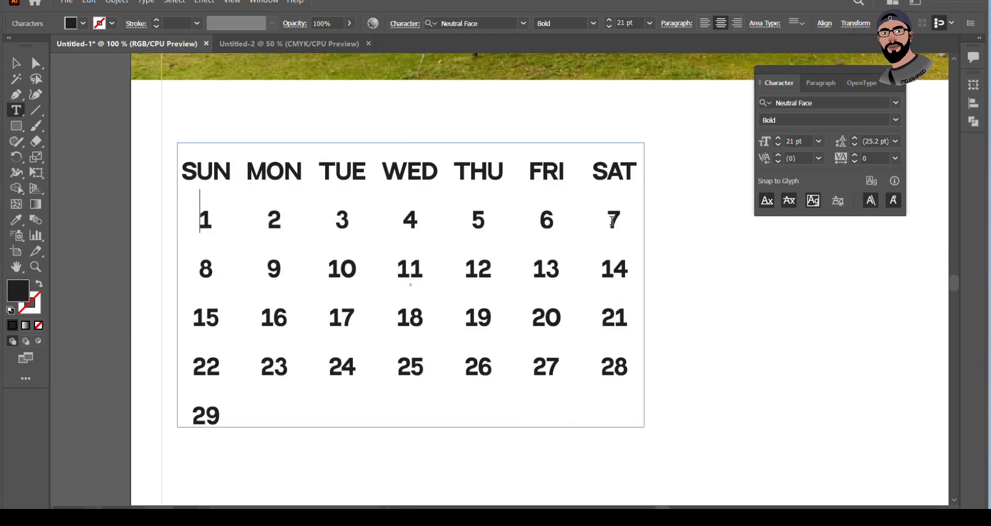
Enter 30 under SUN and 31 under MON in the first date row, shift 1 to SAT, and deselect the grid.
type("30")
key("Tab")
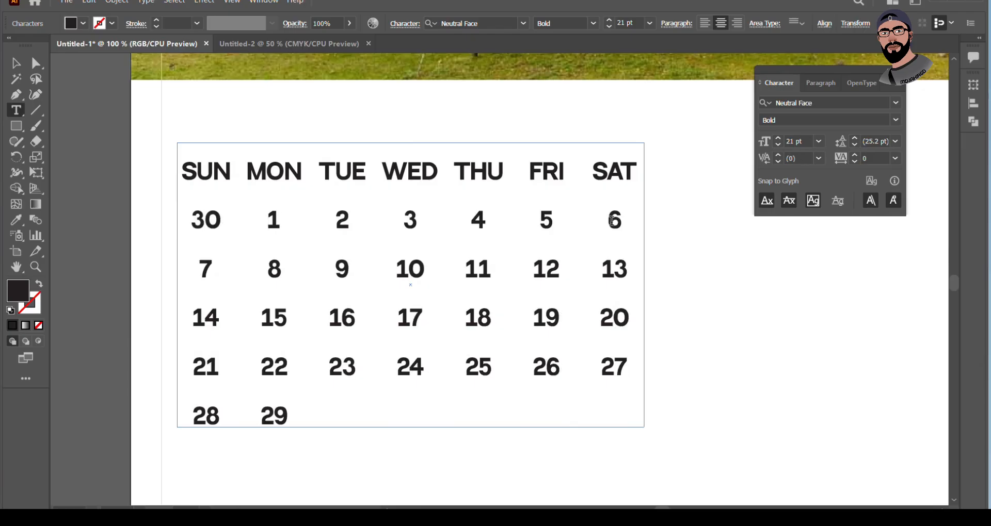
type("31")
key("Tab")
key("Tab")
key("Tab")
key("Tab")
key("Tab")
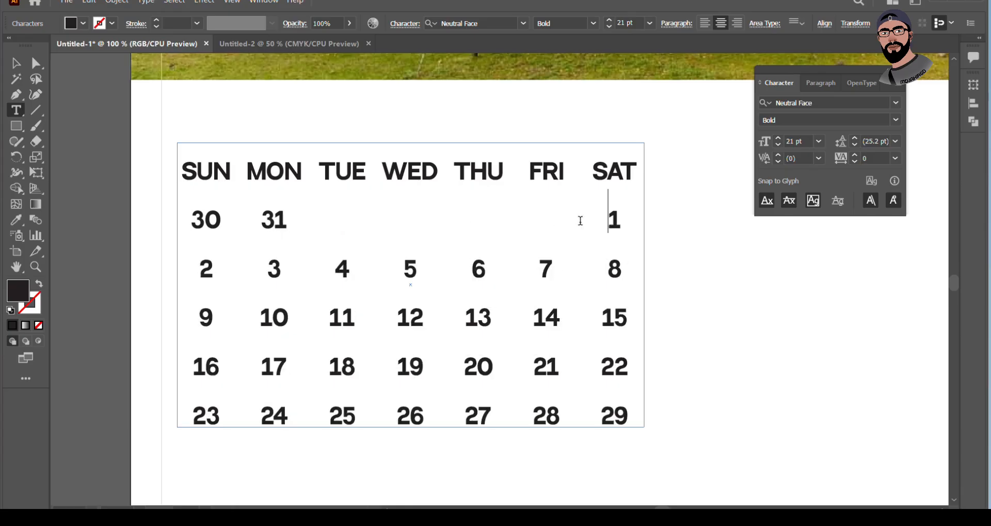
left_click(15, 66)
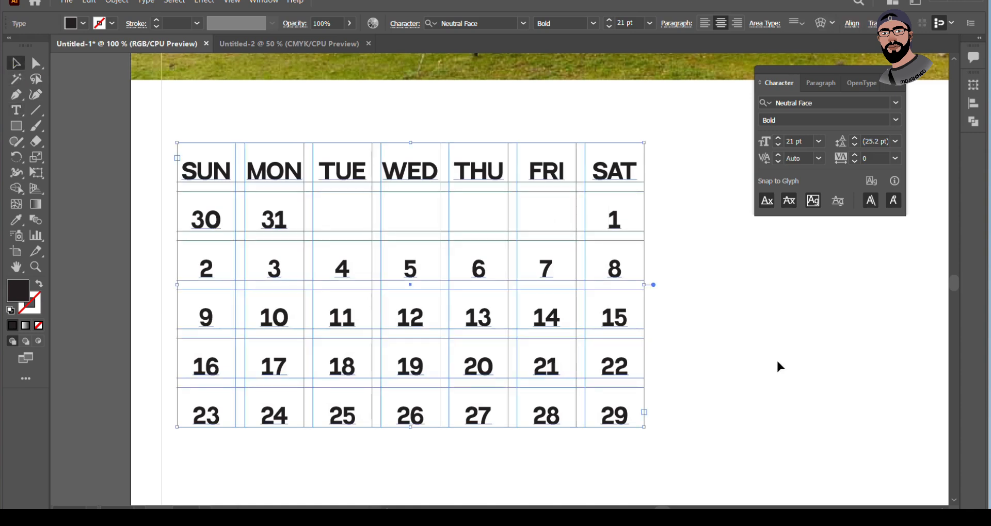
left_click(797, 378)
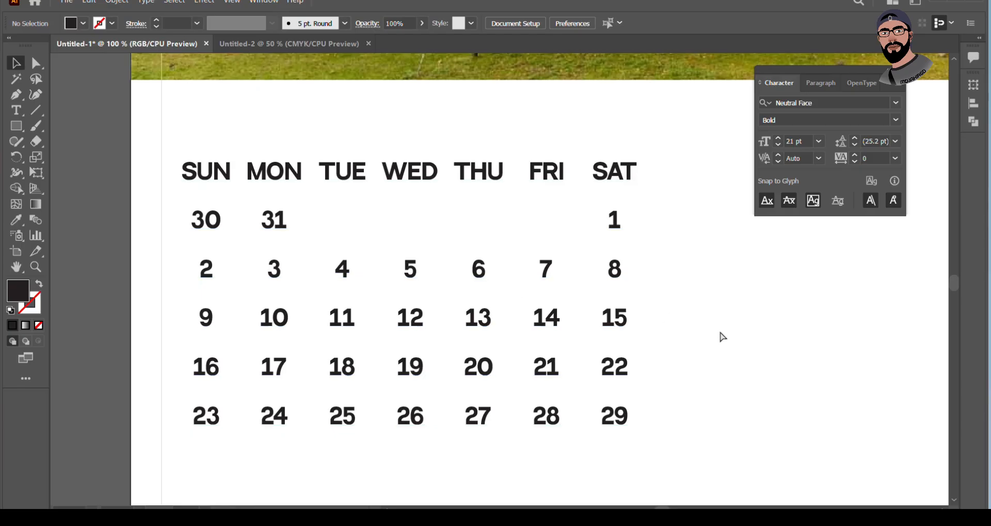
Undo the last edits to the first date row.
key("ctrl+z")
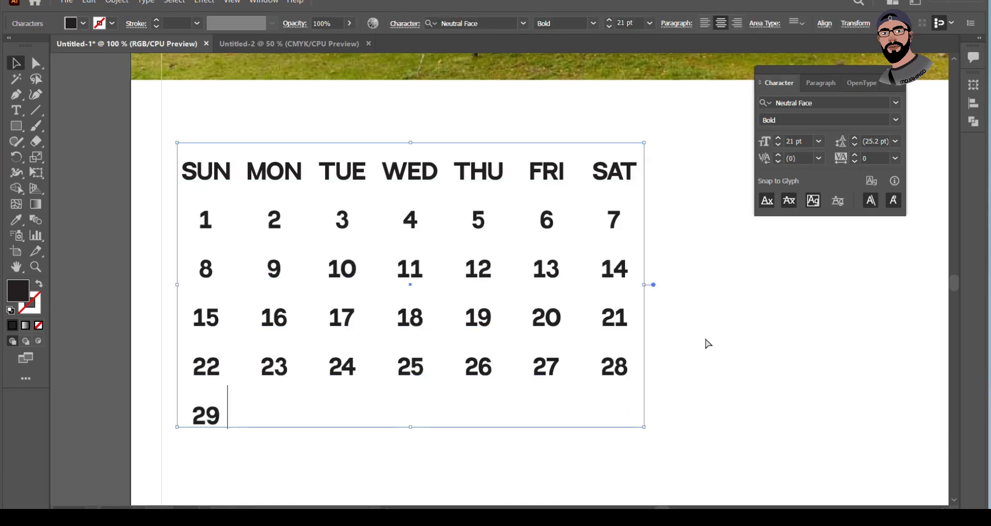
key("ctrl+shift+z")
key("ctrl+shift+z")
key("ctrl+shift+z")
key("ctrl+shift+z")
key("ctrl+shift+z")
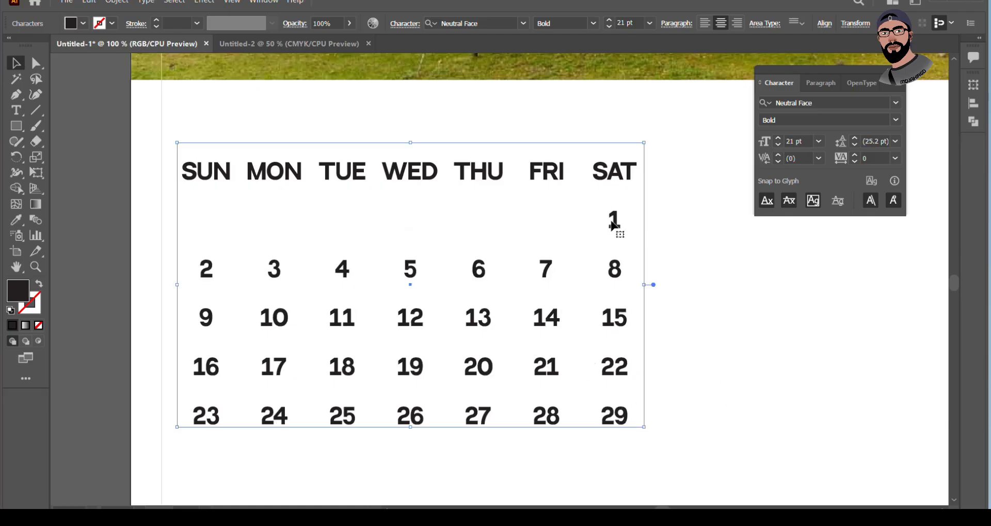
Delete the blank cells ahead of 1 again, moving it from SAT back to SUN.
key("BackSpace")
key("BackSpace")
key("BackSpace")
key("BackSpace")
key("BackSpace")
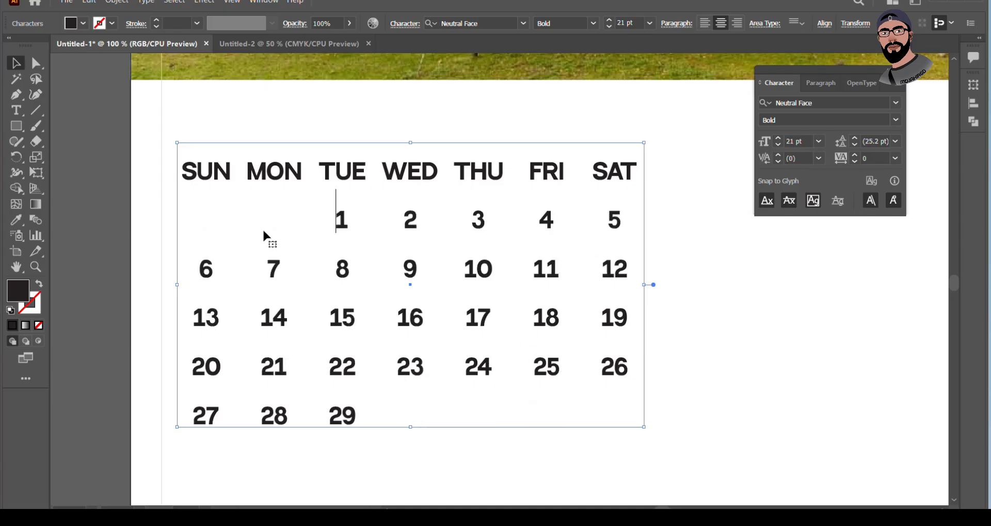
key("BackSpace")
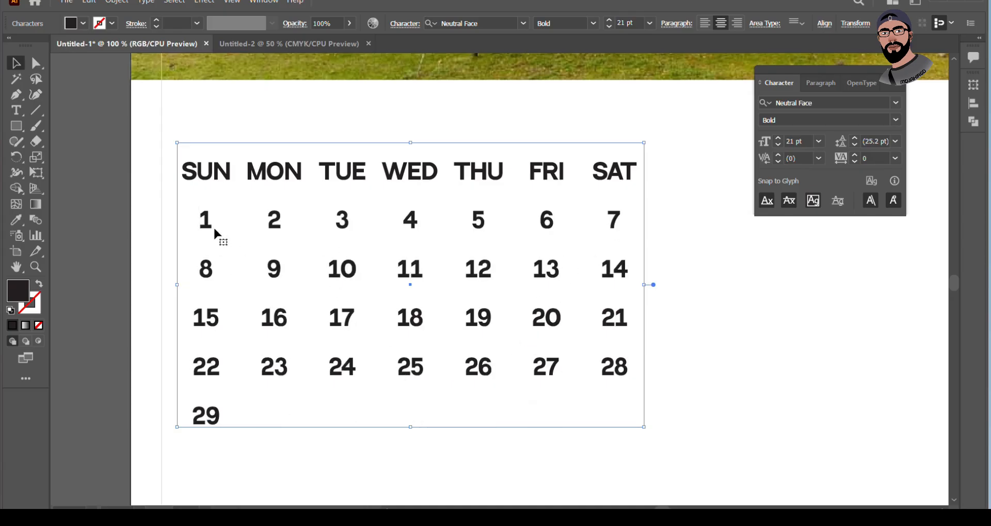
Insert 30 and 31 in the first two cells of the first date row, push 1 to SAT, and finish editing the text.
type("30")
key("Tab")
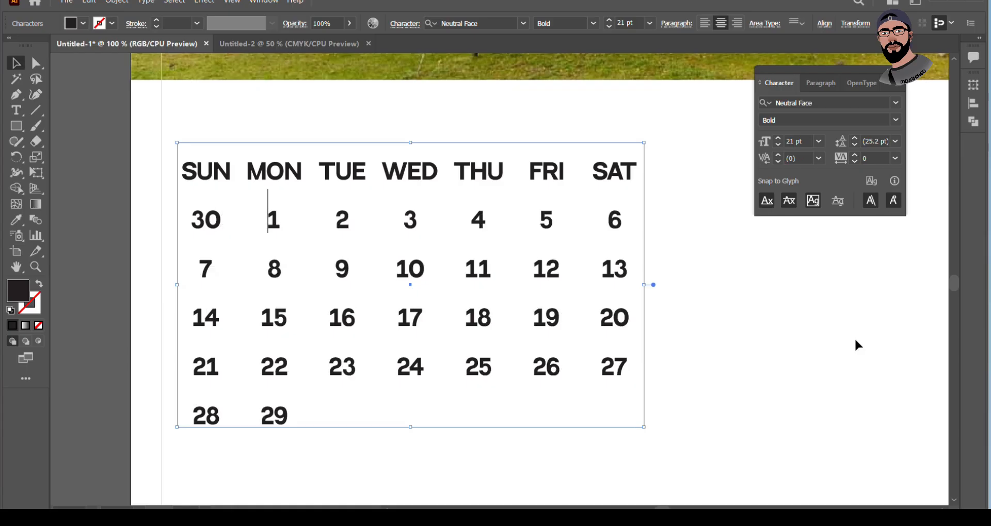
type("31")
key("Tab")
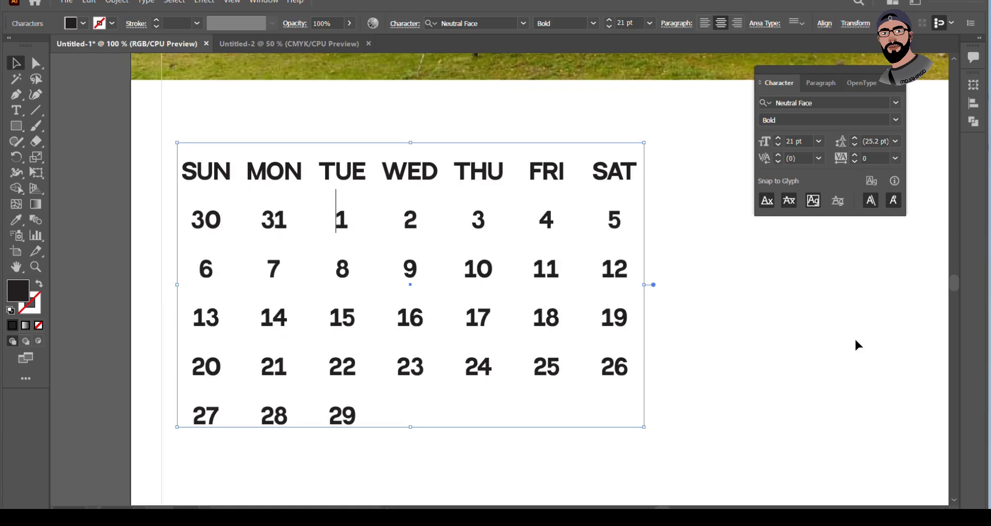
key("Tab")
key("Tab")
key("Tab")
key("Tab")
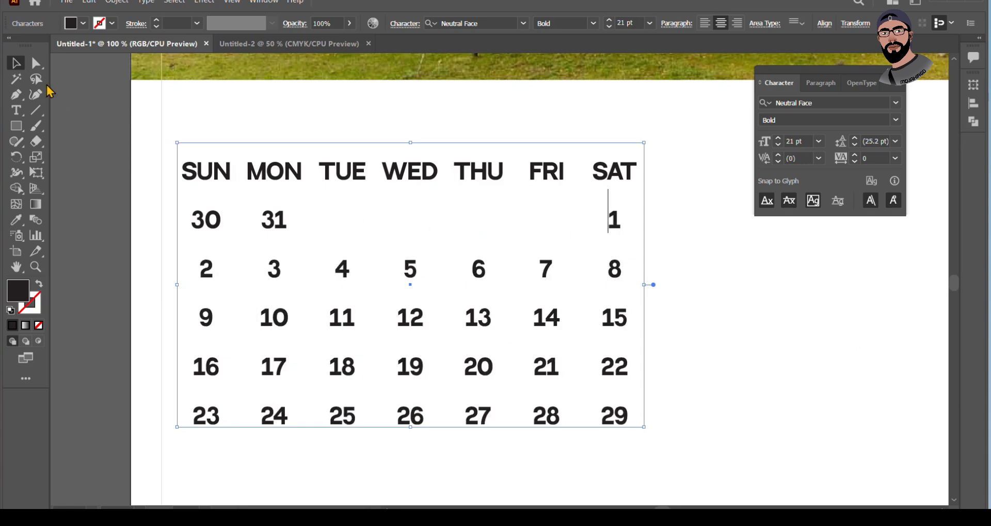
key("Escape")
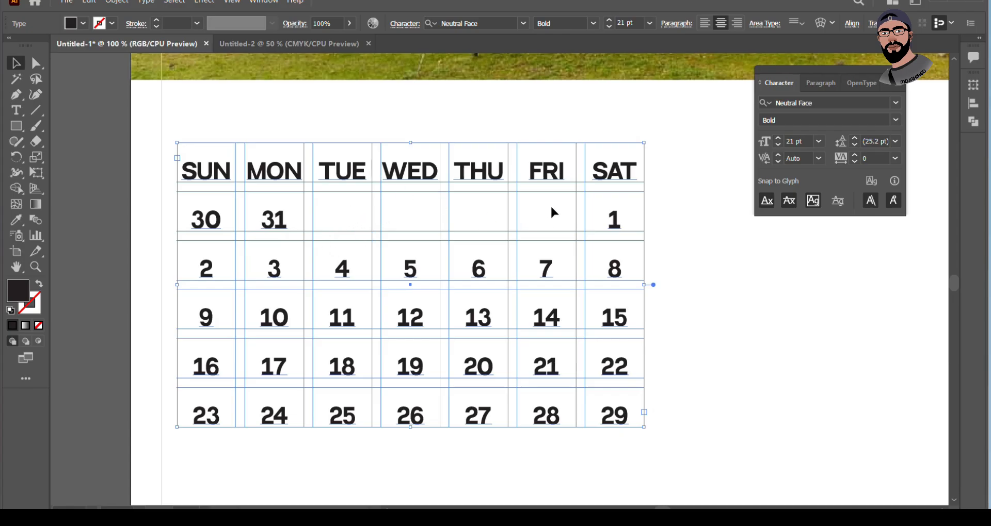
Fill the blank first-row cells from TUE to FRI with 1, 2, 3 and 4, keeping the month's start under SAT.
key("t")
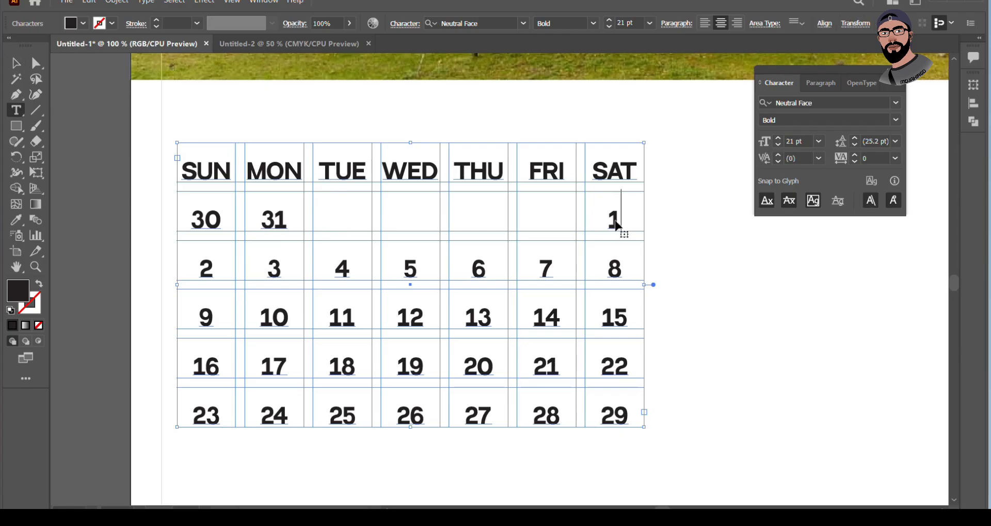
left_click(610, 222)
key("BackSpace")
key("BackSpace")
key("BackSpace")
key("BackSpace")
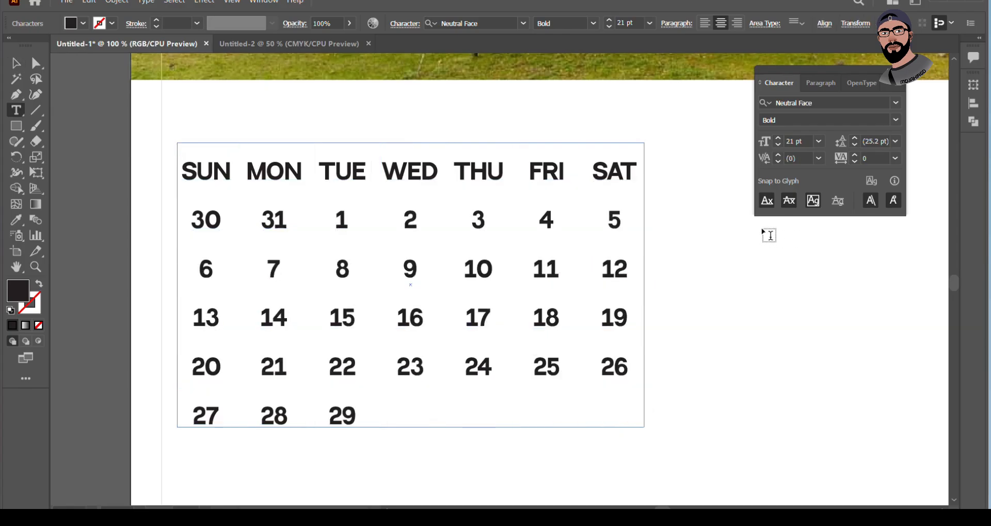
key("Tab")
type("2")
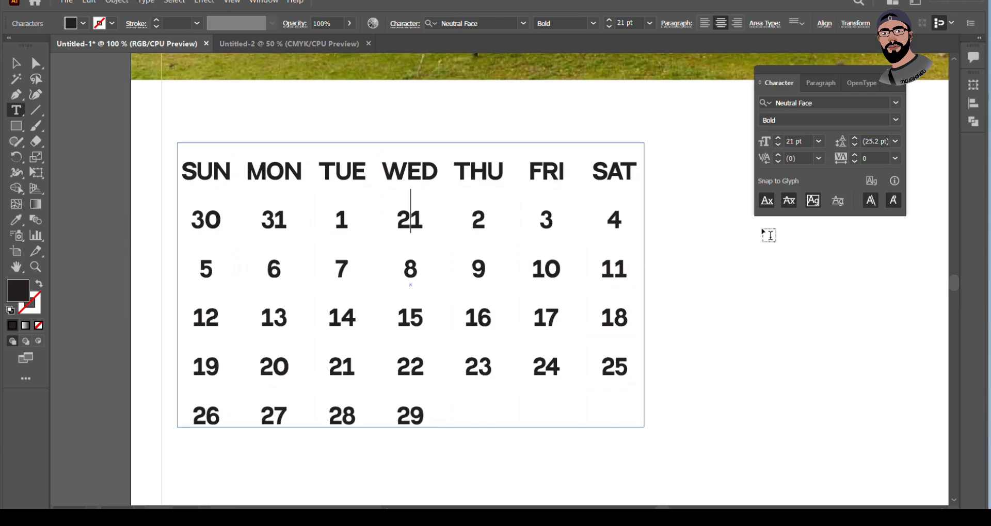
key("Tab")
type("3")
key("Tab")
type("4")
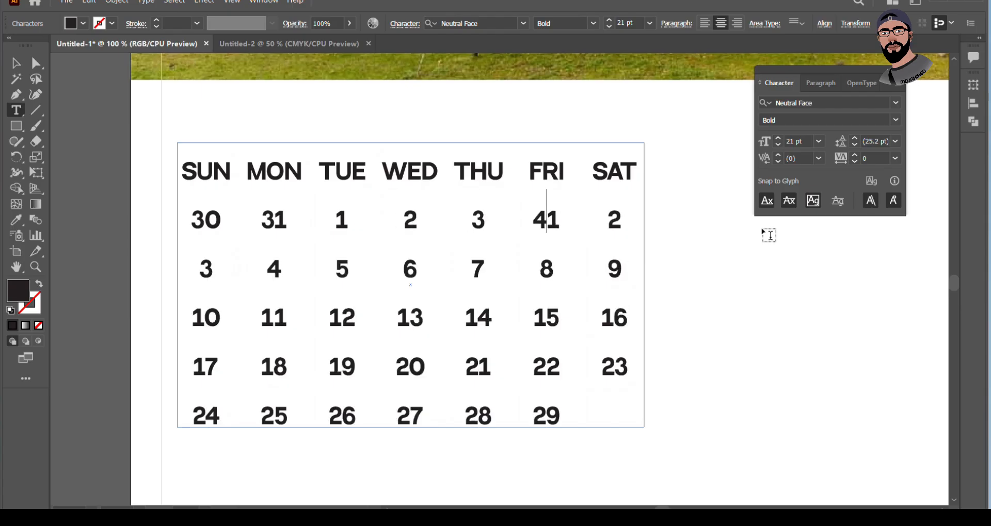
key("Tab")
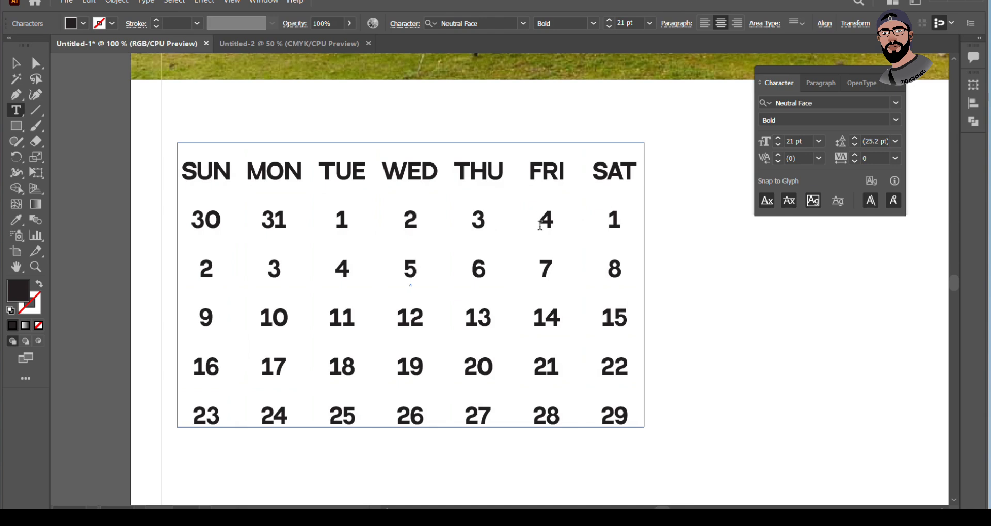
Fade the filler dates 1 to 4 under TUE to FRI by setting their opacity to 29%.
left_click_drag(333, 222, 555, 226)
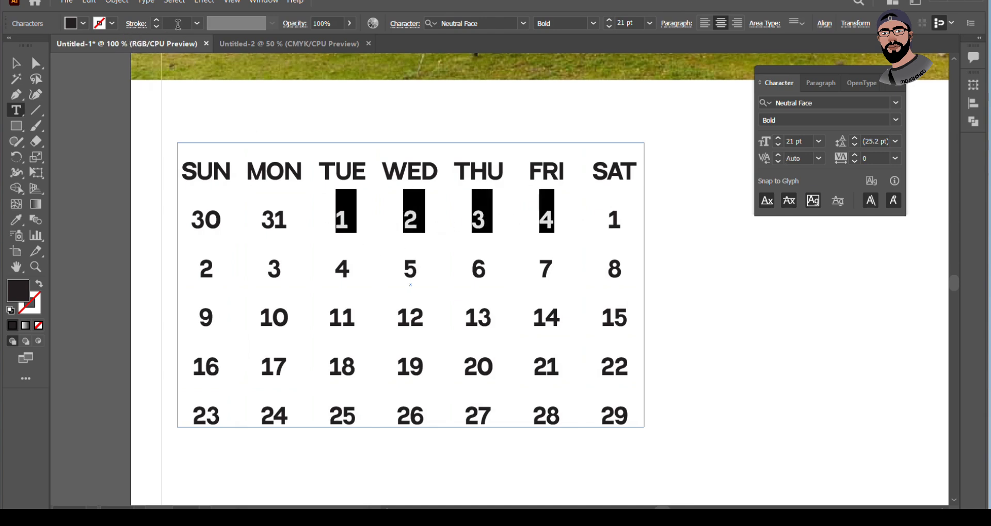
left_click(349, 24)
left_click(313, 39)
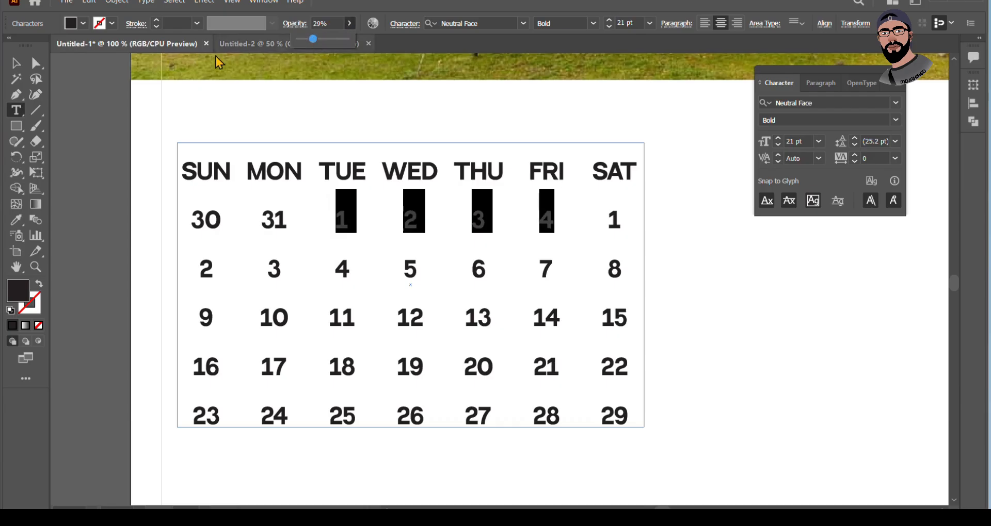
left_click(15, 64)
left_click(751, 320)
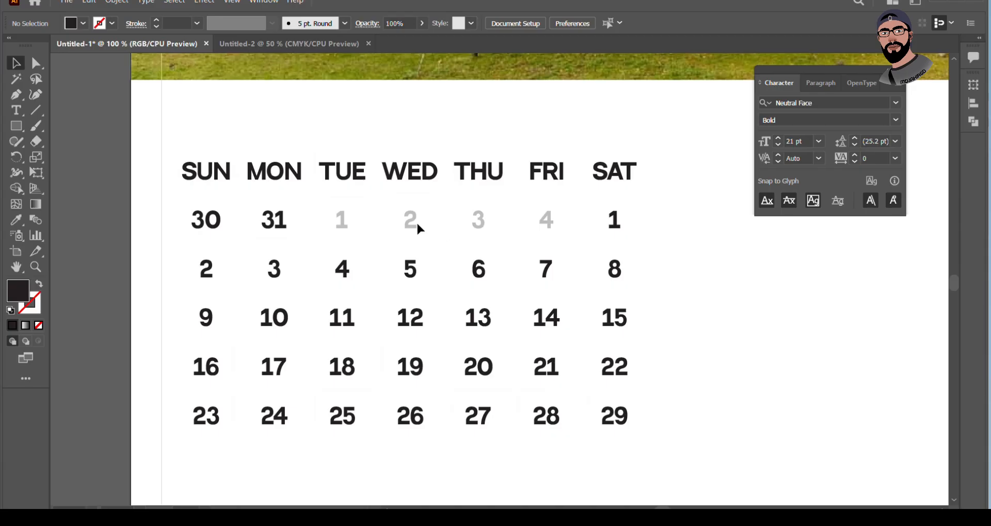
Move the grid that starts on SAT off the page, to the left of the artboard.
left_click(553, 228)
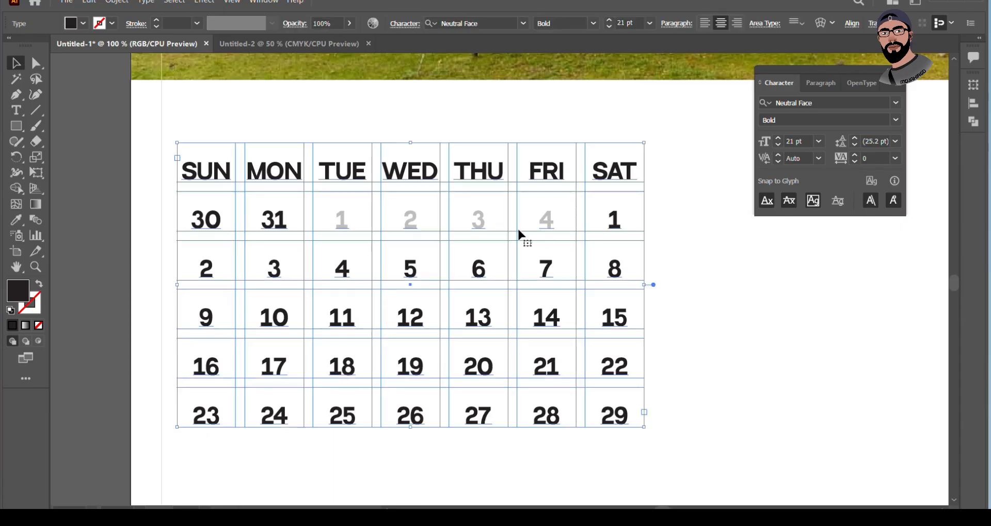
key("ctrl+minus")
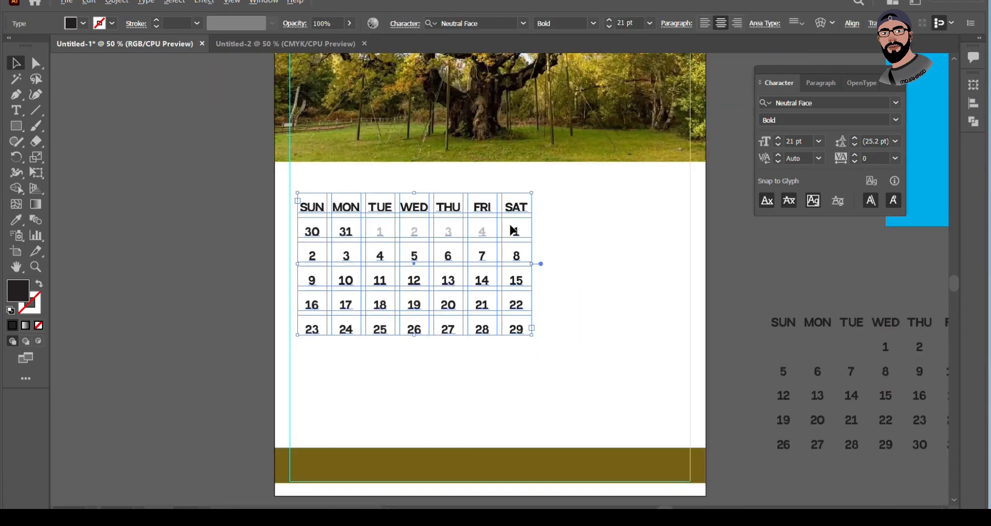
key("ctrl+minus")
left_click_drag(491, 214, 243, 230)
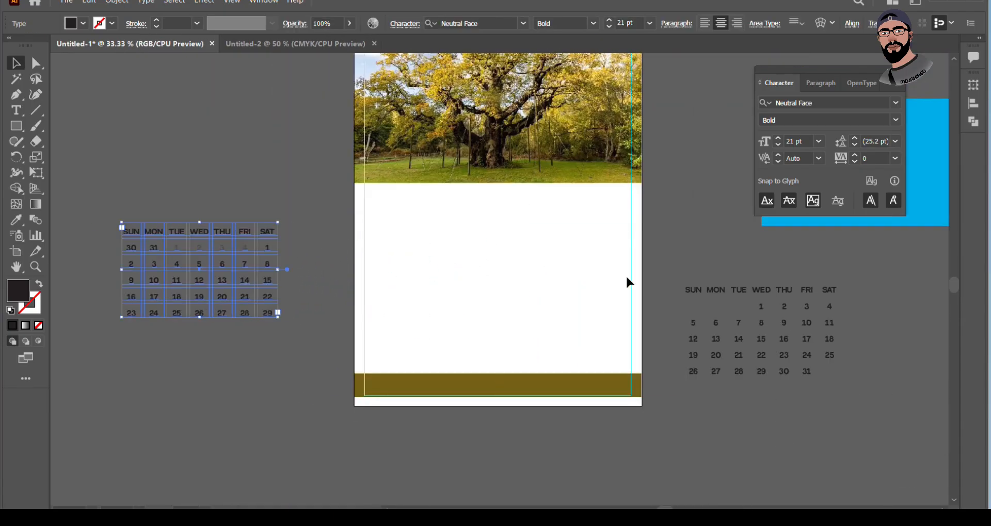
Move the grid that starts on WED onto the page, into the white area below the tree photo.
left_click(722, 293)
left_click_drag(750, 292, 509, 233)
key("ctrl+plus")
key("ctrl+plus")
scroll(513, 238, "up", 2)
scroll(386, 230, "down", 1)
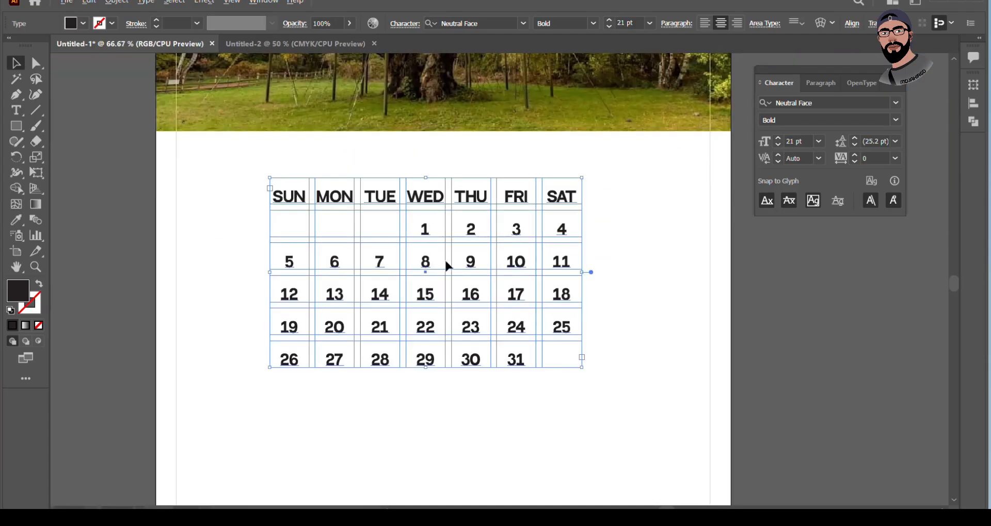
scroll(609, 350, "down", 1)
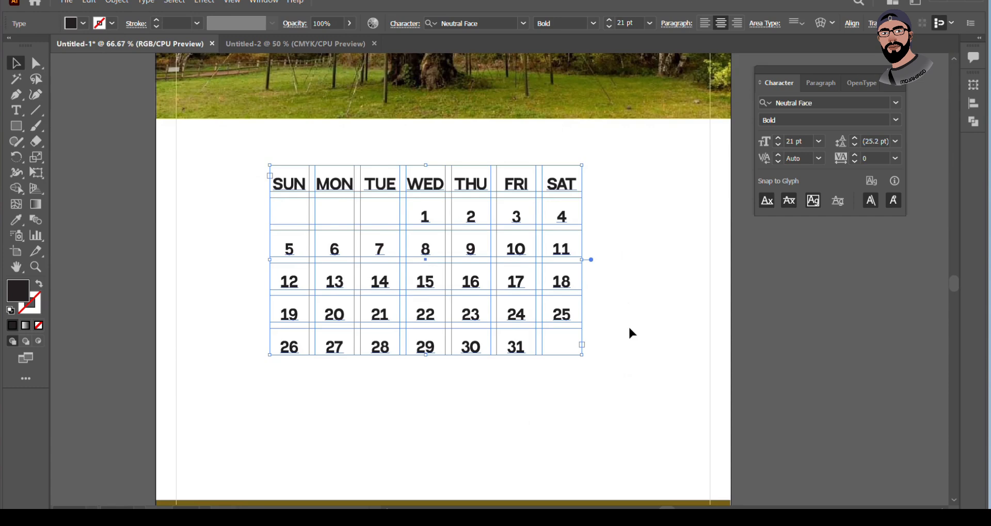
scroll(627, 323, "down", 1)
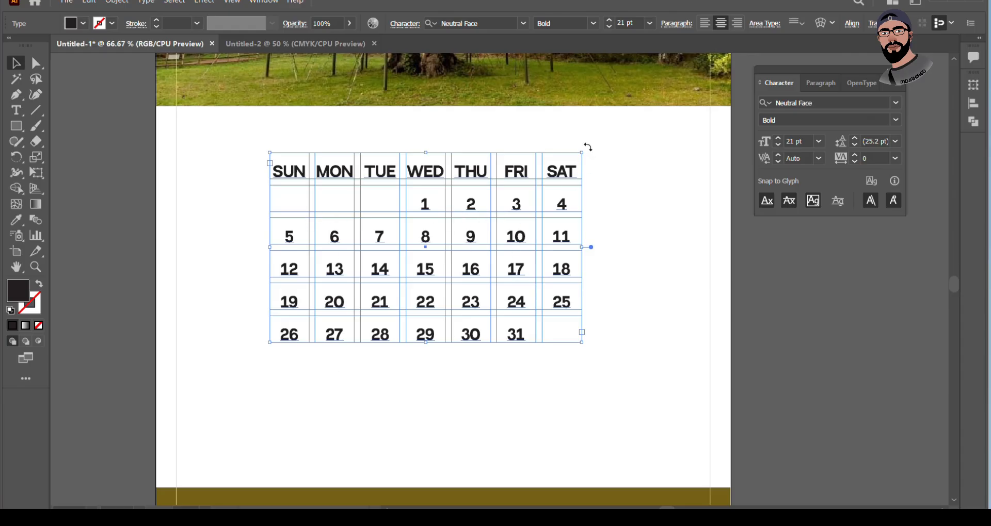
scroll(542, 303, "down", 1)
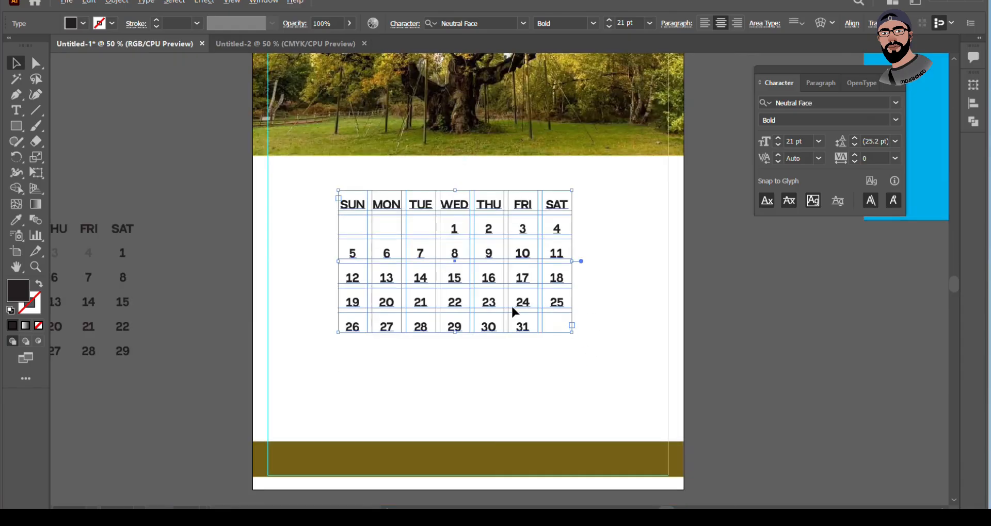
Place the two grids side by side, and delete the one that starts on SAT.
left_click_drag(135, 228, 308, 213)
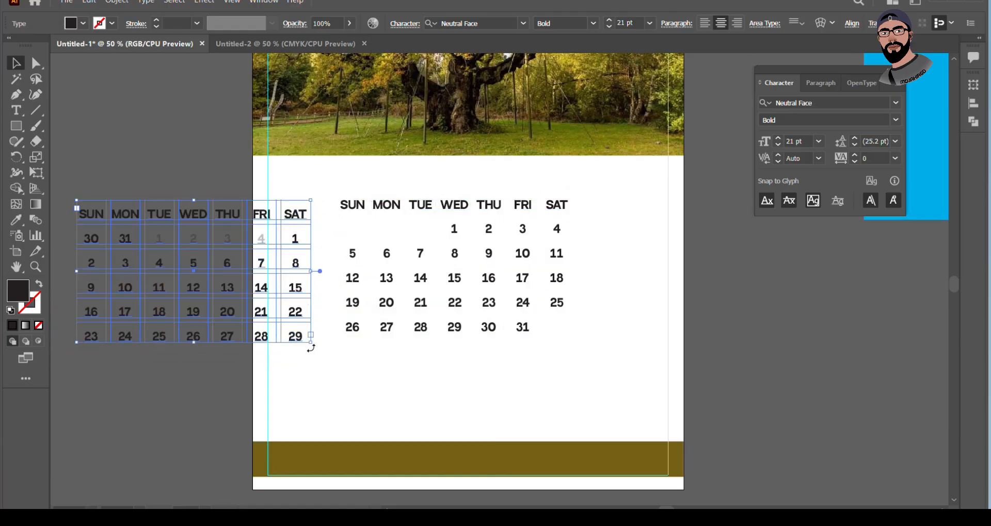
left_click_drag(358, 210, 324, 219)
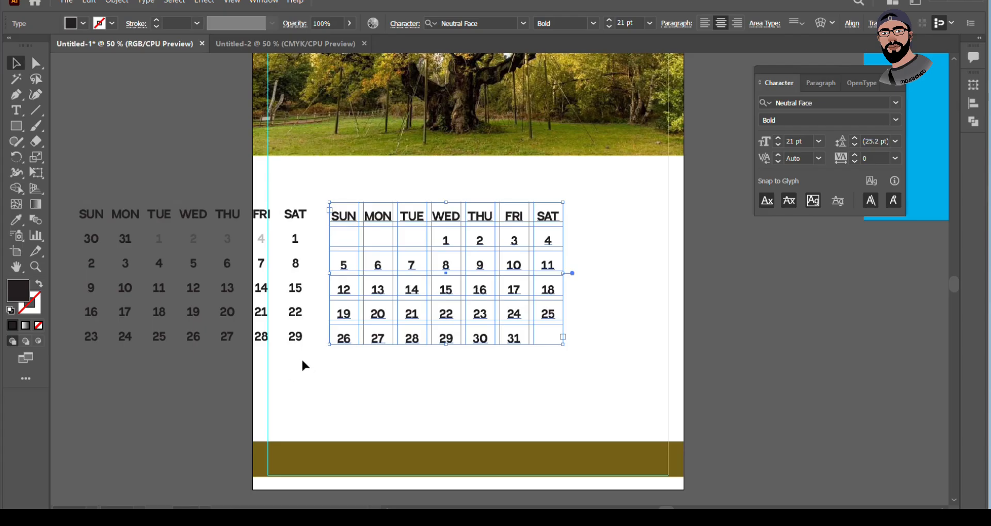
left_click(262, 218)
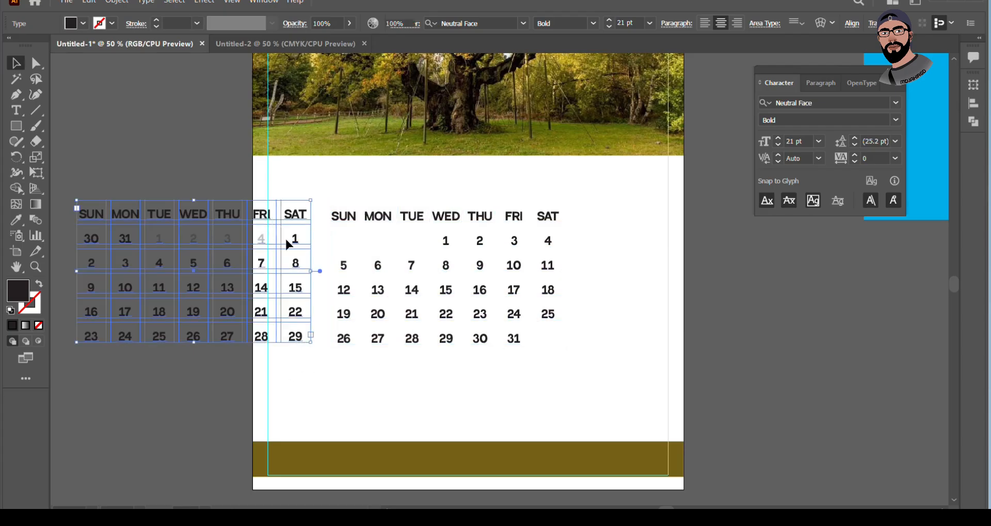
key("Delete")
Move the remaining grid about 54 pt to the left in the white area below the photo.
left_click(433, 221)
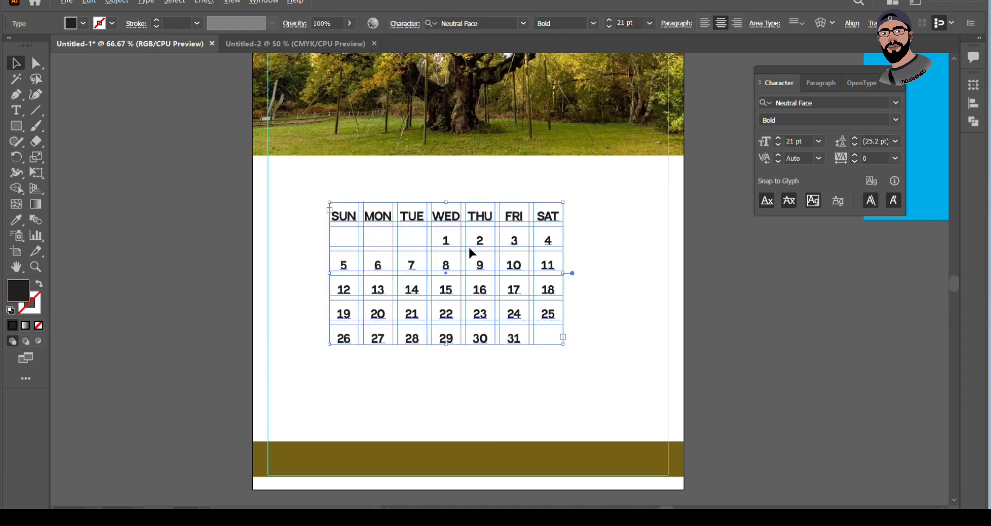
key("ctrl+plus")
scroll(441, 221, "down", 1)
left_click_drag(440, 202, 402, 202)
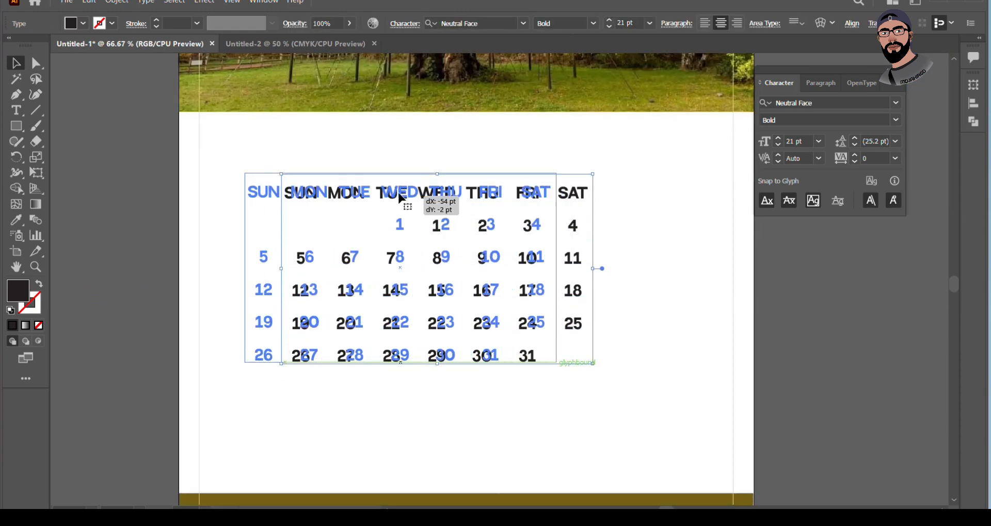
scroll(496, 237, "down", 1)
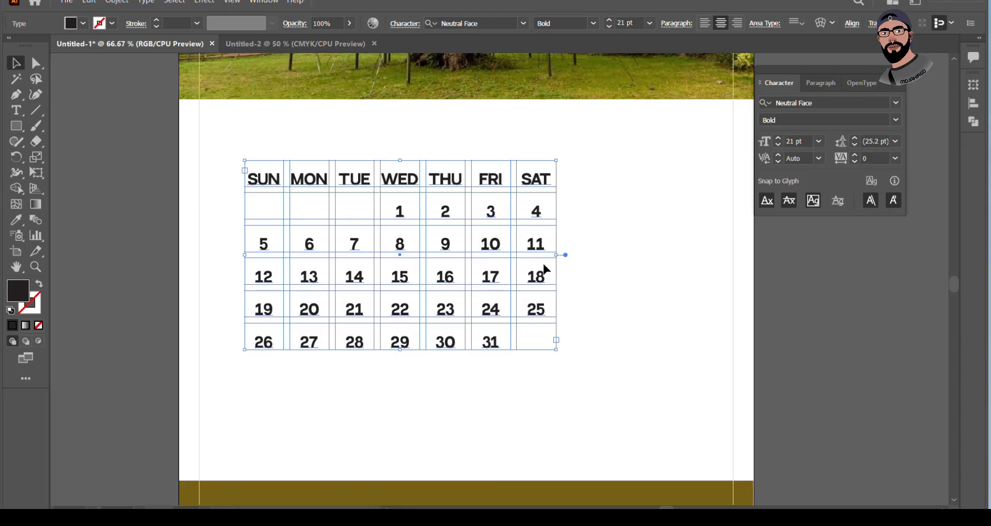
Raise the baseline shift of the date grid's text so the weekdays and dates sit higher, near the middle of their cells.
left_click(624, 289)
key("ctrl+plus")
left_click(429, 156)
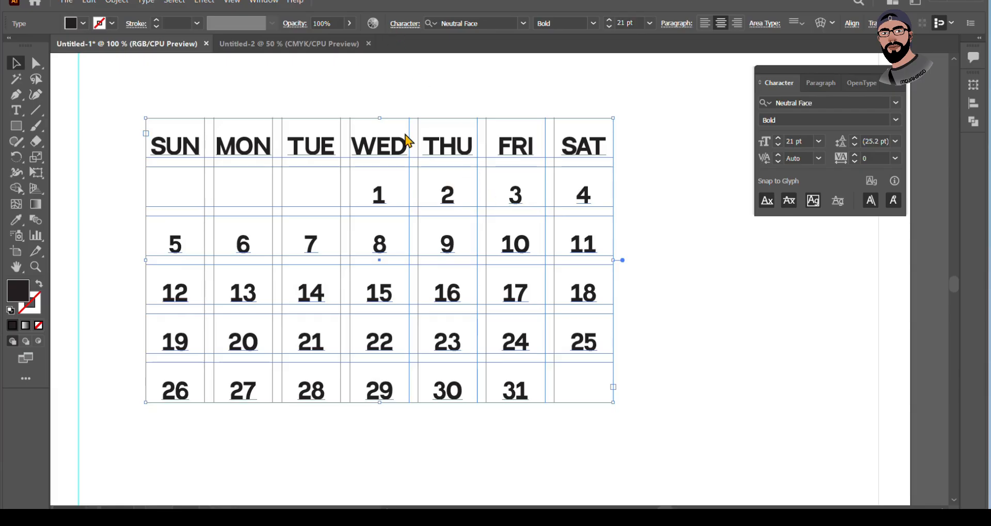
left_click(405, 23)
left_click(291, 137)
left_click(291, 137)
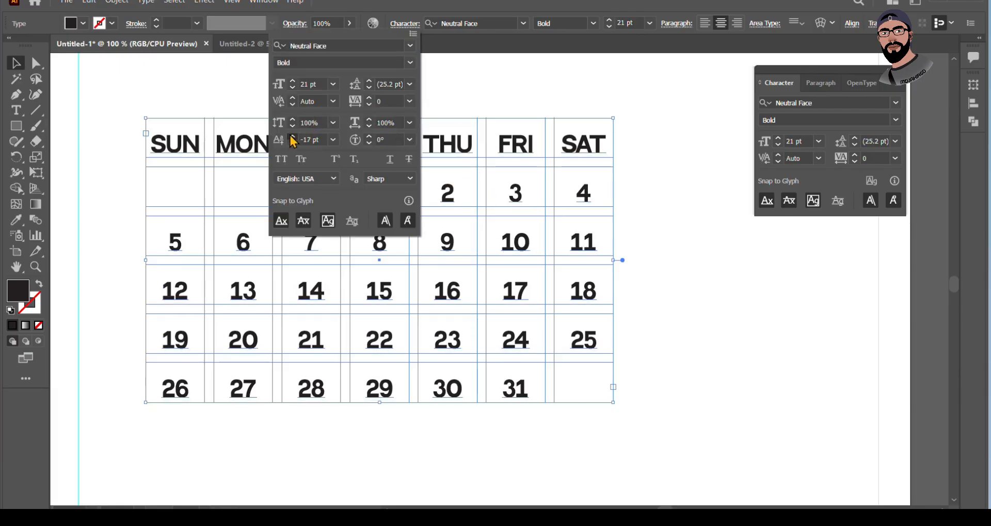
left_click(291, 137)
left_click(291, 137)
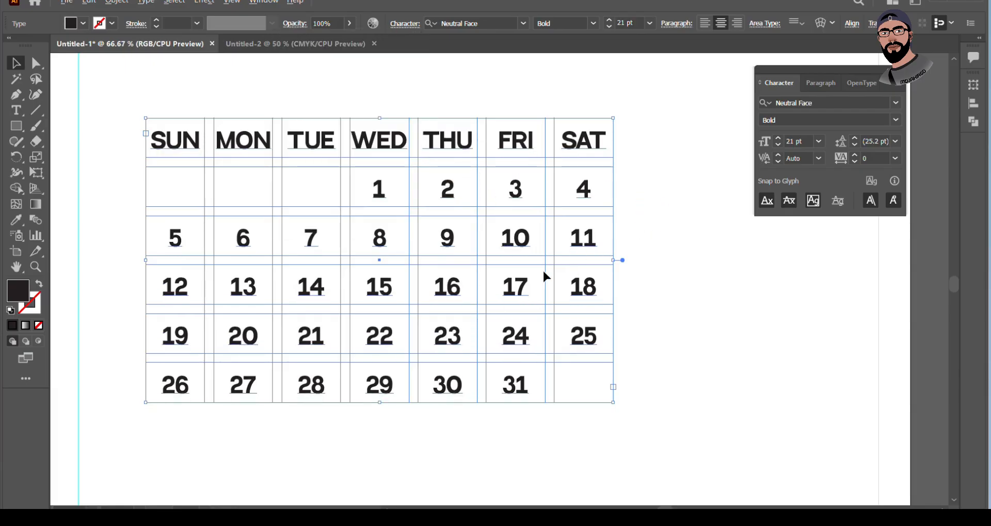
left_click(552, 272)
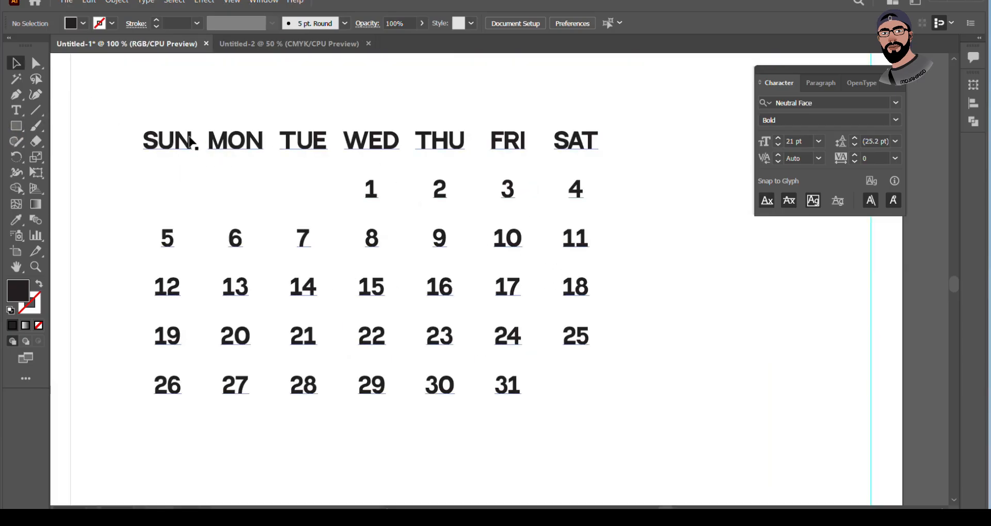
Select the date grid to show its cell outlines and activate the Rectangle tool for drawing over it.
left_click(194, 145)
left_click(18, 129)
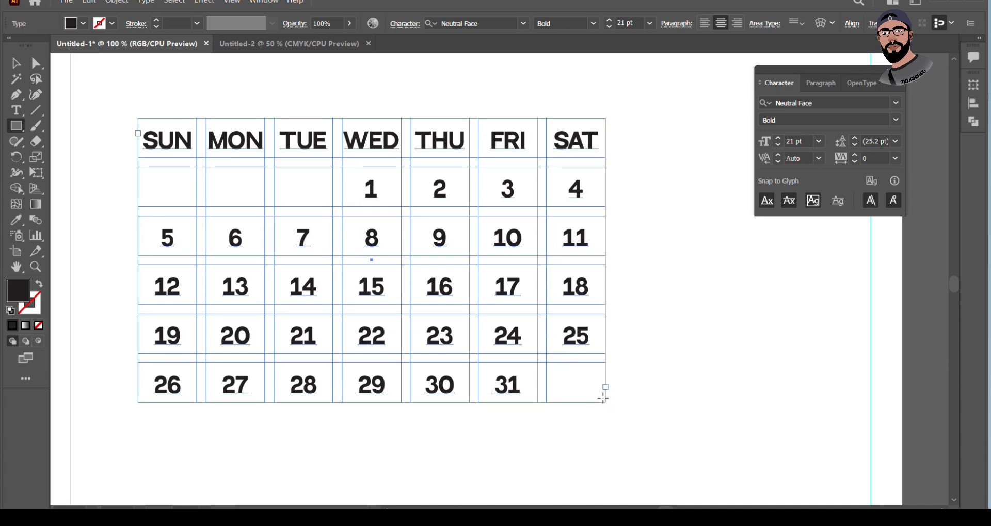
left_click(16, 63)
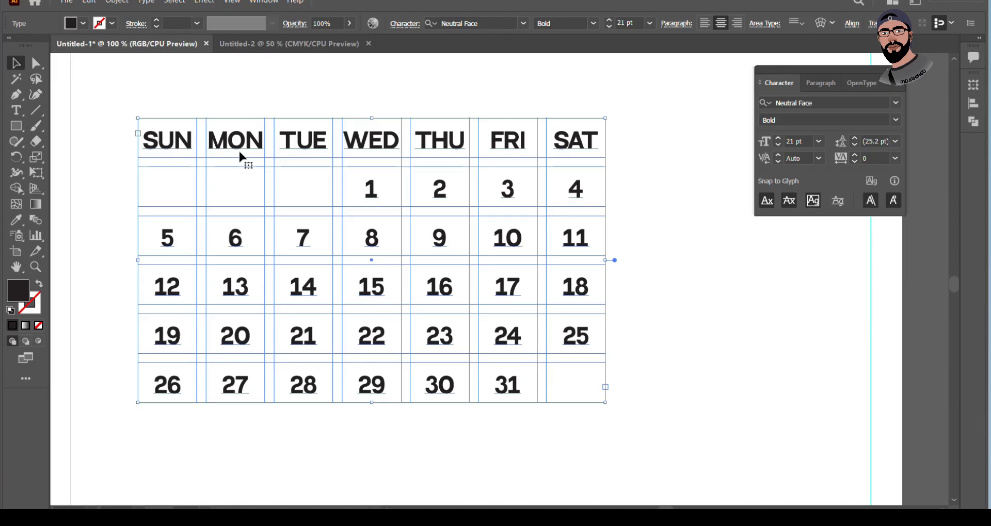
left_click(16, 126)
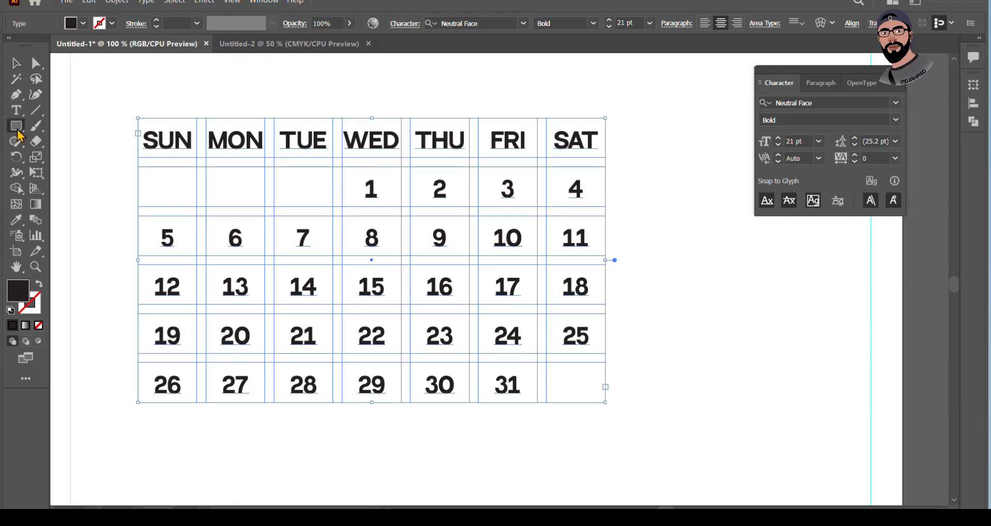
Draw a black rectangle about 456 by 278 pt exactly over the calendar text frame, checking the fit in outline view.
left_click_drag(138, 118, 605, 403)
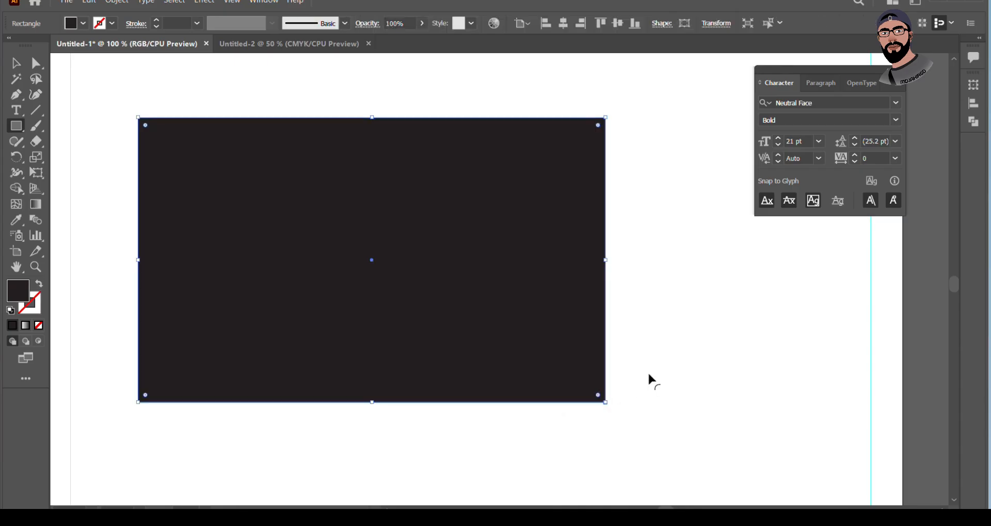
key("ctrl+y")
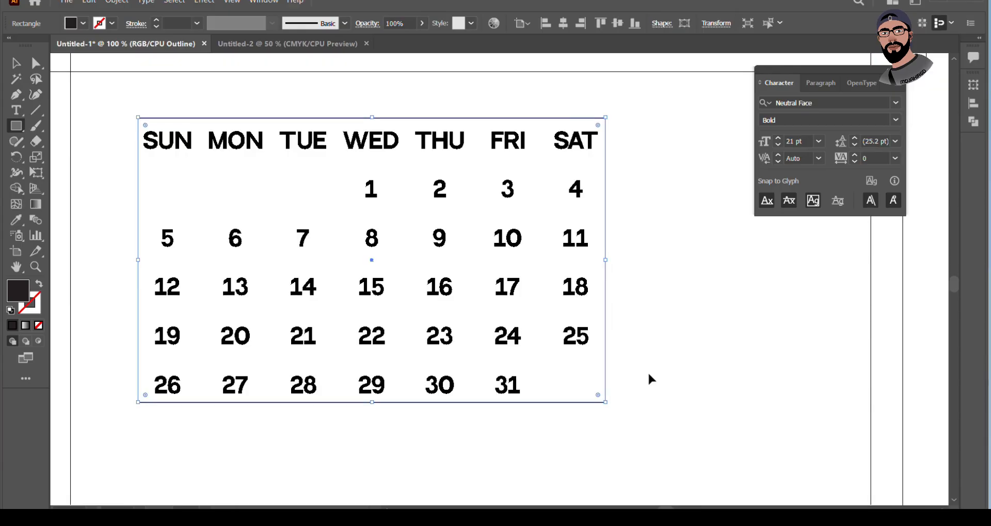
key("ctrl+y")
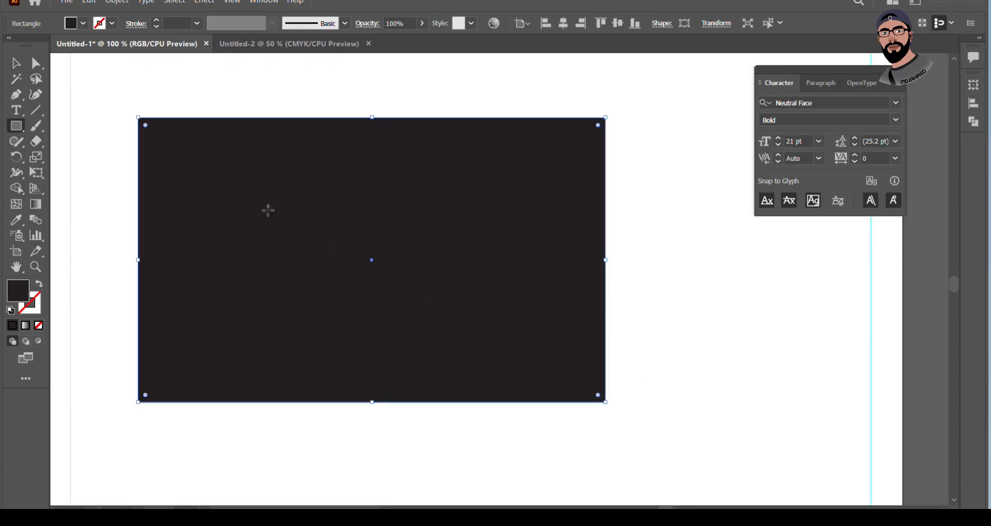
left_click(16, 63)
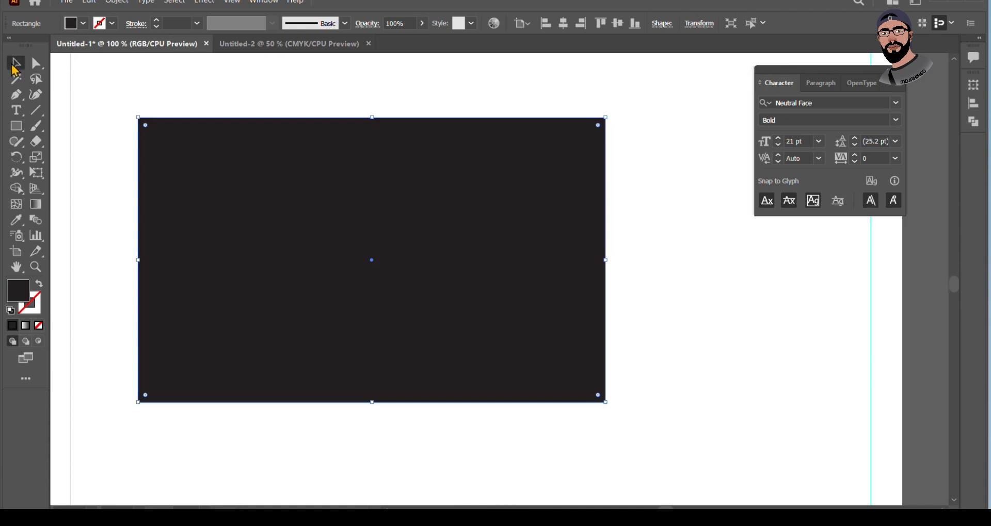
left_click(265, 93)
left_click_drag(279, 191, 295, 215)
key("ctrl+z")
left_click(724, 335)
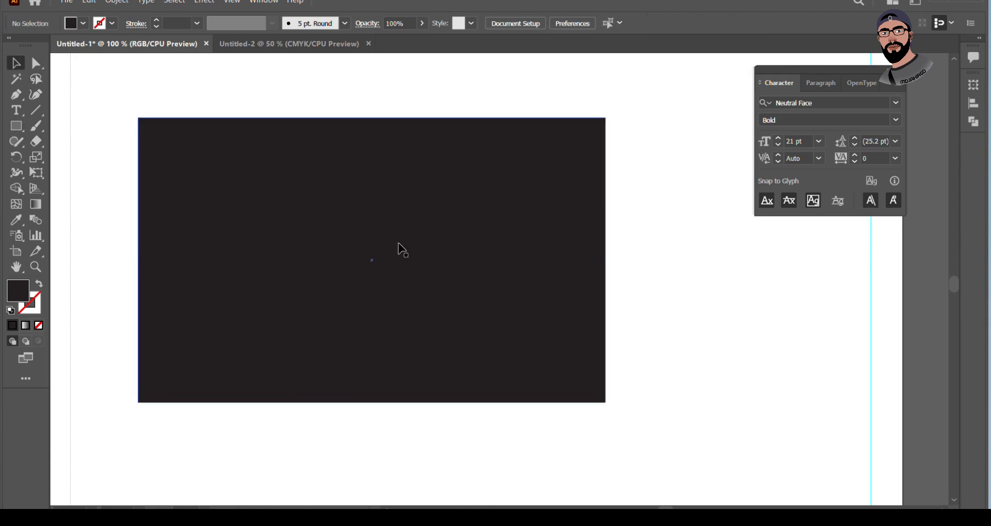
Set up Split Into Grid for the black rectangle with 6 rows and 7 columns, with preview enabled.
left_click(312, 190)
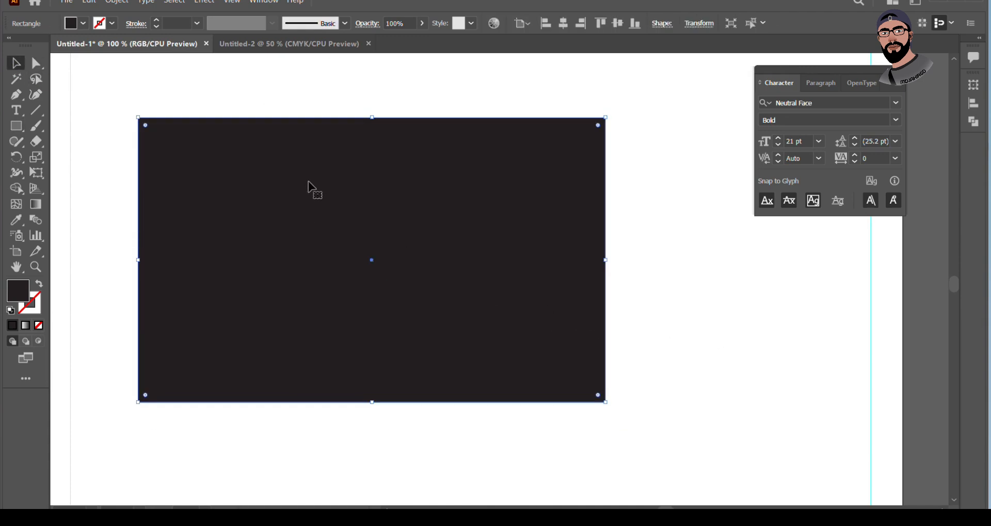
left_click(120, 3)
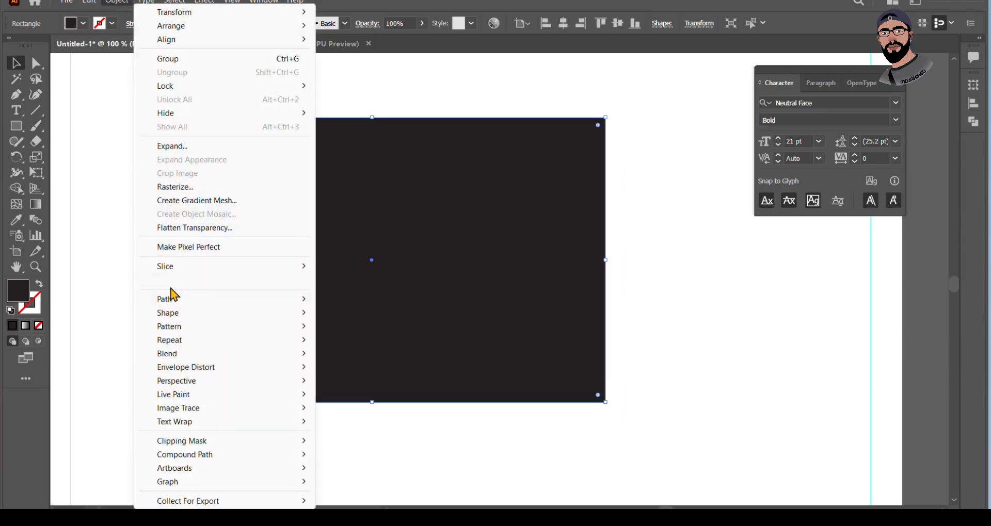
mouse_move(173, 299)
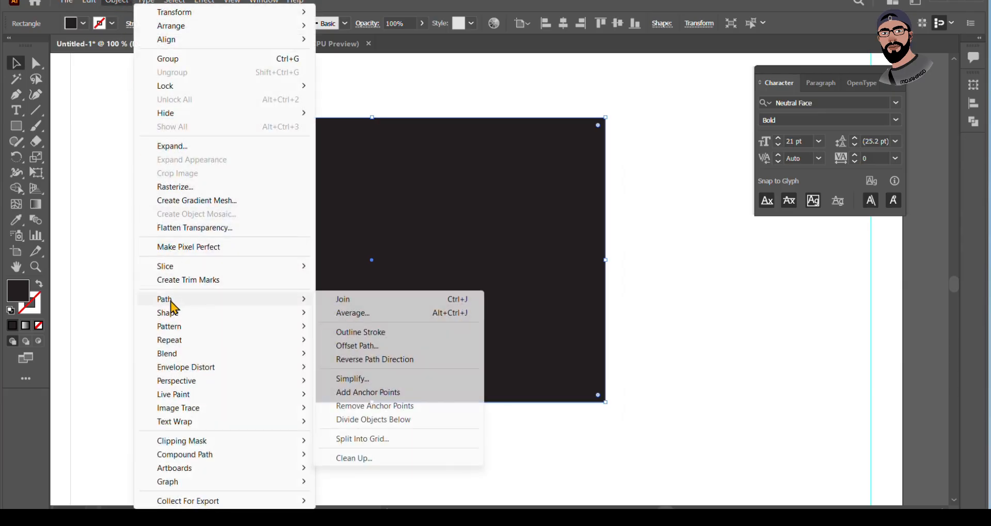
left_click(385, 447)
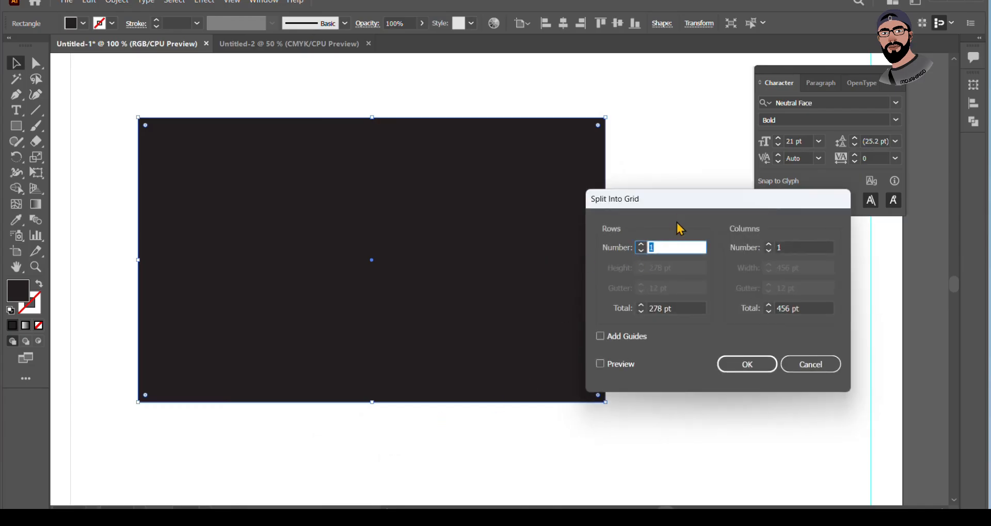
left_click_drag(684, 203, 716, 199)
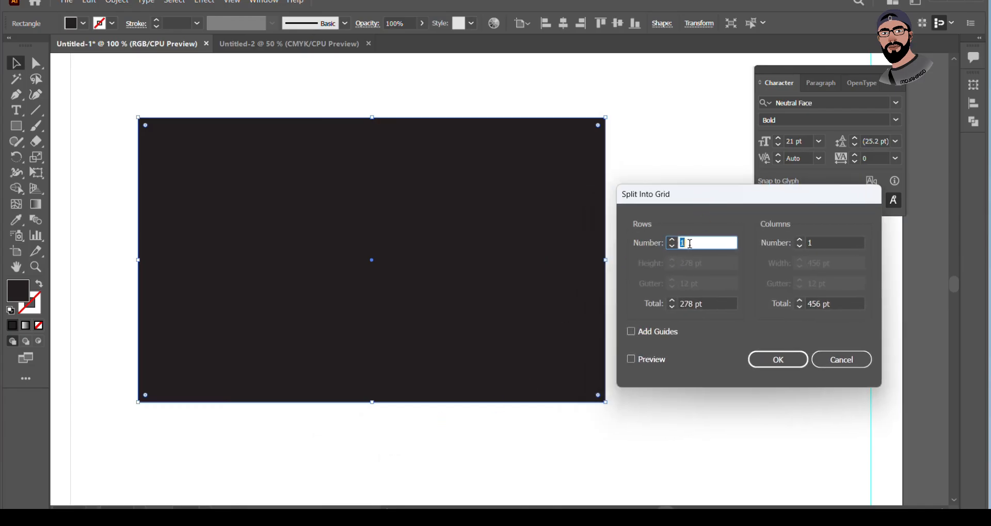
type("6")
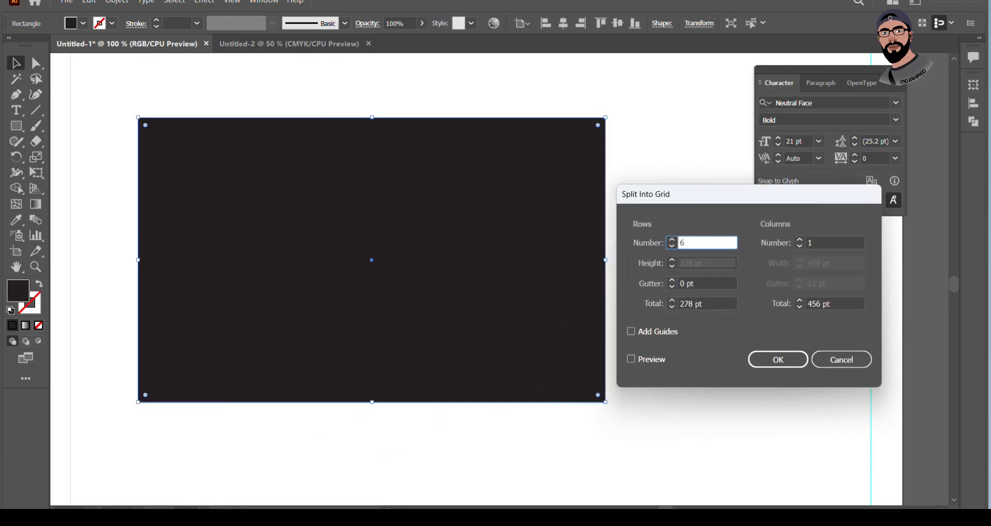
left_click(814, 243)
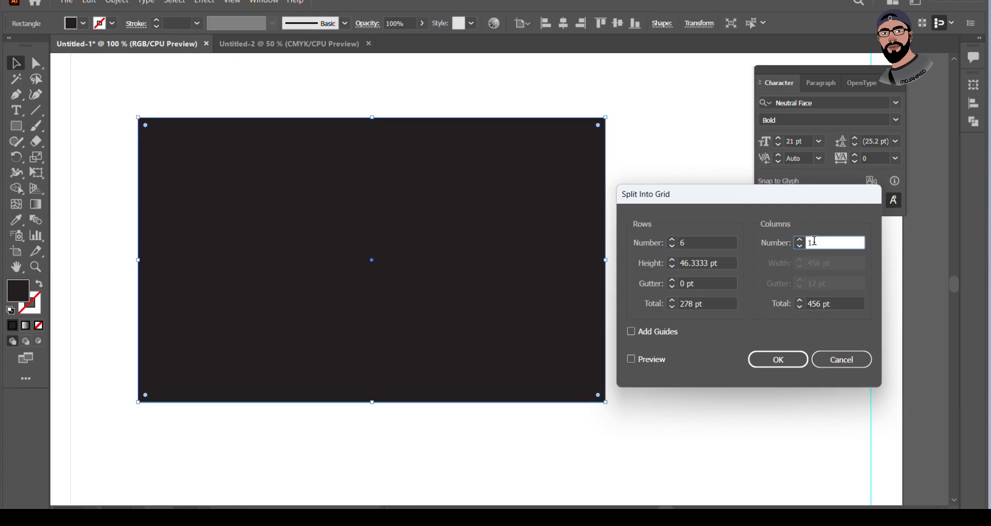
type("7")
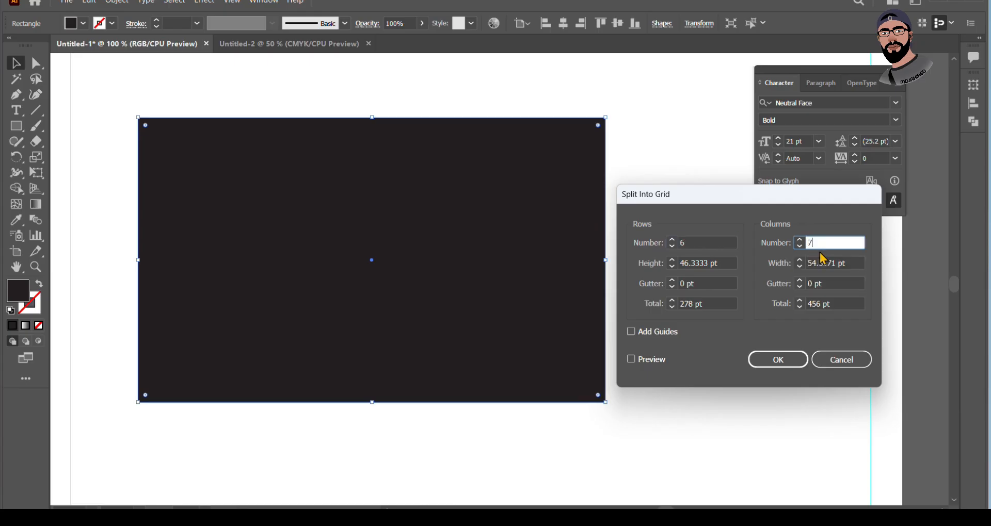
left_click(630, 360)
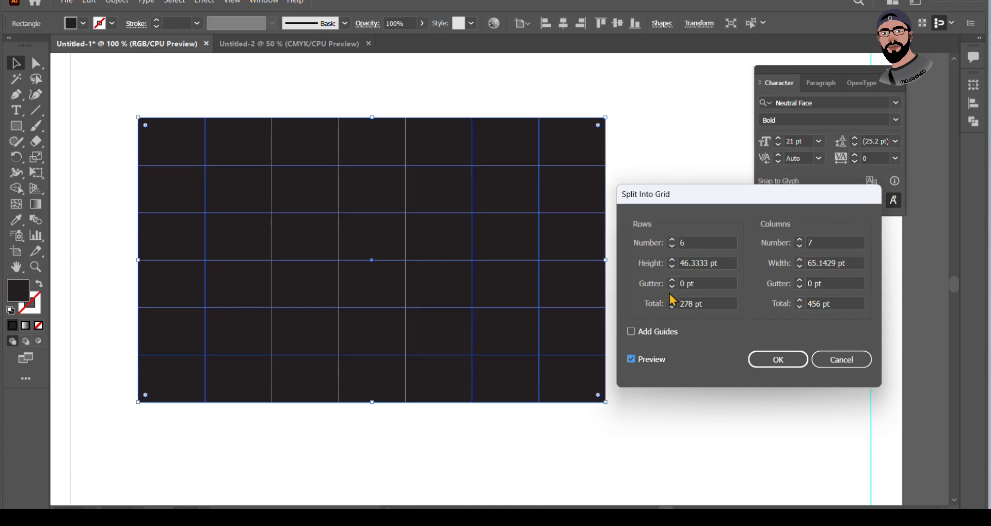
Set the row gutter to 9 pt, match the column gutter to it, and apply the grid split.
scroll(699, 282, "up", 1)
scroll(699, 282, "up", 6)
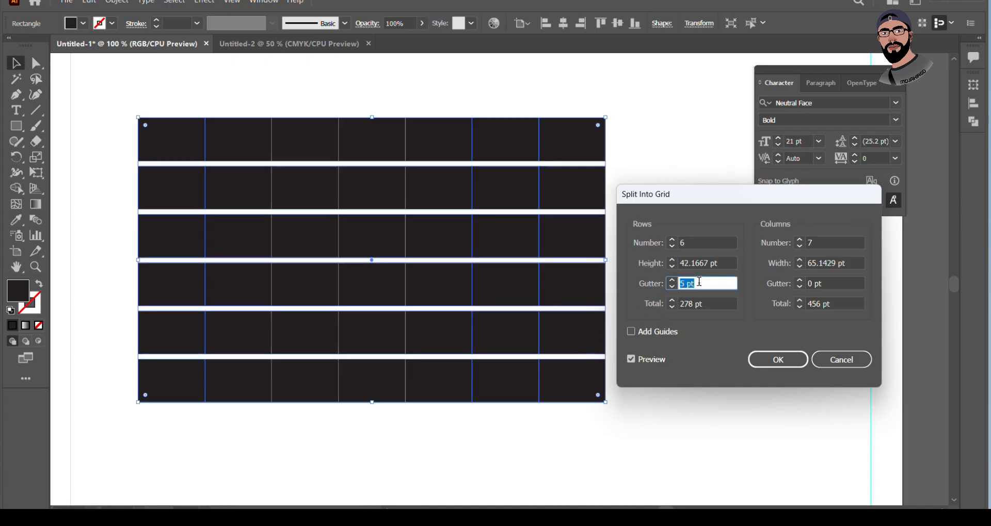
scroll(699, 282, "up", 2)
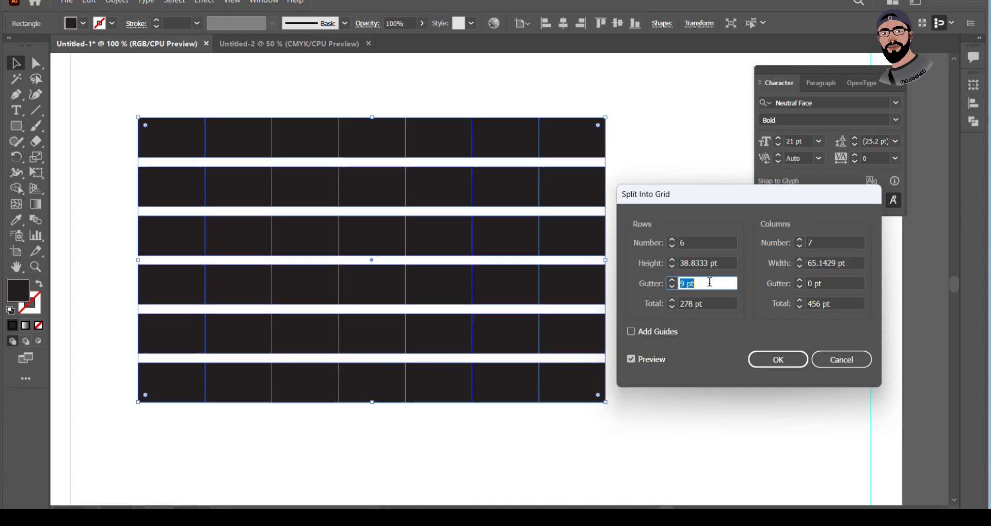
scroll(828, 282, "up", 2)
scroll(828, 282, "up", 5)
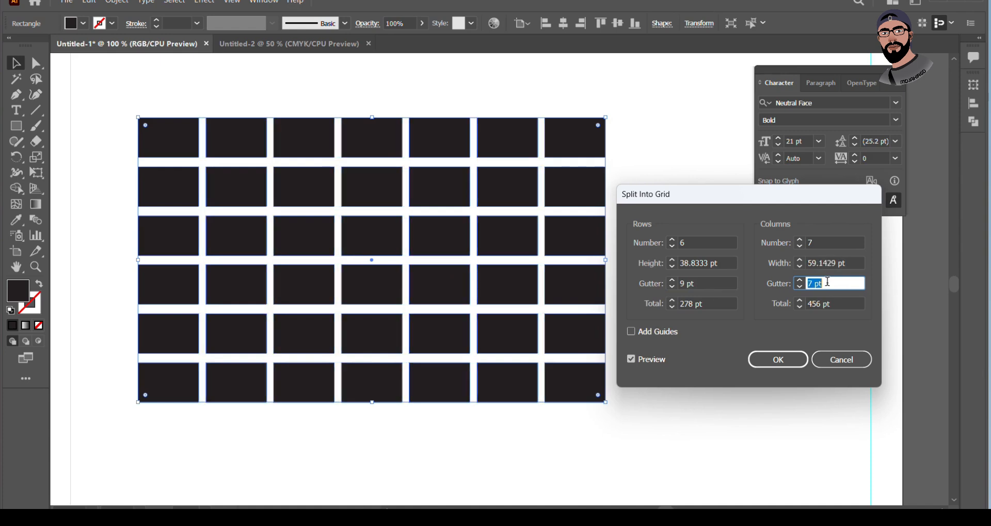
scroll(828, 283, "up", 1)
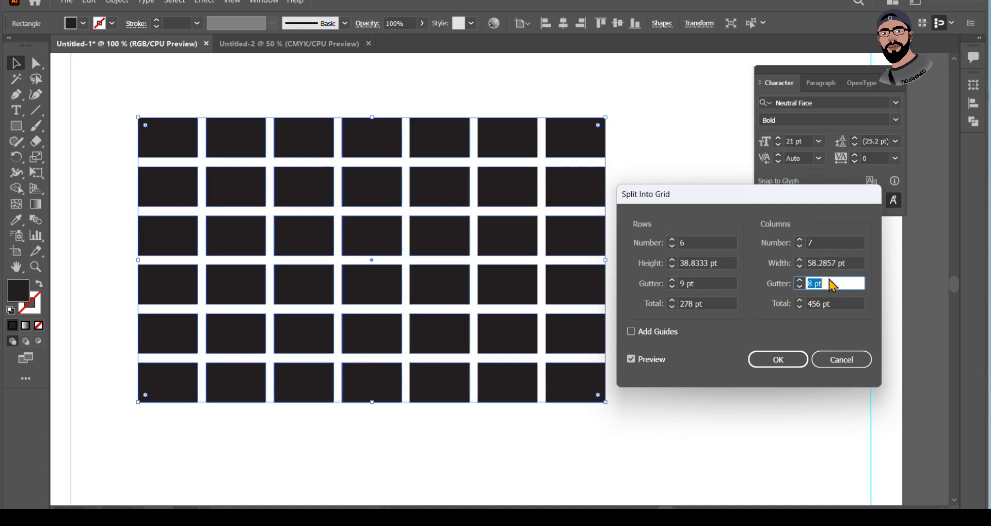
scroll(828, 282, "up", 1)
left_click(777, 360)
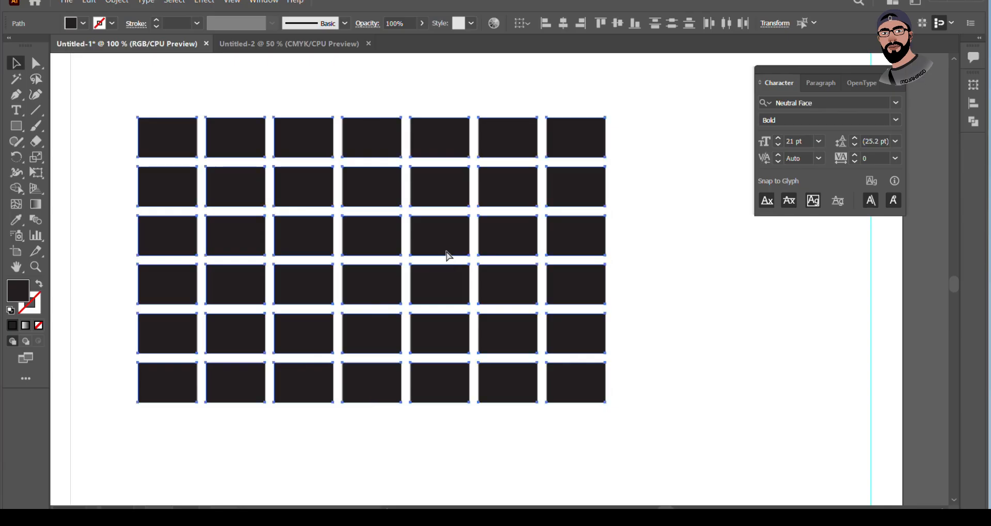
Group the grid cells and set their fill to none.
key("ctrl+g")
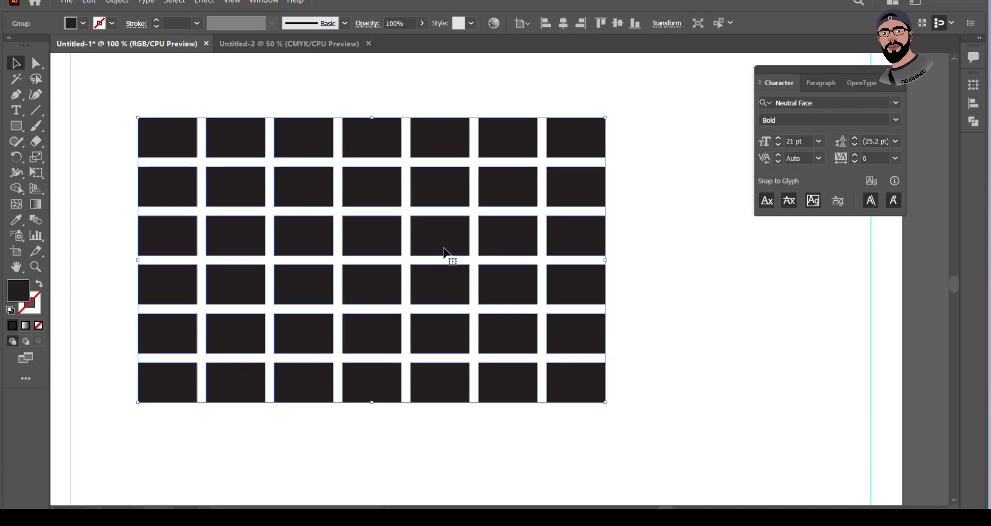
left_click(83, 24)
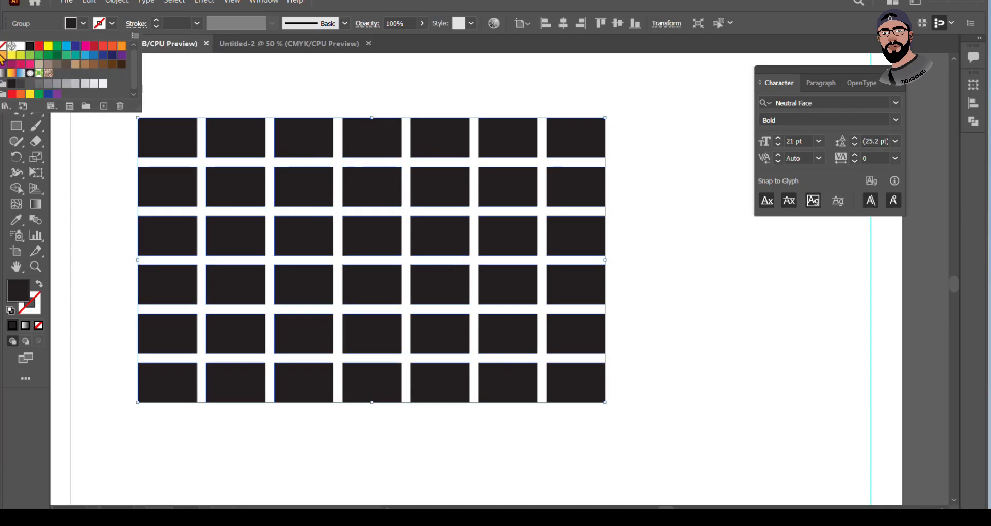
left_click(37, 47)
left_click(4, 46)
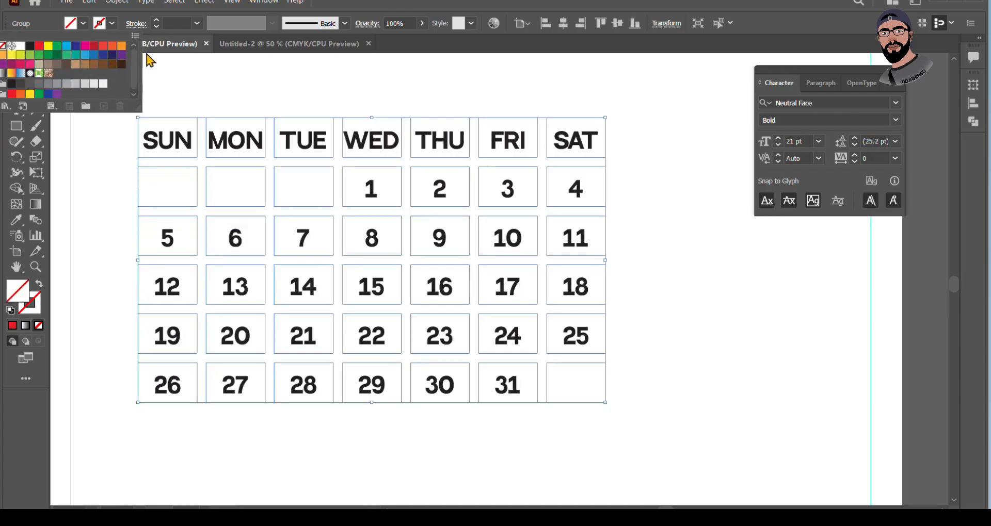
Give the grouped cells a red stroke with a weight of 0.75 pt.
left_click(156, 20)
left_click(156, 20)
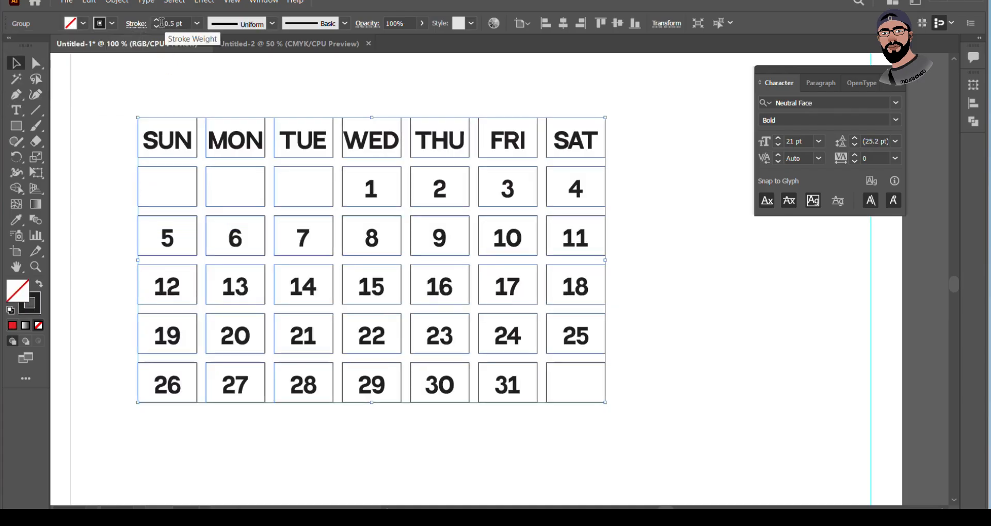
left_click(111, 23)
left_click(38, 46)
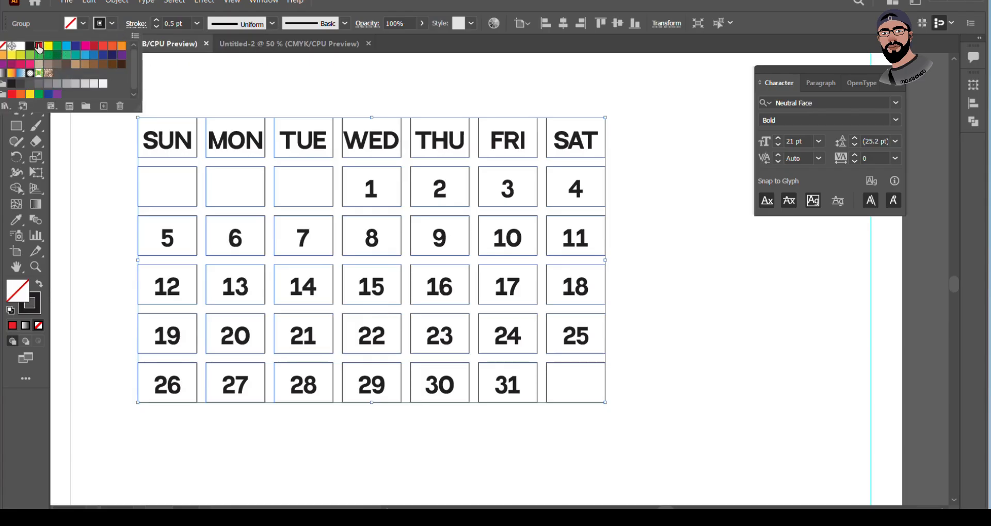
left_click(184, 24)
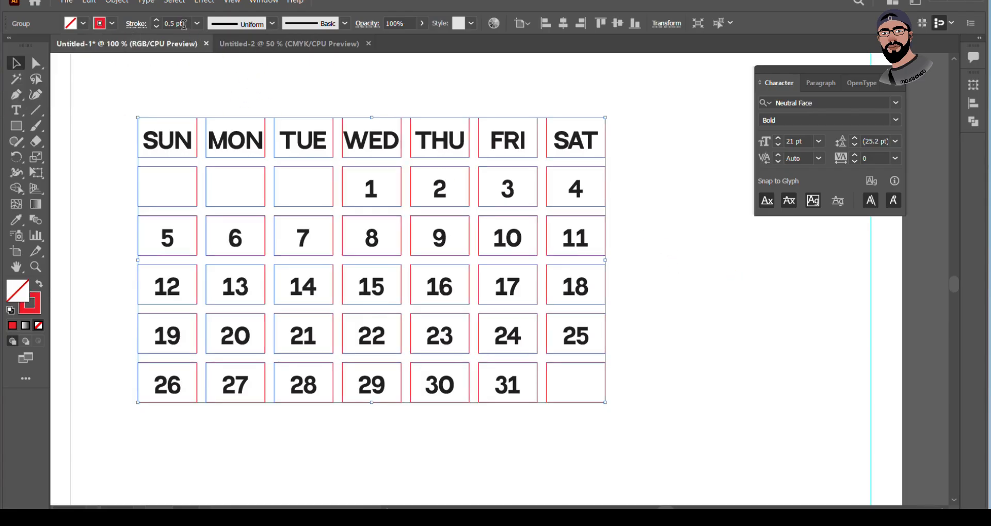
scroll(184, 25, "up", 1)
left_click(133, 95)
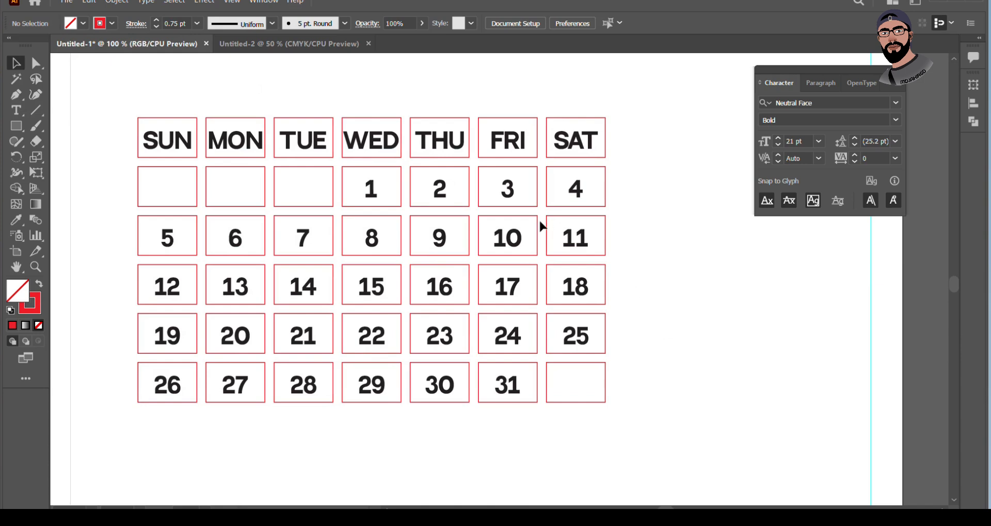
Isolate the cell group and fill the seven weekday header cells with light blue.
scroll(603, 224, "up", 1)
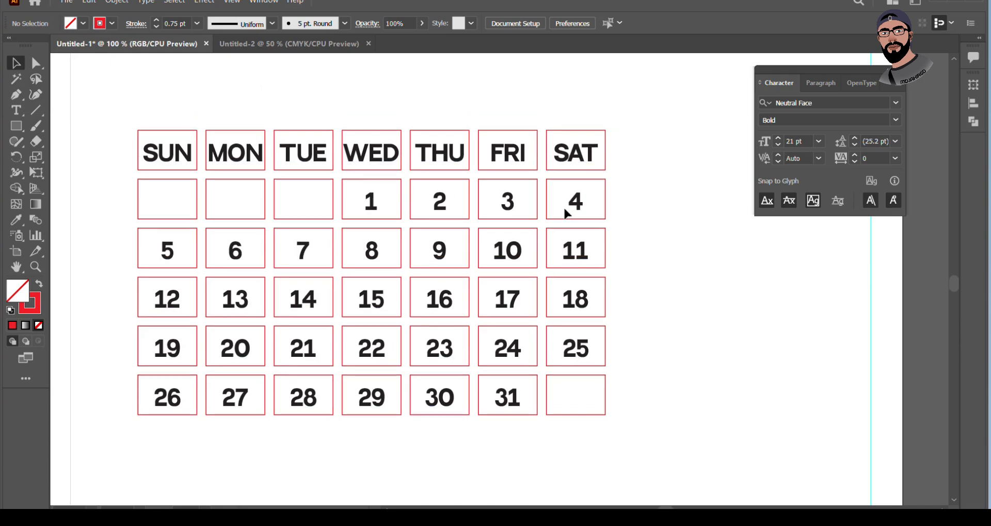
double_click(197, 131)
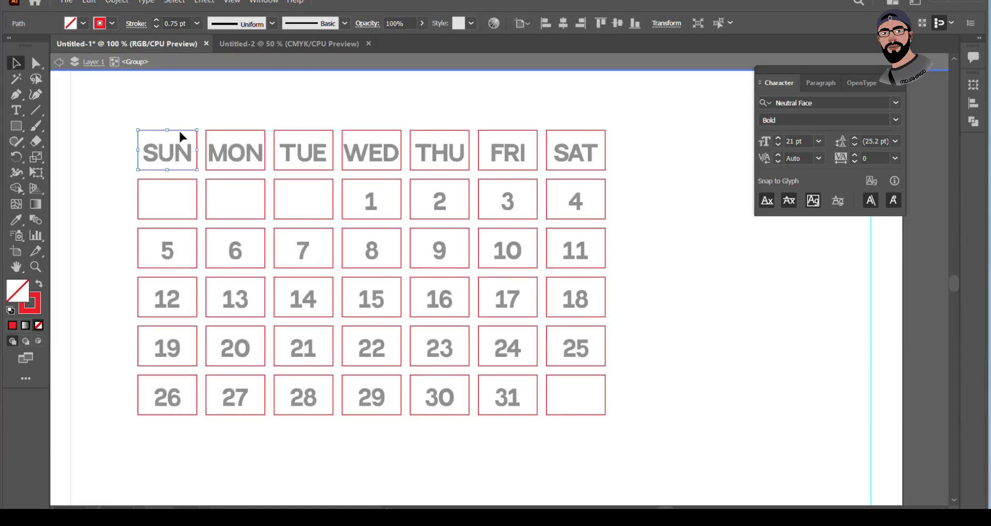
left_click_drag(126, 115, 660, 176)
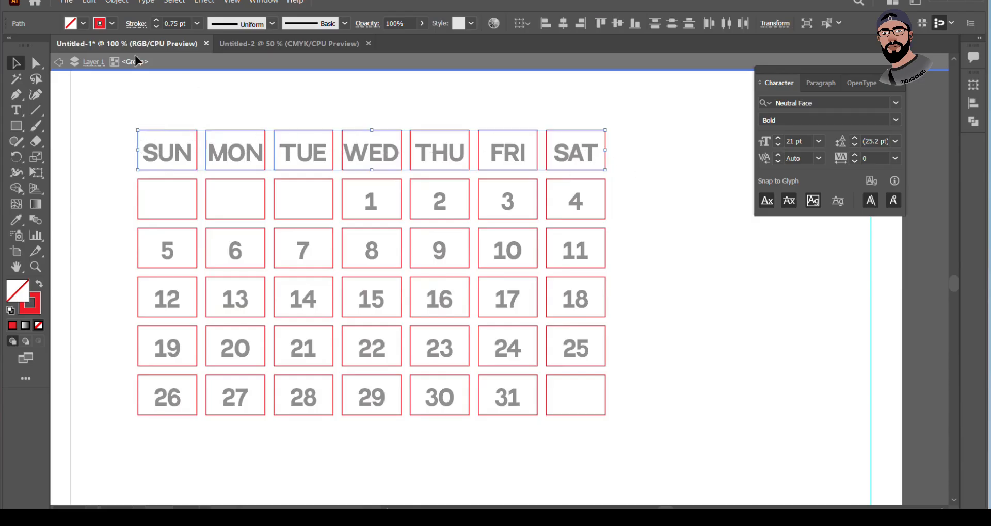
left_click(84, 23)
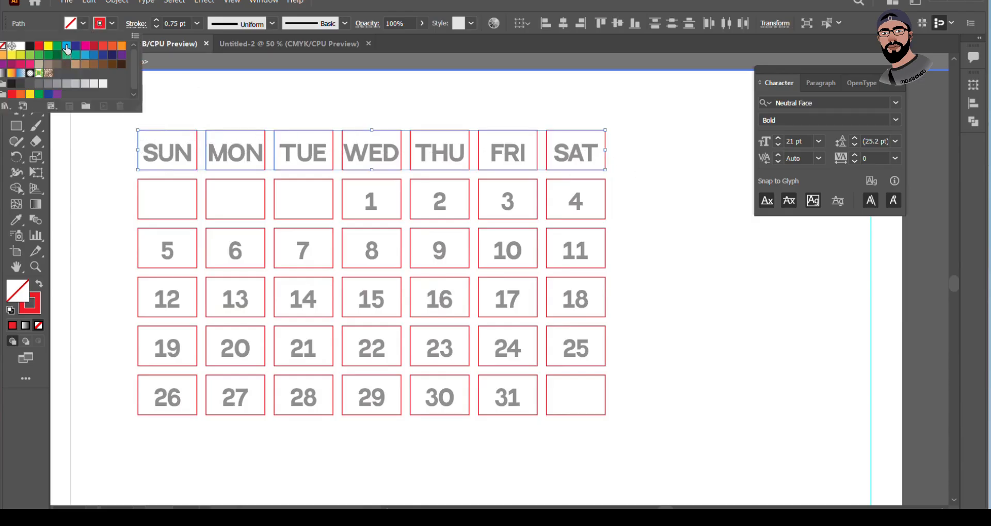
left_click(67, 49)
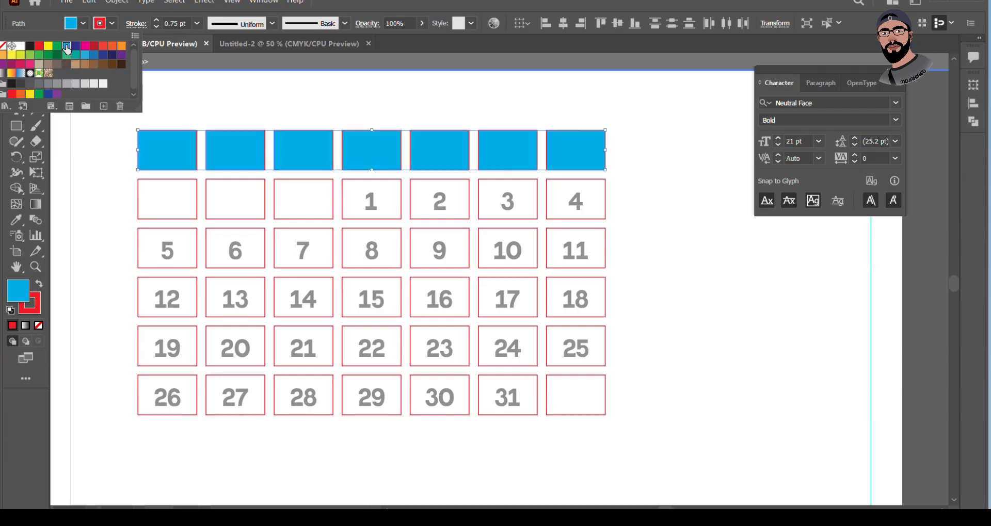
Remove the stroke from the weekday header cells and exit the group's isolation mode.
left_click(112, 24)
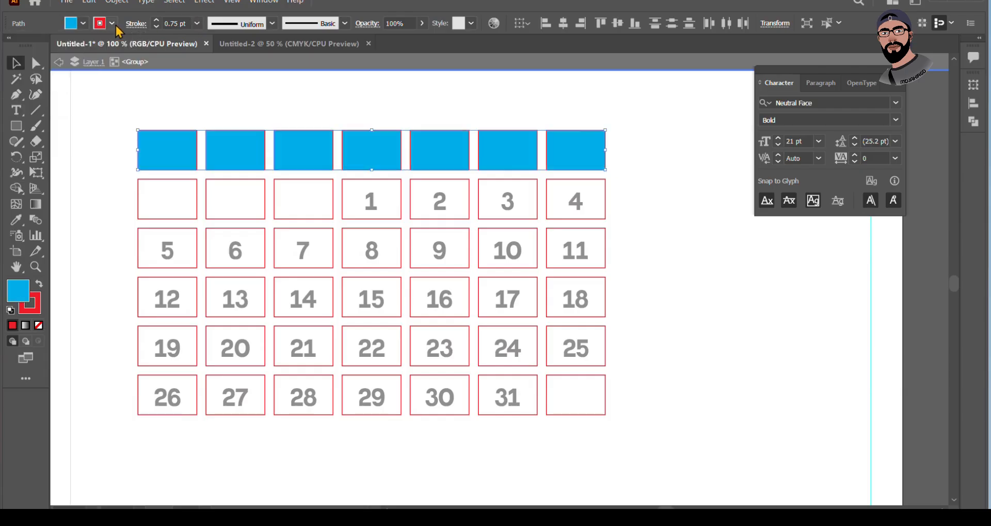
left_click(112, 24)
left_click(4, 46)
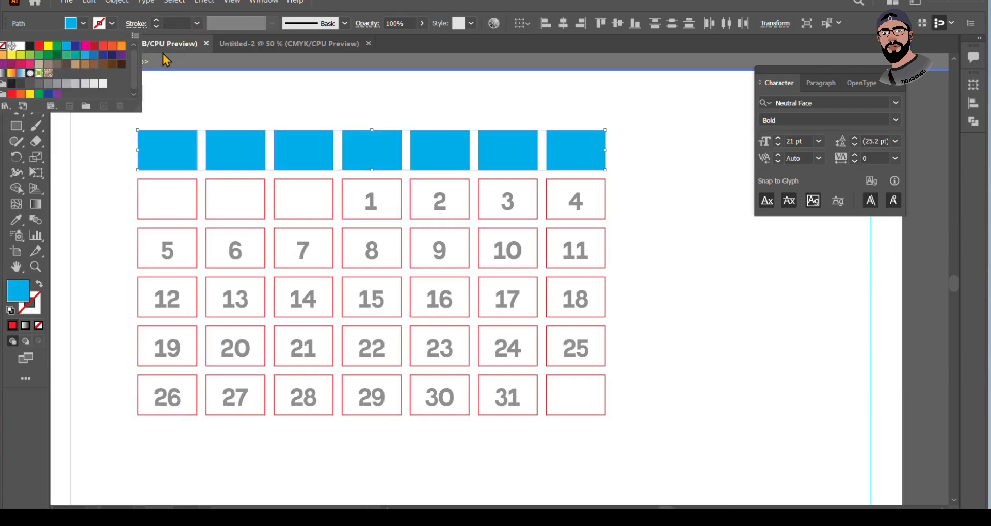
left_click(168, 22)
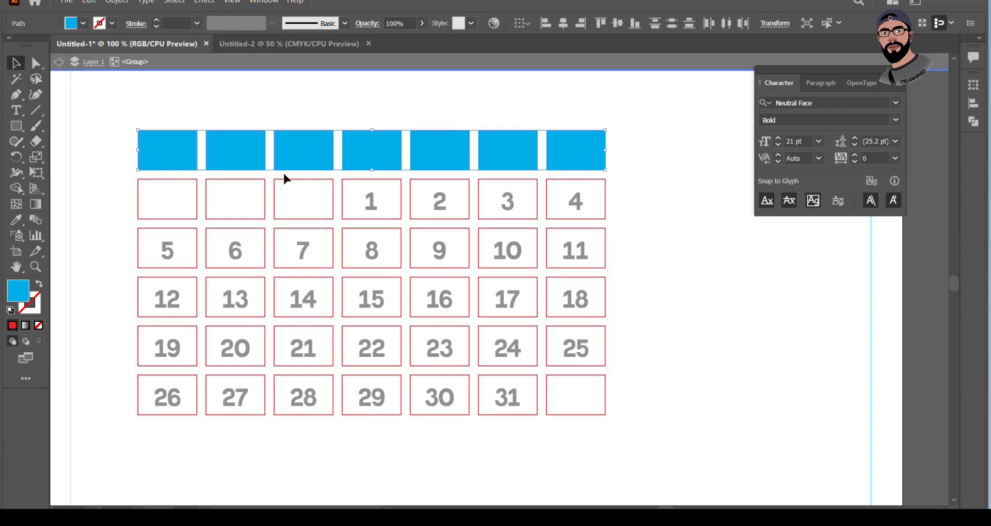
double_click(106, 106)
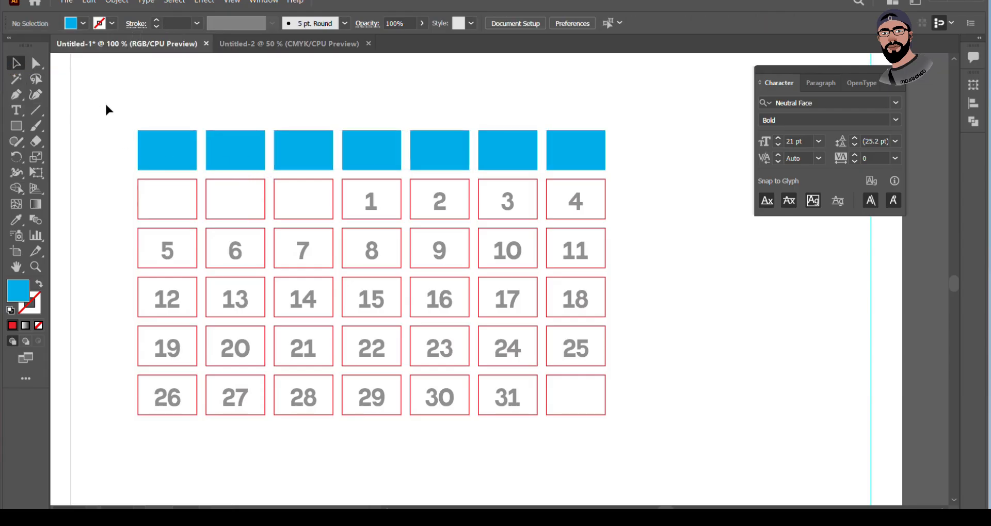
Send the group of calendar cells to the back, behind the calendar text, and deselect it.
left_click(242, 150)
right_click(241, 150)
mouse_move(302, 309)
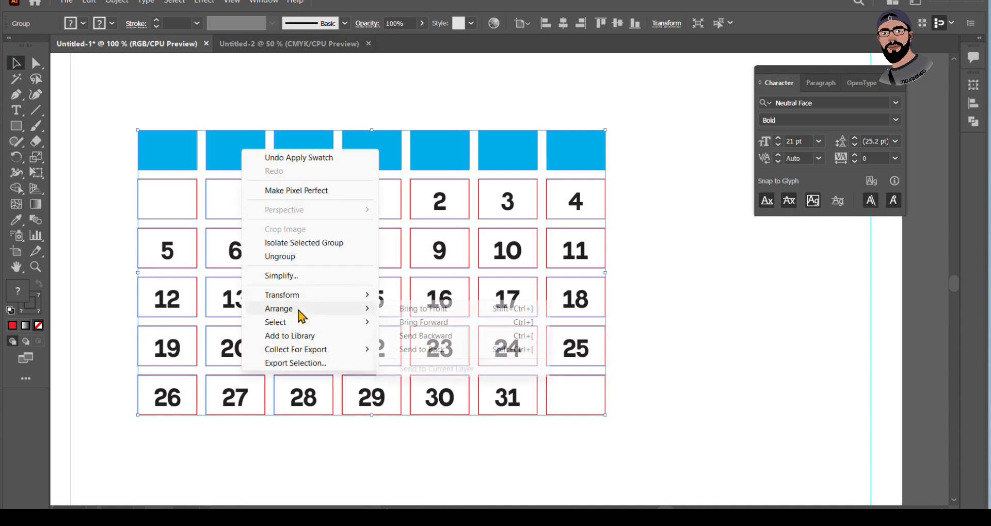
left_click(433, 349)
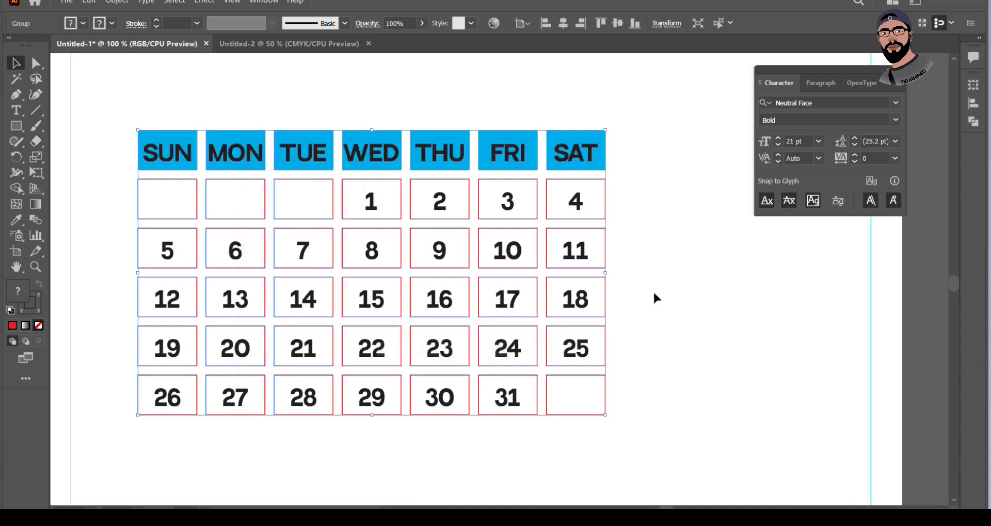
left_click(680, 290)
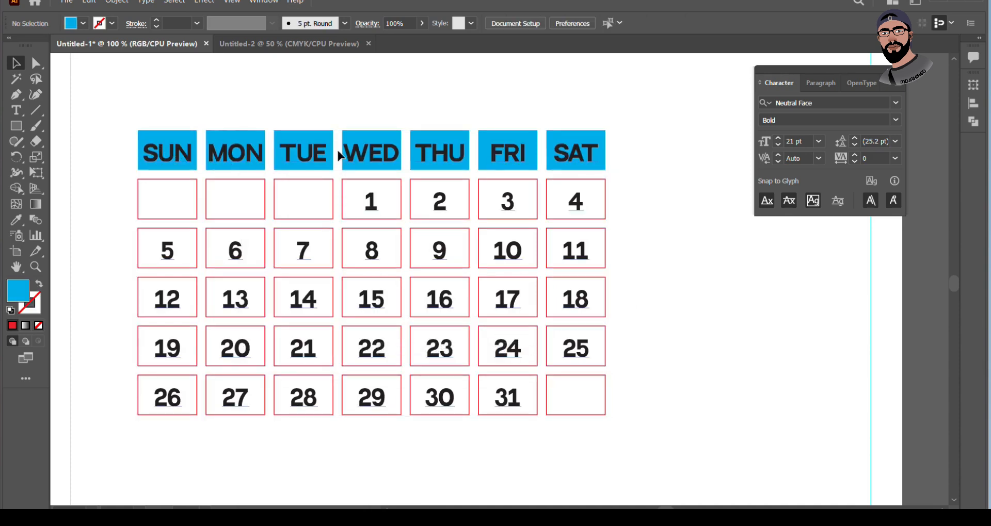
Recolor the weekday names from SUN to SAT white in the calendar text.
double_click(160, 157)
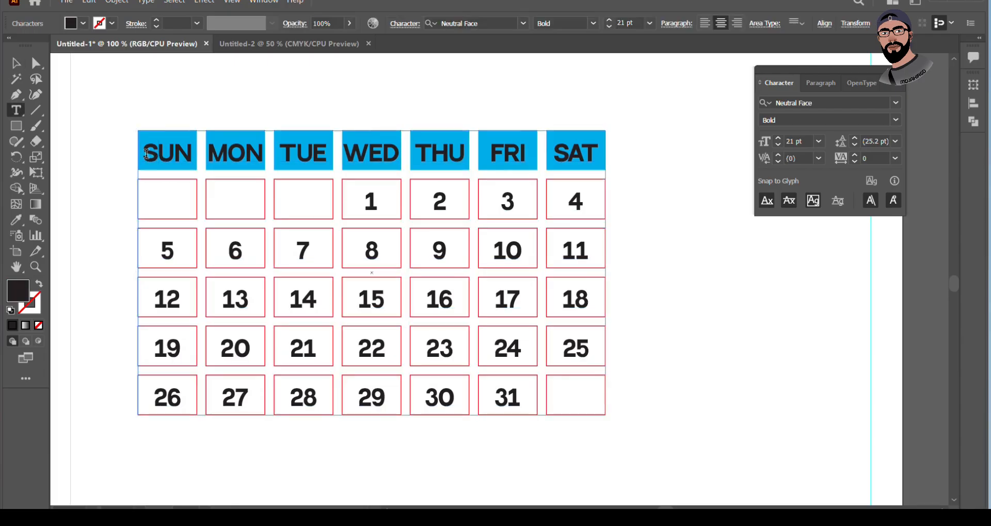
left_click_drag(142, 154, 600, 159)
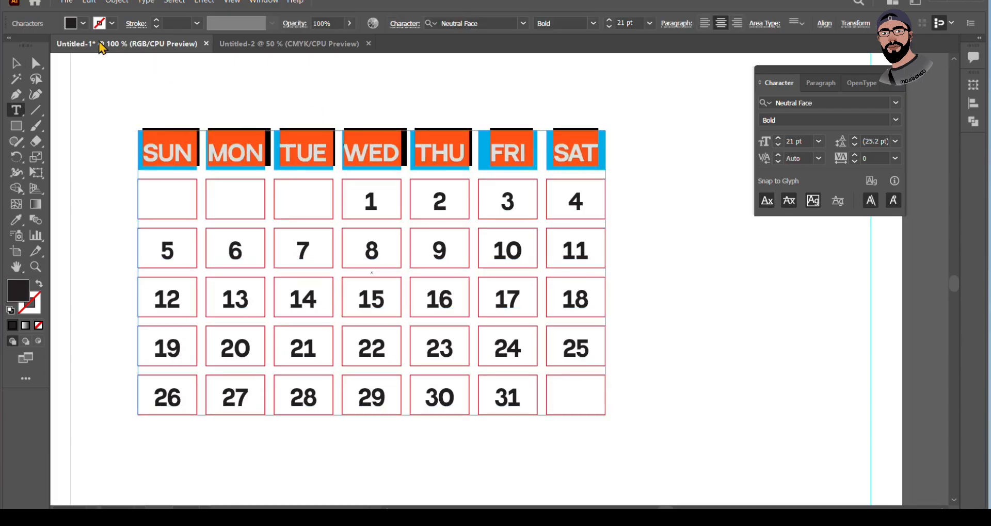
left_click(82, 23)
left_click(17, 52)
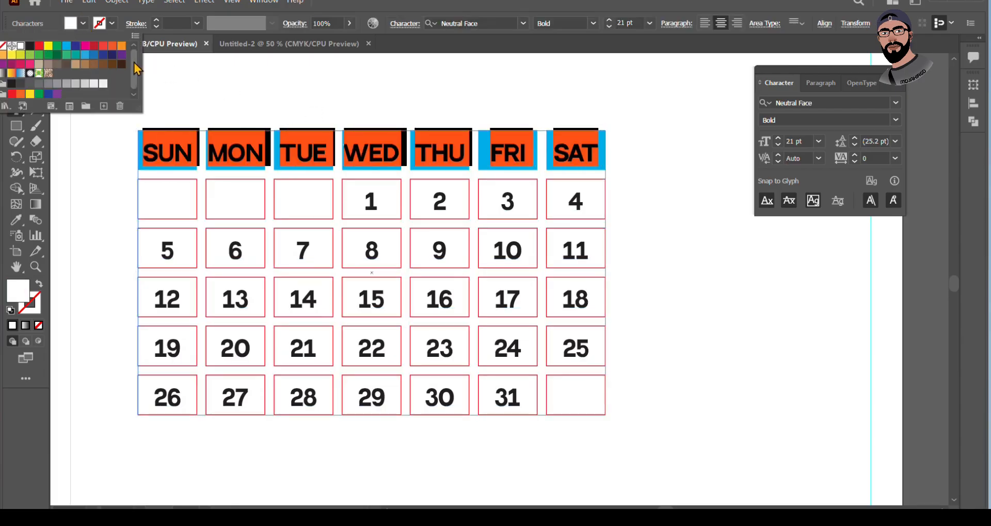
key("Escape")
key("Escape")
left_click(155, 86)
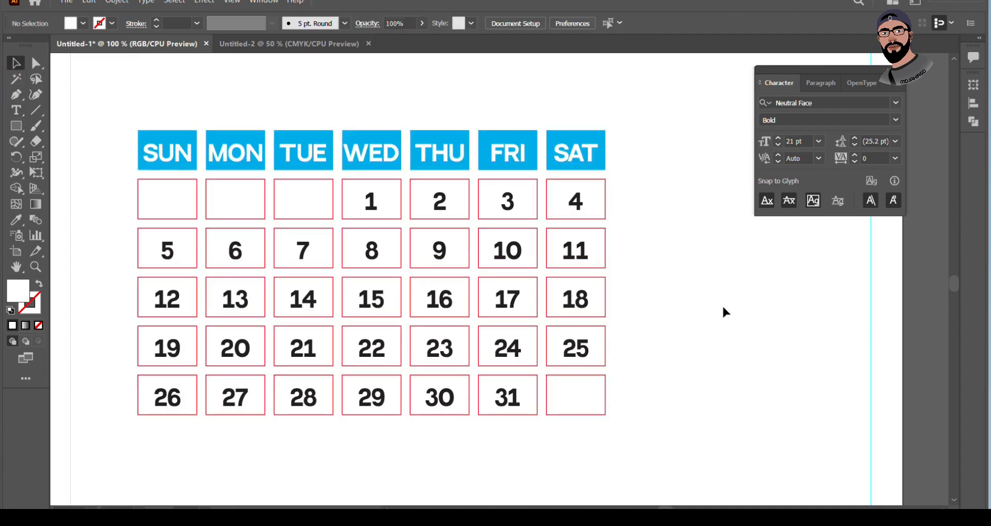
Isolate the cell group, fill the FRI and SAT header cells with red, and exit isolation mode.
double_click(596, 149)
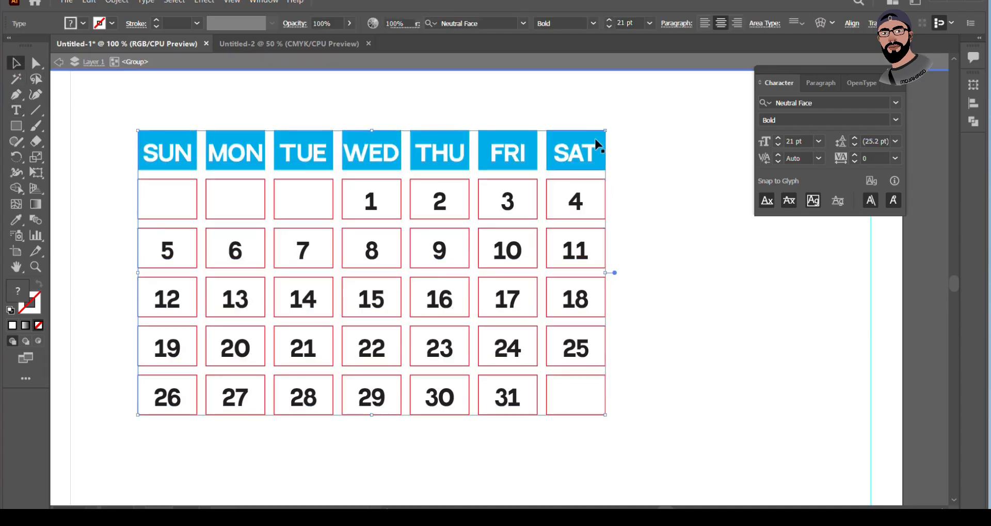
left_click(512, 150, "shift")
left_click(83, 24)
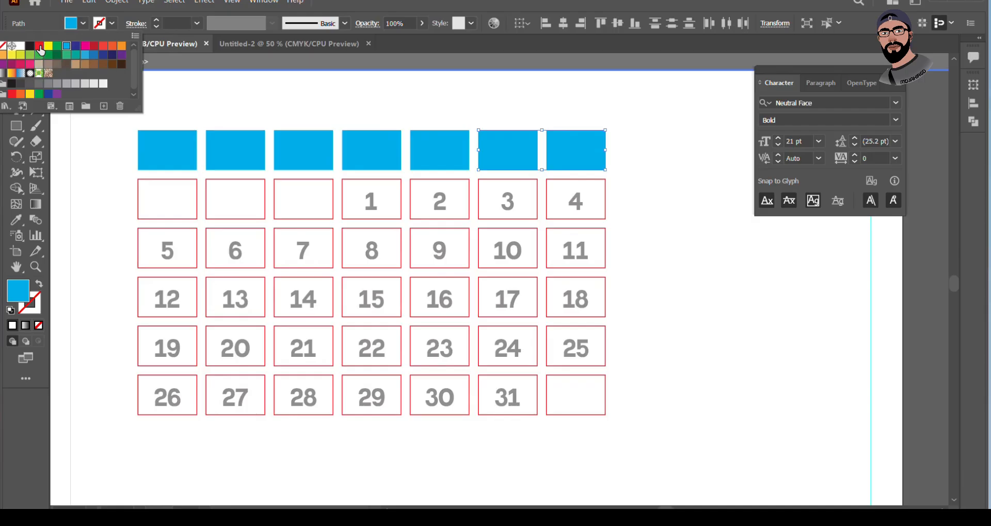
left_click(39, 46)
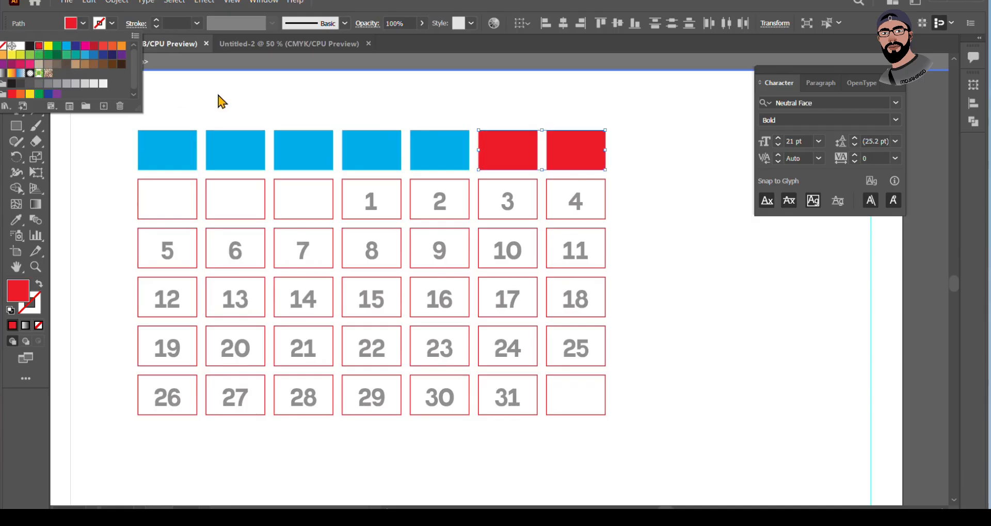
double_click(665, 197)
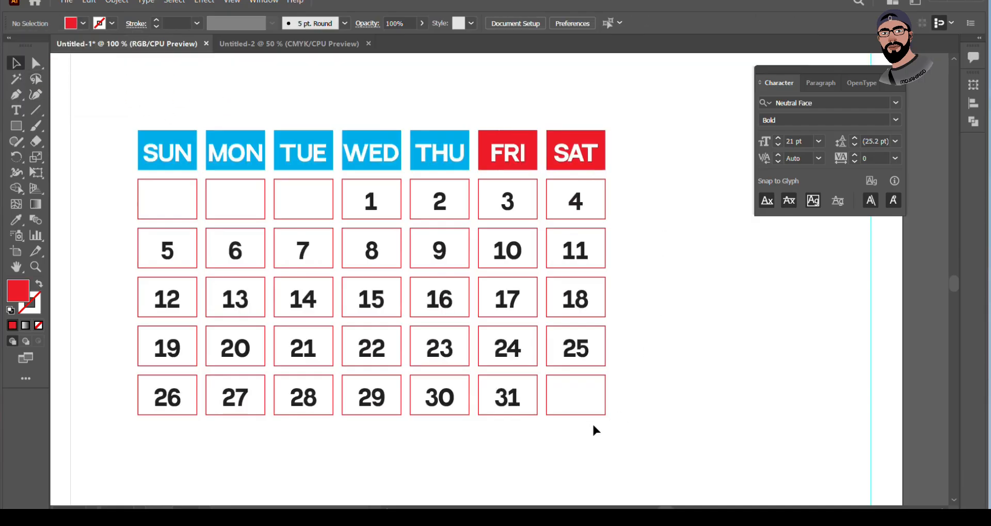
Isolate the cell group and change the stroke of all date cells below the header row to light blue.
double_click(546, 186)
mouse_move(119, 196)
left_mouse_down()
mouse_move(419, 398)
mouse_move(653, 473)
left_mouse_up()
left_click(101, 24)
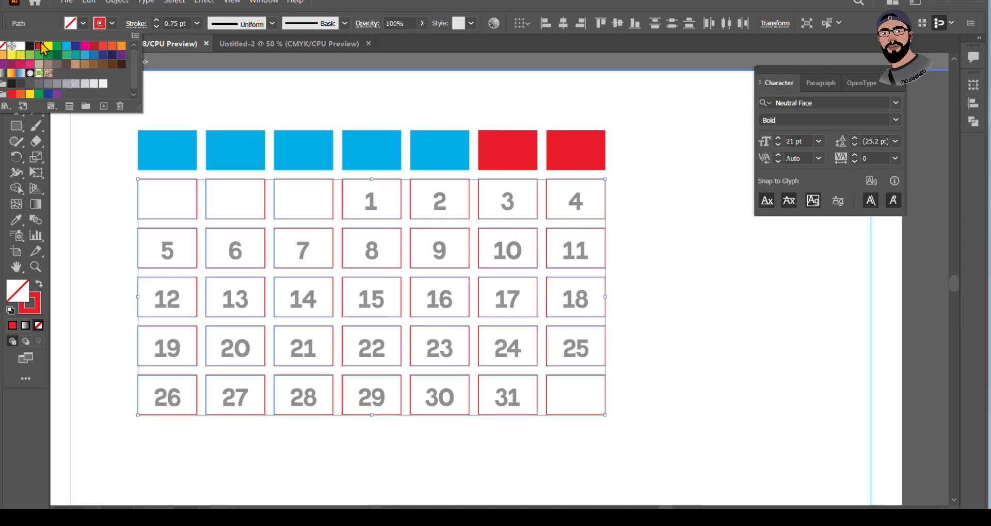
left_click(63, 49)
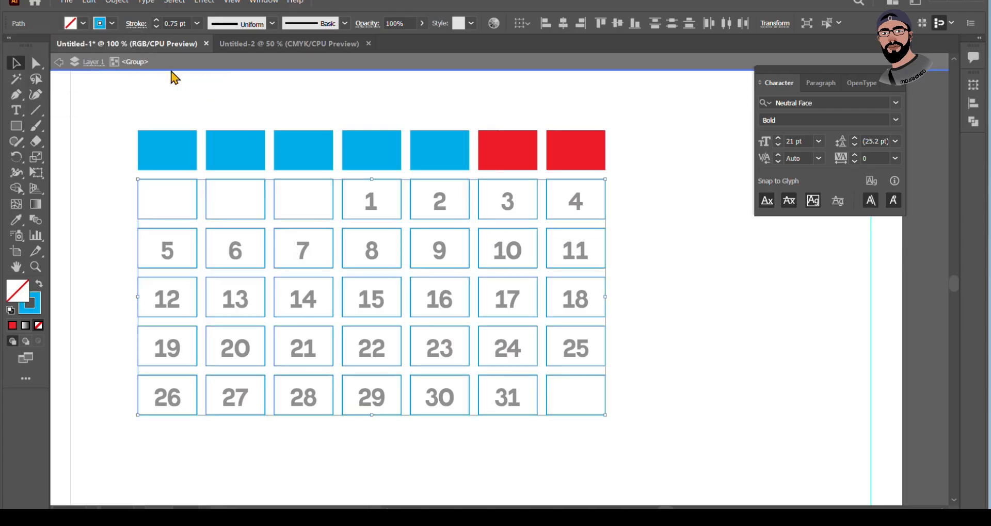
Try stroke weights of 7 pt, 4 pt and 0.75 pt on the date cells.
left_click(181, 24)
type("7")
key("Return")
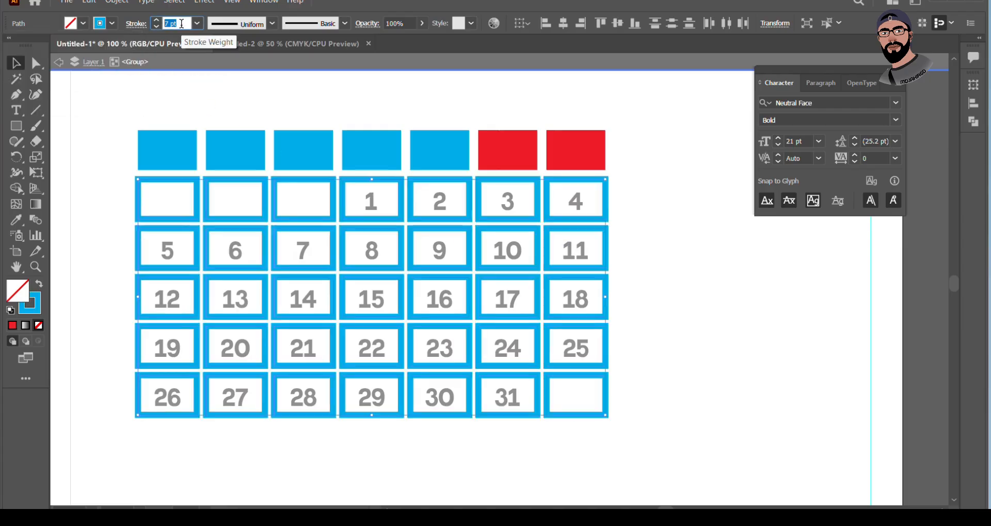
type("5")
key("Return")
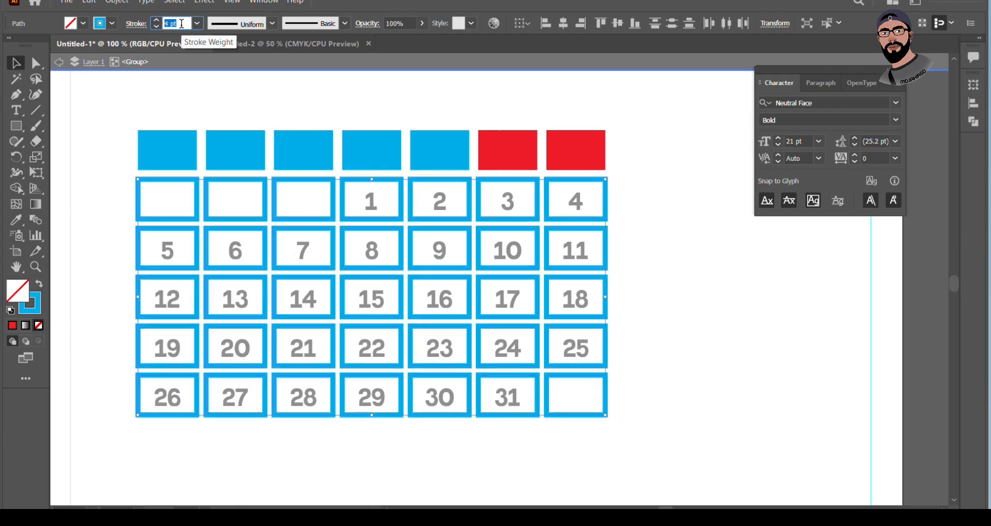
type("0.75")
key("Return")
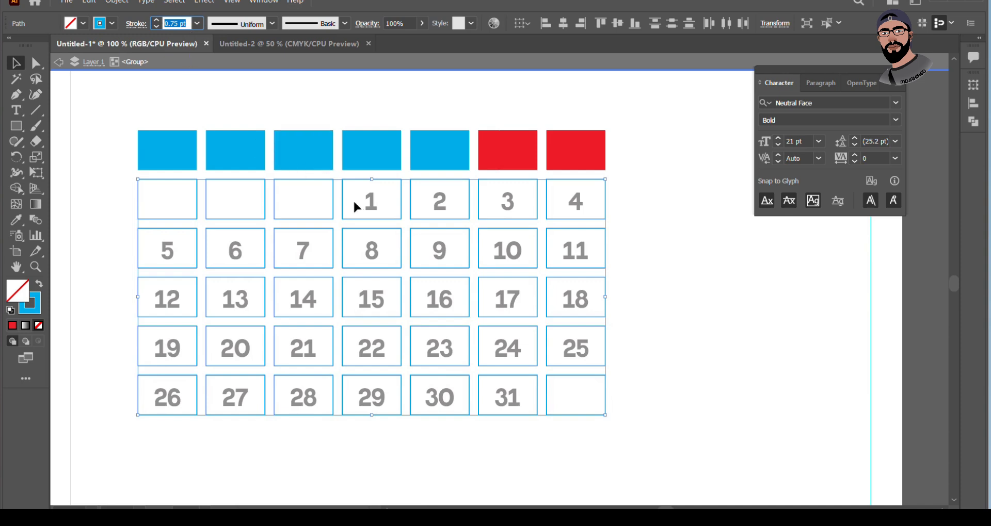
Set the date cells' stroke weight to 0.5 pt and exit the group's isolation mode.
type("0.5")
key("Return")
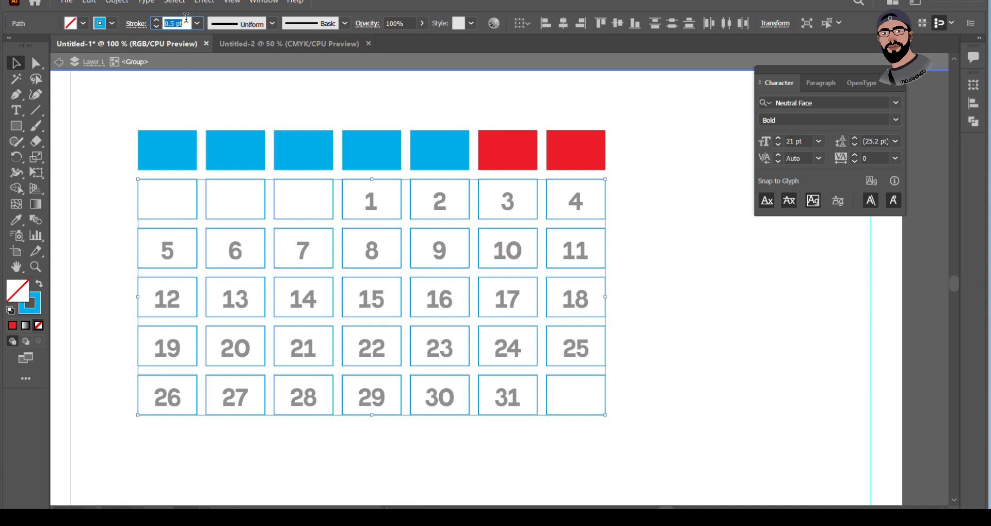
left_click(198, 109)
double_click(714, 338)
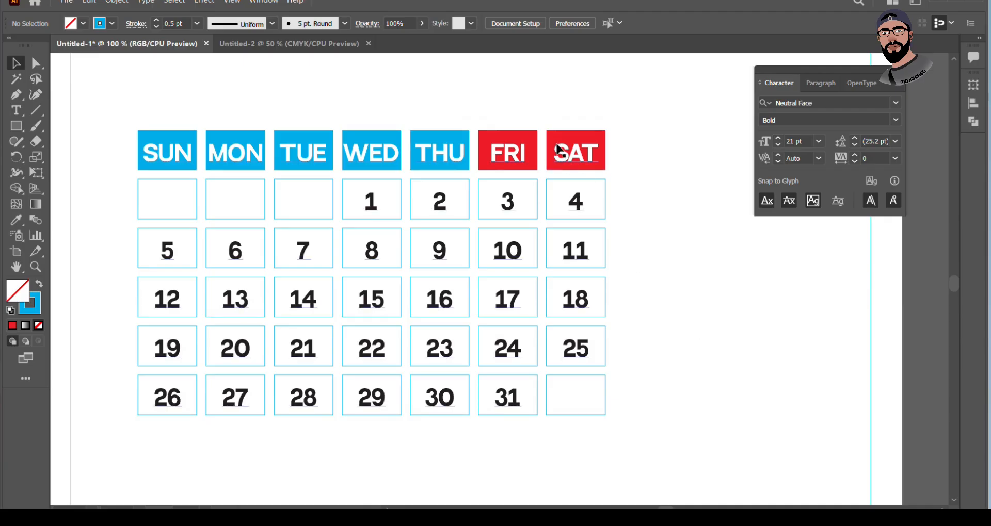
Isolate the cell group and round the corners of the SUN, MON and TUE columns' cells to about 8.5 pt.
double_click(603, 142)
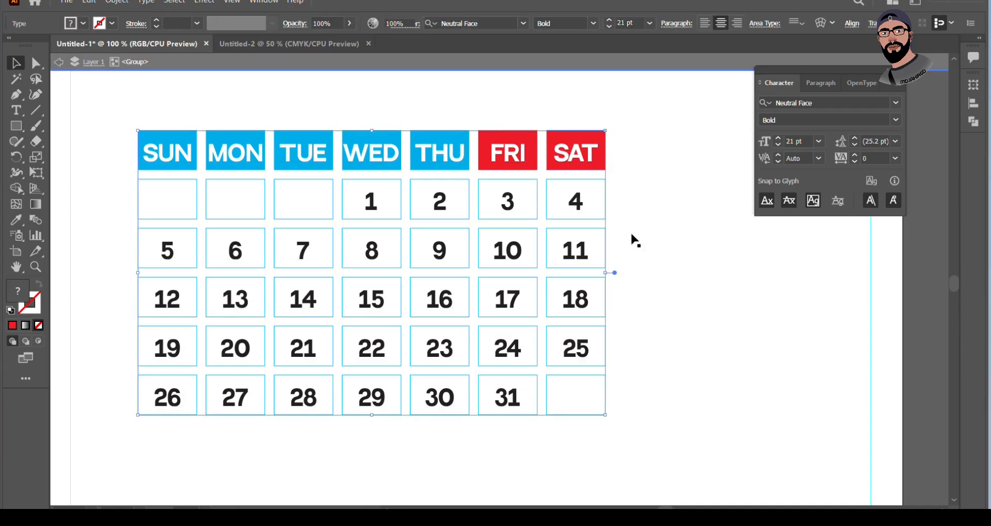
left_click_drag(126, 124, 594, 402)
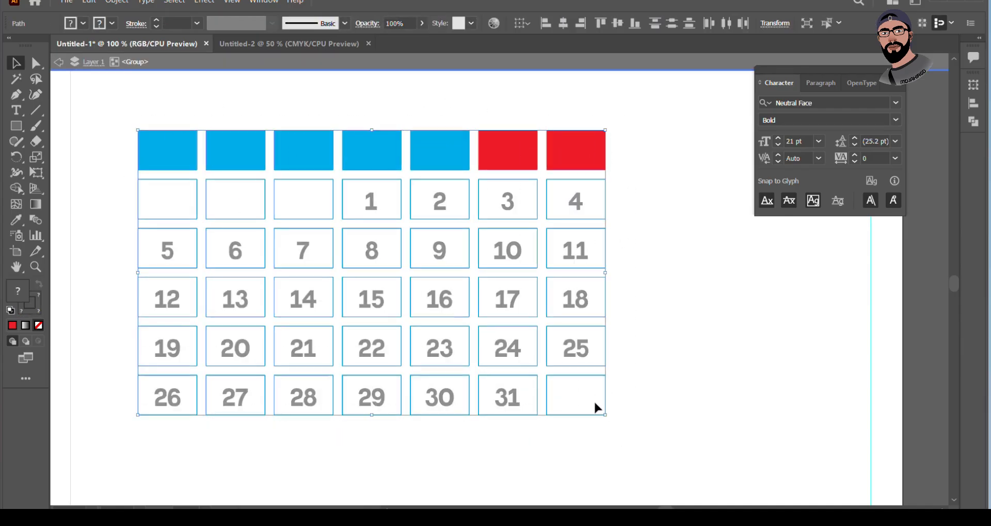
left_click(38, 65)
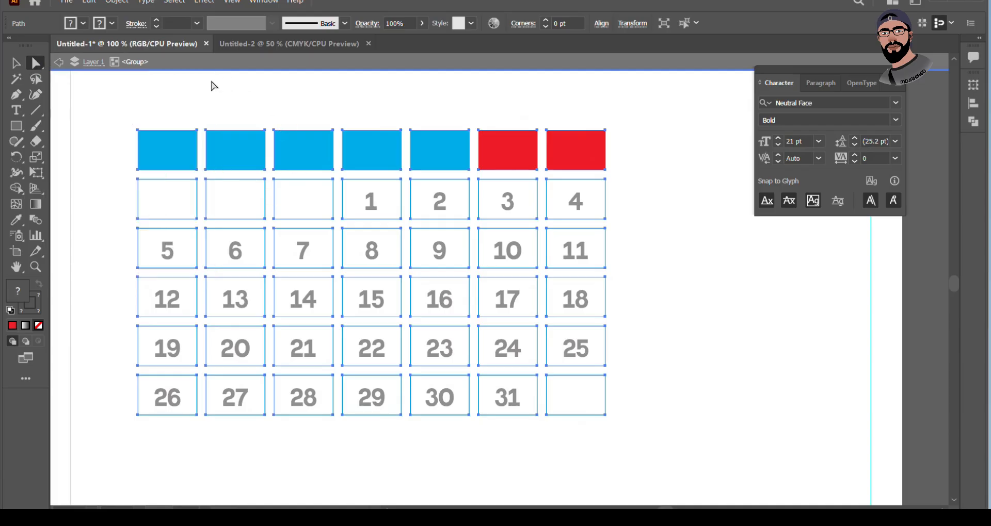
left_click_drag(120, 110, 339, 425)
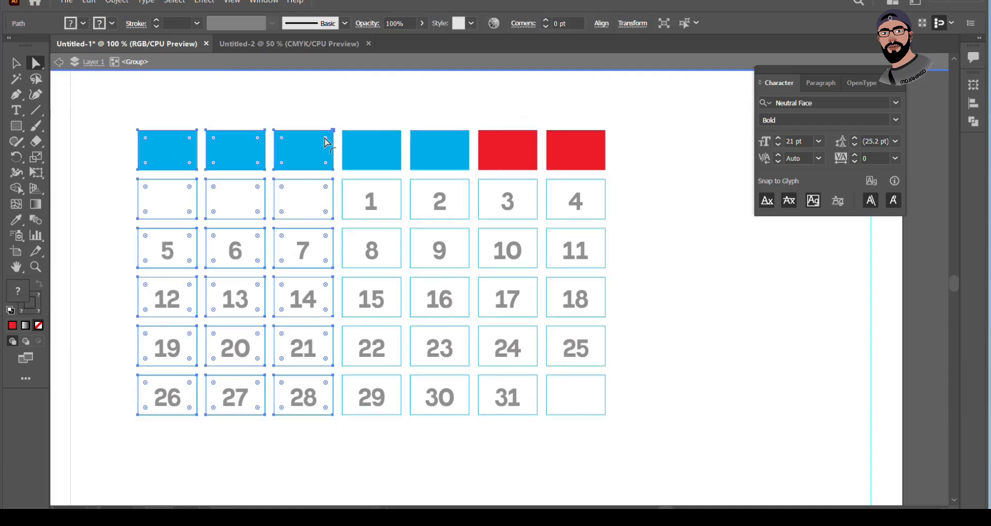
left_click_drag(326, 143, 317, 147)
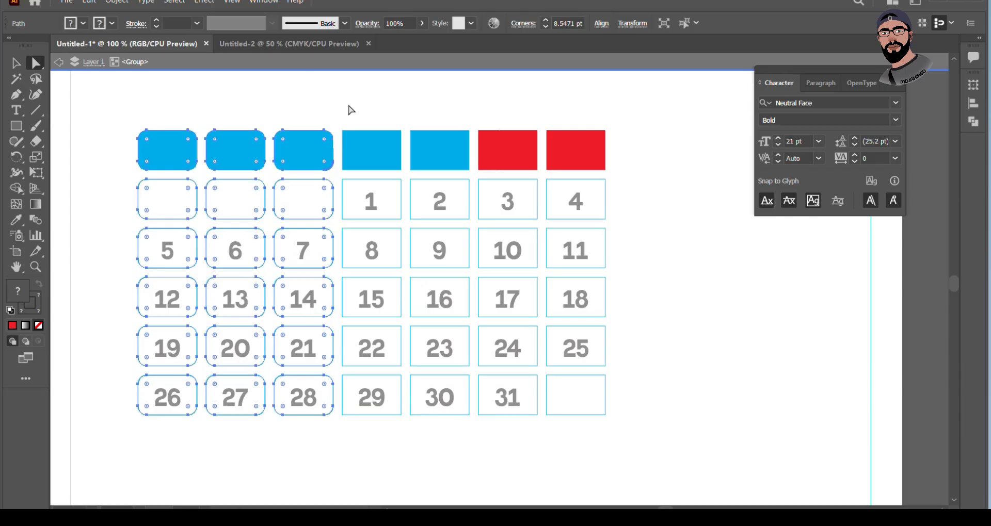
left_click_drag(346, 105, 569, 368)
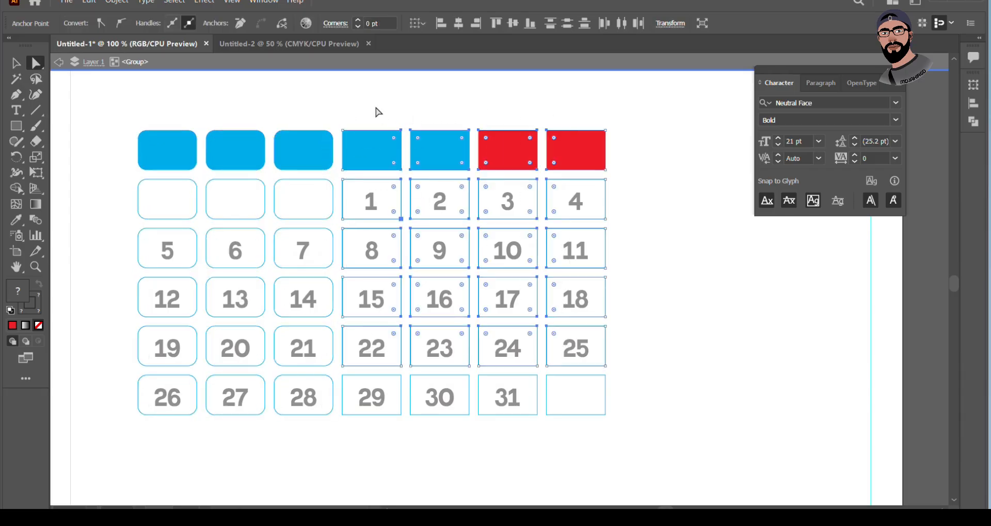
left_click(368, 99)
left_click_drag(337, 106, 616, 436)
left_click(406, 99)
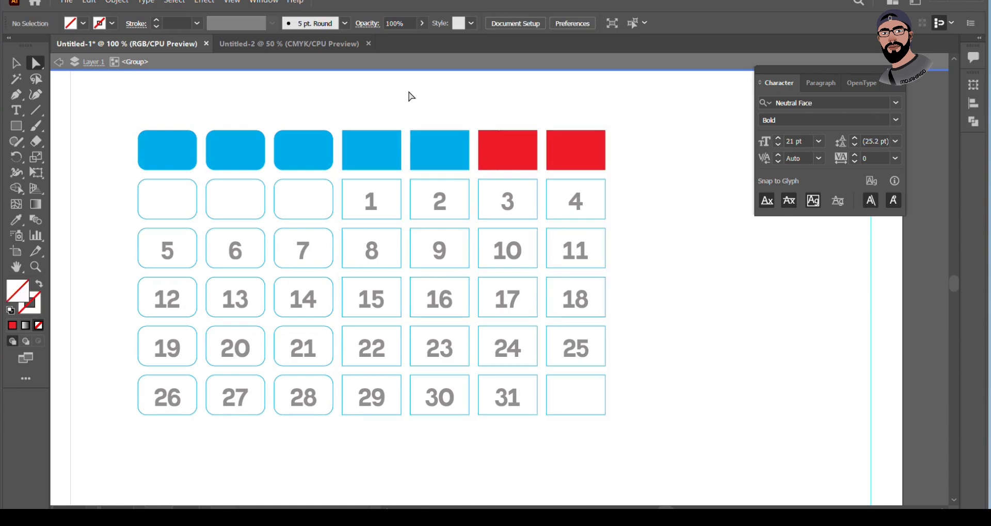
Round the corners of the THU to SAT columns' cells and the WED column's cells by about 8 pt, and exit isolation mode.
left_click_drag(408, 92, 613, 428)
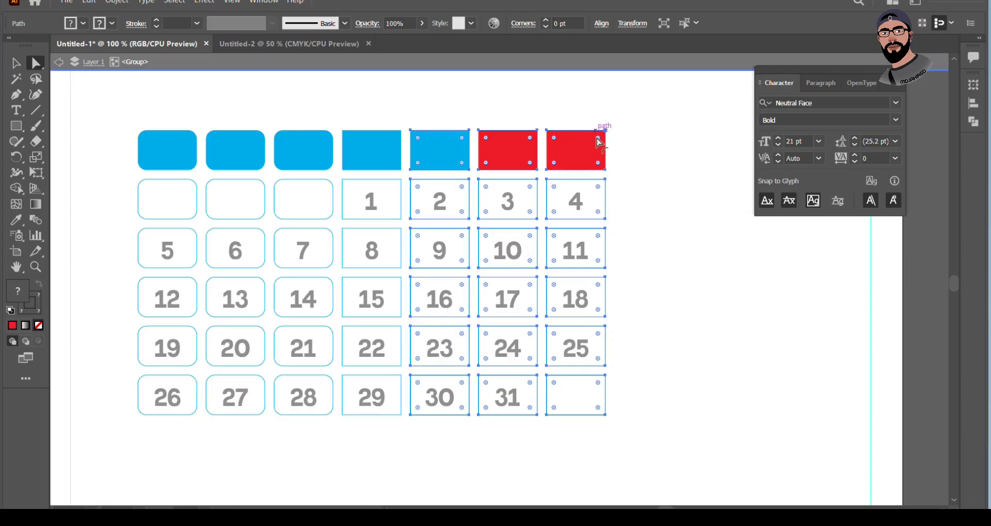
mouse_move(599, 145)
left_mouse_down()
mouse_move(599, 164)
mouse_move(599, 147)
left_mouse_up()
left_click_drag(353, 134, 407, 422)
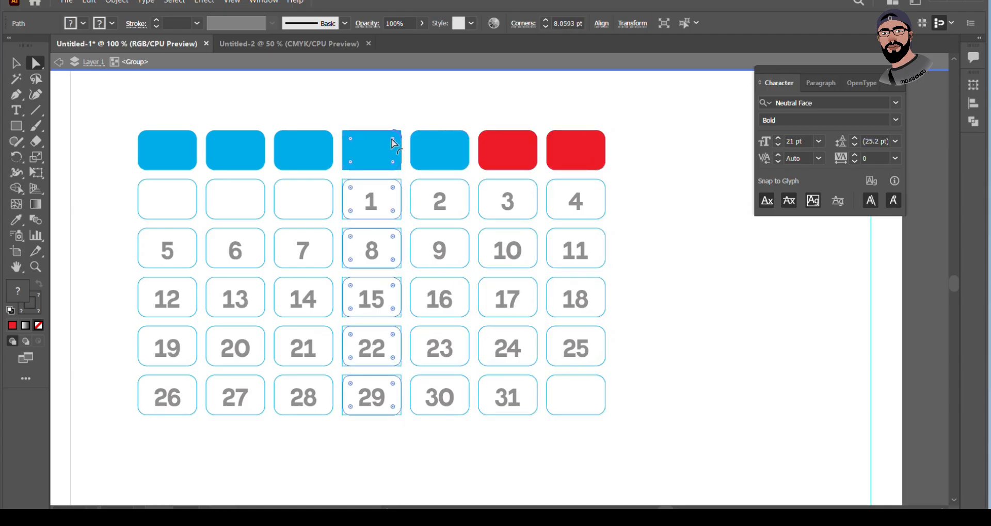
double_click(343, 105)
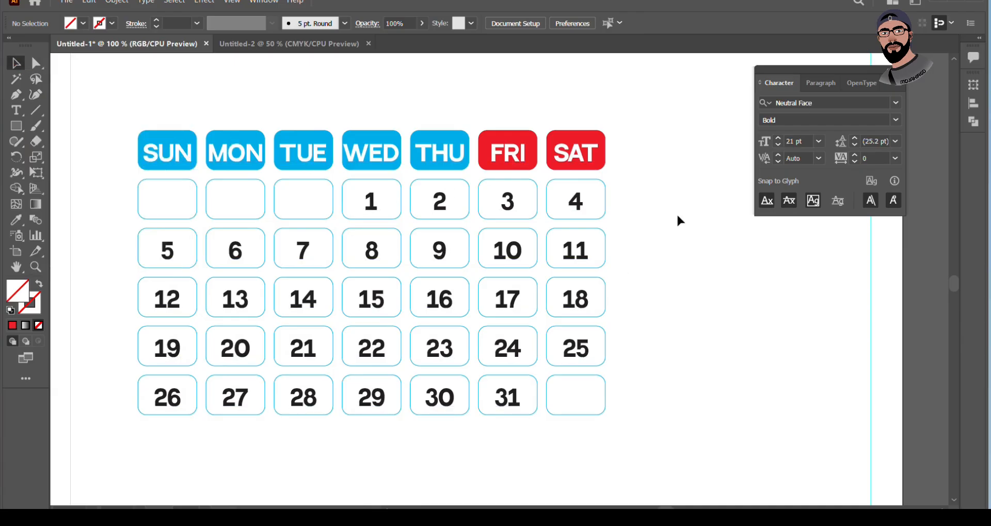
Color the weekend dates 3 and 4 red in the calendar text.
double_click(514, 206)
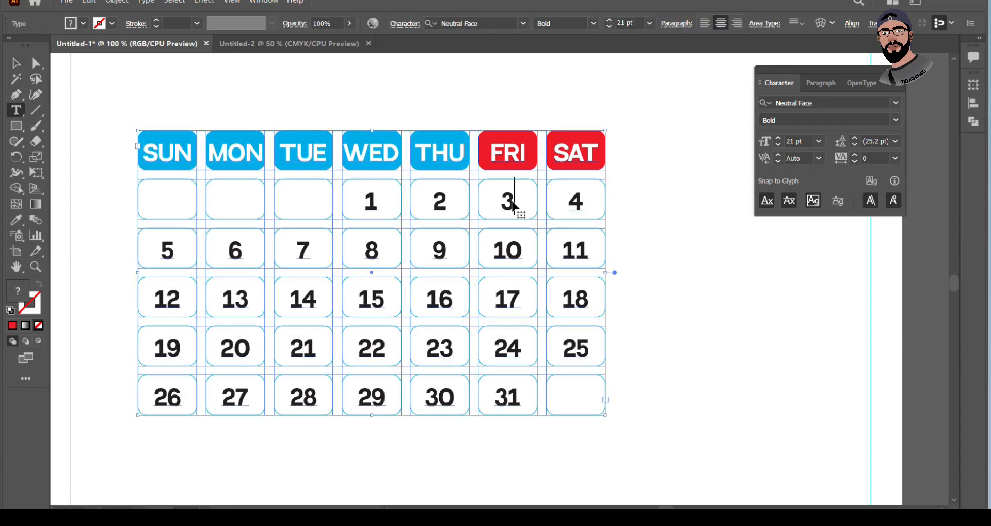
left_click_drag(502, 206, 580, 204)
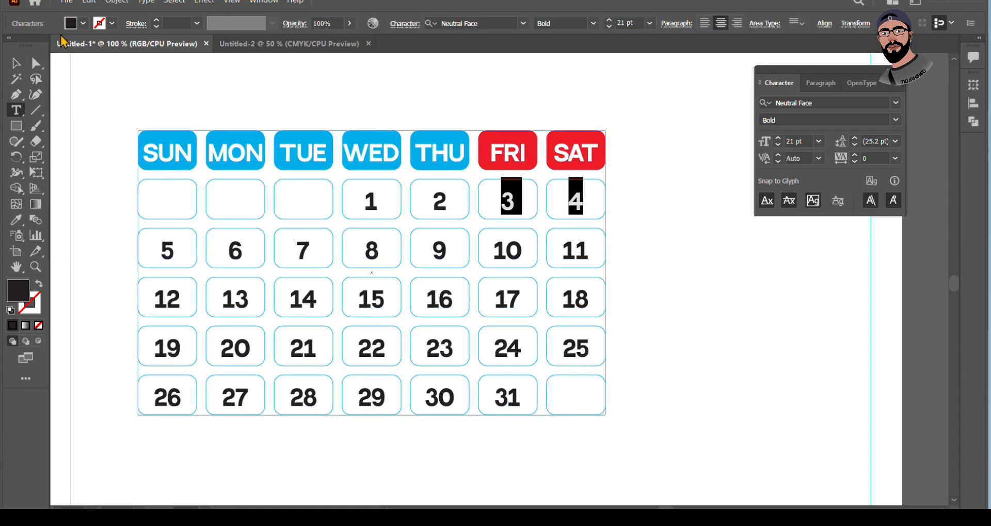
left_click(71, 23)
left_click(38, 46)
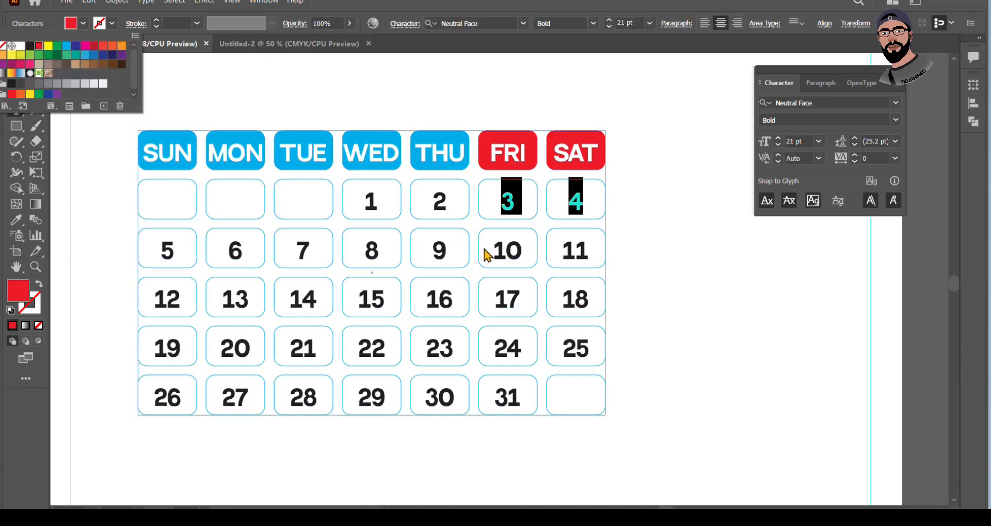
Color the weekend dates 10 and 11 red in the calendar text.
left_click(504, 259)
double_click(504, 255)
left_click_drag(500, 252, 614, 262)
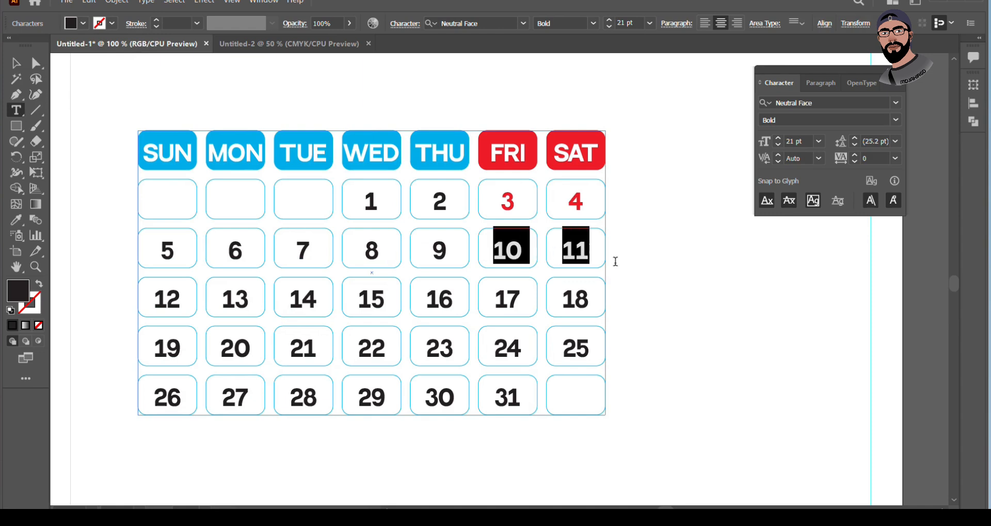
left_click(81, 24)
left_click(39, 46)
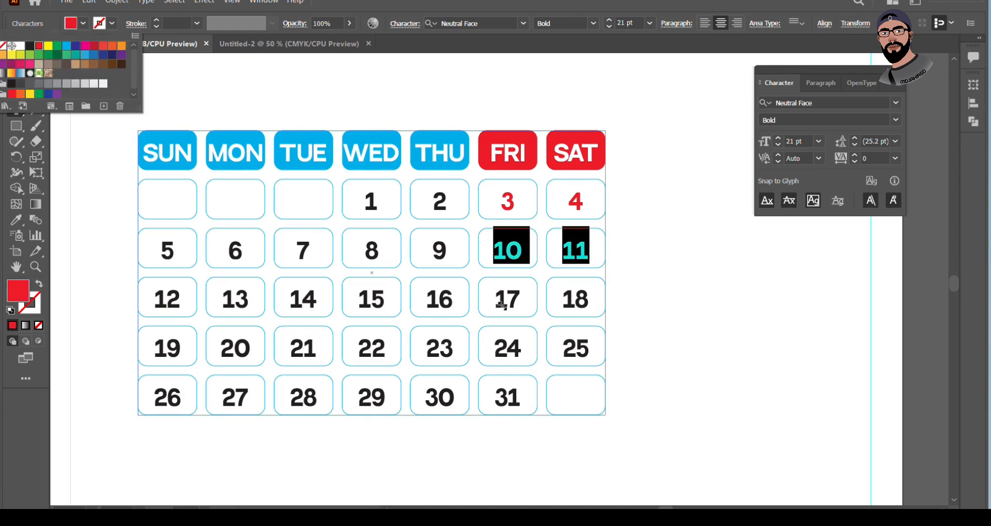
Color the weekend dates 17 and 18 red in the calendar text.
left_click(502, 304)
left_click_drag(498, 301, 593, 303)
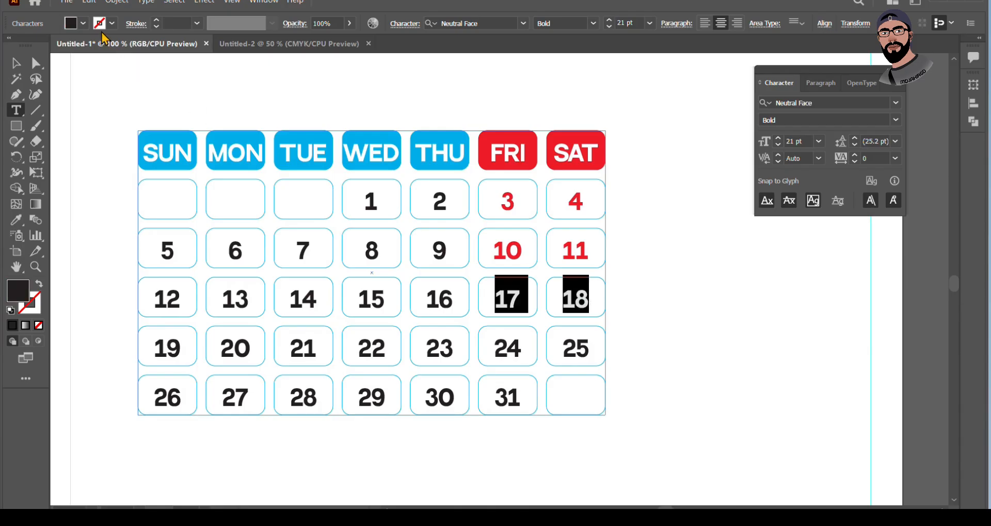
left_click(82, 23)
left_click(39, 46)
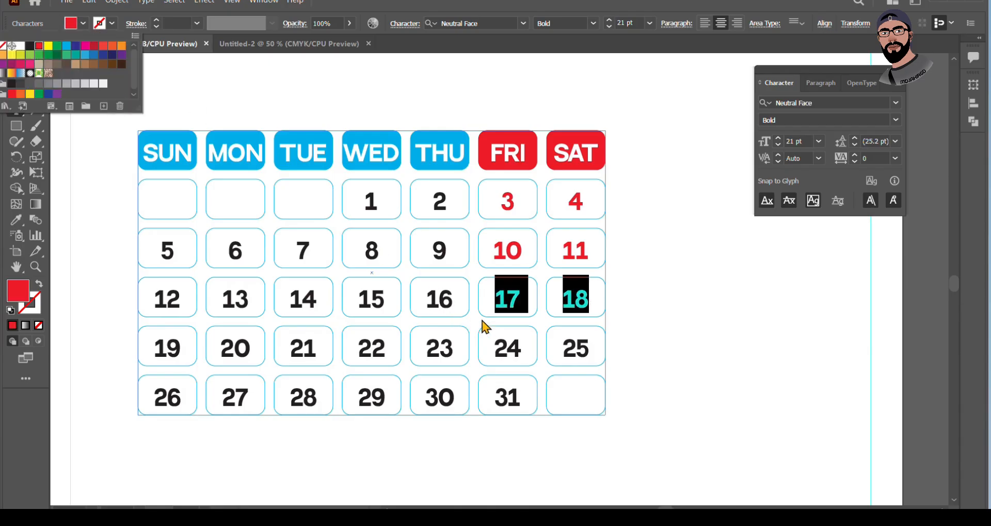
Color the weekend dates 24 and 25 red in the calendar text.
left_click(485, 327)
left_click_drag(495, 345, 588, 347)
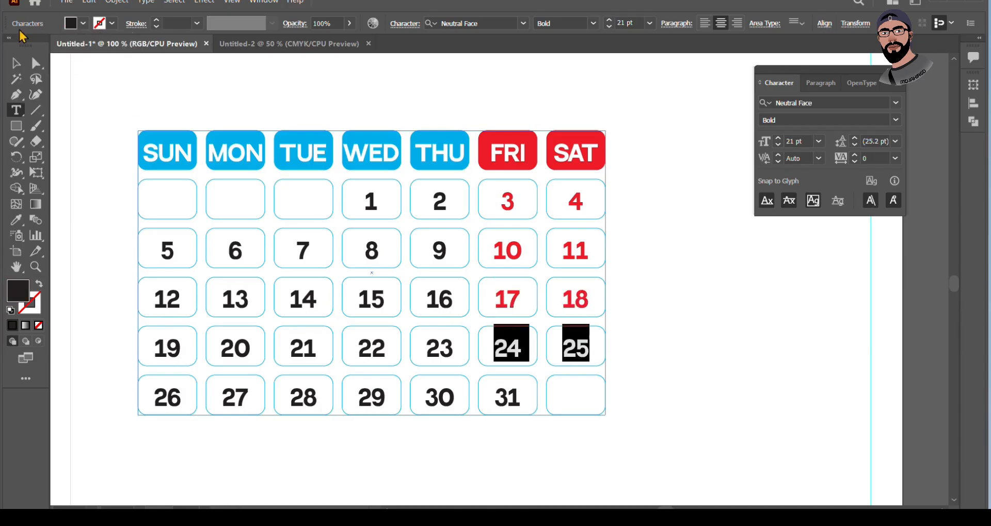
left_click(83, 23)
left_click(39, 46)
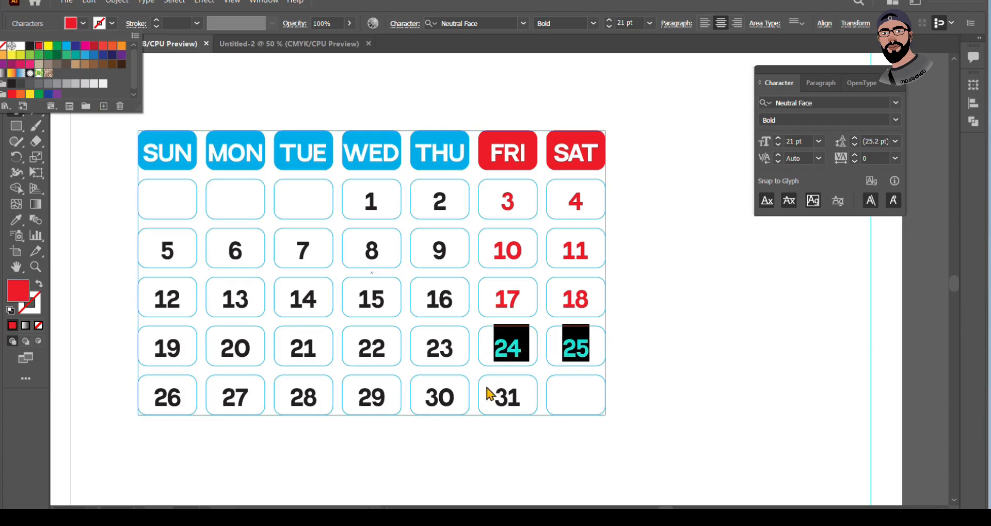
Color the Friday date 31 red in the calendar text and deselect the text.
mouse_move(508, 398)
left_mouse_down()
mouse_move(522, 398)
mouse_move(492, 398)
left_mouse_up()
left_click(83, 23)
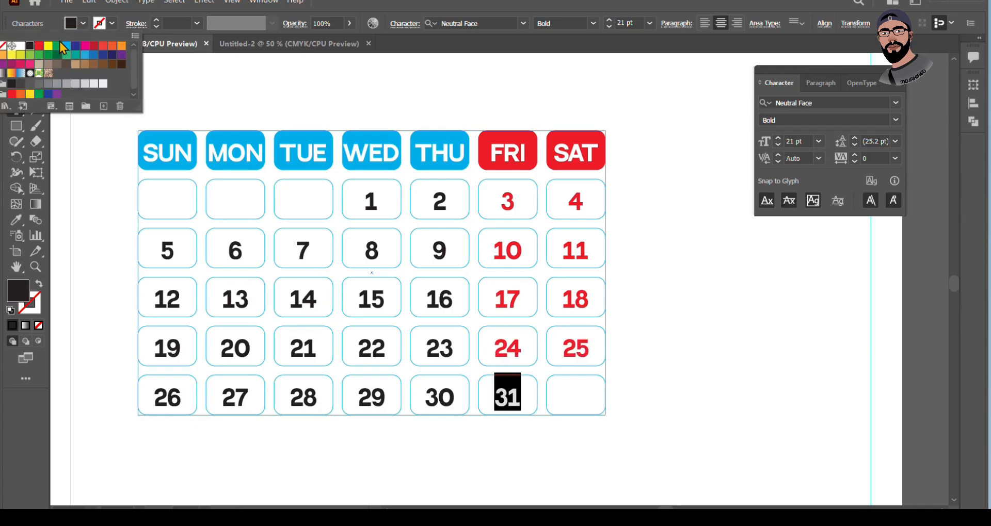
left_click(37, 47)
left_click(16, 62)
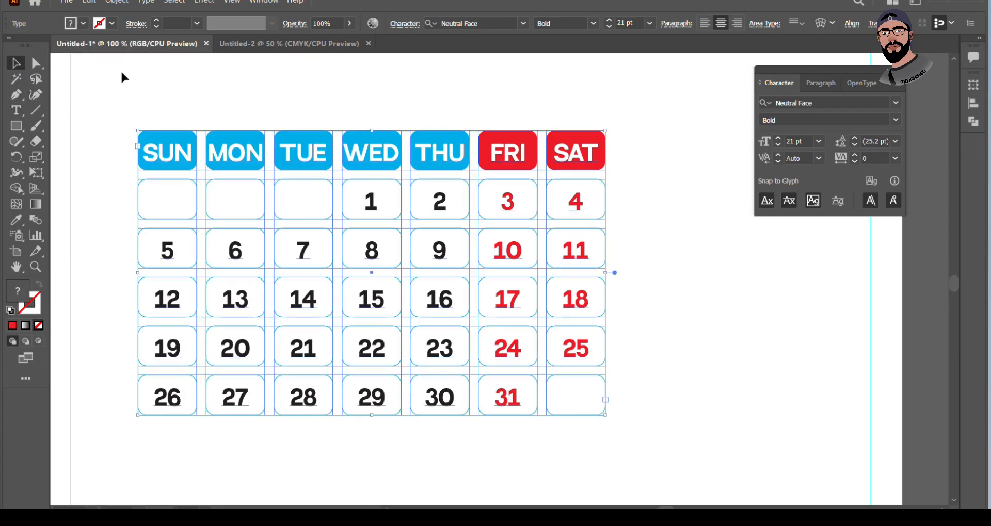
left_click(725, 350)
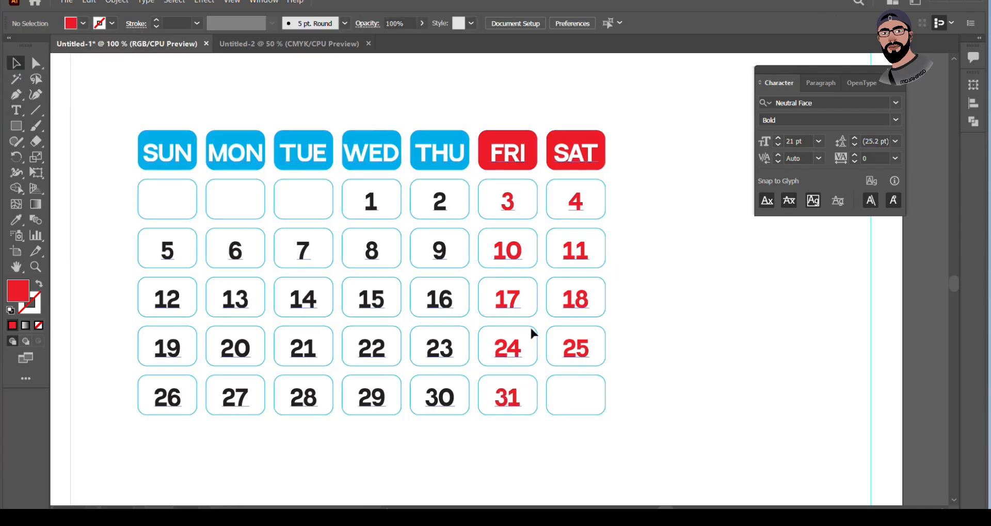
scroll(408, 283, "down", 1)
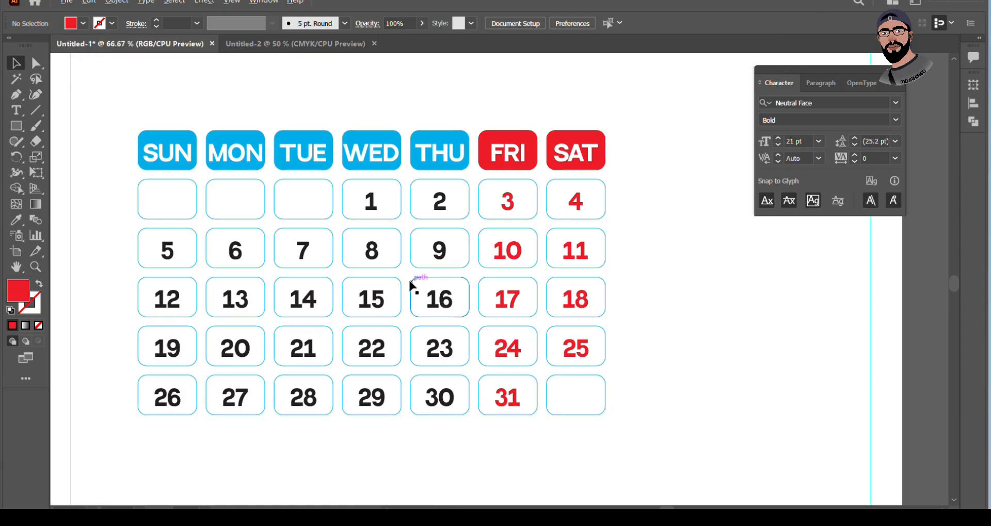
scroll(429, 299, "up", 1)
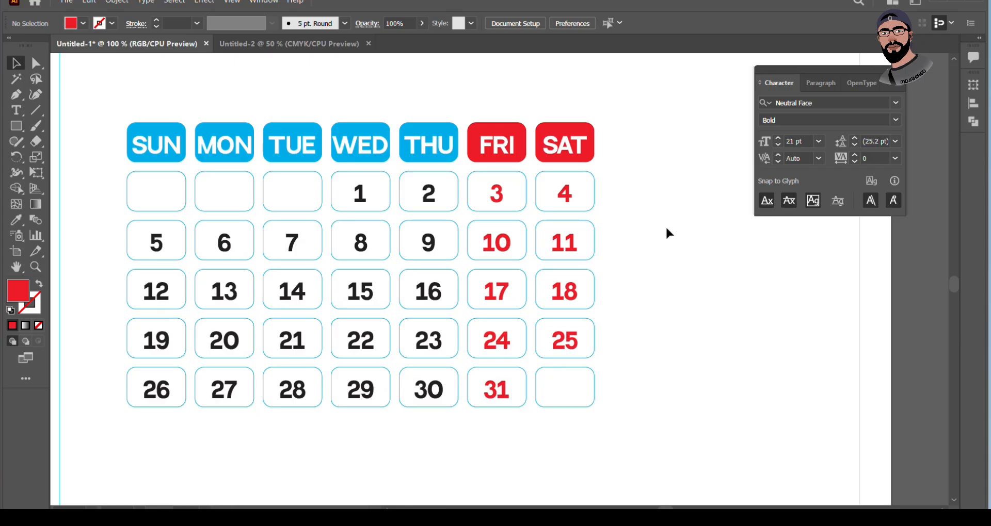
left_click_drag(593, 139, 635, 158)
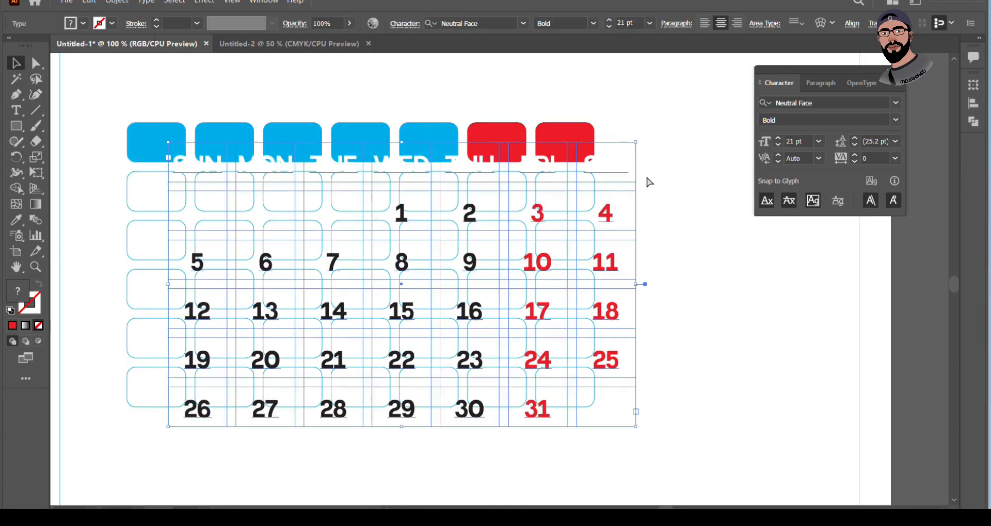
key("ctrl+z")
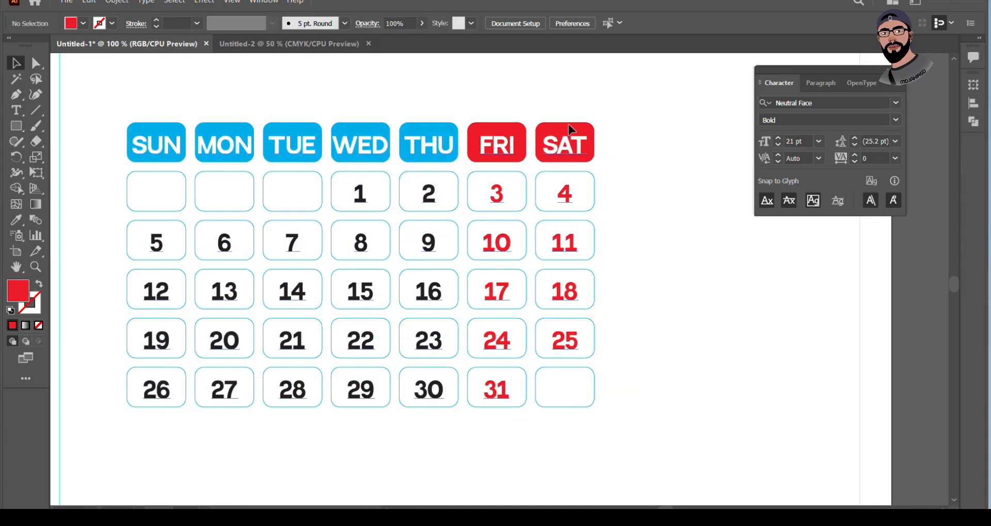
double_click(570, 127)
left_click_drag(100, 99, 716, 470)
left_click(673, 383)
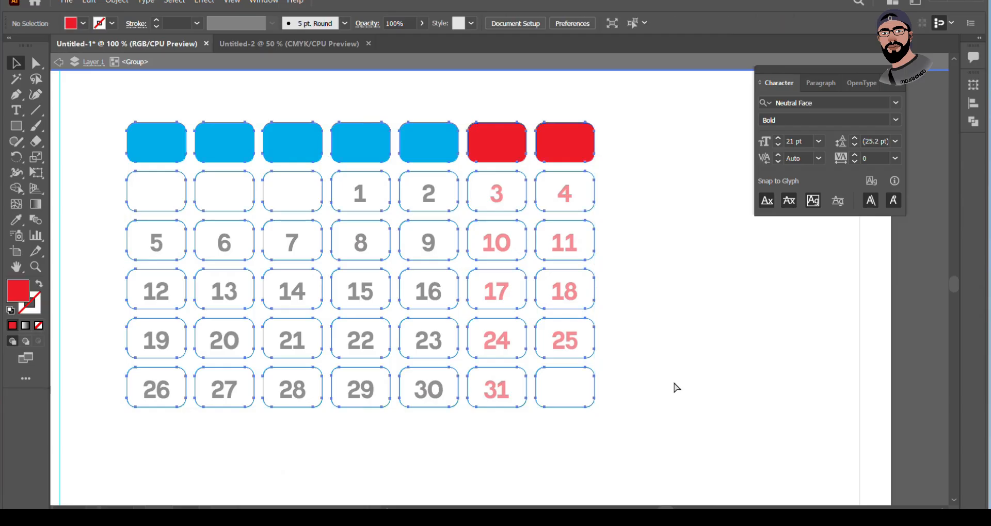
double_click(673, 382)
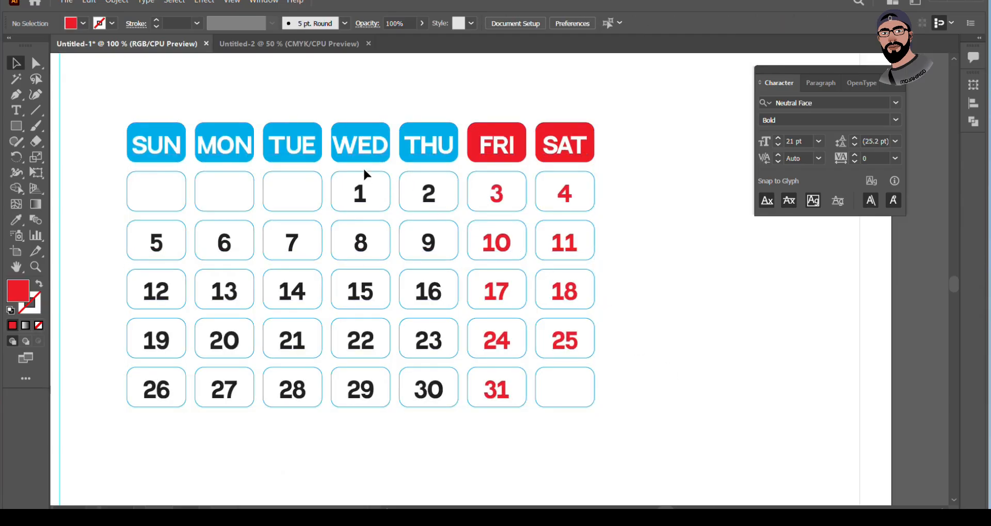
left_click(383, 157)
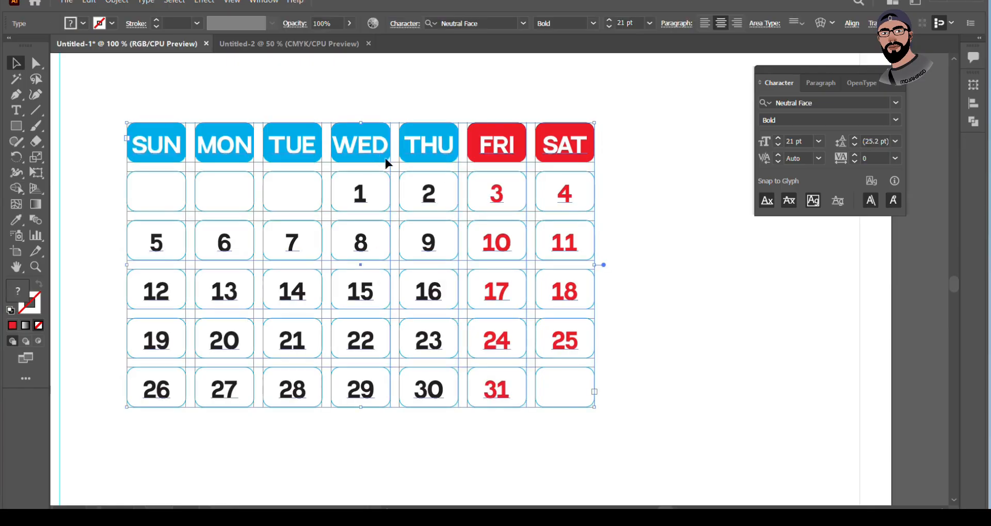
left_click(749, 273)
left_click_drag(517, 149, 602, 245)
left_click_drag(497, 135, 556, 189)
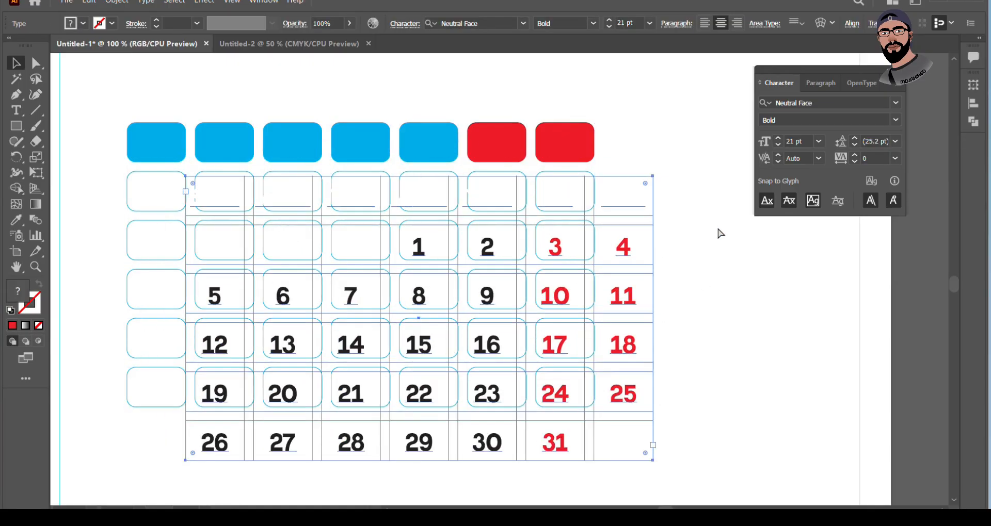
key("ctrl+z")
Set the fill of the whole calendar text to black and deselect it.
left_click(83, 23)
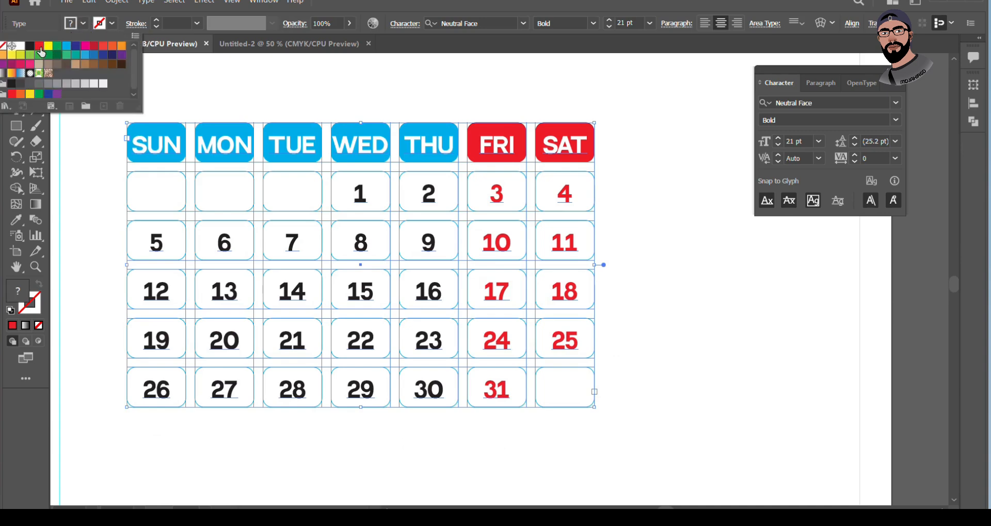
left_click(30, 47)
left_click(718, 289)
left_click(725, 292)
scroll(388, 178, "down", 1)
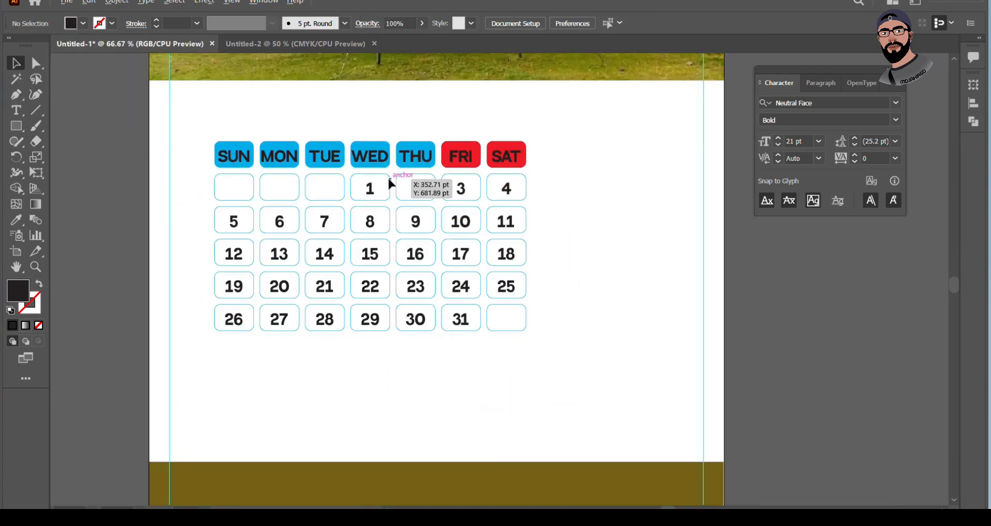
scroll(385, 178, "down", 2)
scroll(386, 182, "down", 1)
scroll(386, 182, "up", 1)
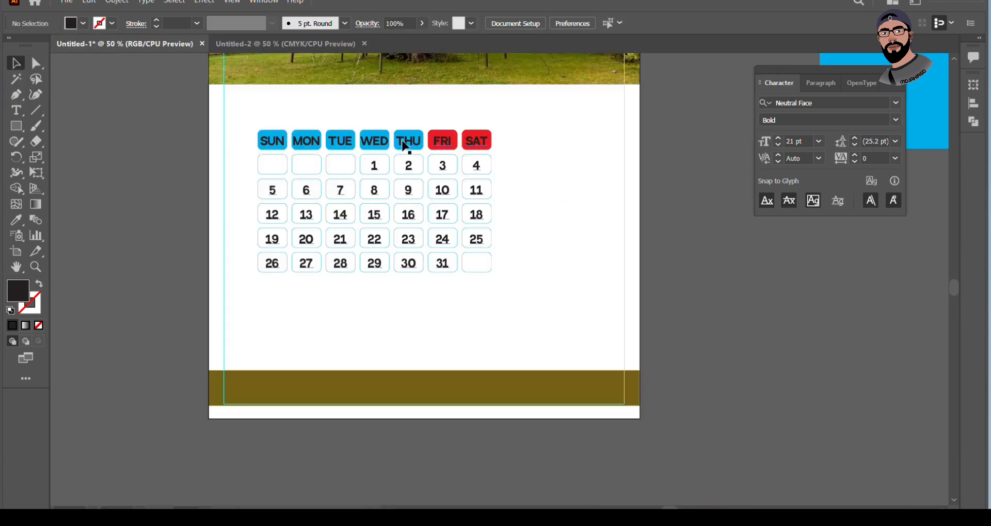
left_click_drag(405, 147, 717, 226)
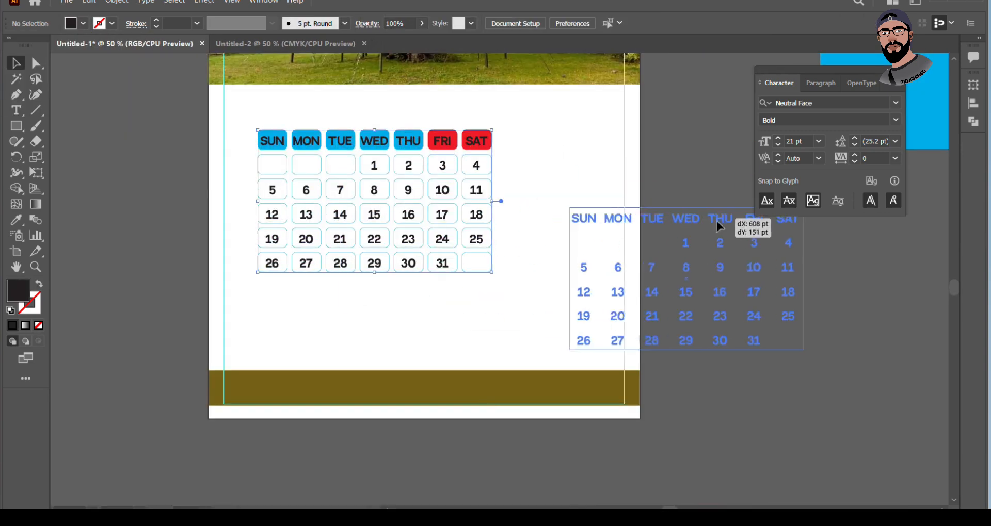
left_click(516, 297)
left_click_drag(507, 295, 241, 116)
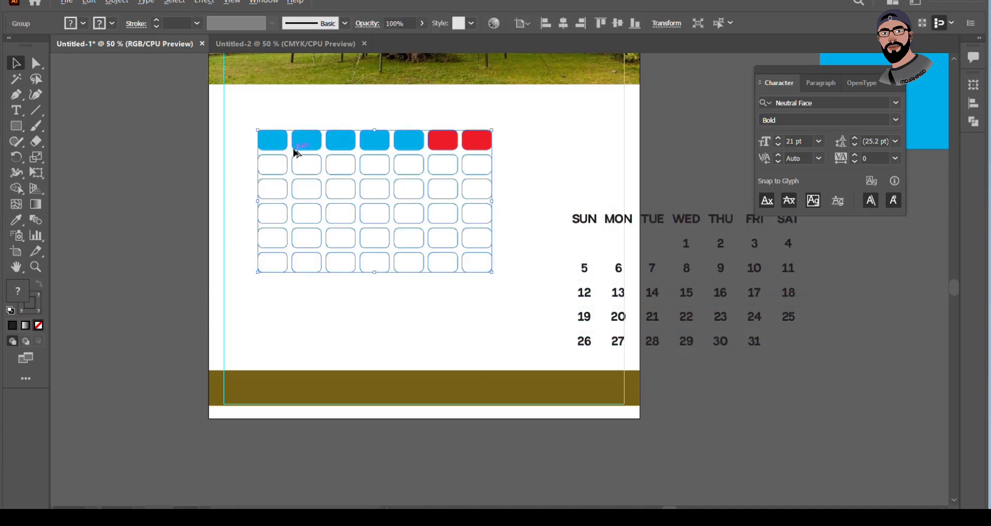
scroll(297, 154, "down", 1)
left_click(443, 254)
key("ctrl+z")
Place a copy of the whole calendar, cells and text, on the pasteboard to the lower right of the page.
left_click(441, 251)
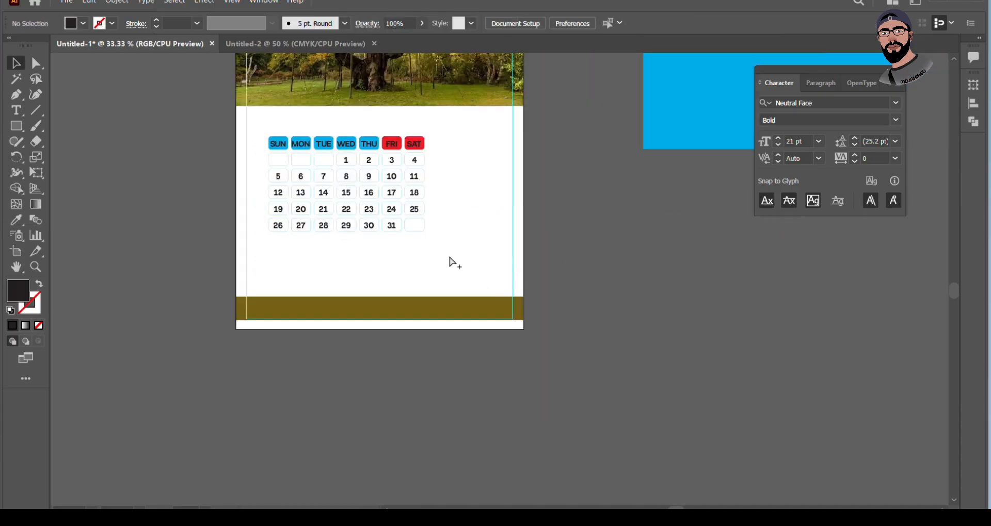
left_click_drag(449, 261, 713, 345)
left_click(429, 206)
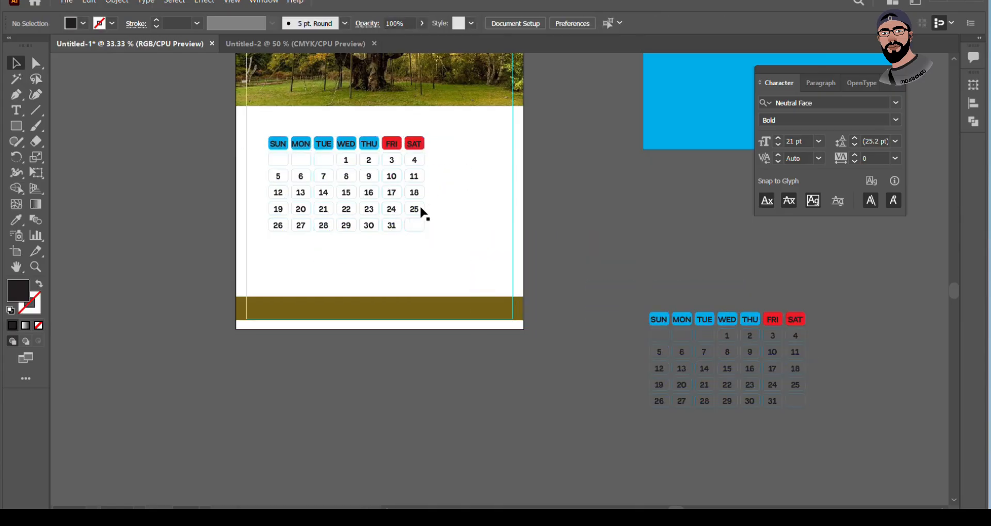
Move the page's calendar text off its cells and delete the colored cell grid left behind.
scroll(419, 208, "up", 1)
left_click_drag(414, 140, 502, 208)
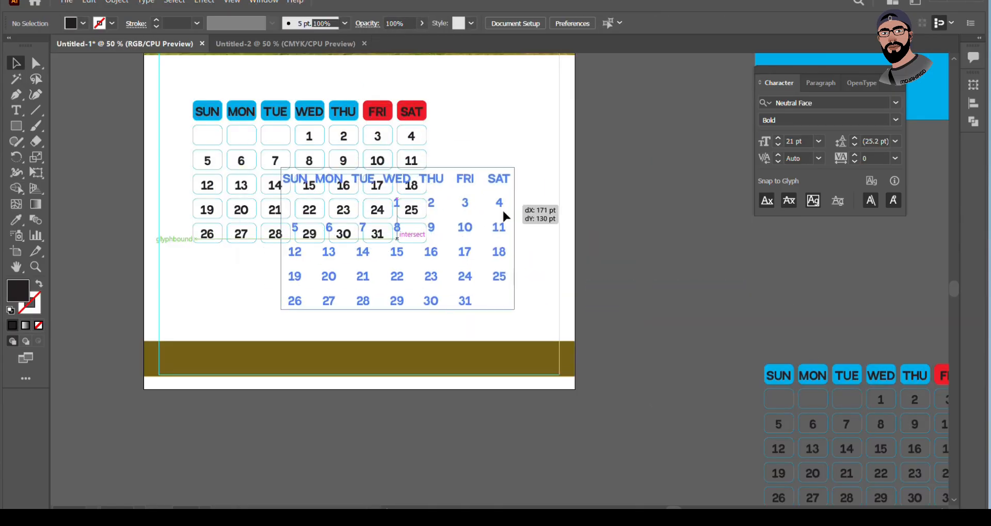
left_click_drag(417, 181, 417, 180)
left_click_drag(516, 178, 671, 184)
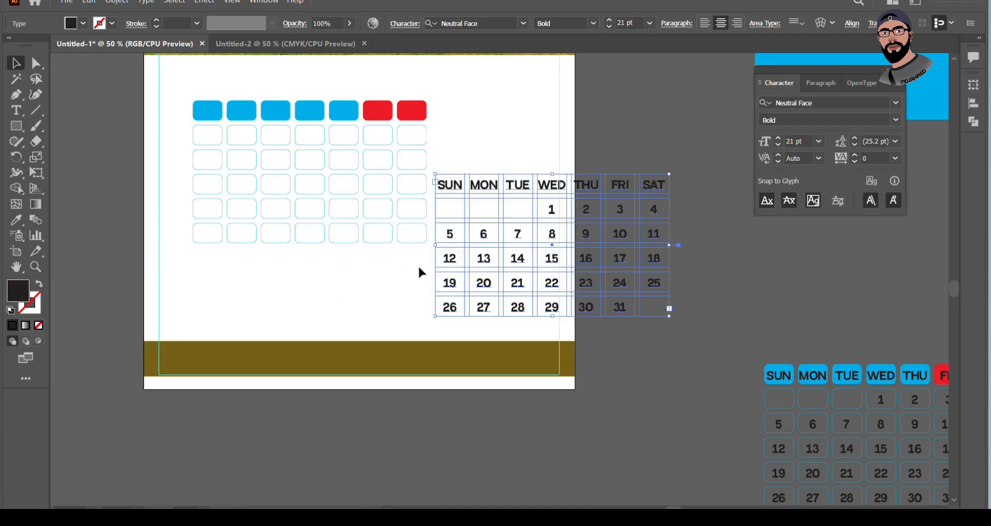
left_click(419, 265)
left_click_drag(424, 268, 195, 93)
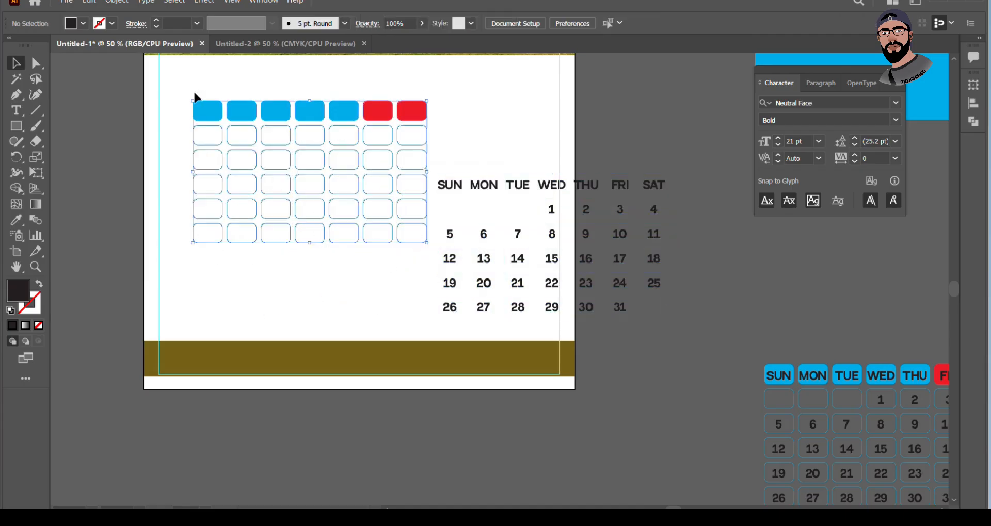
key("Delete")
Move the calendar text back onto the page's white area, between the photo and the brown band, and deselect it.
left_click_drag(497, 194, 302, 134)
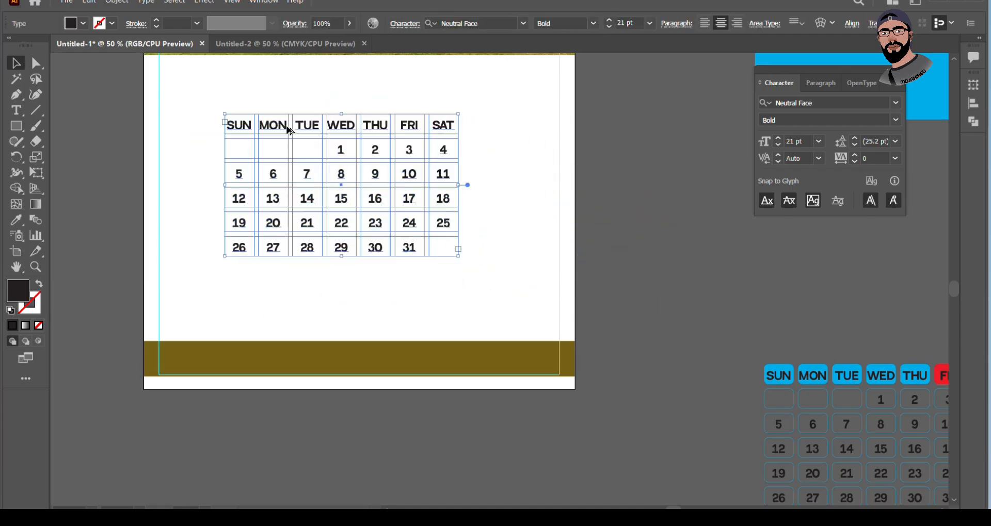
scroll(302, 134, "up", 2)
left_click(701, 356)
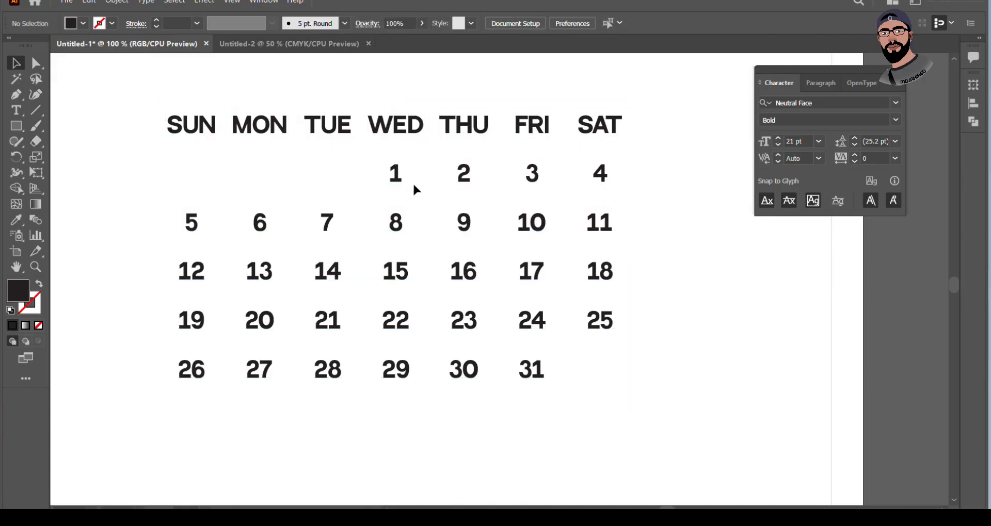
Insert a tab before the date 1 to shift all dates one cell, so the month starts on Thursday.
double_click(399, 175)
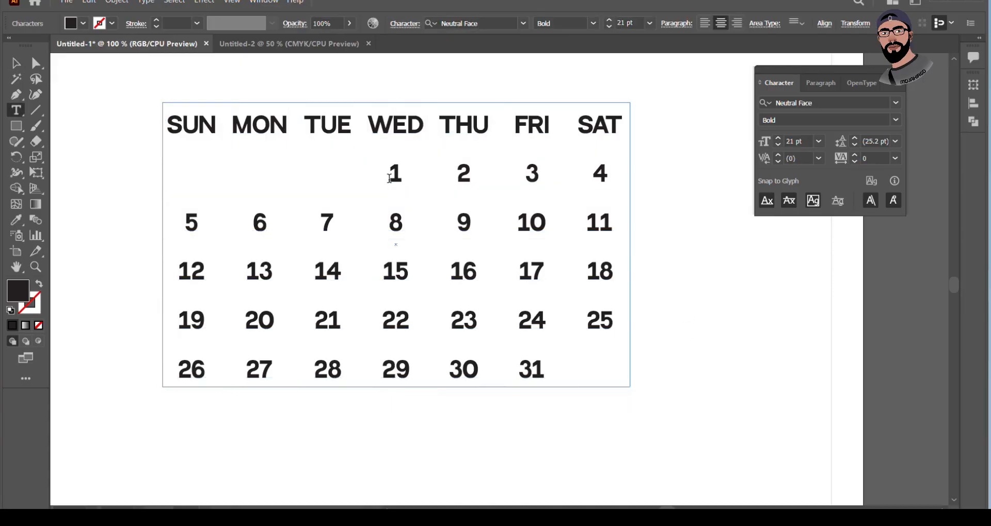
key("Tab")
left_click(18, 66)
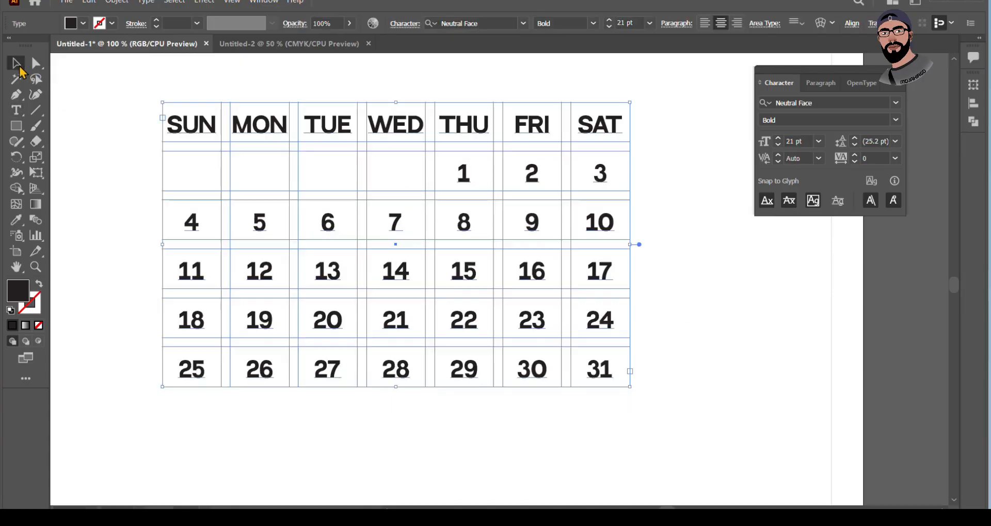
left_click(701, 308)
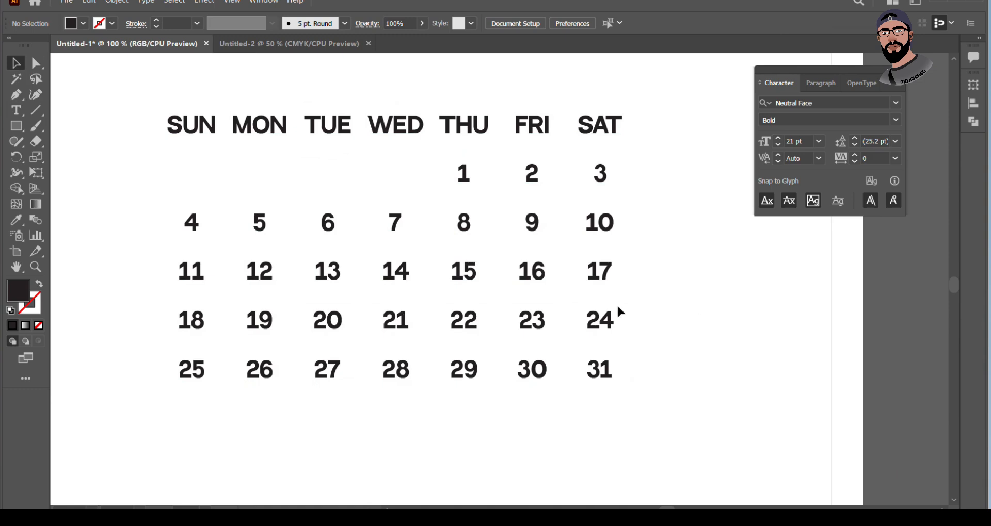
left_click(532, 227)
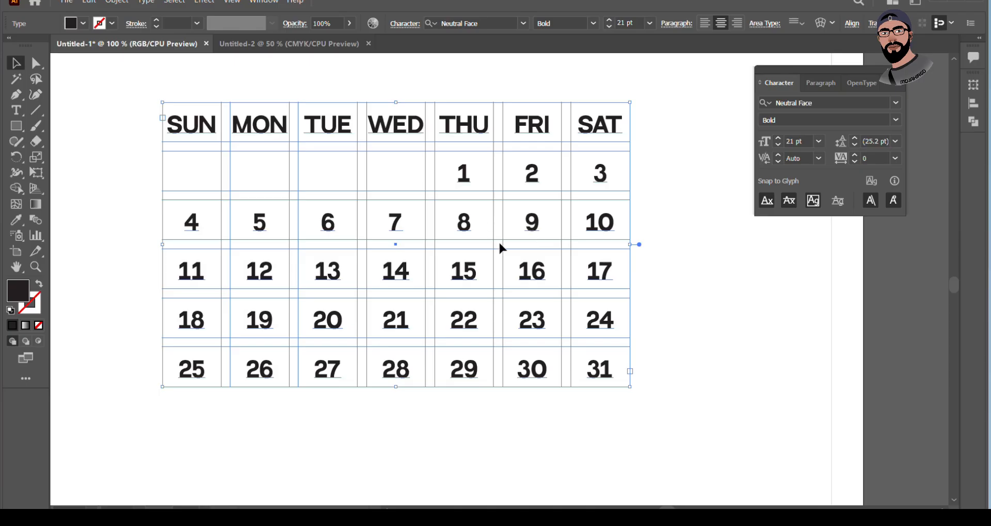
scroll(288, 227, "down", 1)
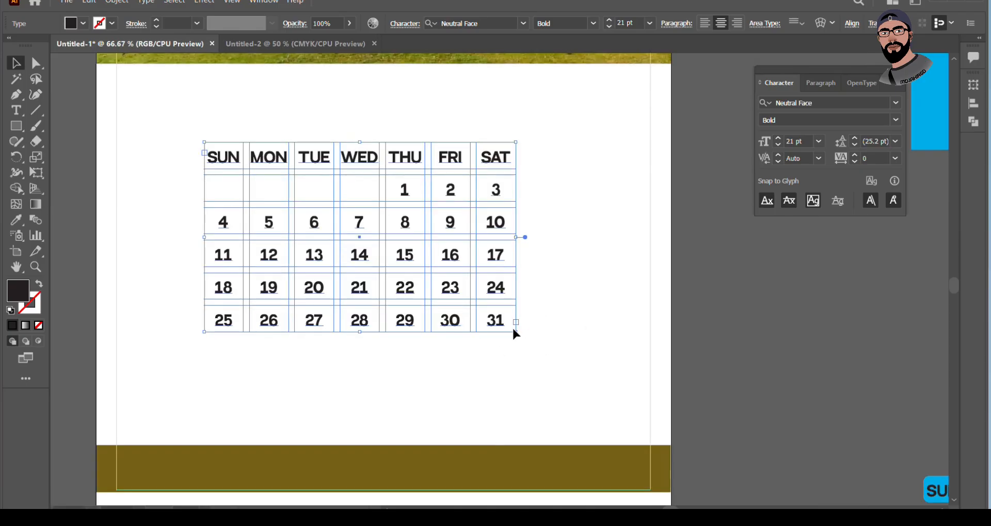
left_click(518, 348)
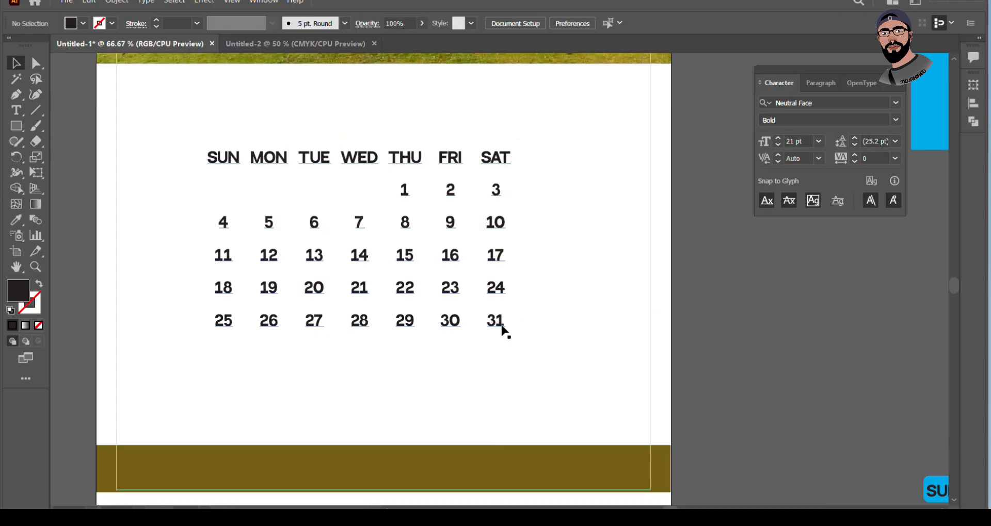
left_click(510, 332)
left_click_drag(510, 330, 555, 358)
key("ctrl+z")
key("ctrl+z")
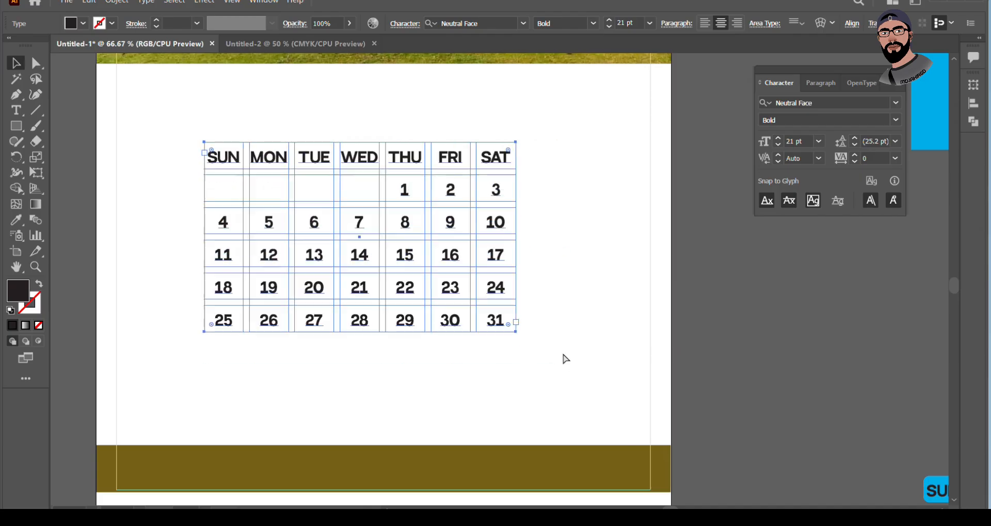
Left-align the calendar text within its cells and deselect it.
scroll(296, 167, "up", 1)
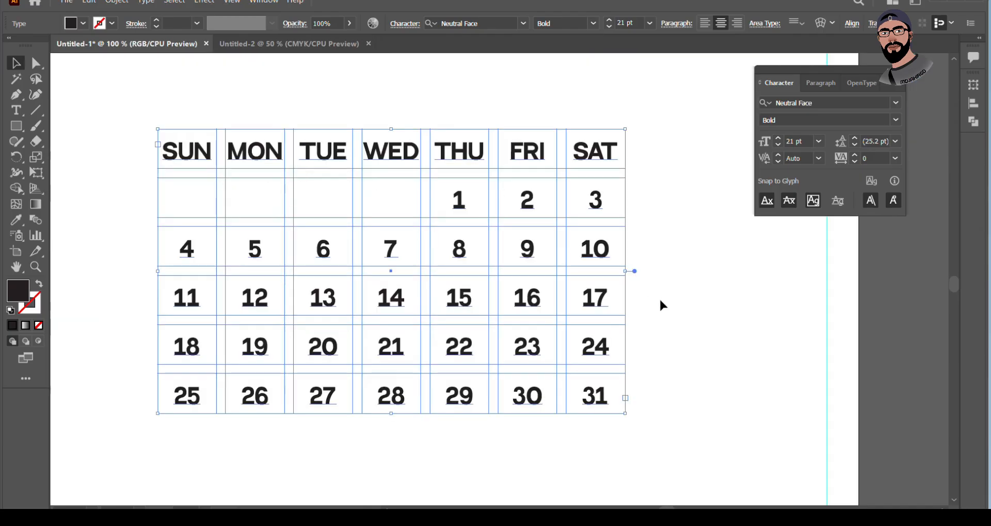
left_click(670, 305)
scroll(449, 211, "up", 1)
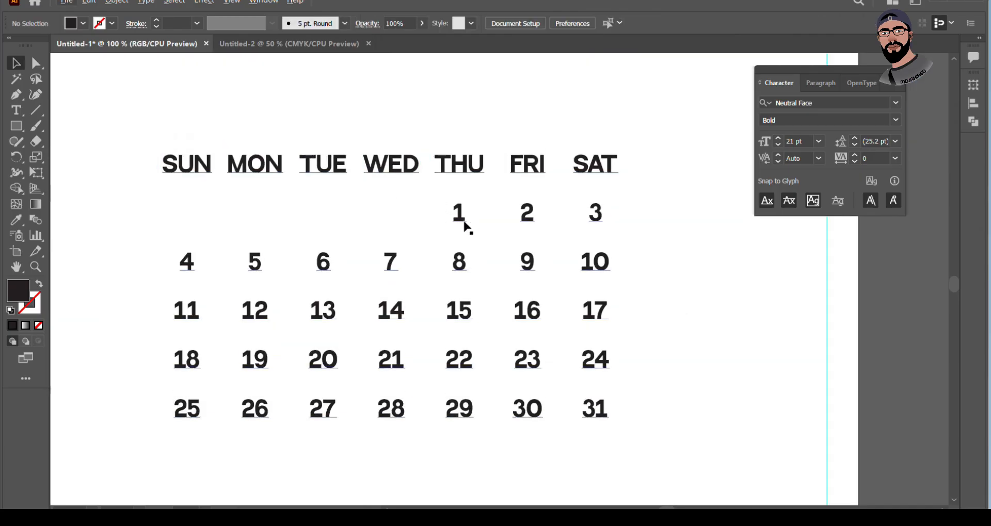
left_click(464, 223)
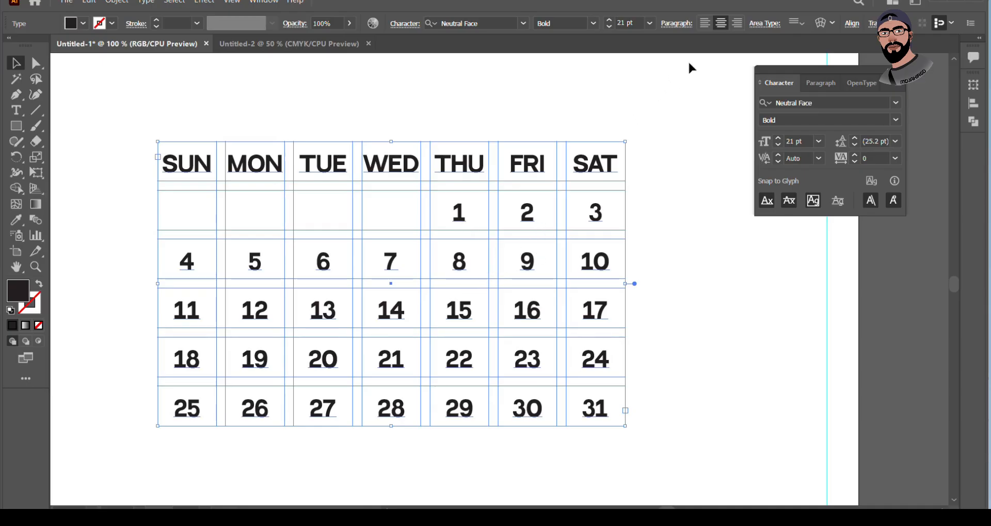
left_click(704, 23)
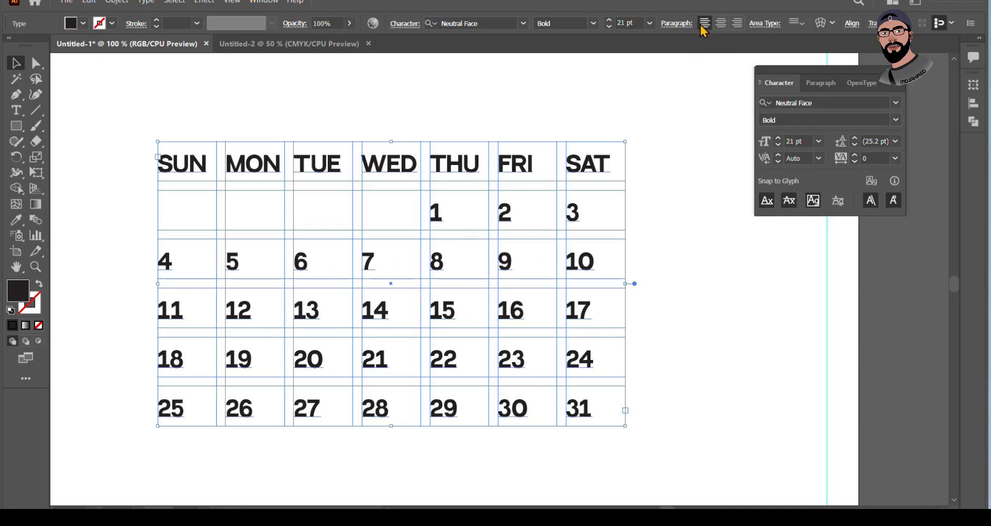
left_click(676, 225)
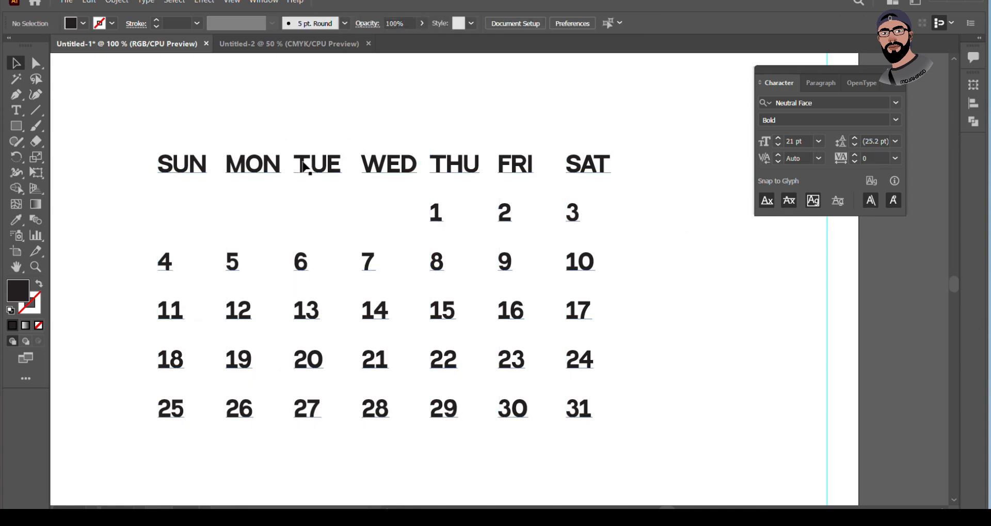
Duplicate the left-aligned calendar text exactly in place, in front of the original, and deselect it.
left_click(330, 172)
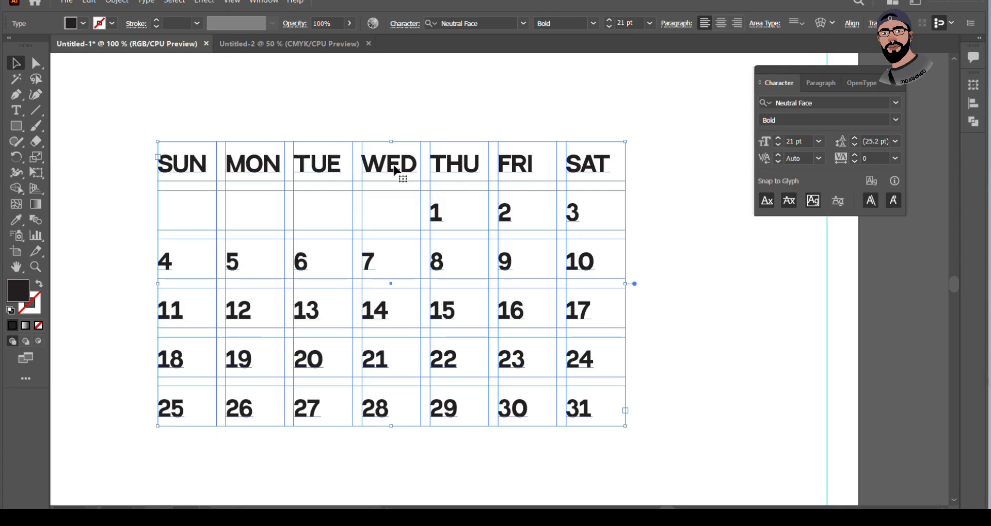
left_click(687, 249)
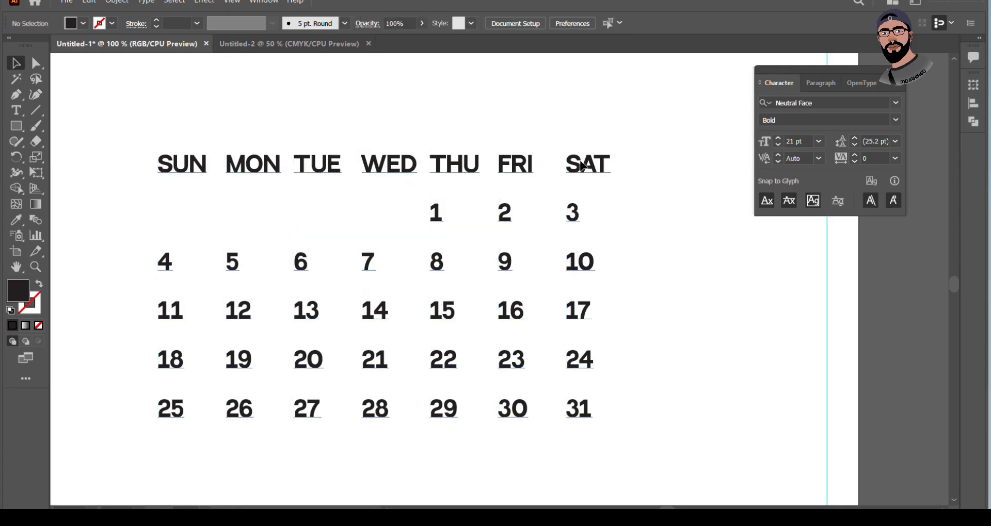
left_click(574, 178)
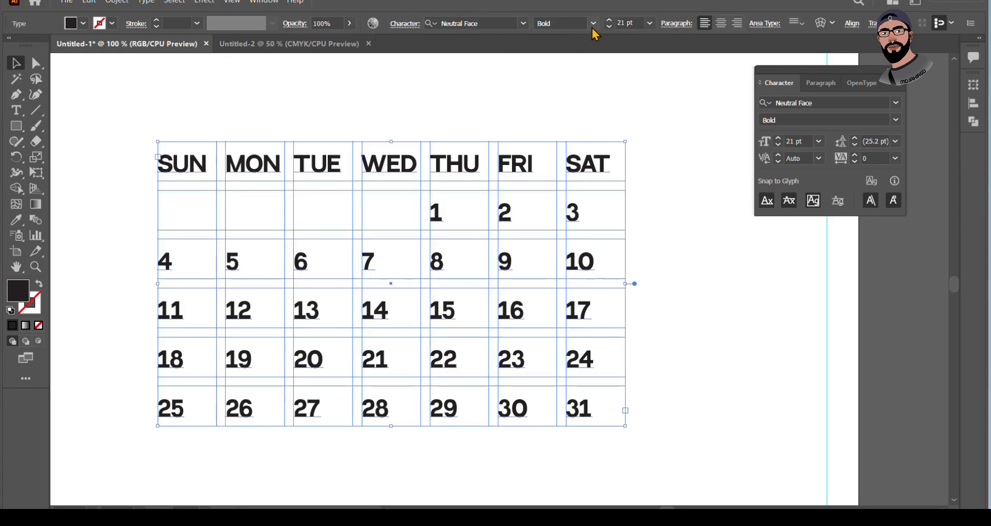
key("a")
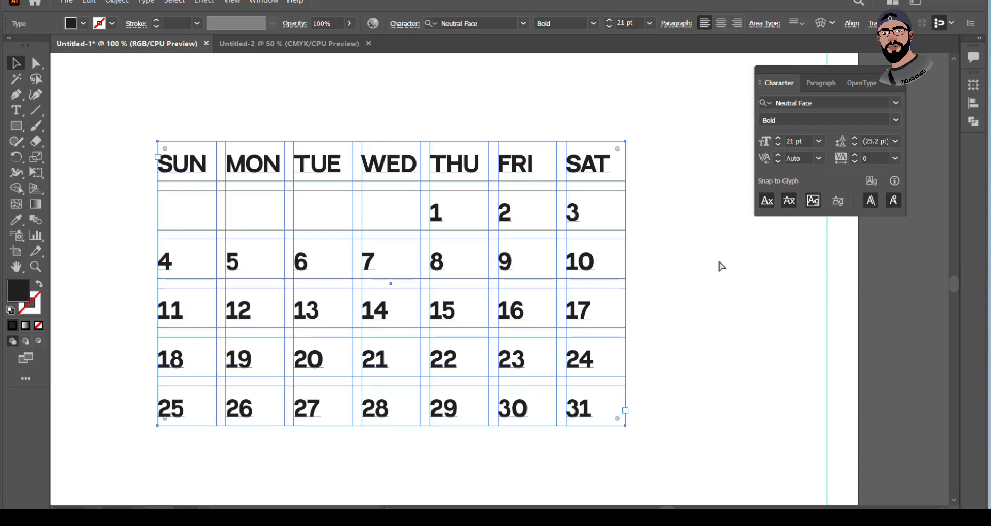
left_click(720, 266)
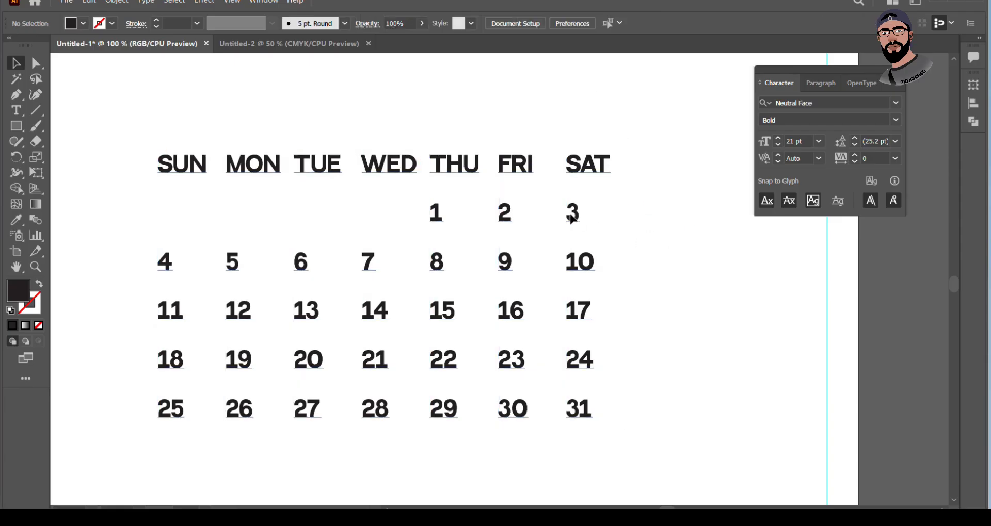
Move the front copy of the calendar text aside to expose the original beneath it, undoing each move.
left_click_drag(571, 214, 663, 274)
key("ctrl+z")
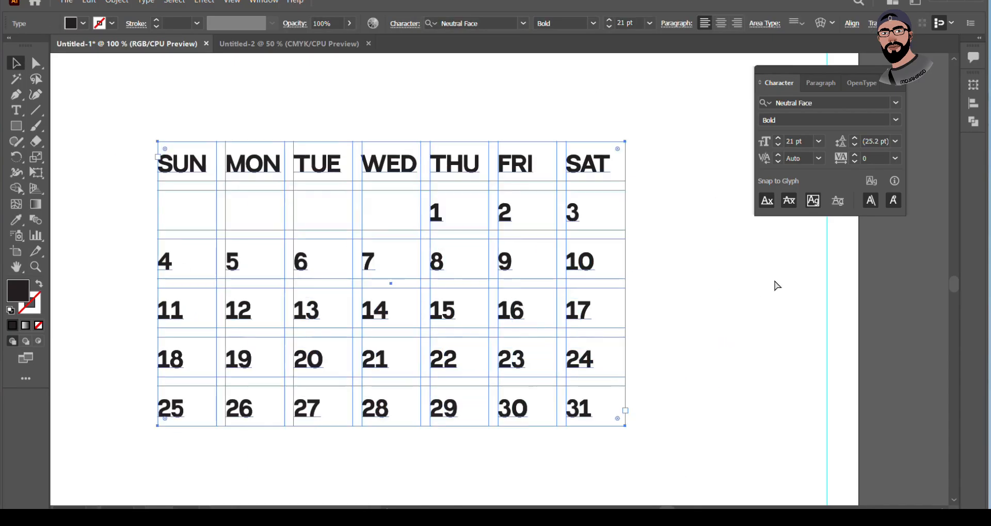
left_click_drag(582, 221, 640, 266)
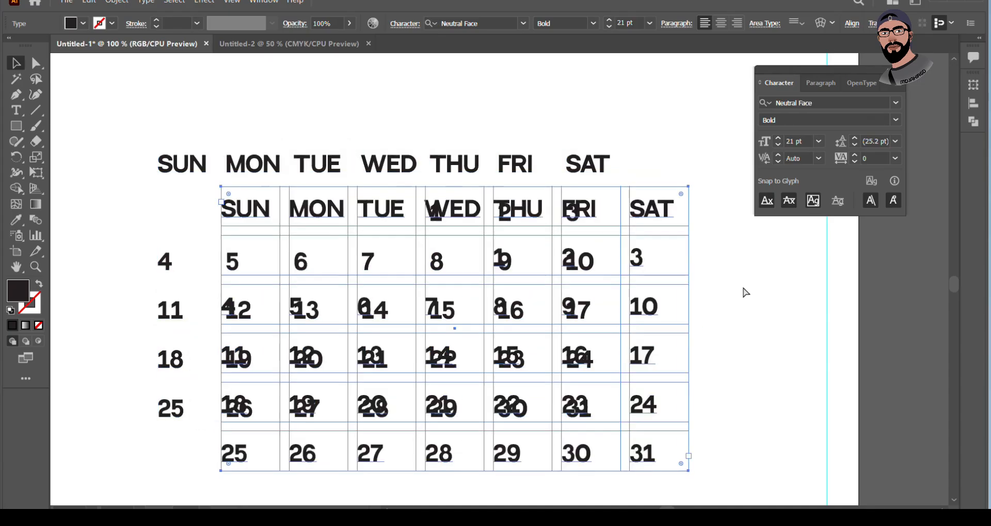
key("ctrl+z")
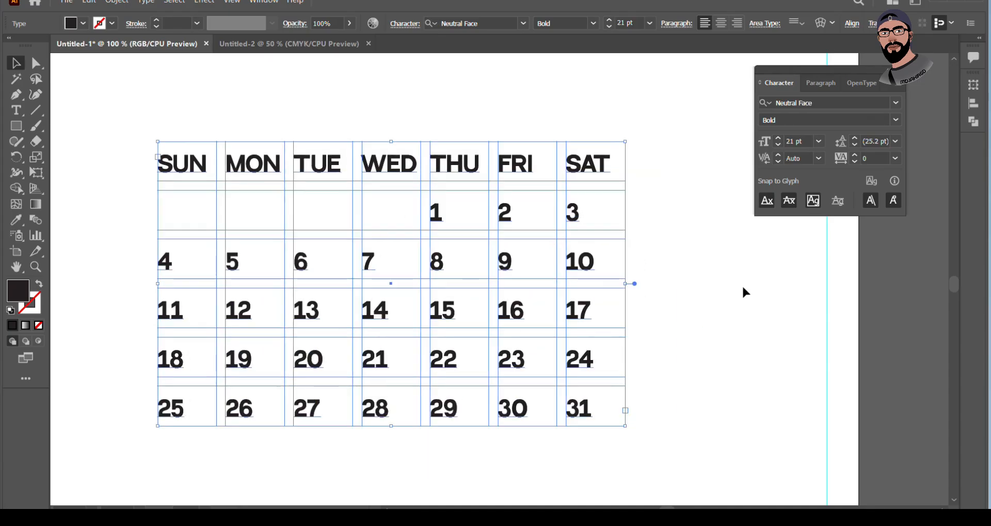
left_click(655, 243)
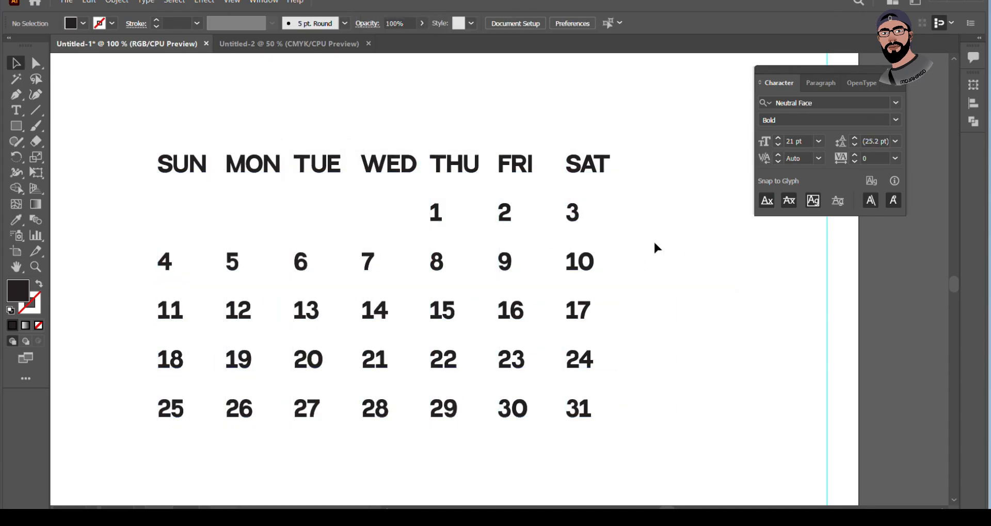
left_click_drag(562, 222, 595, 248)
key("ctrl+z")
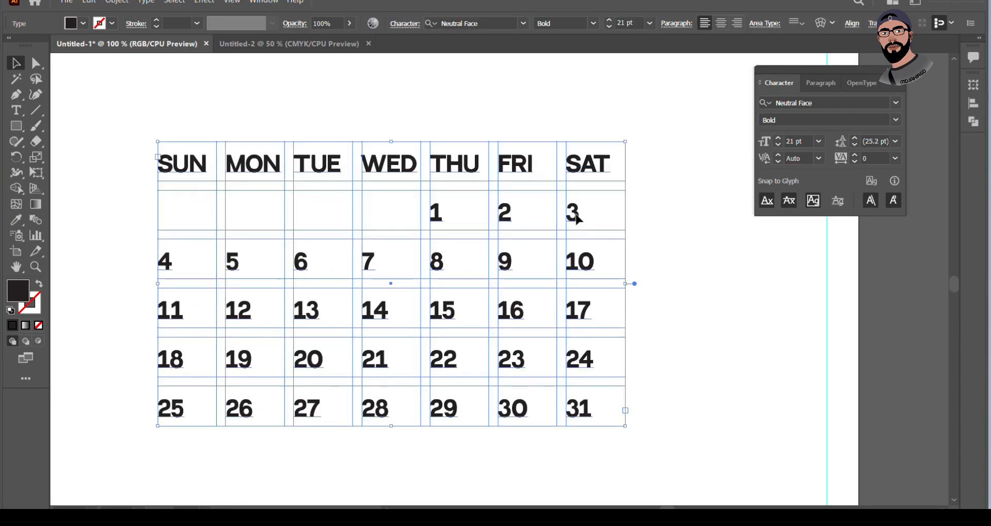
left_click_drag(576, 220, 585, 237)
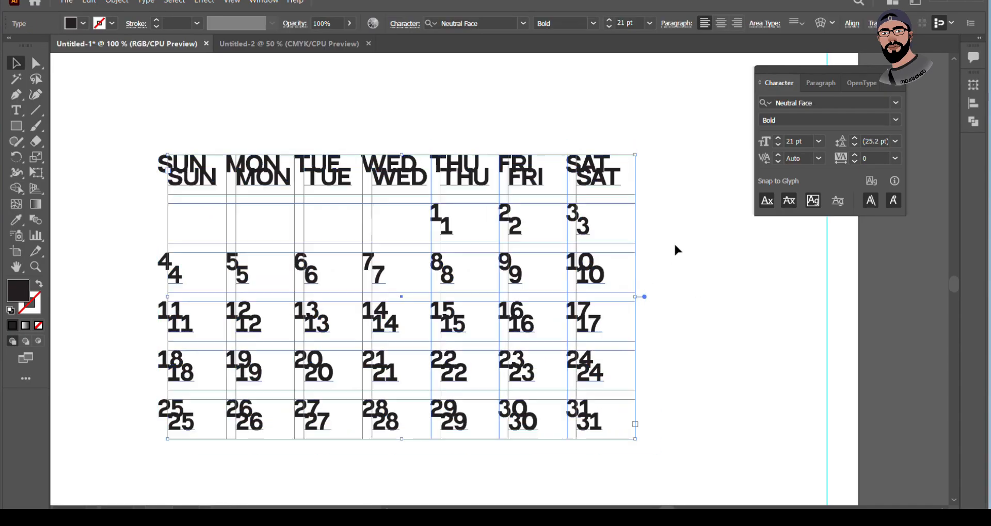
key("ctrl+z")
left_click(688, 252)
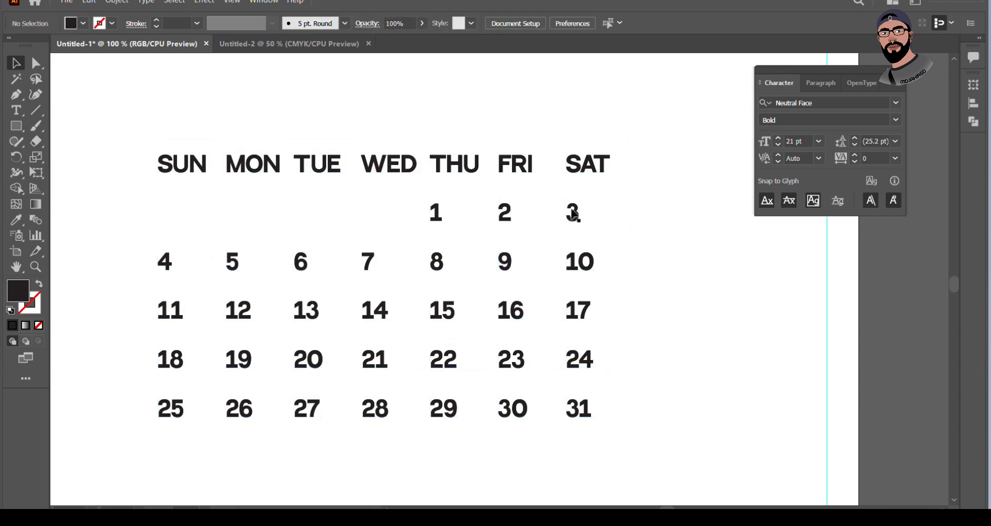
left_click(576, 215)
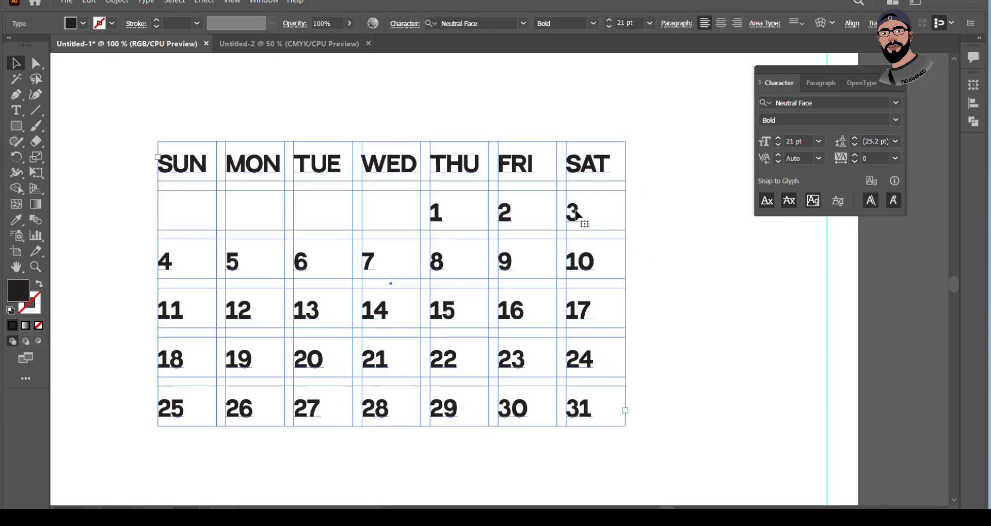
left_click(724, 259)
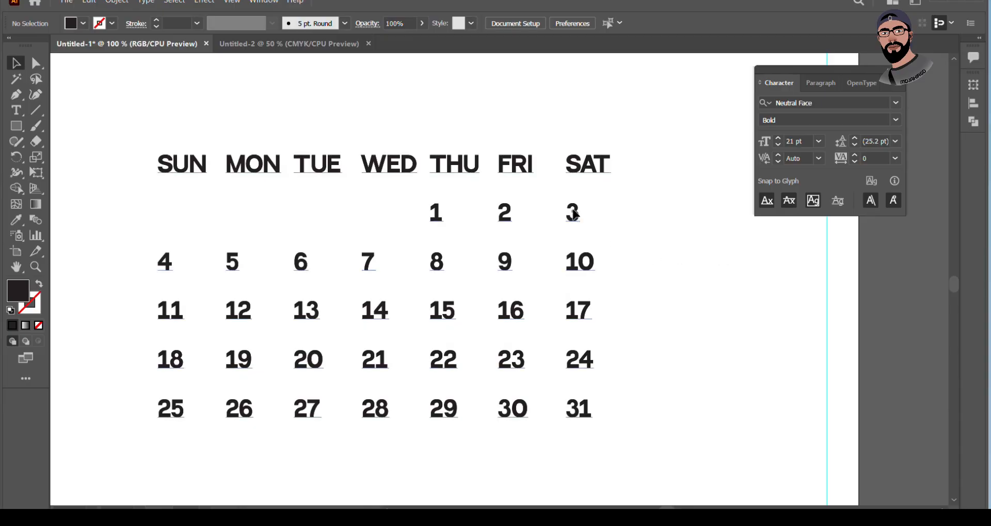
left_click_drag(576, 219, 691, 262)
key("ctrl+shift+a")
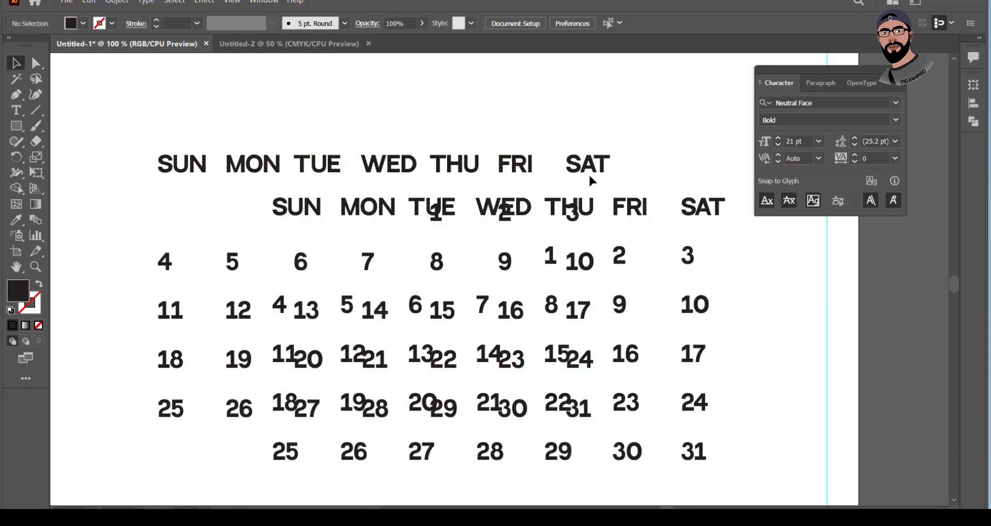
key("ctrl+z")
key("ctrl+z")
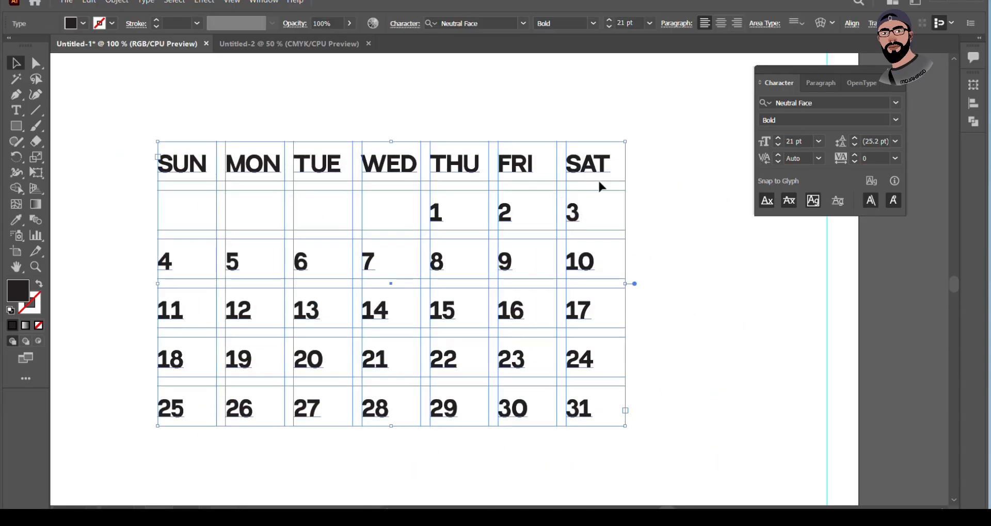
mouse_move(600, 186)
left_mouse_down()
mouse_move(675, 221)
mouse_move(654, 221)
mouse_move(593, 175)
mouse_move(613, 194)
left_mouse_up()
key("ctrl+z")
Apply Subscript to the front copy of the calendar text.
left_click(684, 229)
left_click(598, 169)
left_click(411, 26)
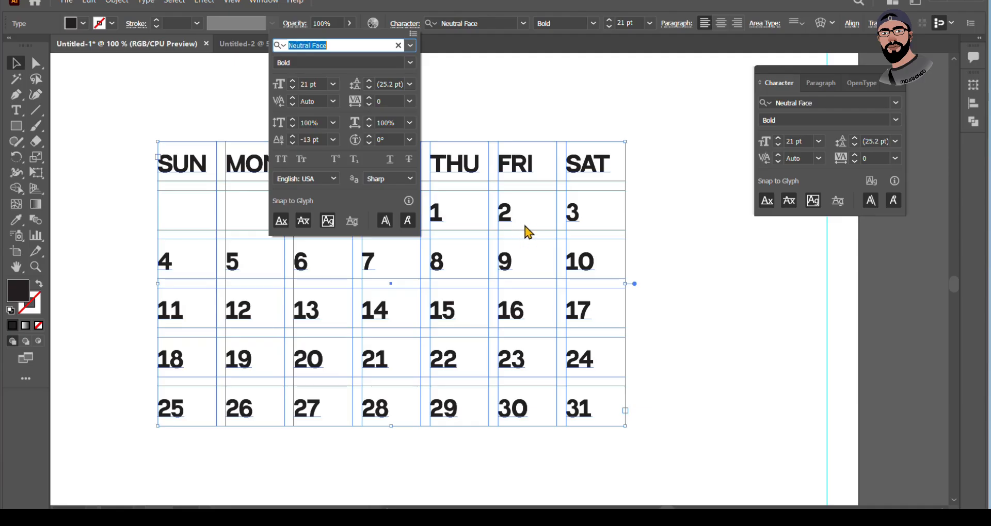
left_click(355, 161)
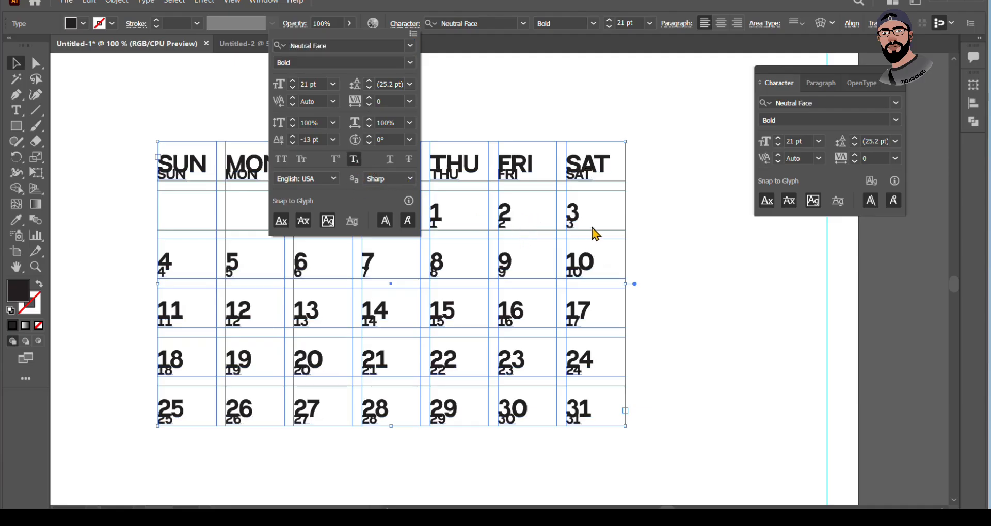
left_click(570, 182)
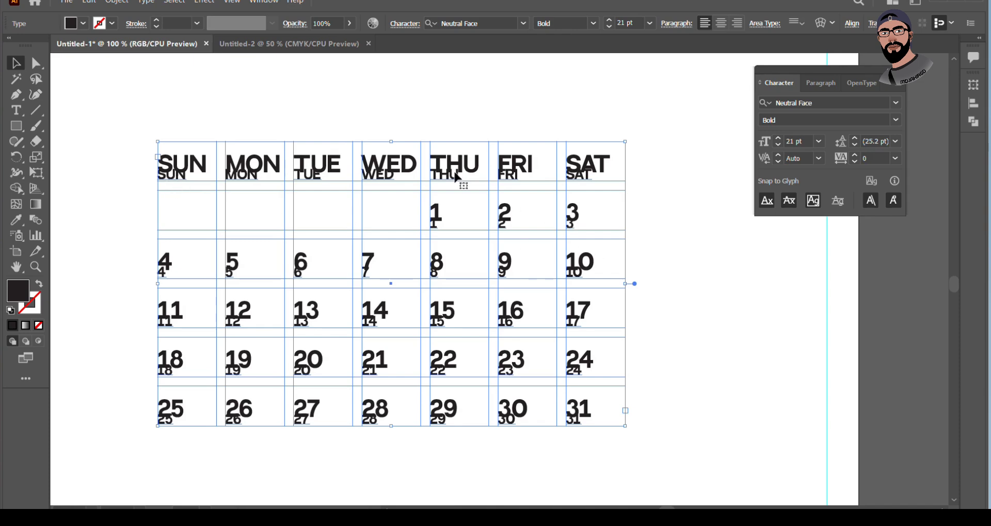
Replace the small weekday names in the subscript copy with six tabs, keeping its dates in their matching cells.
double_click(583, 176)
left_click_drag(593, 177, 158, 178)
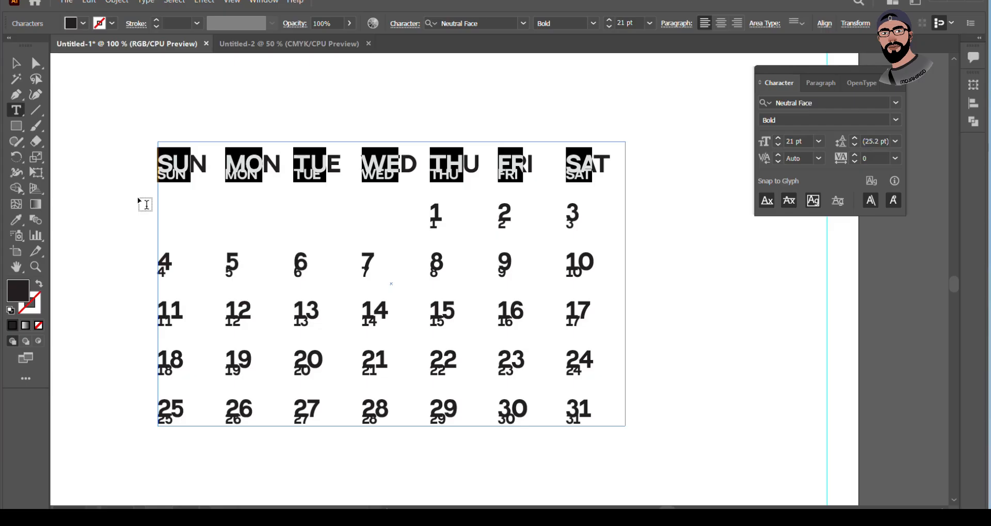
key("BackSpace")
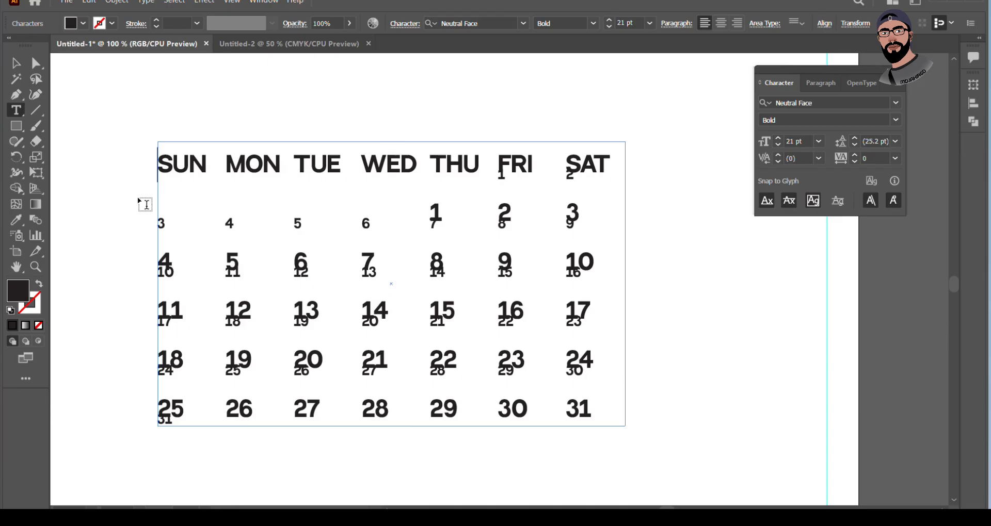
key("Tab")
key("Tab")
key("Tab")
key("Tab")
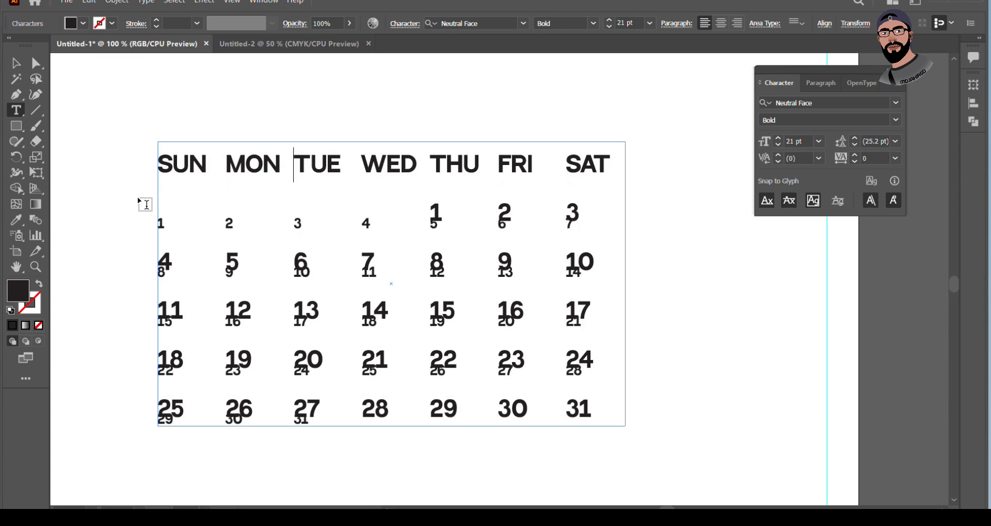
key("Tab")
key("Tab")
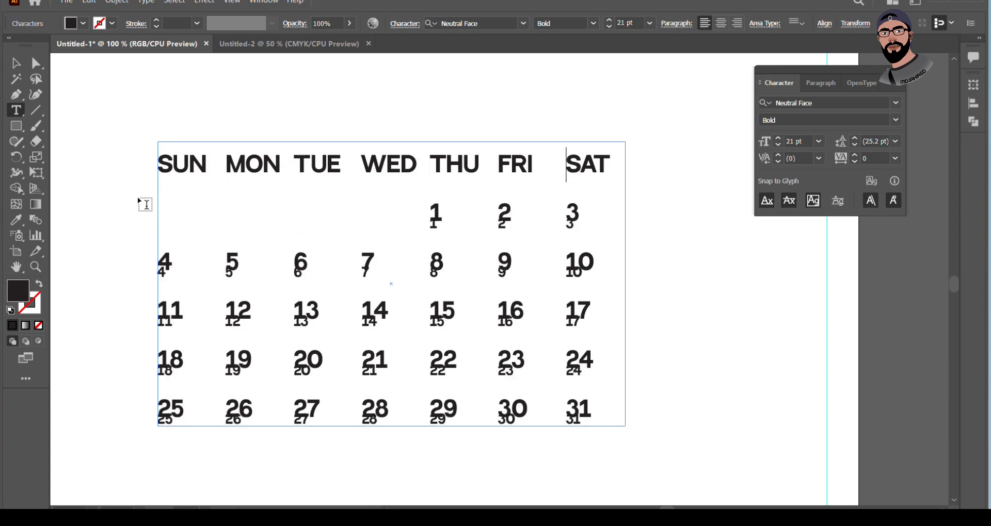
Right-align the small subscript dates within their cells and deselect the text.
left_click(17, 65)
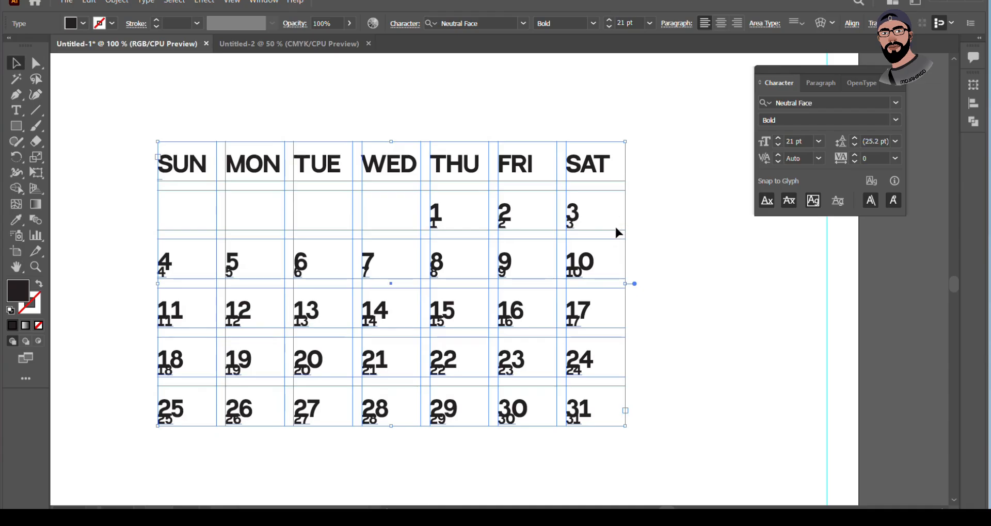
left_click(738, 23)
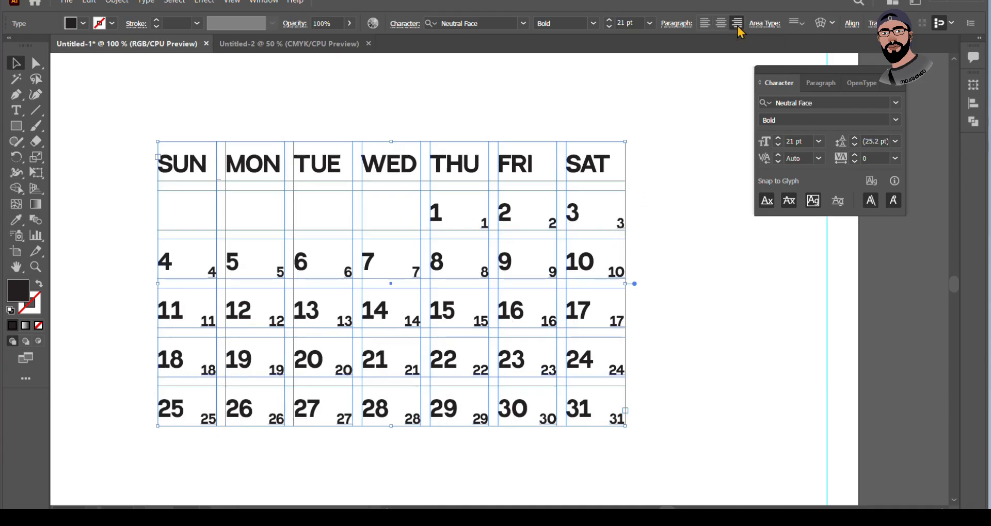
left_click(698, 313)
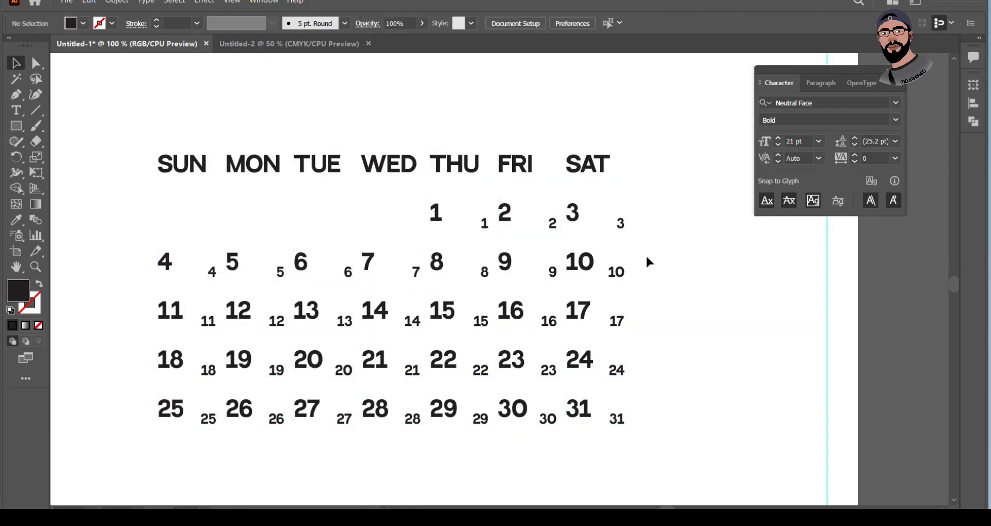
Select the small right-aligned dates and examine their placement in the Saturday cells up close.
left_click(621, 226)
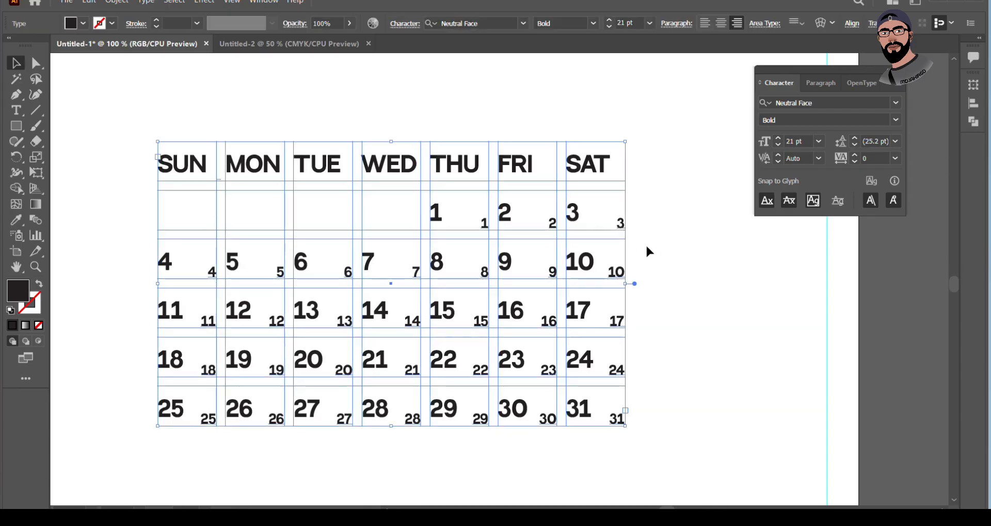
scroll(622, 221, "up", 3)
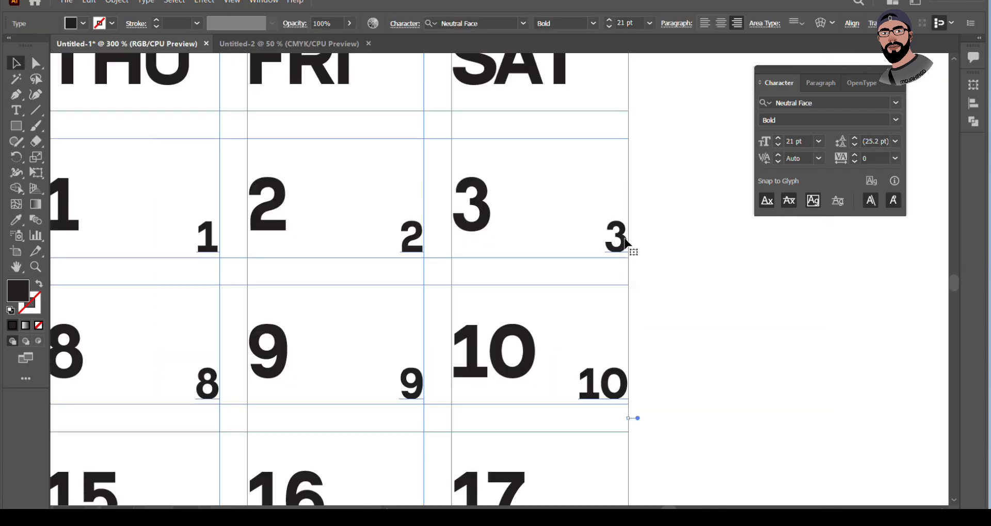
left_click(671, 278)
left_click(613, 250)
scroll(572, 237, "down", 2)
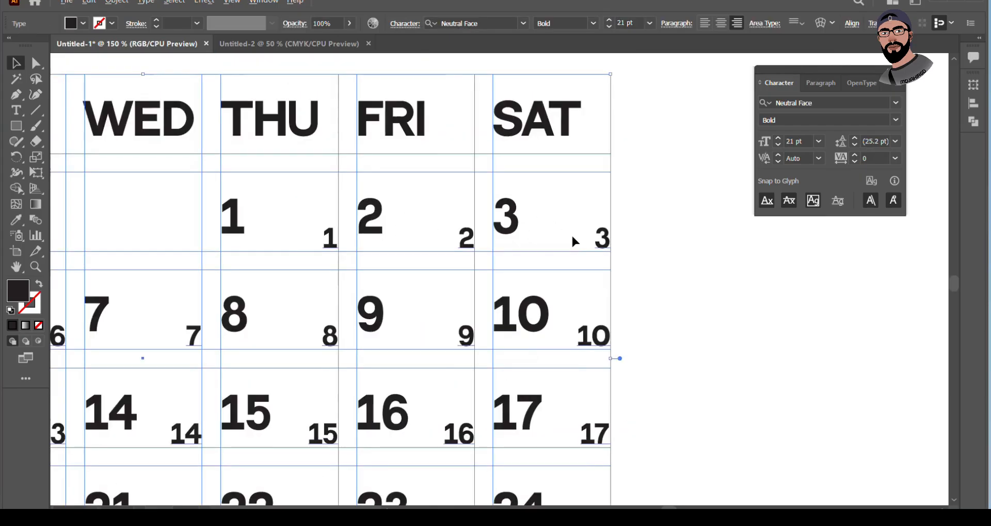
scroll(579, 242, "up", 1)
scroll(596, 236, "up", 1)
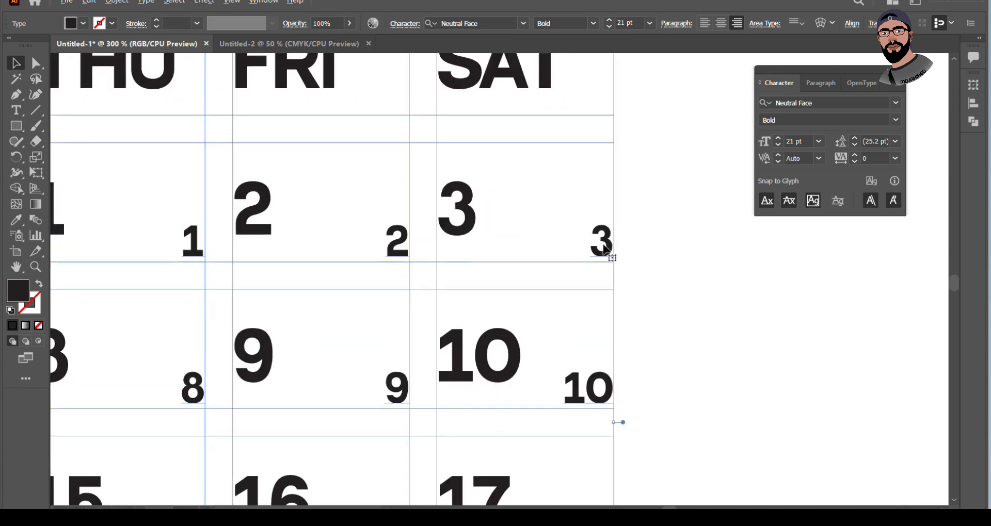
Set a 6 pt right indent on the small right-aligned dates.
left_click(676, 23)
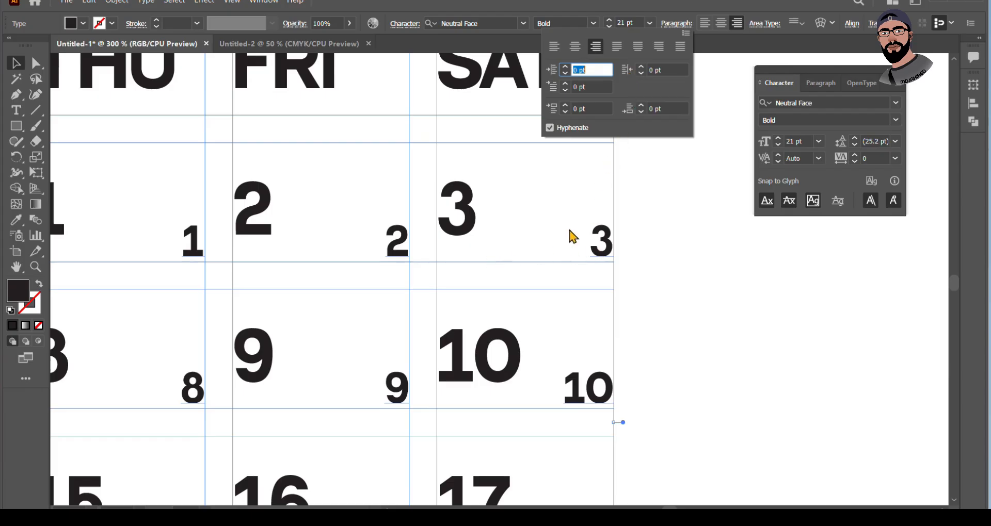
left_click(640, 67)
left_click(641, 67)
left_click(641, 67)
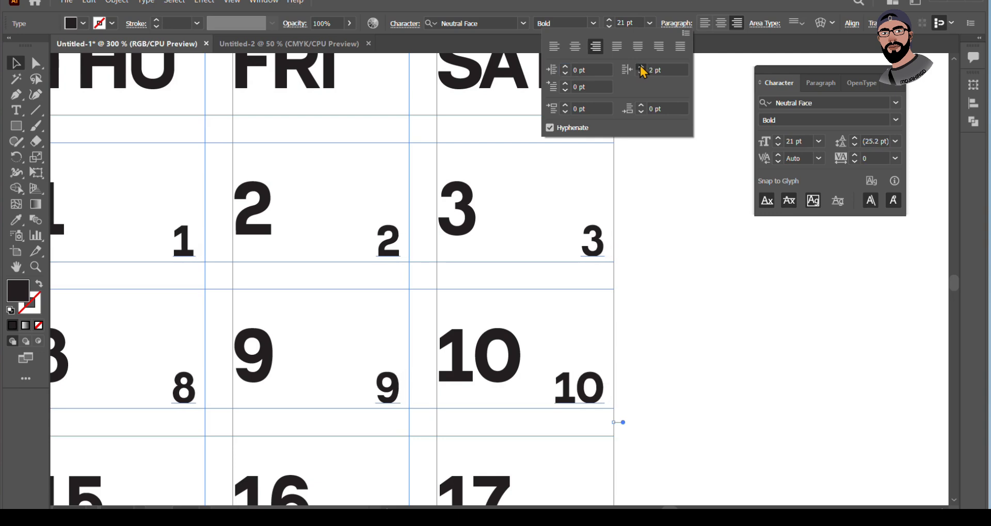
left_click(640, 67)
left_click(640, 68)
left_click(641, 67)
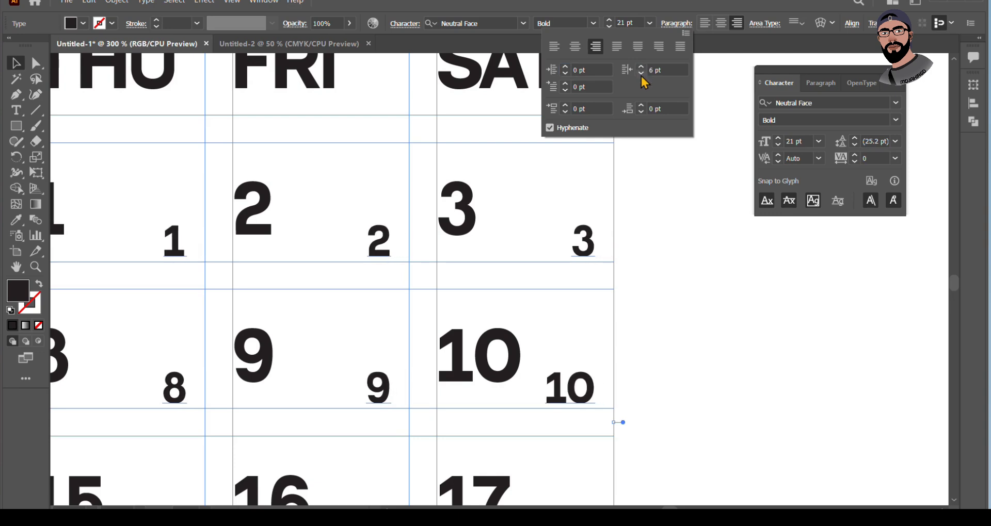
key("Escape")
Change the font style of the small right-aligned dates to Regular.
scroll(617, 249, "down", 1)
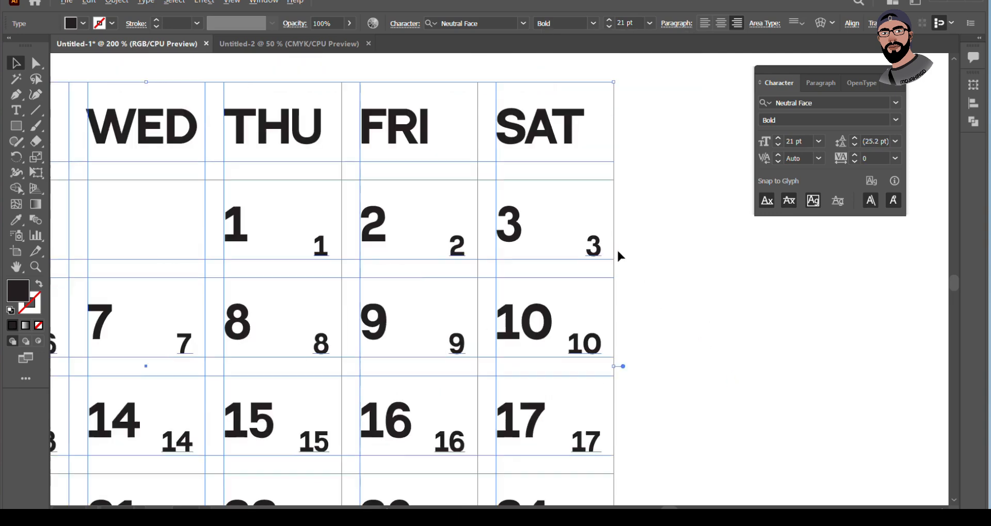
scroll(646, 269, "down", 1)
scroll(649, 276, "down", 1)
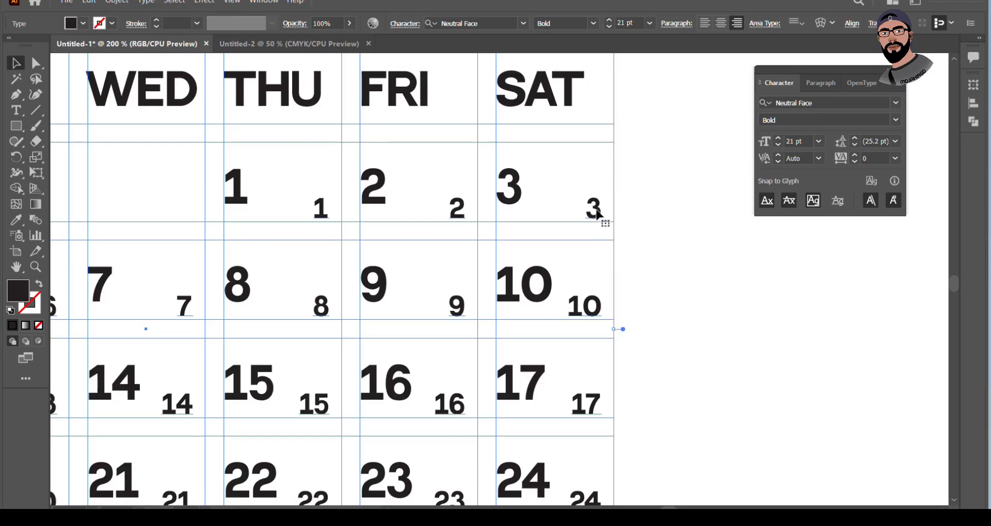
left_click(593, 23)
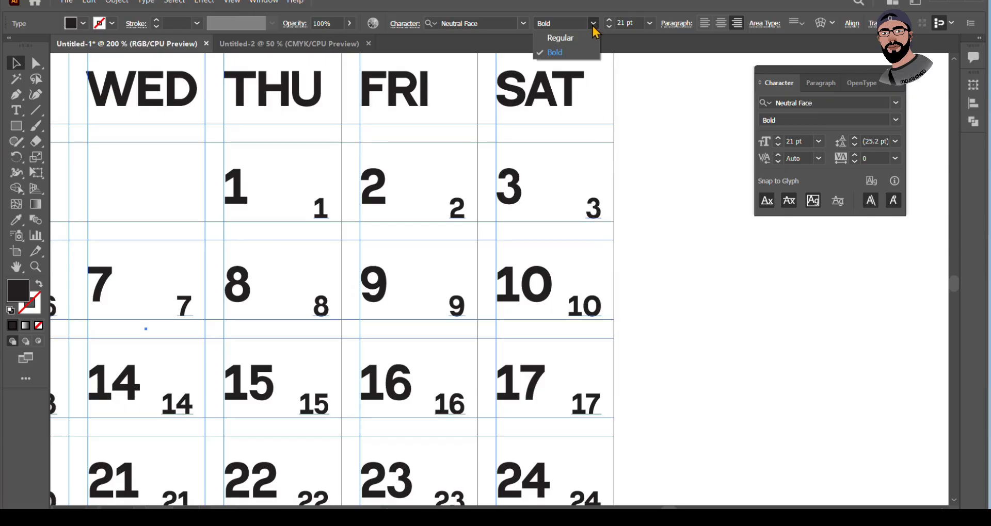
left_click(566, 38)
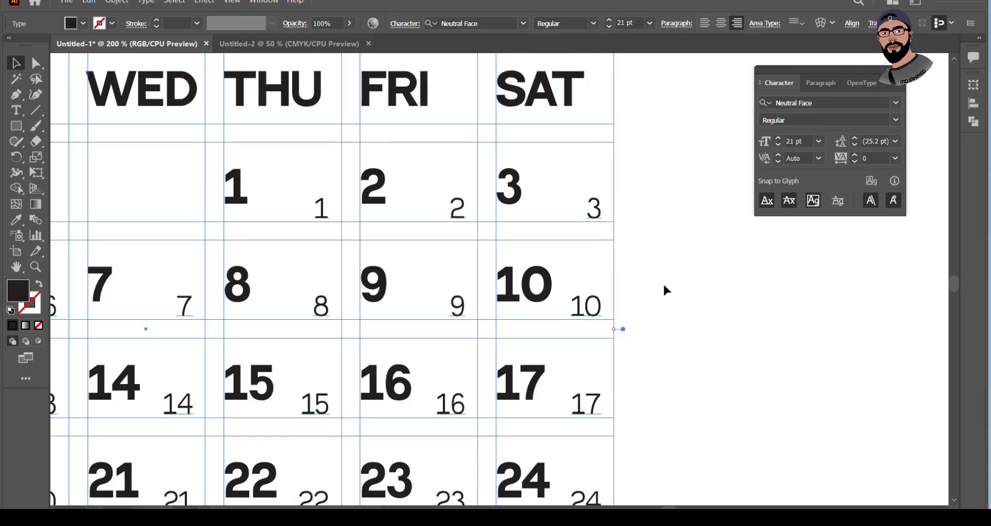
Examine the small dates beside the large ones across the calendar, look through the available font sizes, and deselect the text.
scroll(642, 215, "down", 1)
scroll(650, 219, "down", 1)
scroll(660, 227, "down", 2)
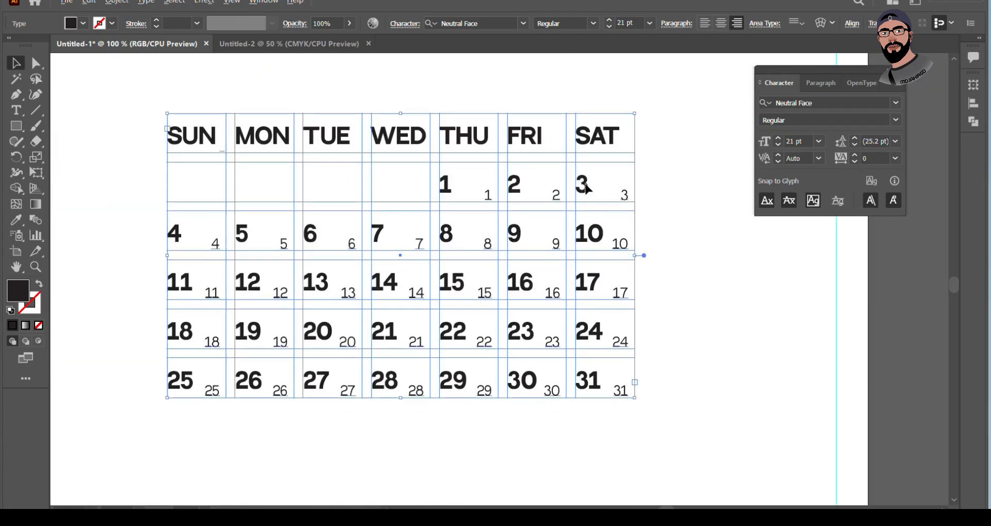
scroll(606, 206, "up", 1)
scroll(683, 308, "up", 1)
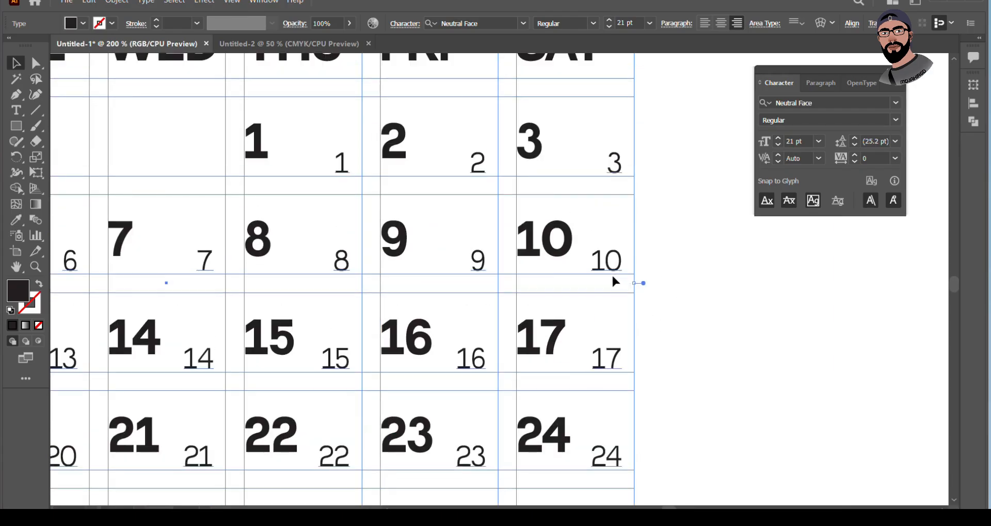
left_click(650, 23)
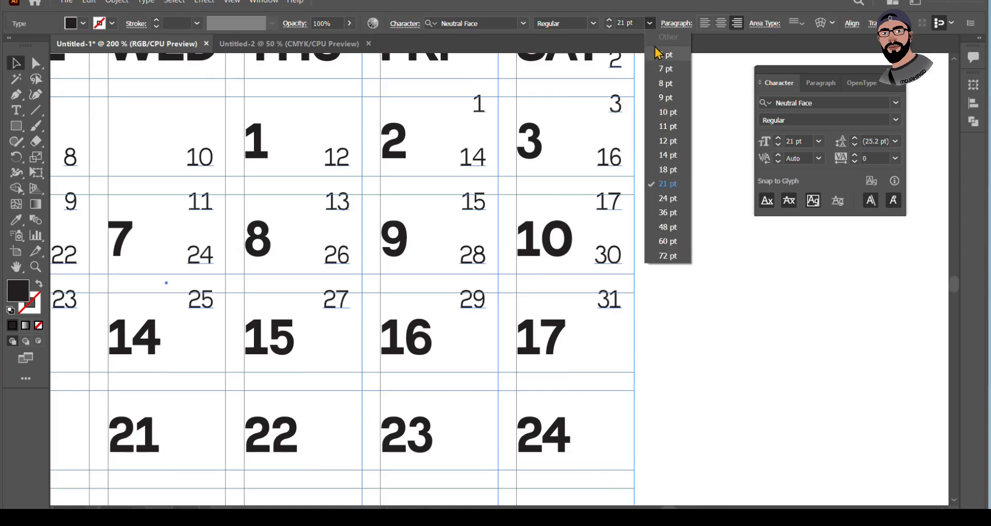
left_click(651, 24)
scroll(659, 172, "down", 2)
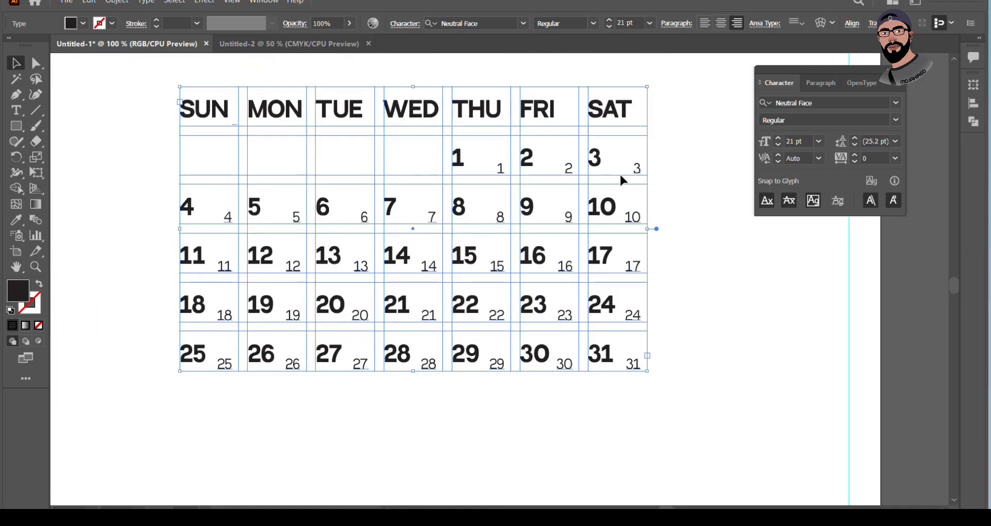
scroll(479, 209, "down", 1)
scroll(493, 262, "up", 1)
left_click(680, 275)
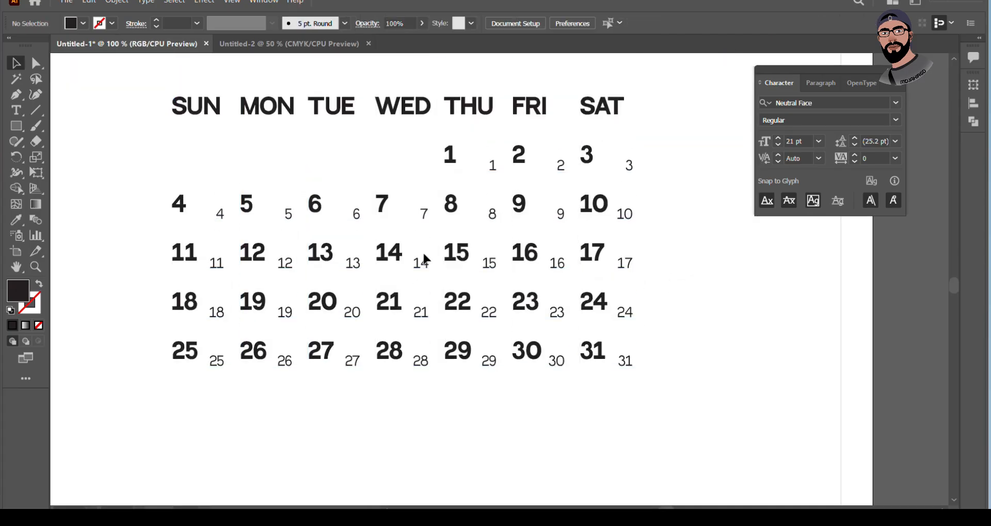
scroll(551, 292, "down", 1)
scroll(365, 302, "up", 1)
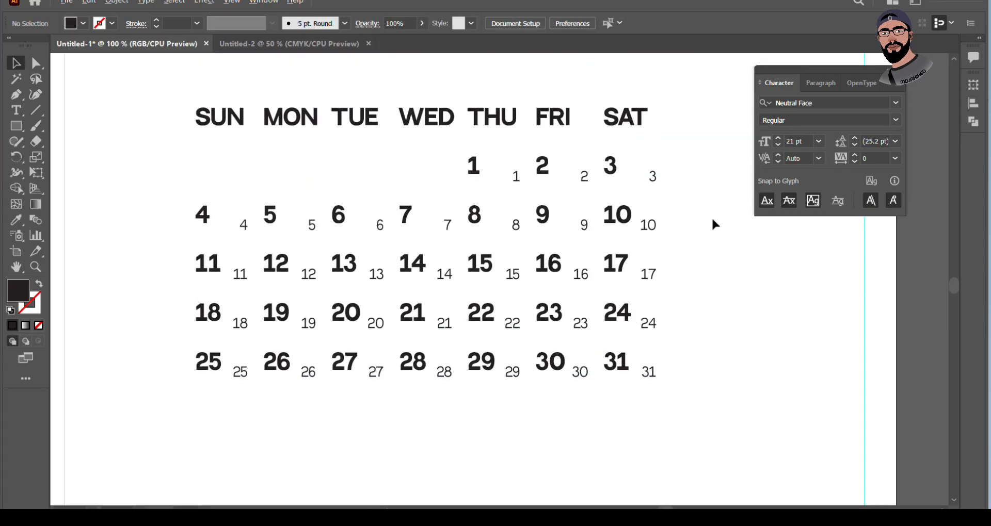
Change the font of the small dates to Bahnschrift and deselect them.
scroll(710, 217, "up", 1)
left_click(626, 190)
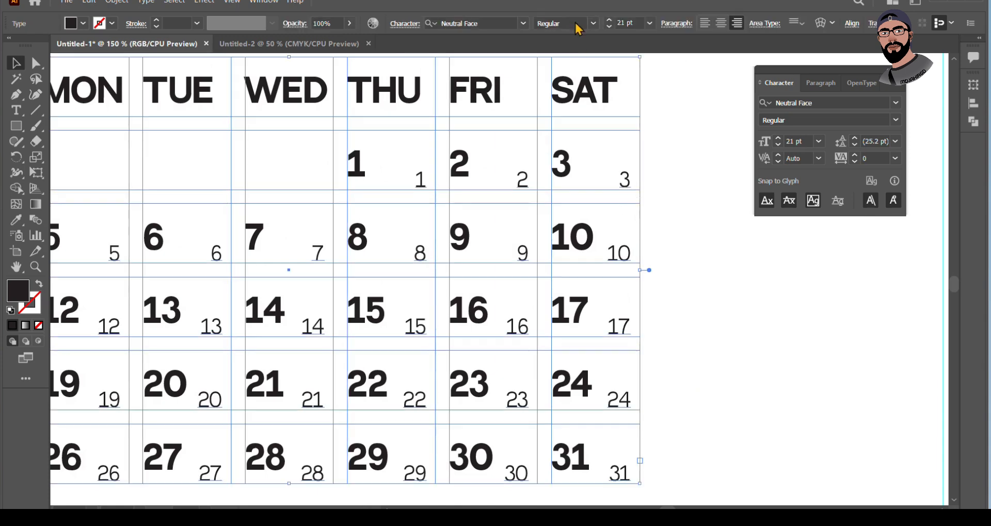
left_click(522, 26)
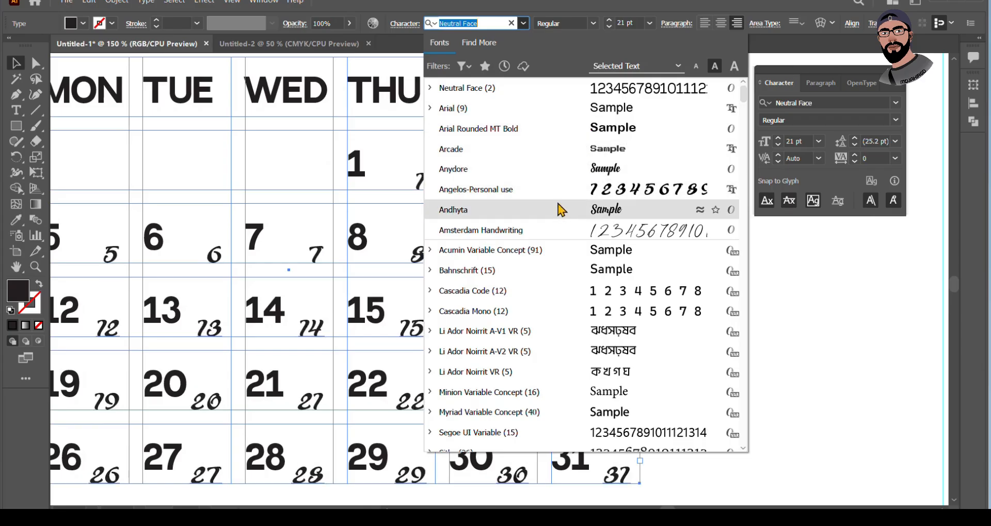
left_click(594, 280)
key("ctrl+minus")
left_click(741, 283)
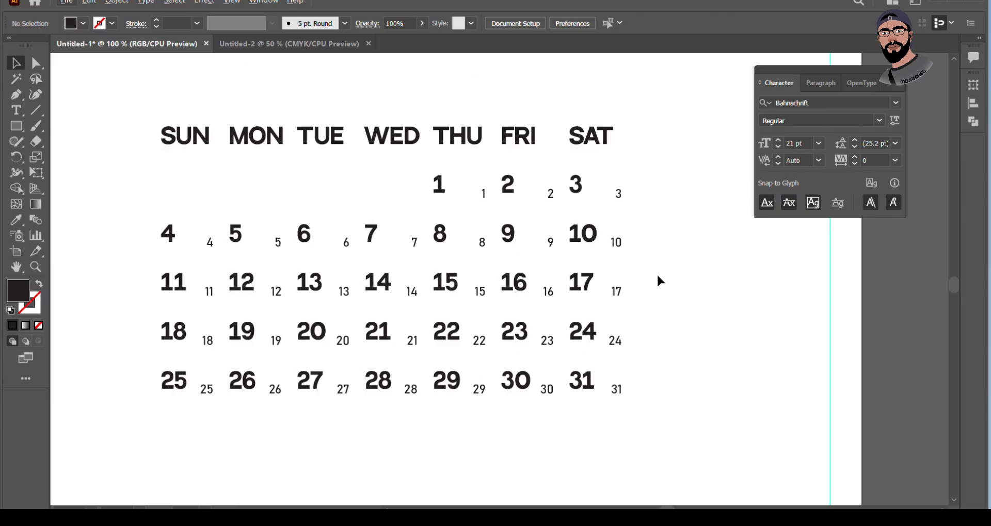
scroll(611, 214, "up", 1, "alt")
key("ctrl+a")
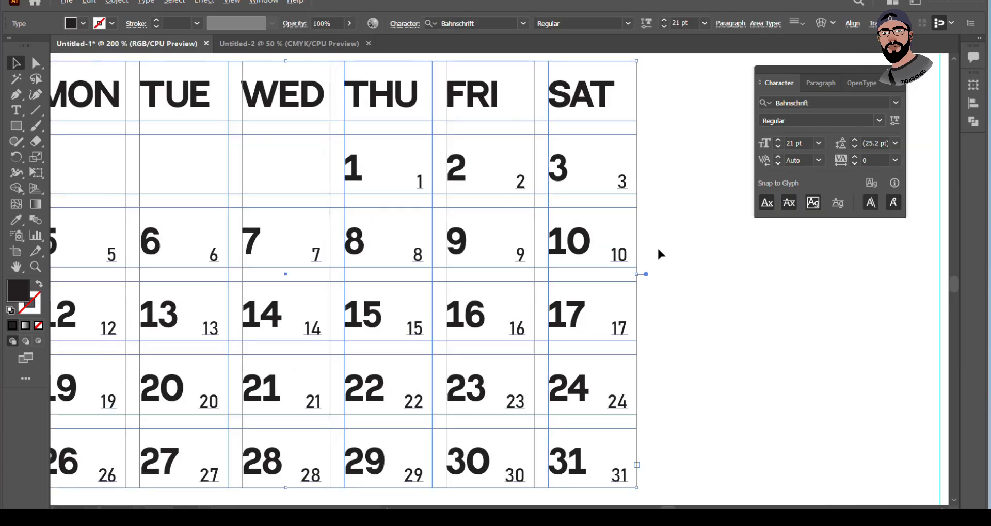
scroll(658, 248, "up", 1, "alt")
left_click(667, 256)
left_click_drag(606, 255, 652, 262)
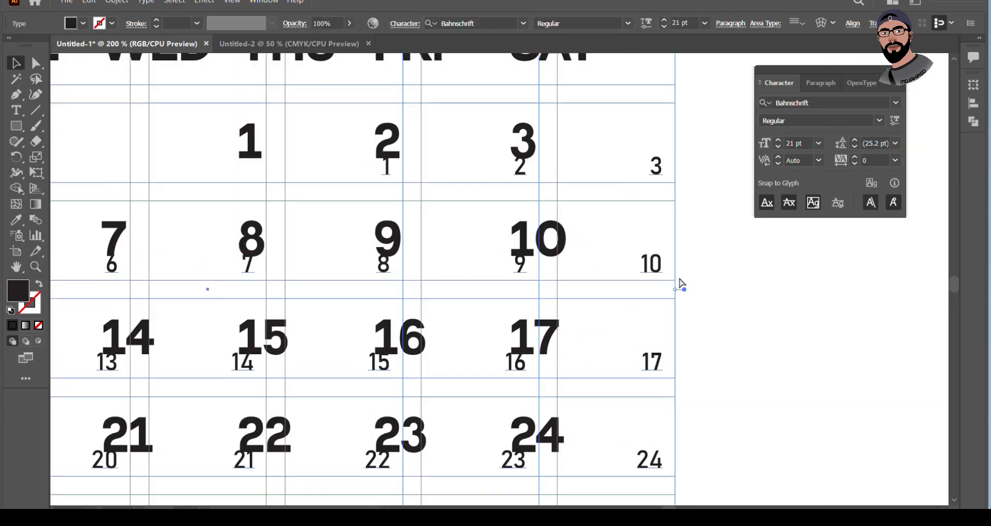
key("ctrl+z")
scroll(661, 262, "down", 1, "alt")
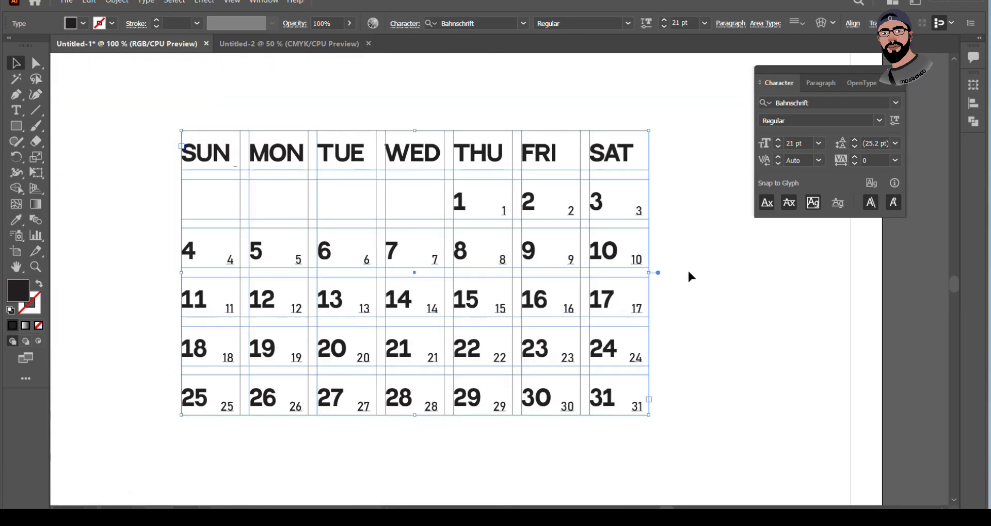
Duplicate the small right-aligned dates in place, directly in front of the original.
left_click(647, 273)
left_click_drag(636, 264, 698, 281)
scroll(659, 250, "up", 1)
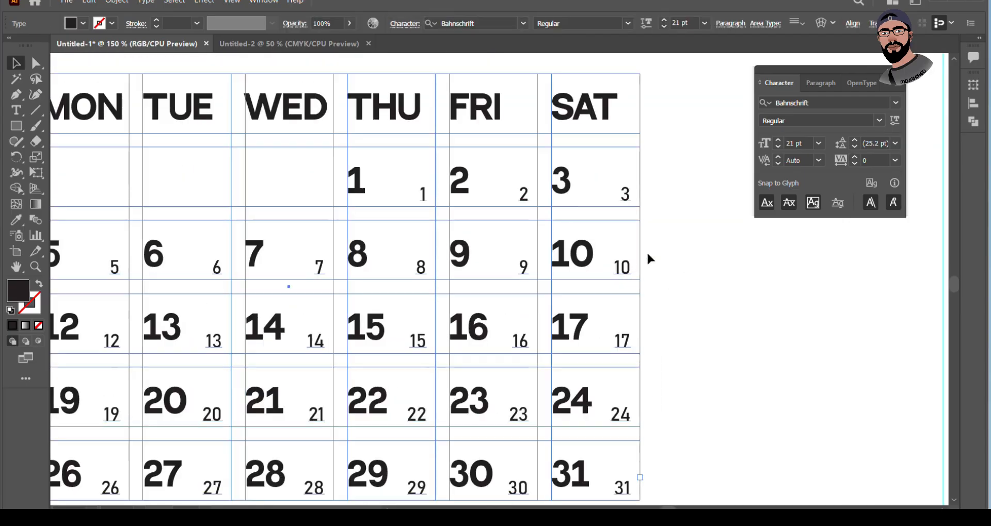
scroll(646, 251, "up", 1)
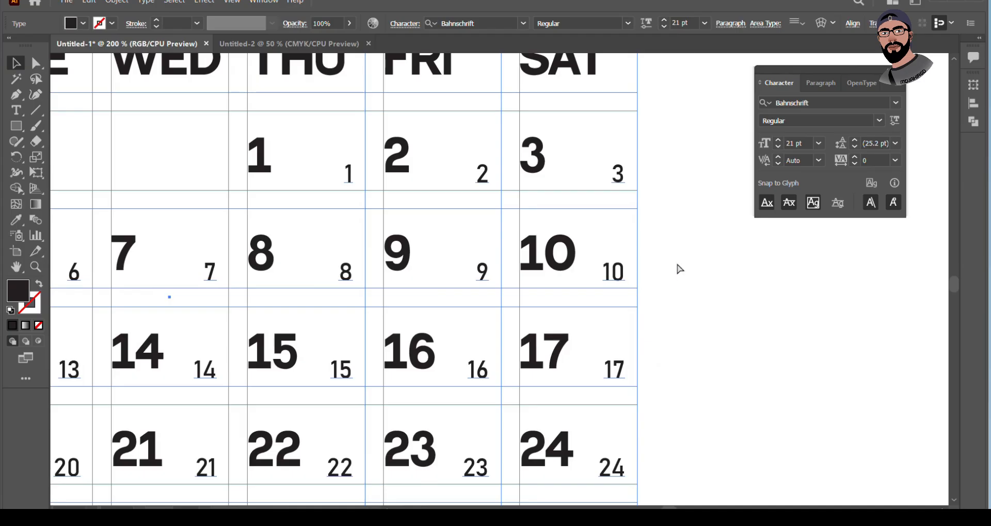
left_click(667, 275)
left_click(616, 271)
left_click(707, 280)
Set the front copy's baseline shift to 7 pt, stacking its dates above the other small dates, and deselect the text.
left_click(405, 26)
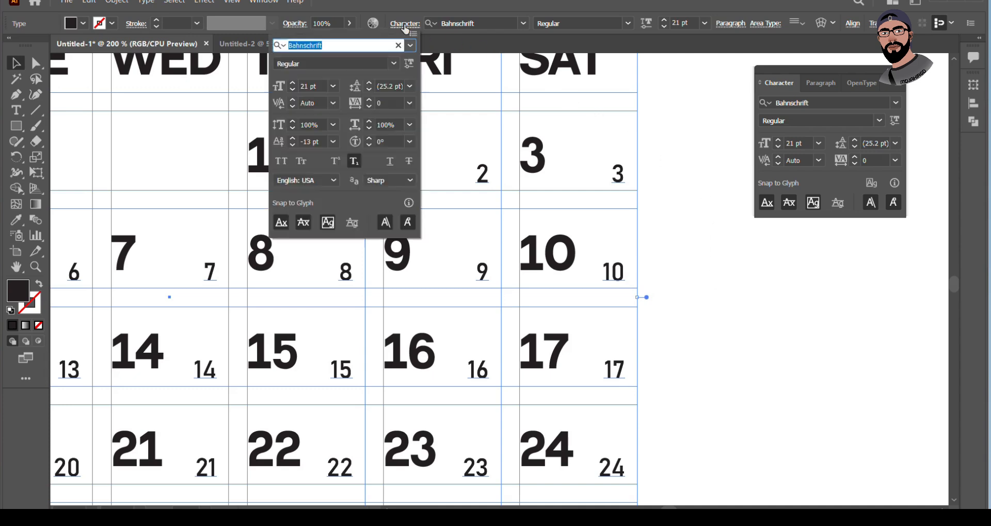
left_click(293, 138)
left_click(293, 138)
left_click(293, 138)
left_click(293, 139)
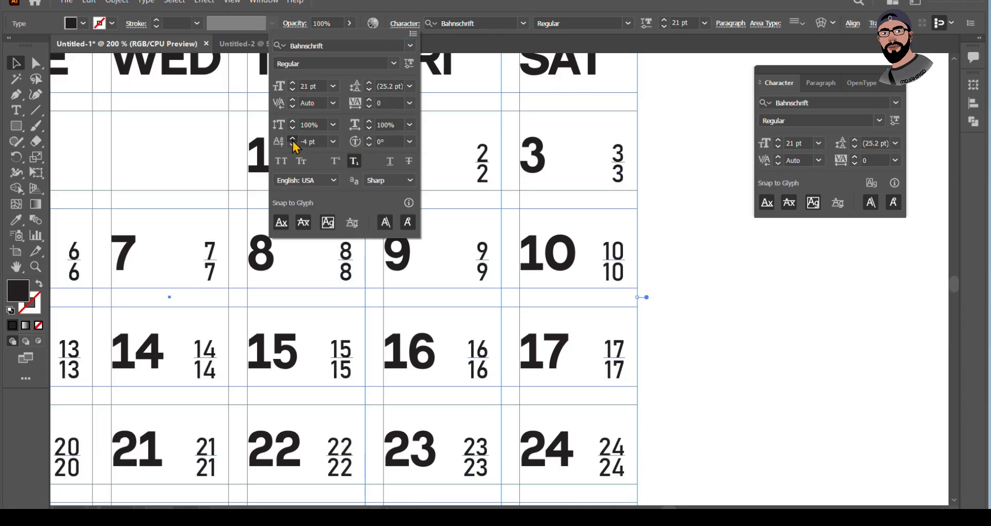
left_click(293, 140)
left_click(293, 139)
left_click(293, 139)
left_click(293, 139)
left_click(292, 139)
left_click(293, 139)
left_click(292, 139)
left_click(293, 139)
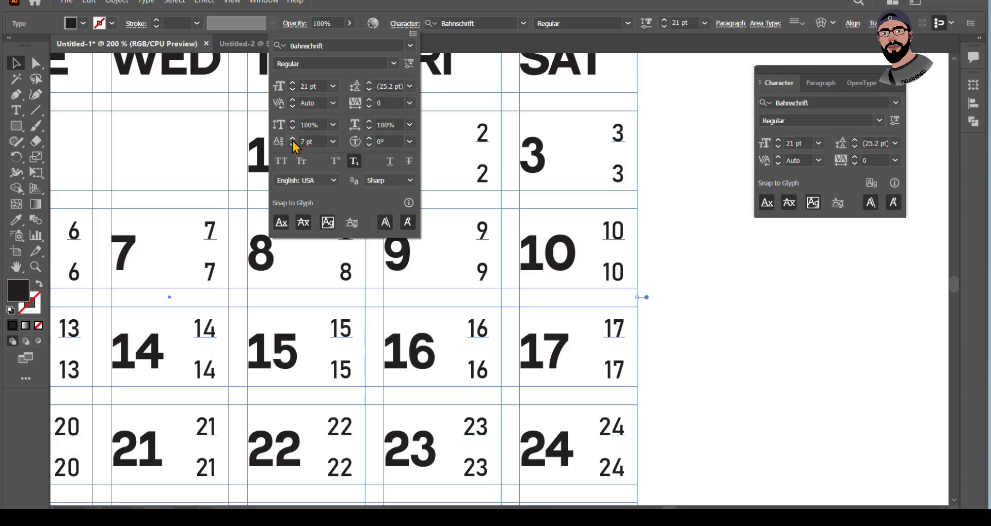
key("Escape")
key("ctrl+1")
left_click(708, 242)
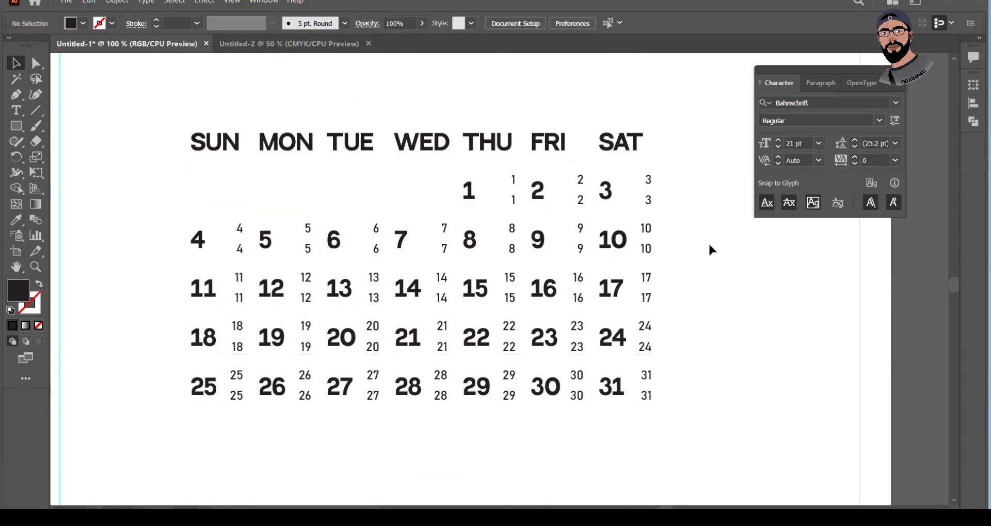
Fill the upper set of small dates with magenta and deselect it.
scroll(706, 233, "up", 1)
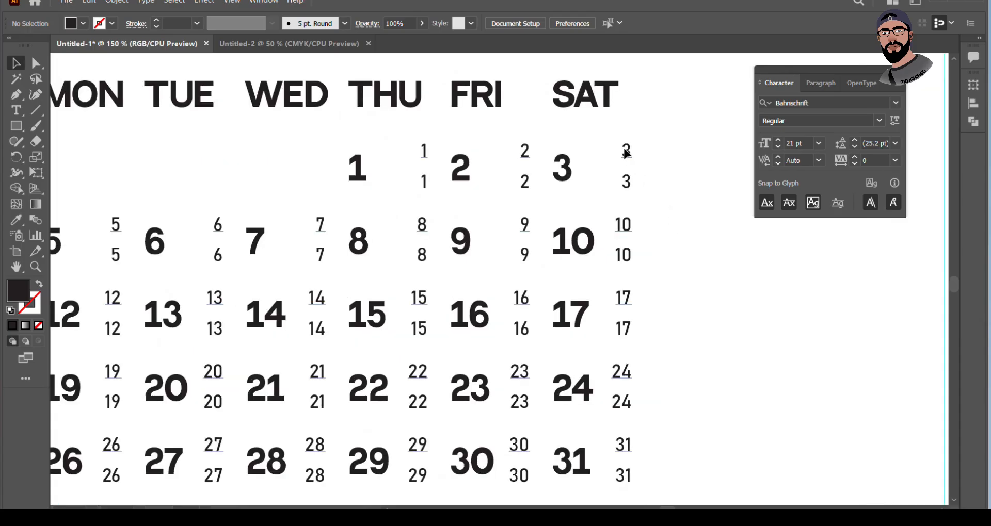
left_click(281, 92)
left_click(83, 23)
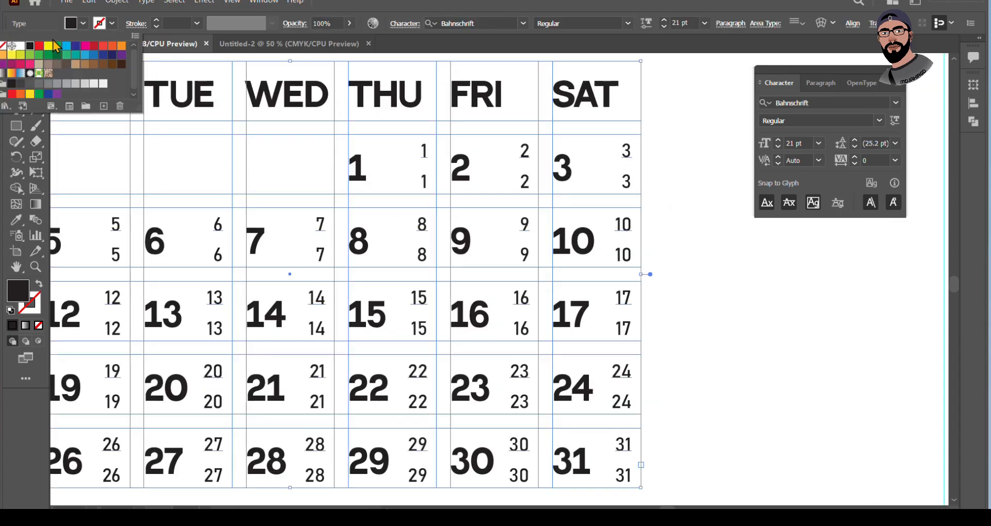
left_click(66, 48)
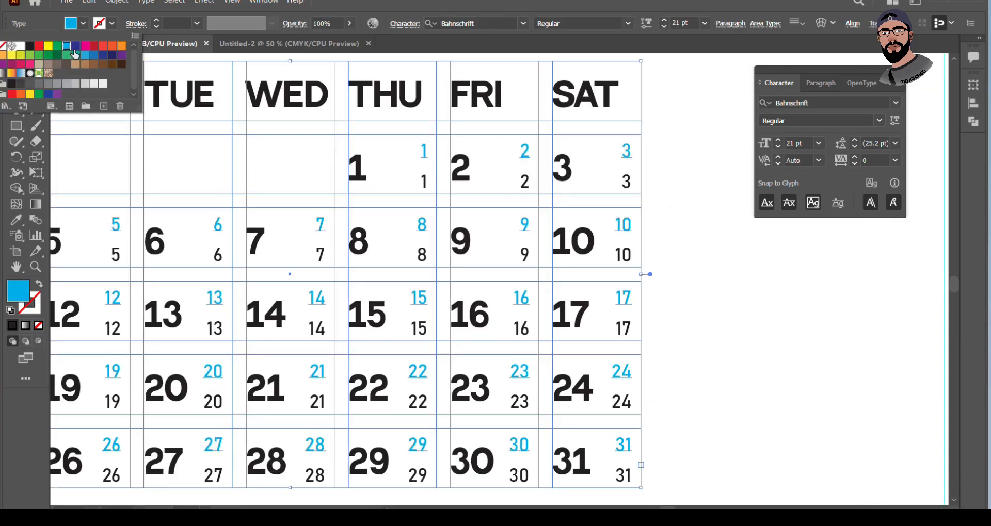
left_click(84, 47)
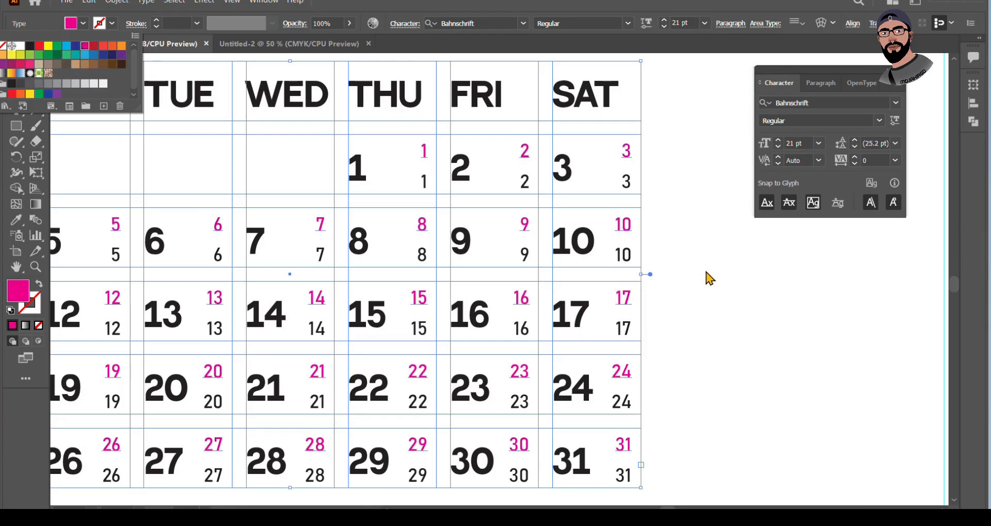
left_click(707, 277)
left_click(706, 277)
Try magenta and red on the lower set of small dates, settle on a teal fill, and deselect it.
left_click(632, 261)
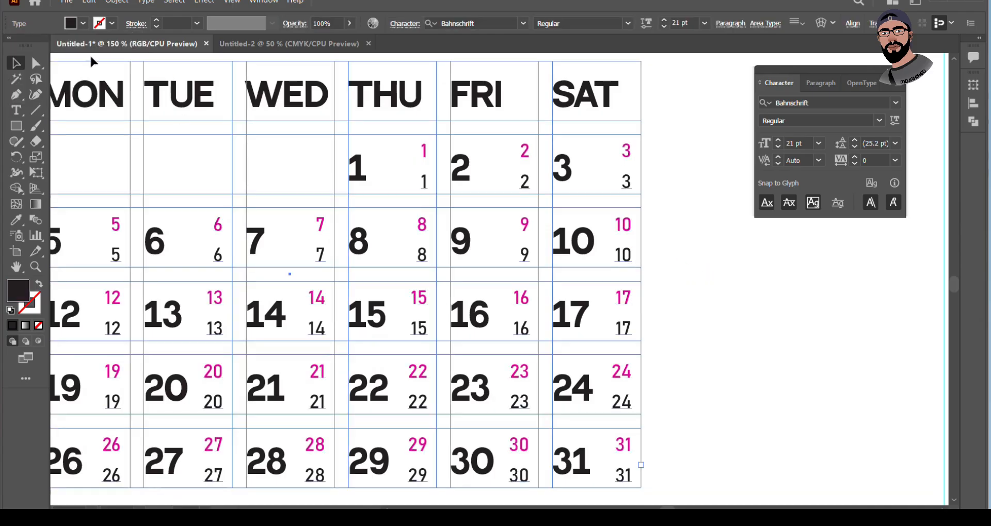
left_click(83, 23)
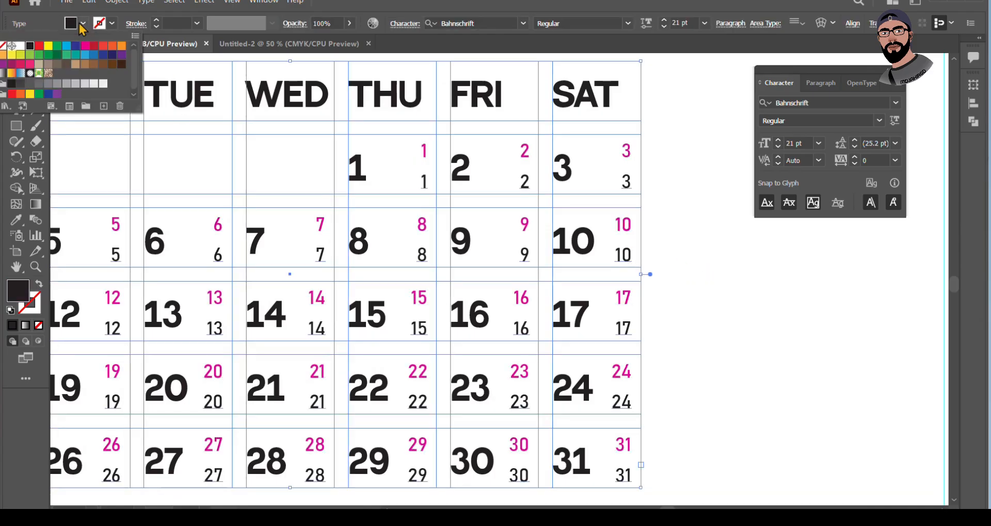
left_click(111, 47)
left_click(85, 50)
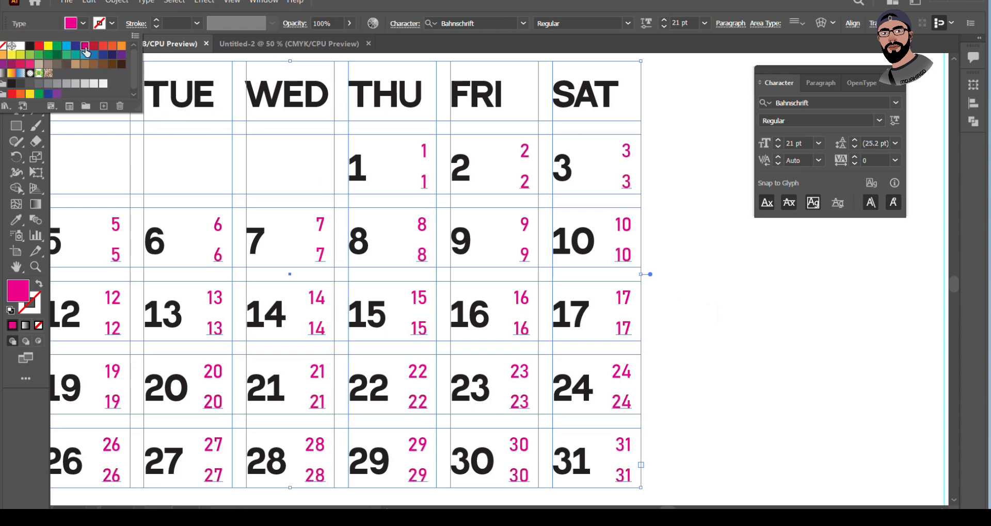
left_click(39, 46)
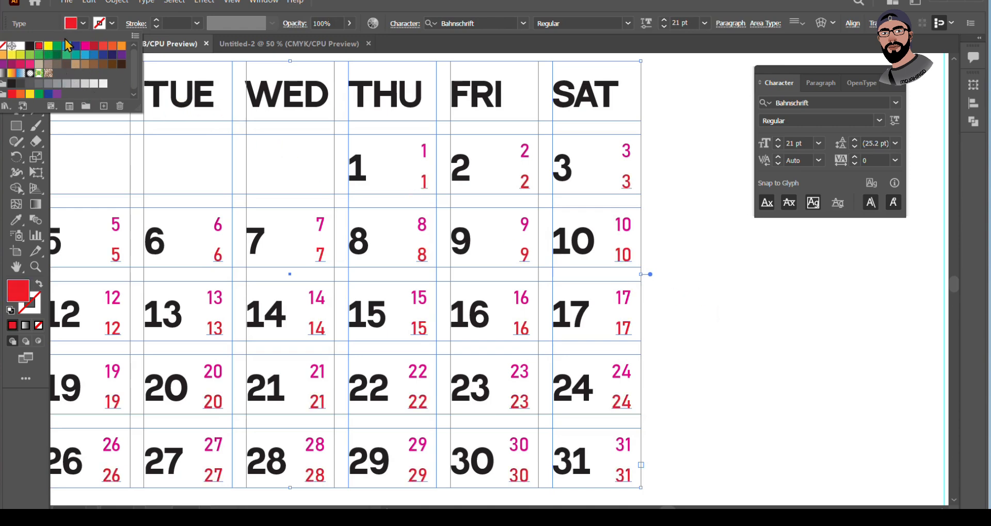
left_click(69, 55)
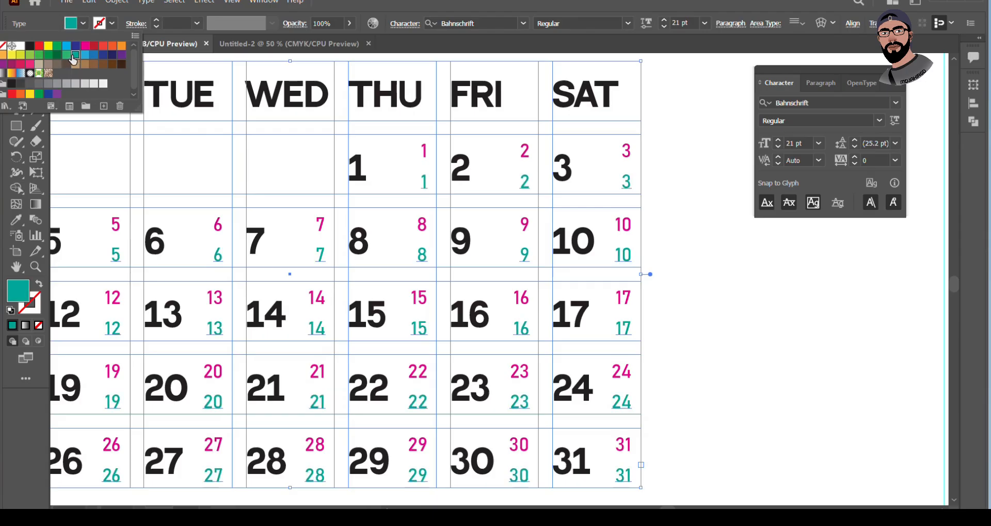
left_click(789, 307)
scroll(729, 284, "down", 1)
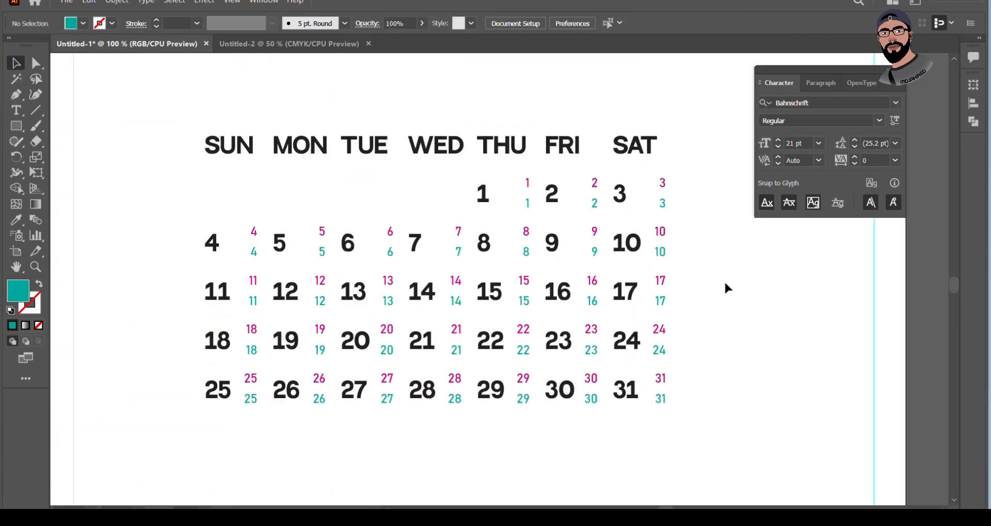
scroll(707, 280, "up", 1)
scroll(634, 249, "down", 1)
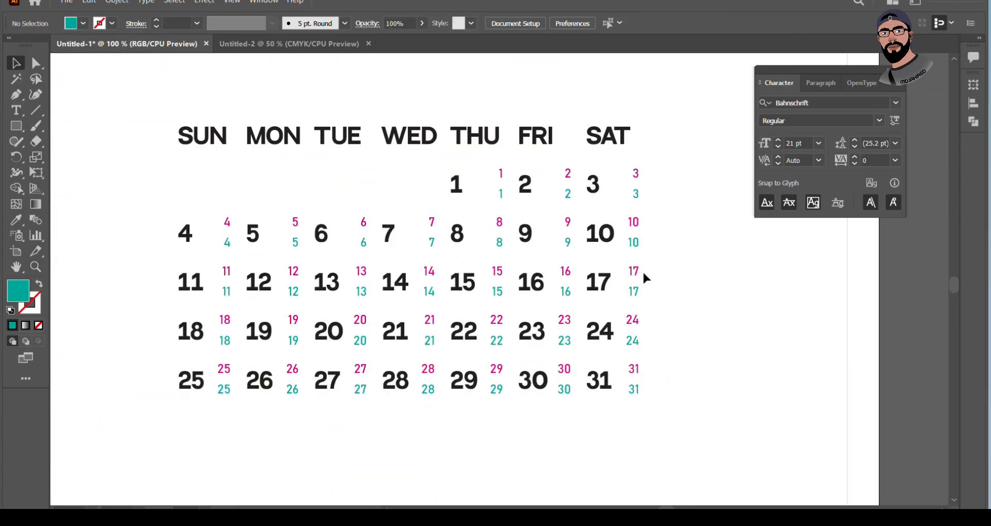
scroll(516, 255, "up", 1)
scroll(639, 251, "down", 1)
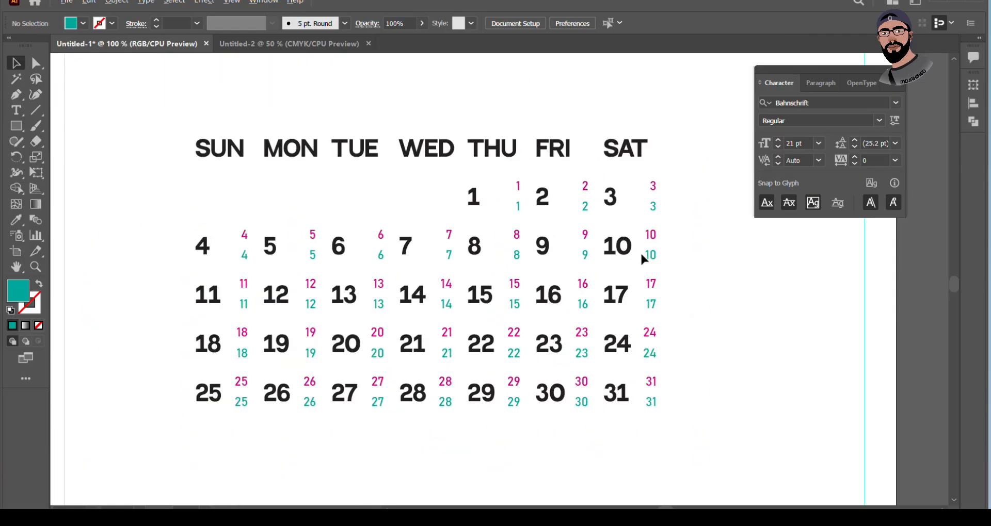
scroll(584, 199, "up", 1)
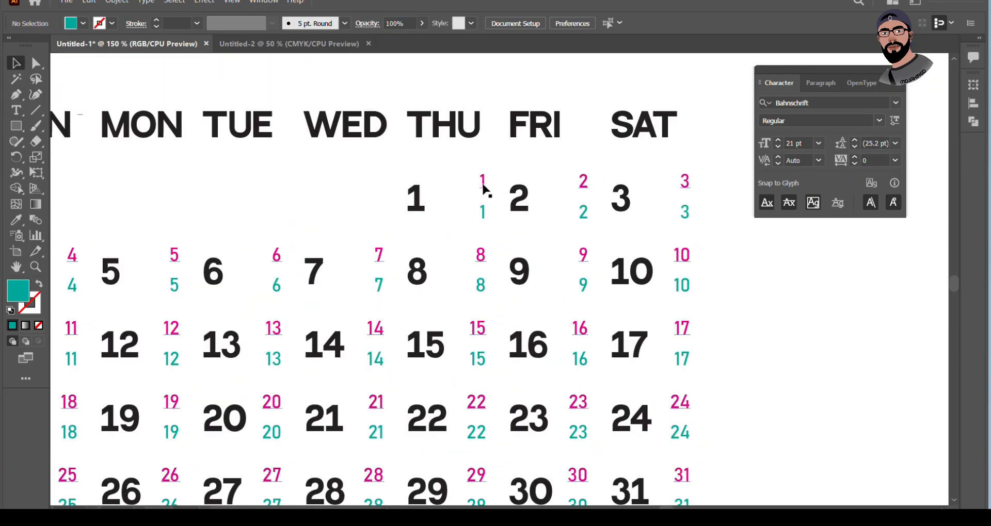
scroll(460, 190, "down", 1)
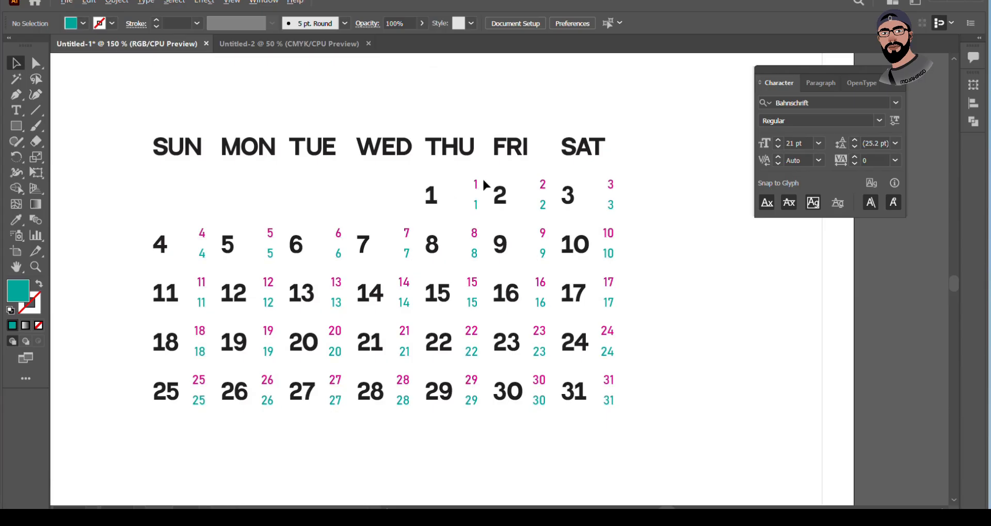
Try two tabs before the first magenta date to shift the dates by two cells, remove both tabs, and deselect the text.
scroll(474, 186, "up", 1)
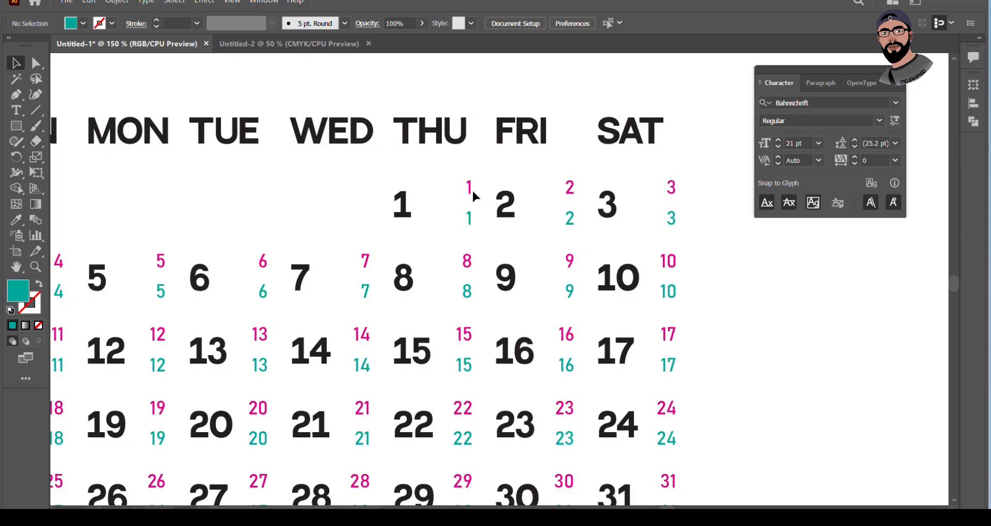
left_click(471, 191)
double_click(471, 191)
left_click_drag(471, 191, 659, 343)
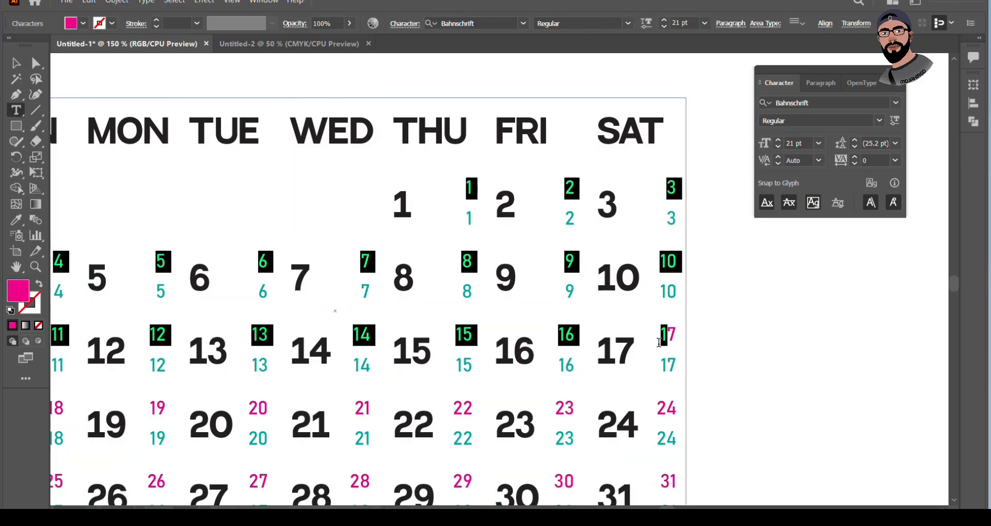
left_click(471, 196)
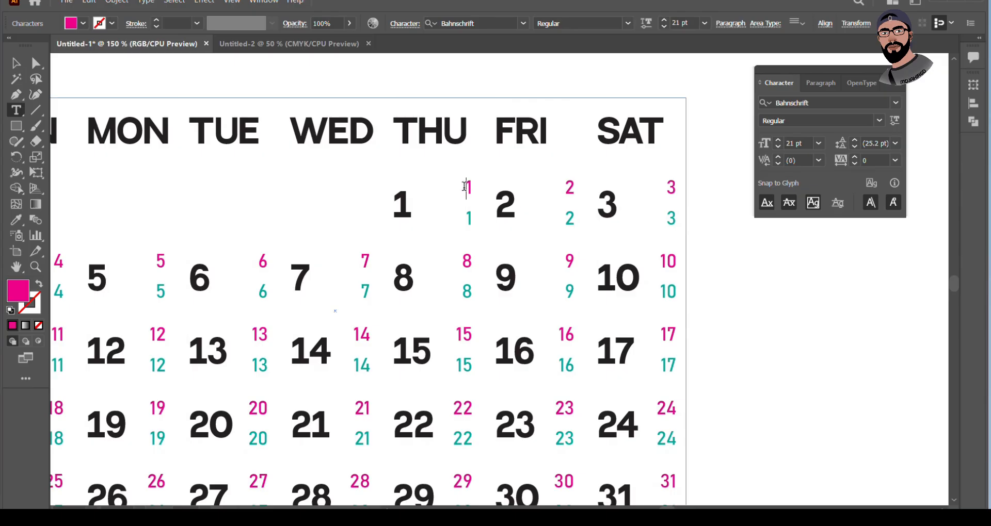
key("Tab")
key("Tab")
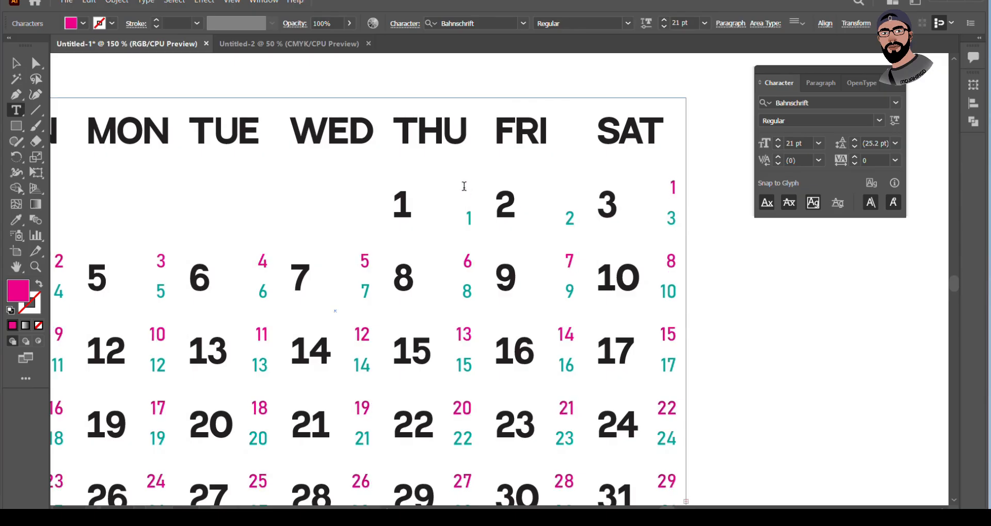
key("BackSpace")
key("BackSpace")
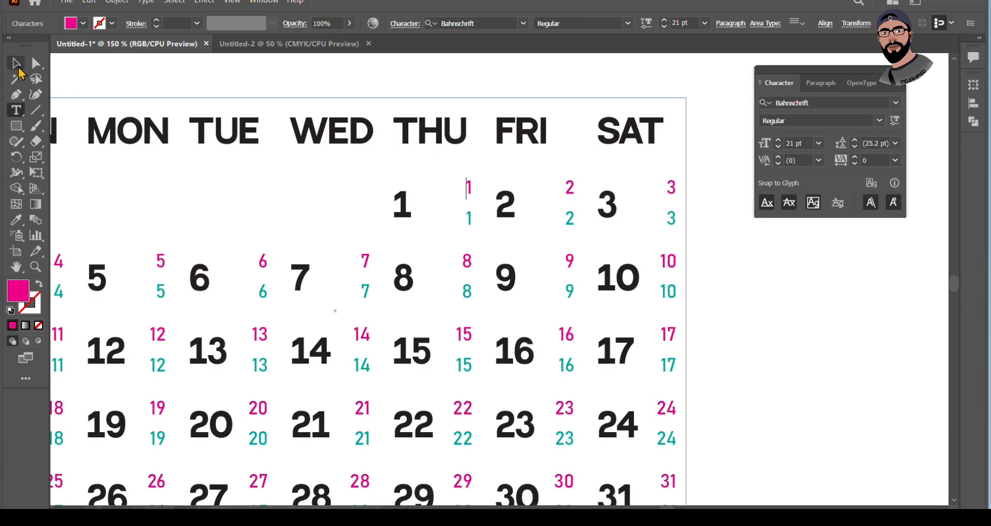
left_click(16, 63)
key("ctrl+minus")
left_click(719, 292)
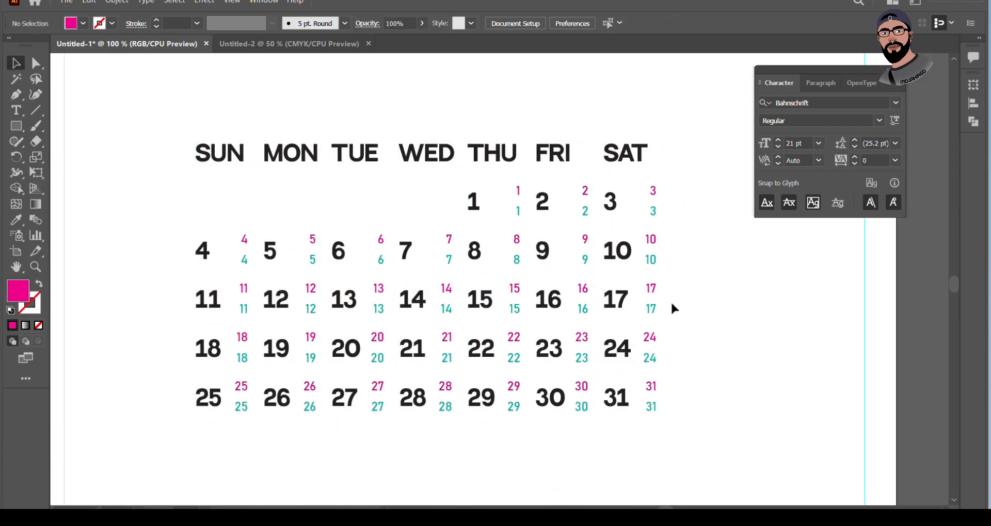
Change the font of the magenta dates to Li Ador Noirrit A-V1 VR and deselect them.
scroll(527, 178, "up", 3)
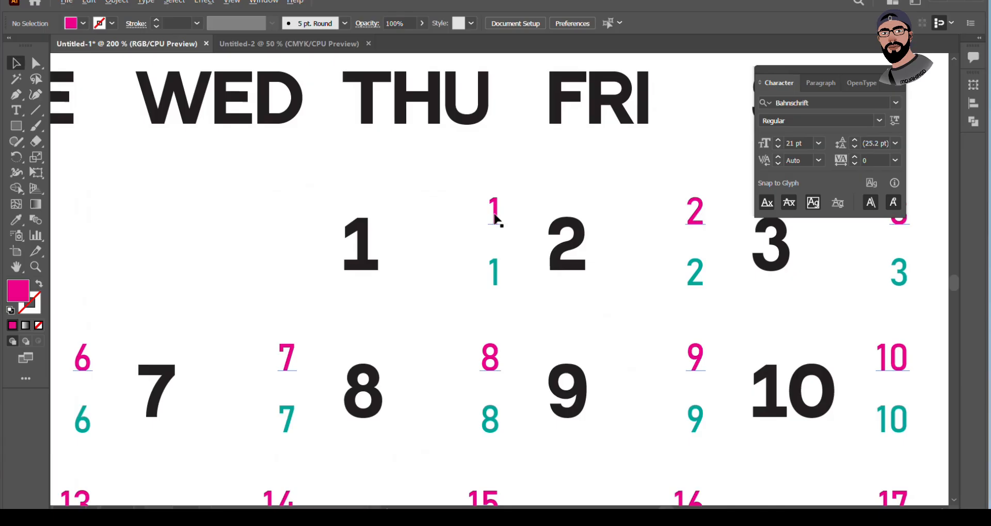
scroll(496, 219, "down", 2)
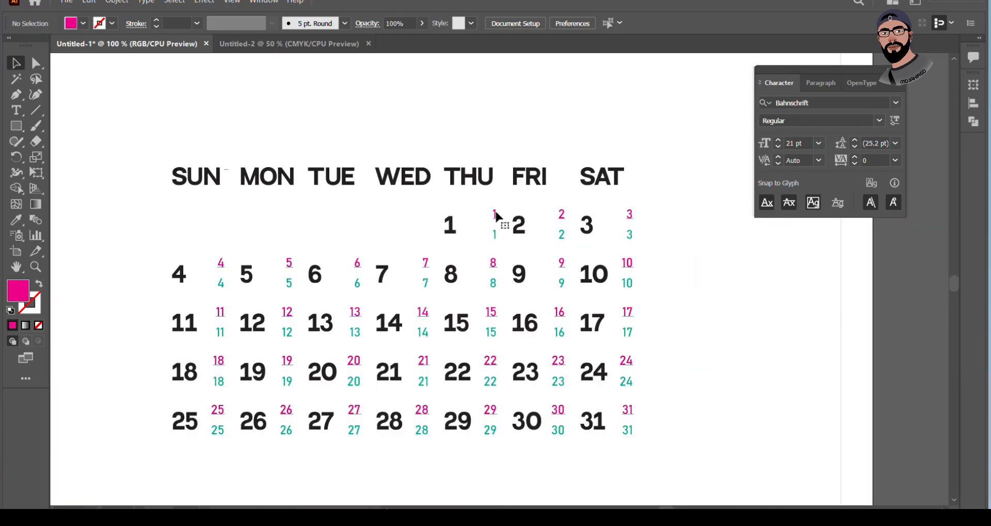
left_click(495, 217)
left_click(523, 23)
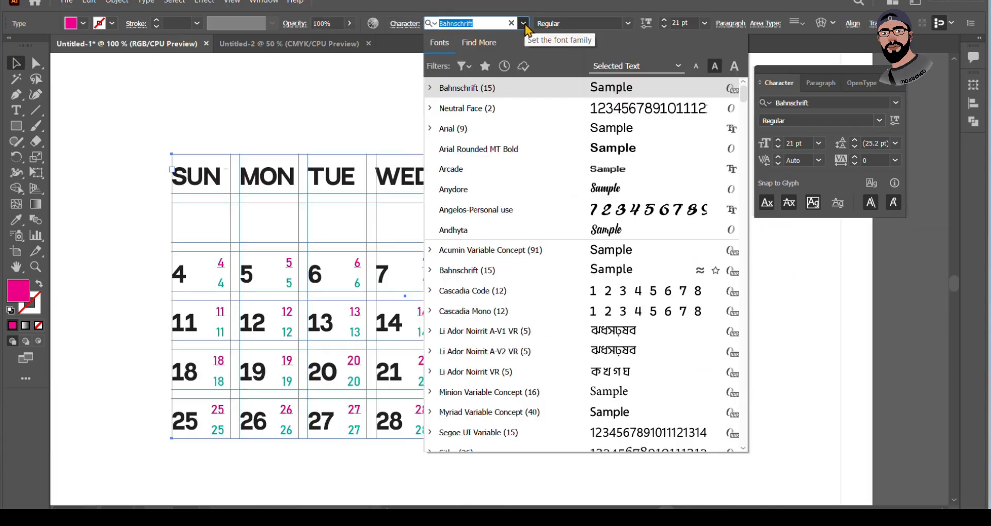
left_click(620, 332)
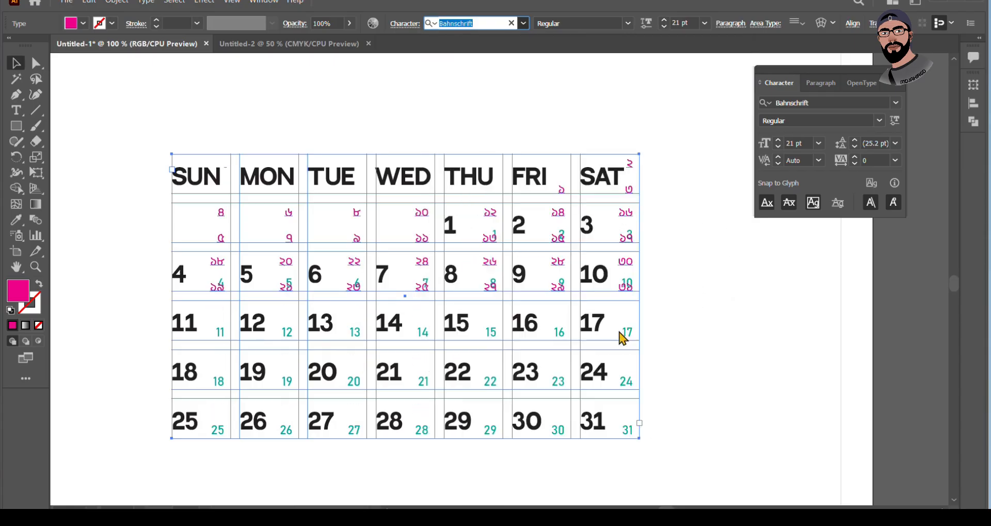
left_click(707, 305)
Set the font size of the magenta dates to 22 pt and deselect them.
scroll(634, 263, "up", 1)
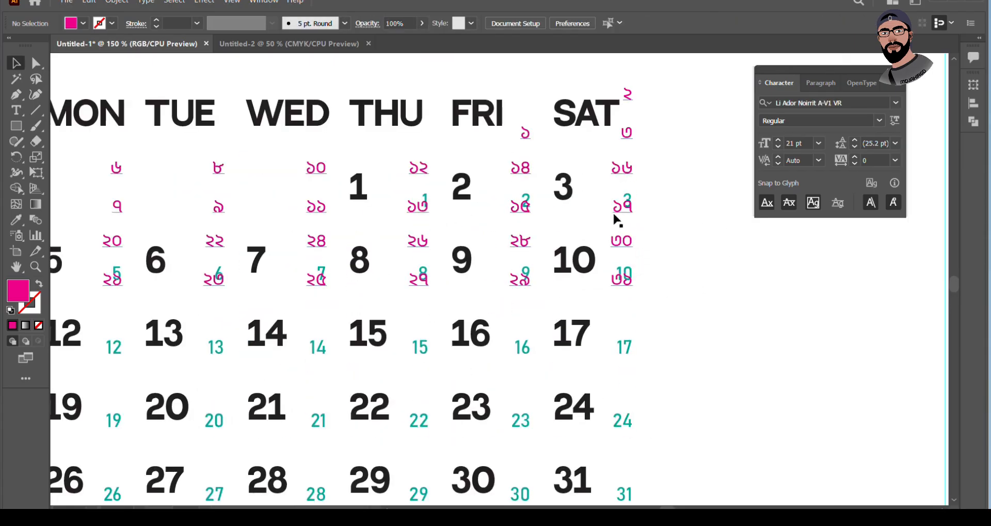
left_click(524, 200)
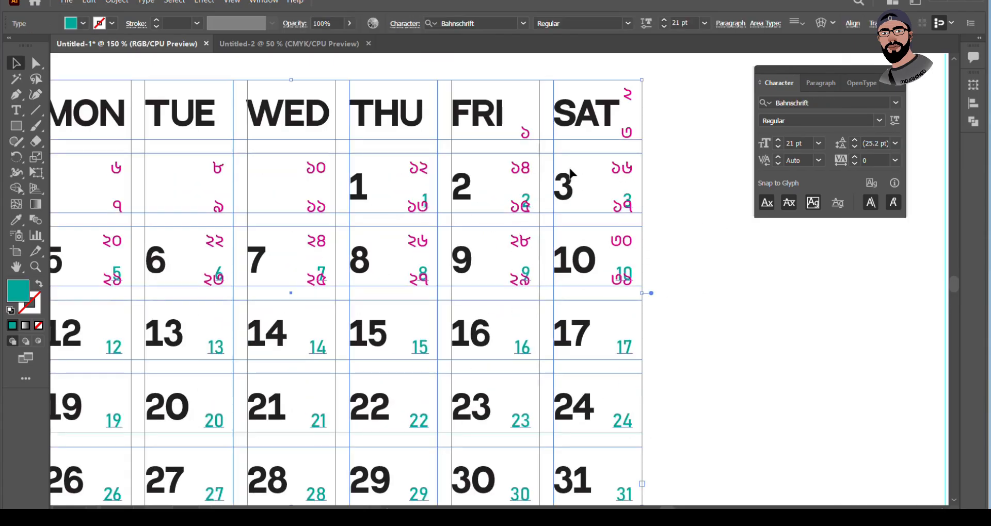
left_click(673, 144)
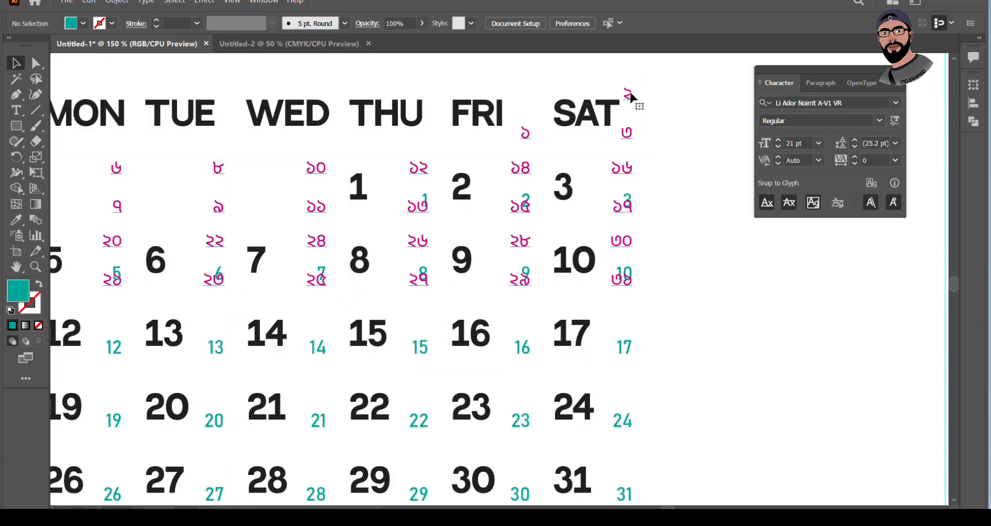
left_click(629, 97)
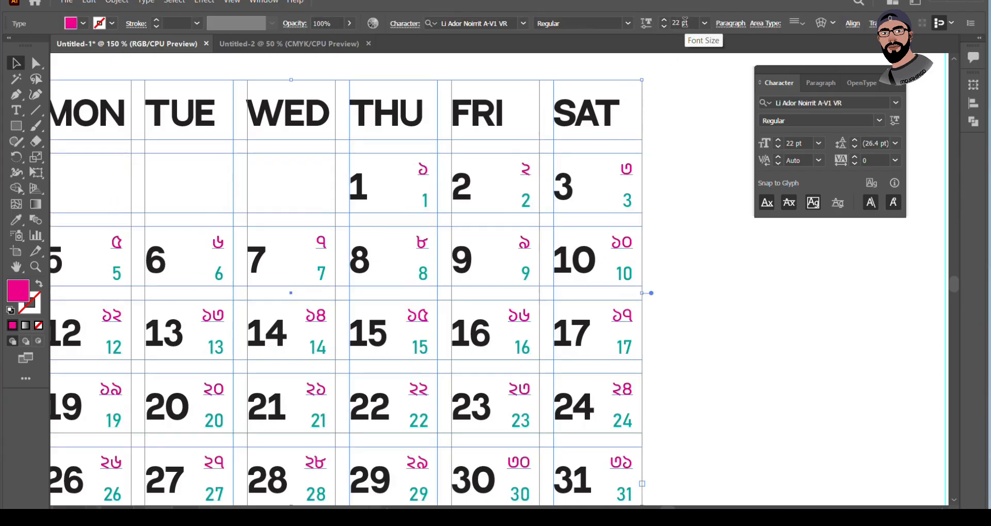
key("ctrl+minus")
left_click(664, 228)
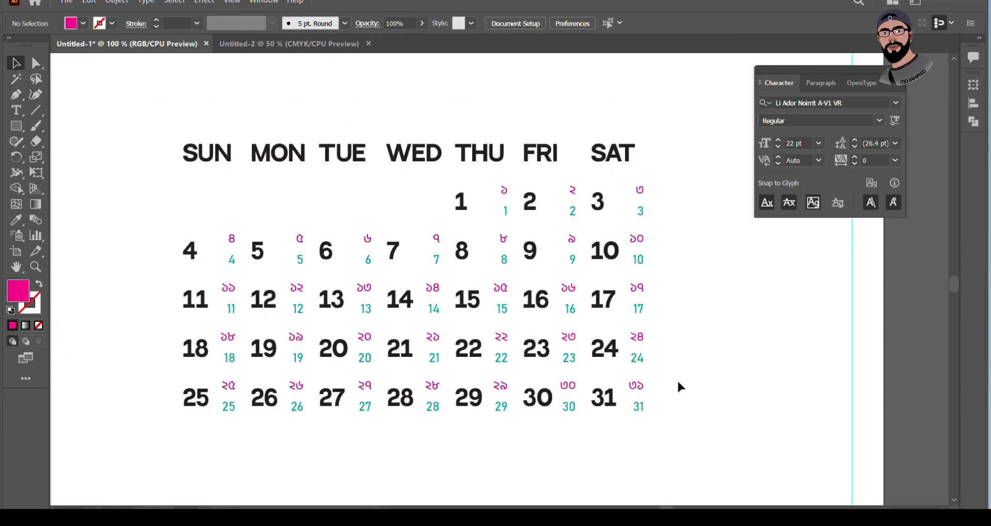
scroll(646, 235, "up", 1)
scroll(592, 231, "down", 1)
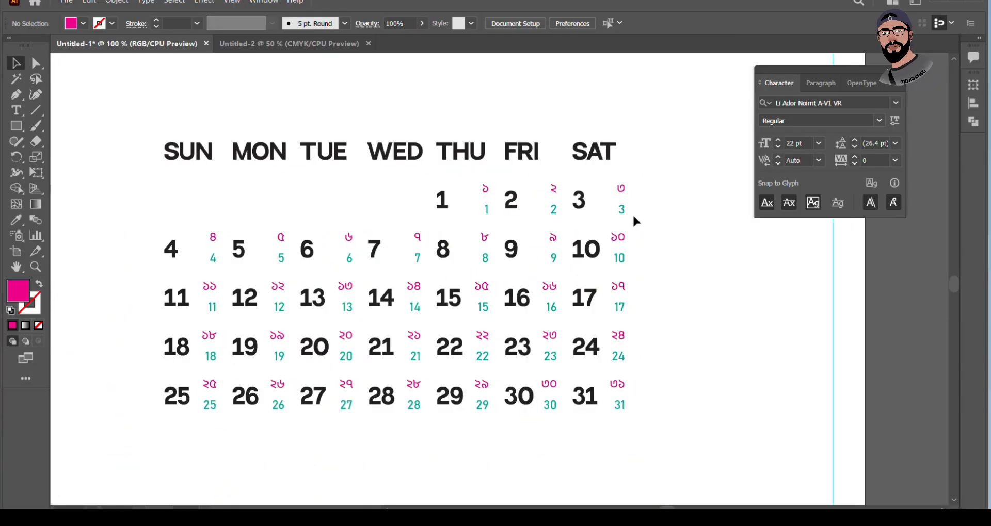
left_click(622, 194)
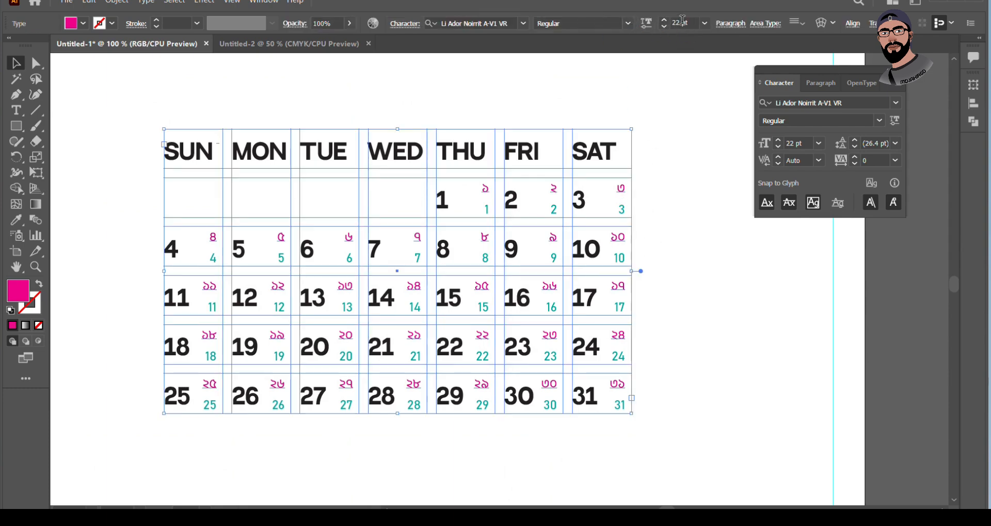
left_click(684, 243)
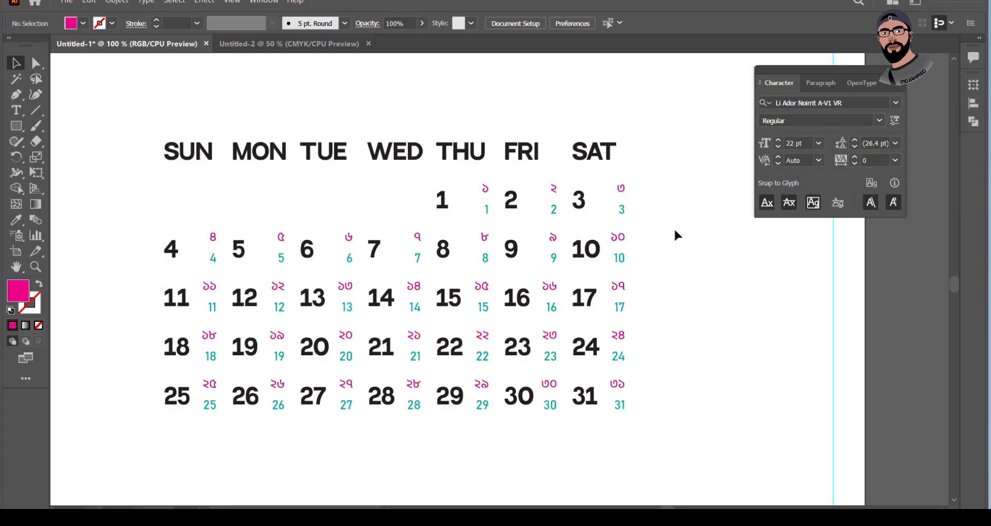
scroll(588, 186, "up", 1)
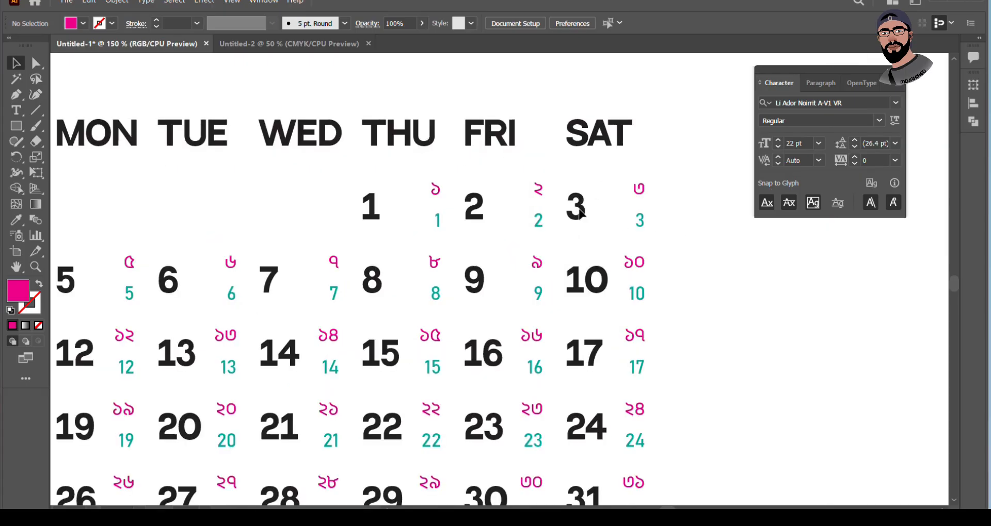
key("ctrl+alt+2")
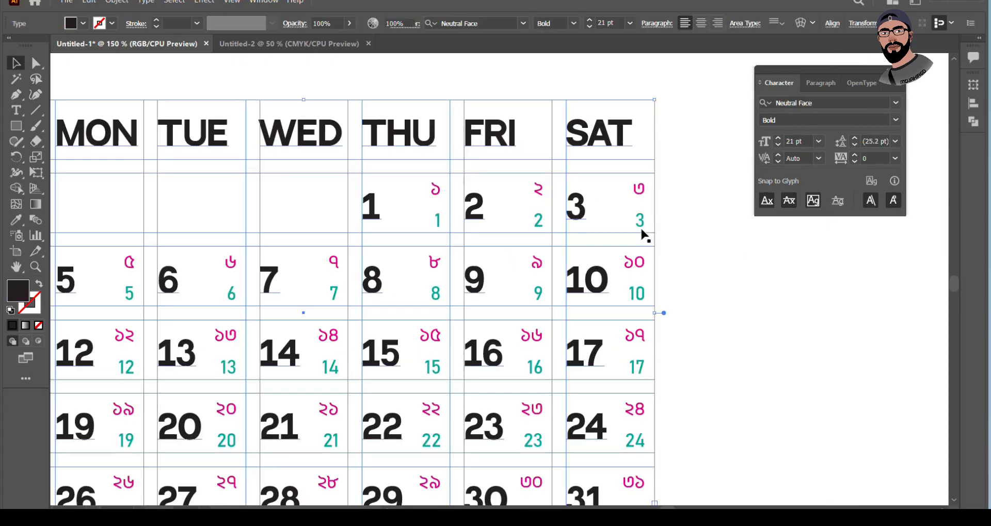
left_click(644, 231)
scroll(644, 232, "down", 1)
Try a 4 pt left indent on the entire black text, weekday headings included, and undo it.
left_click(606, 218)
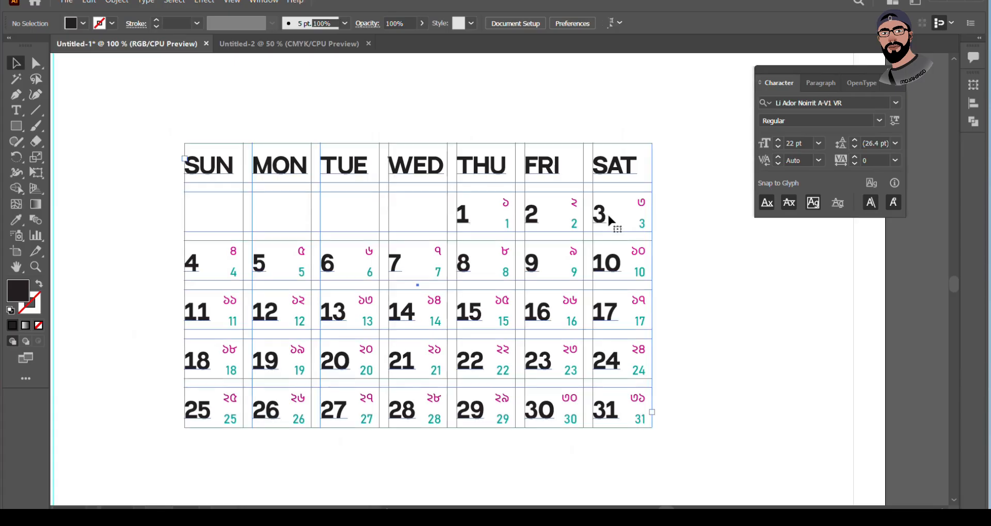
scroll(600, 217, "up", 2)
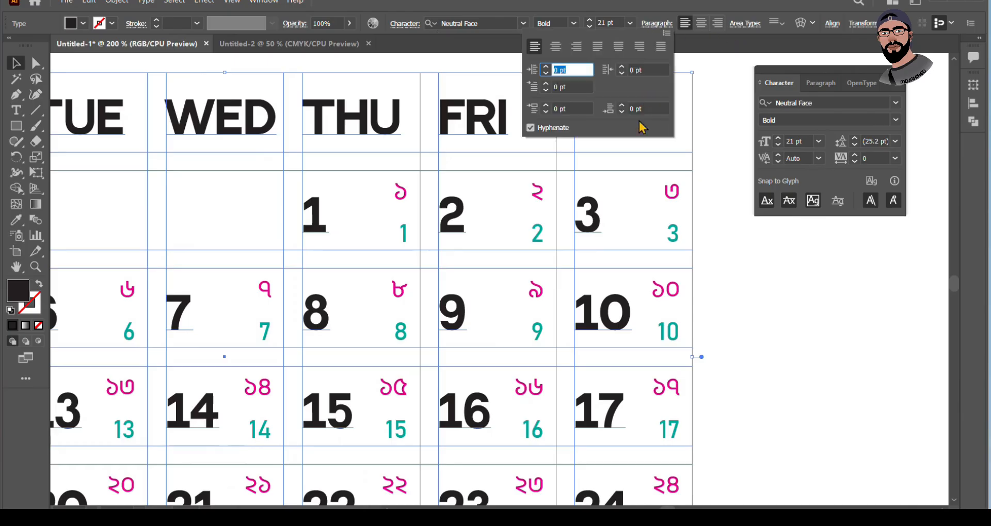
left_click(655, 23)
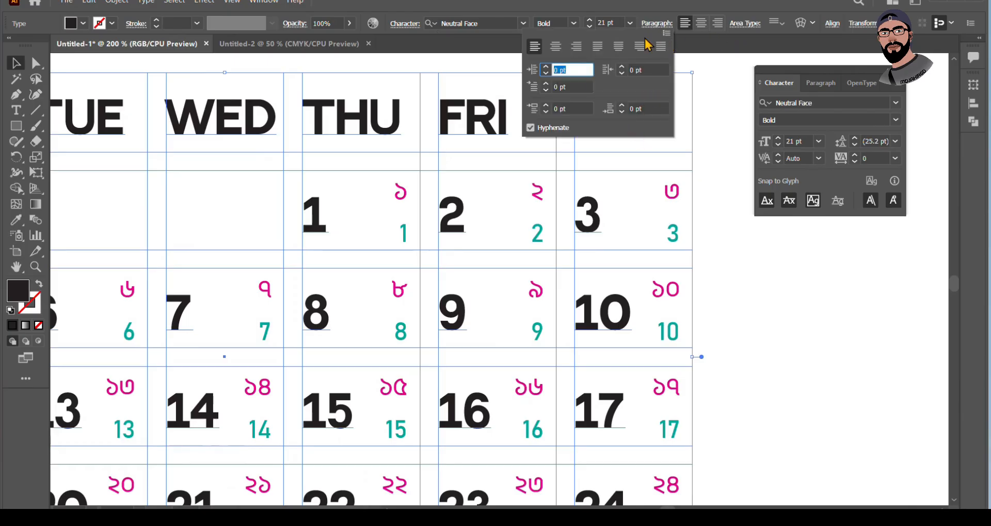
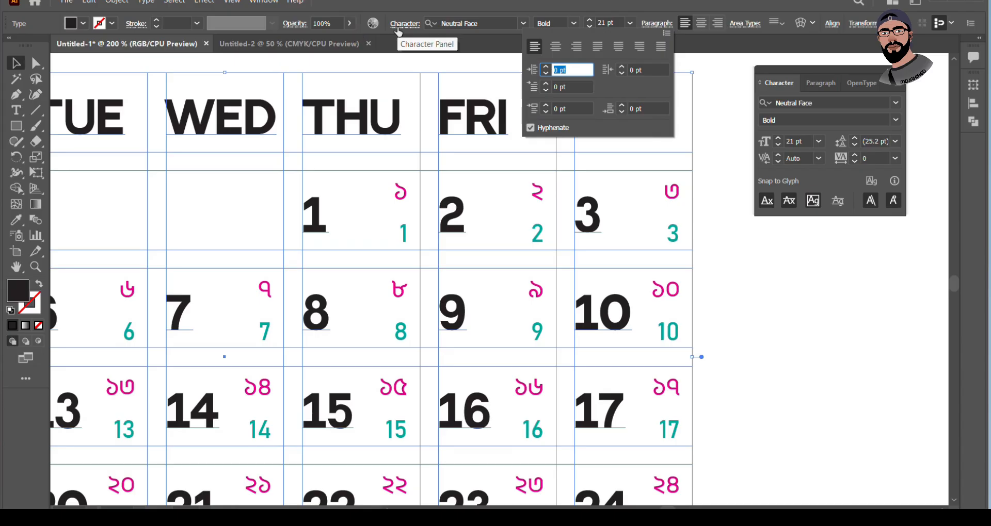
left_click(546, 67)
left_click(546, 68)
left_click(546, 67)
left_click(546, 67)
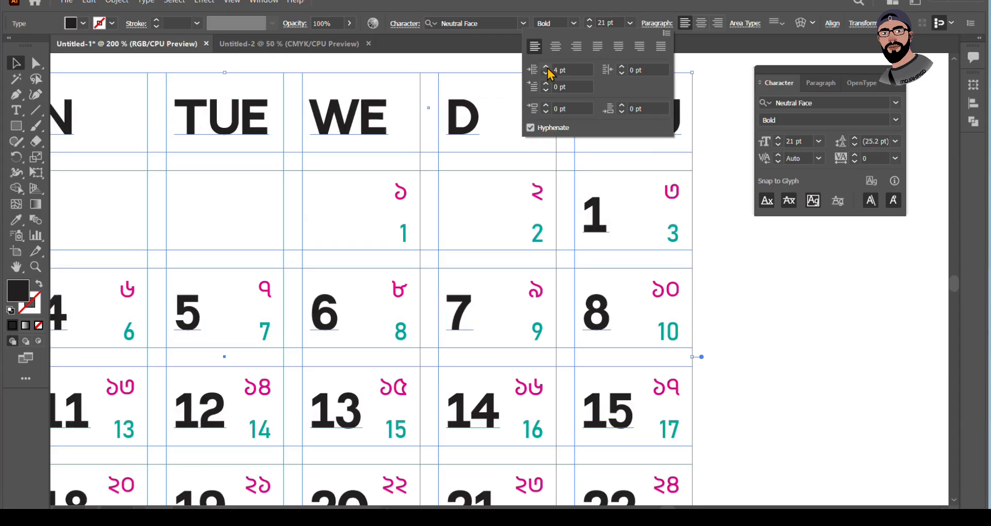
key("ctrl+z")
left_click(722, 194)
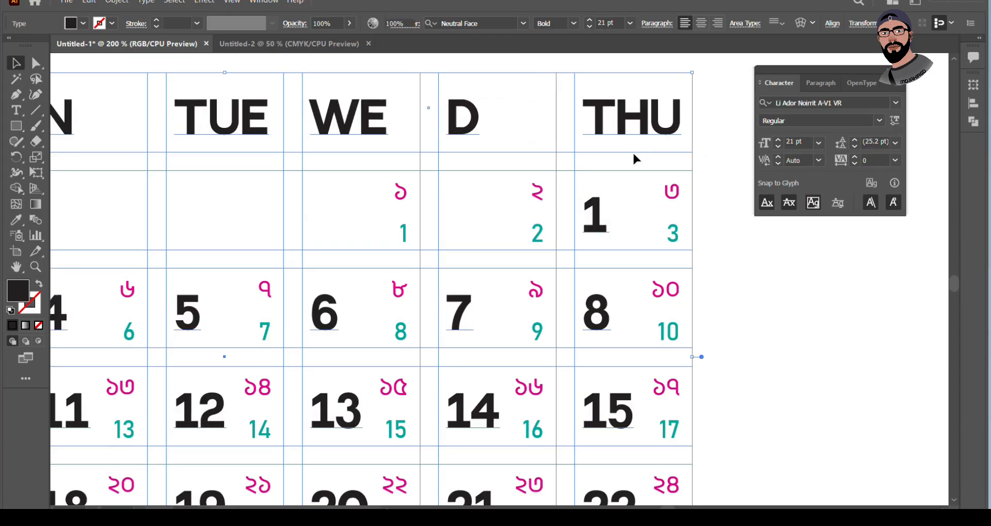
scroll(620, 154, "down", 2)
key("ctrl+z")
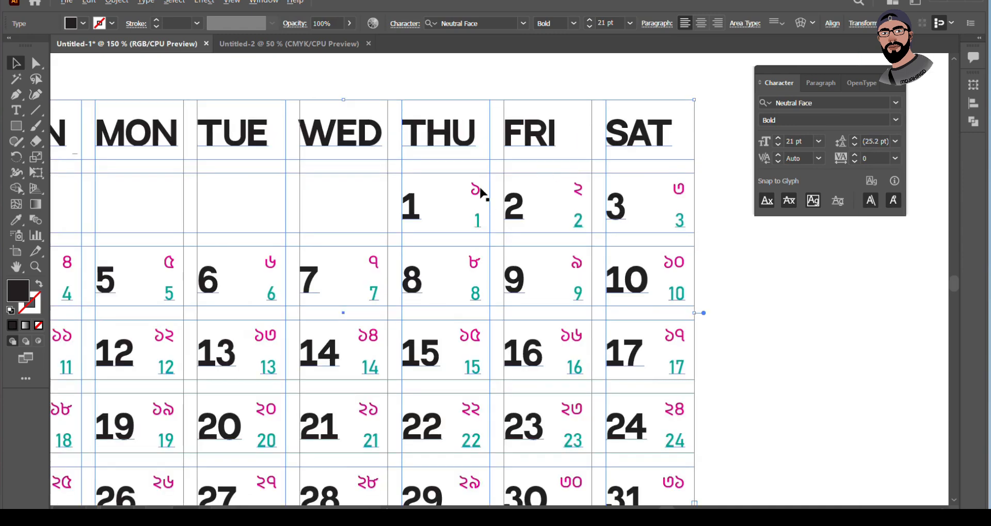
Give only the large black dates 1 to 31 a left indent of 6 pt, leaving out the weekday headings, and deselect the text.
key("ctrl+minus")
key("t")
left_click_drag(434, 200, 588, 400)
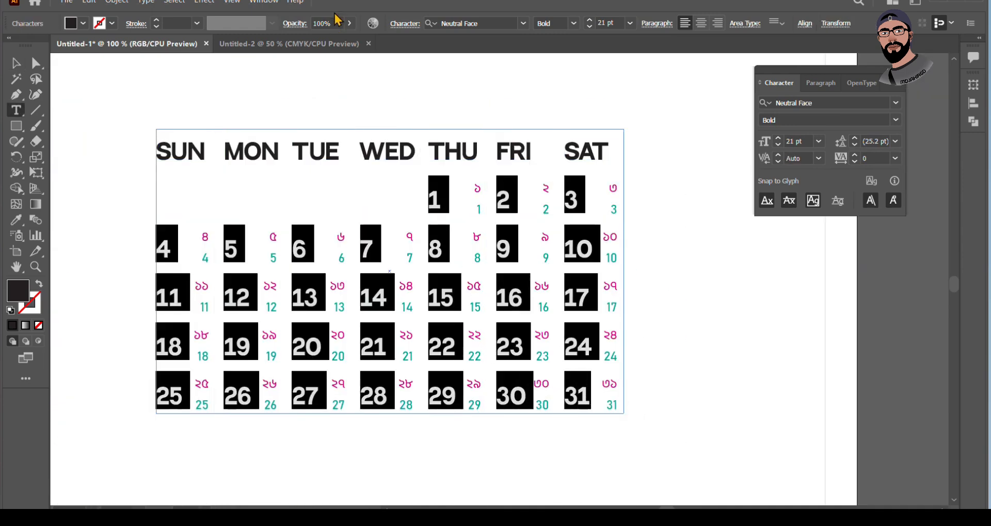
left_click(657, 26)
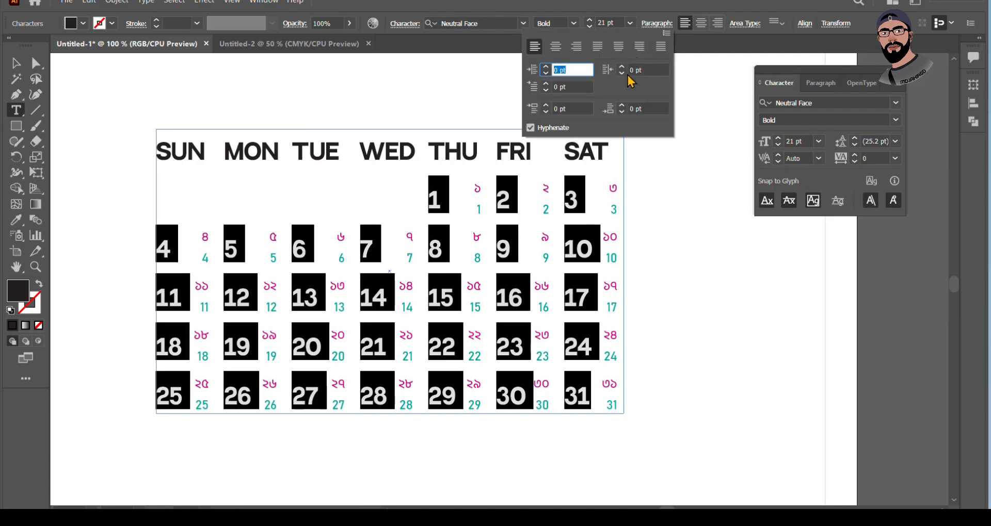
left_click(545, 67)
left_click(545, 68)
left_click(545, 67)
left_click(545, 67)
left_click(545, 67)
left_click(546, 67)
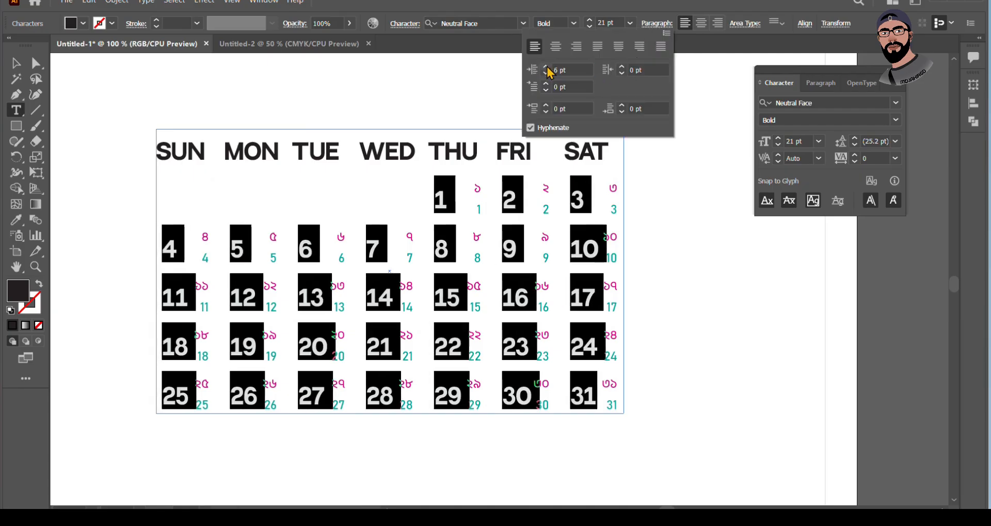
left_click(13, 62)
left_click(163, 82)
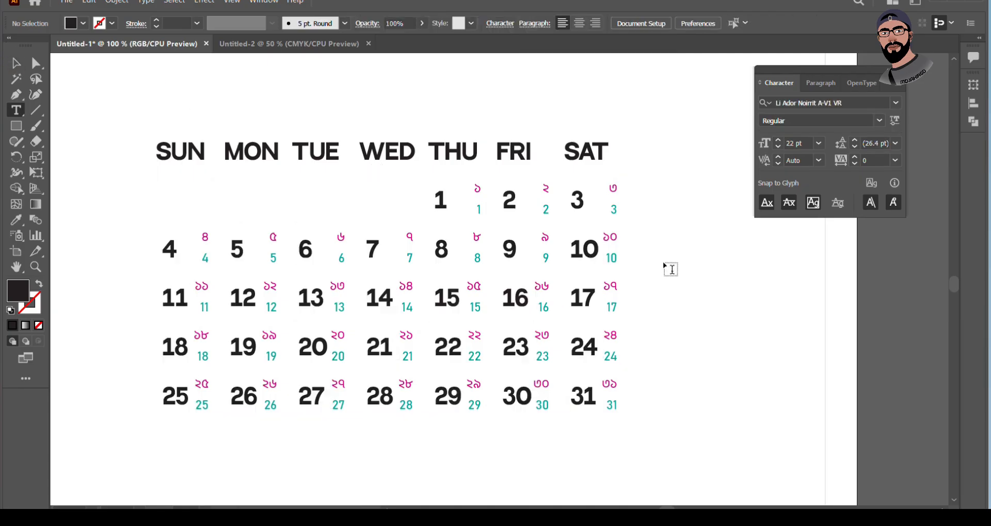
Centre the weekday headings SUN to SAT in their cells, leaving the date numbers left-aligned.
left_click(16, 62)
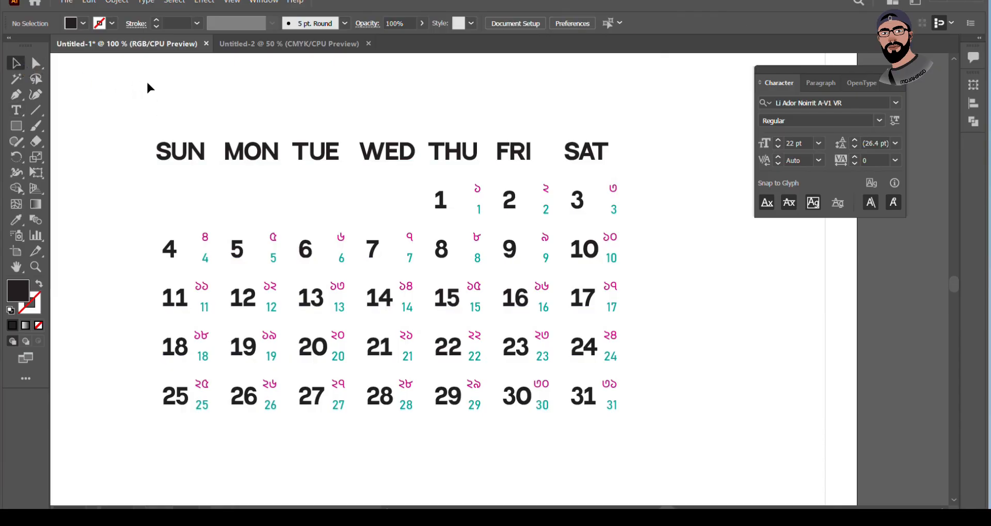
left_click(160, 151)
left_click(97, 121)
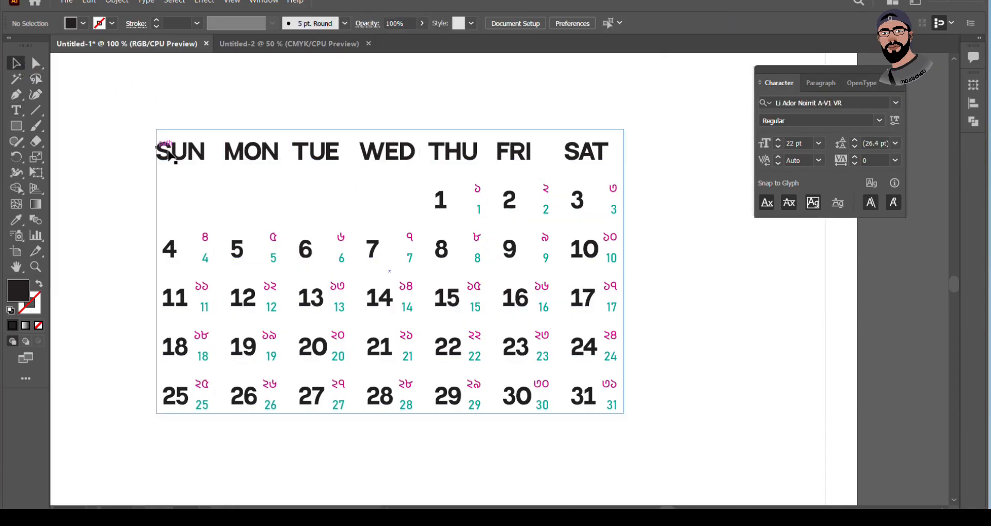
left_click(170, 153)
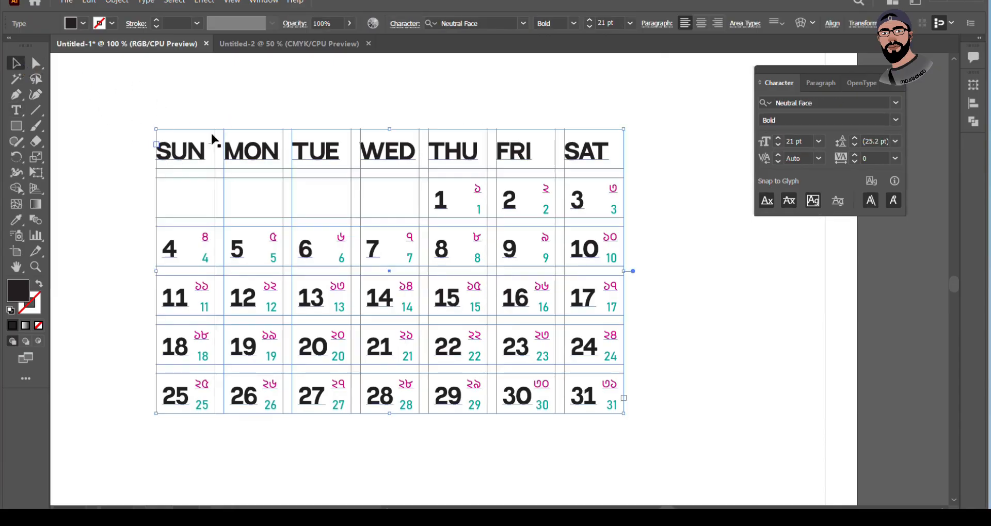
double_click(160, 151)
left_click_drag(158, 151, 612, 164)
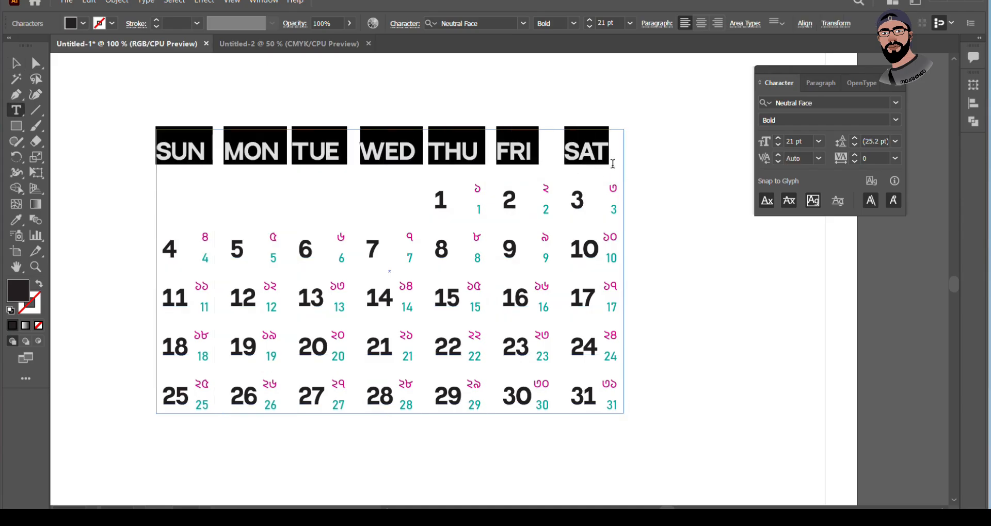
left_click(701, 23)
Colour the weekday headings red and deselect the text.
left_click(83, 23)
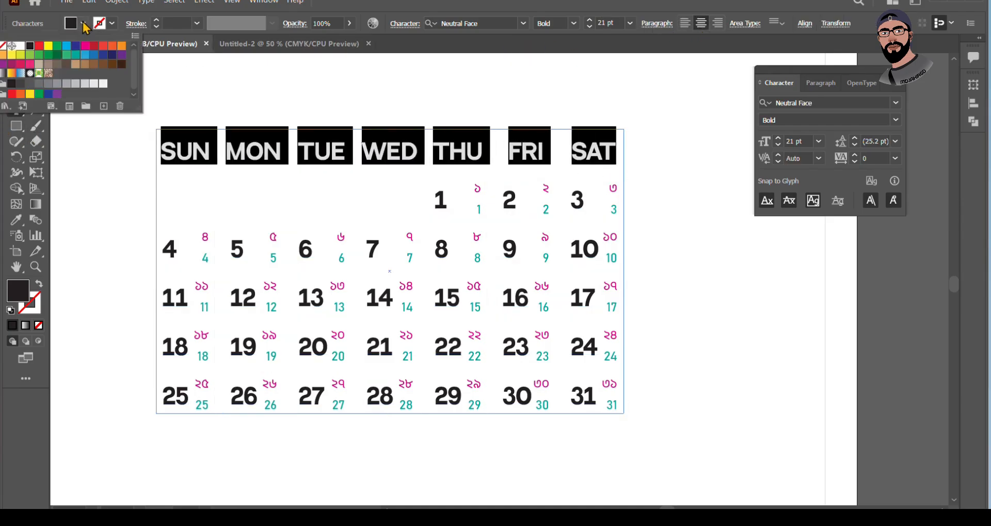
left_click(39, 46)
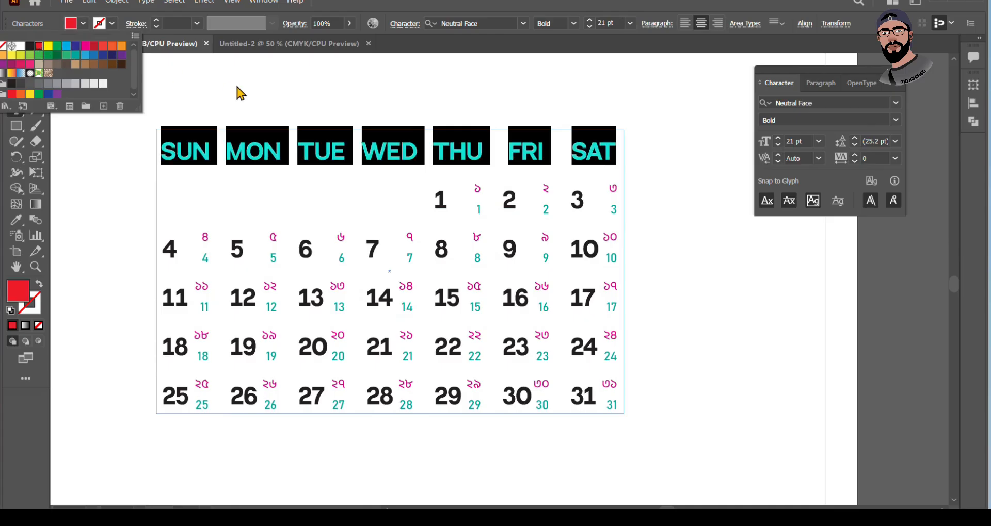
left_click(235, 84)
left_click(16, 63)
left_click(112, 113)
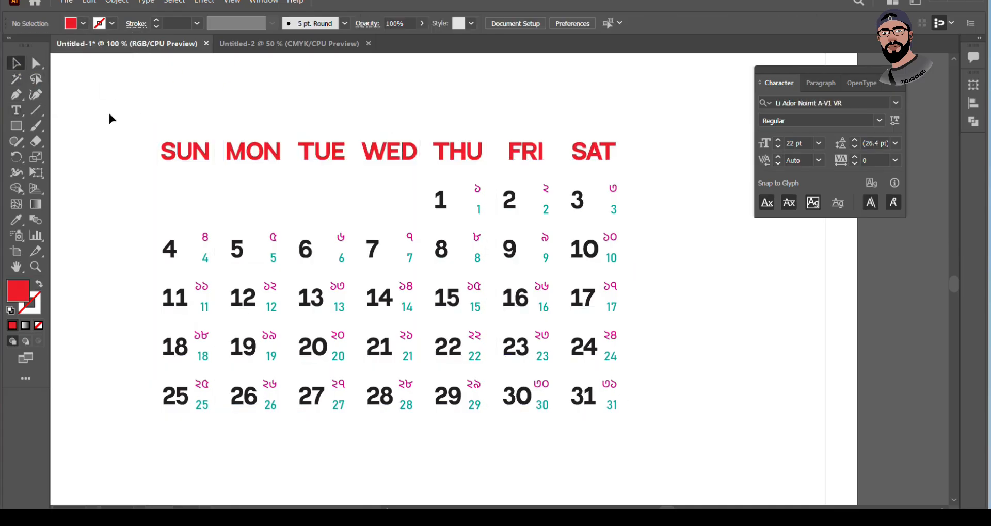
Draw a rectangle about 456 by 278 pt that exactly covers the calendar text frame.
left_click_drag(91, 102, 589, 428)
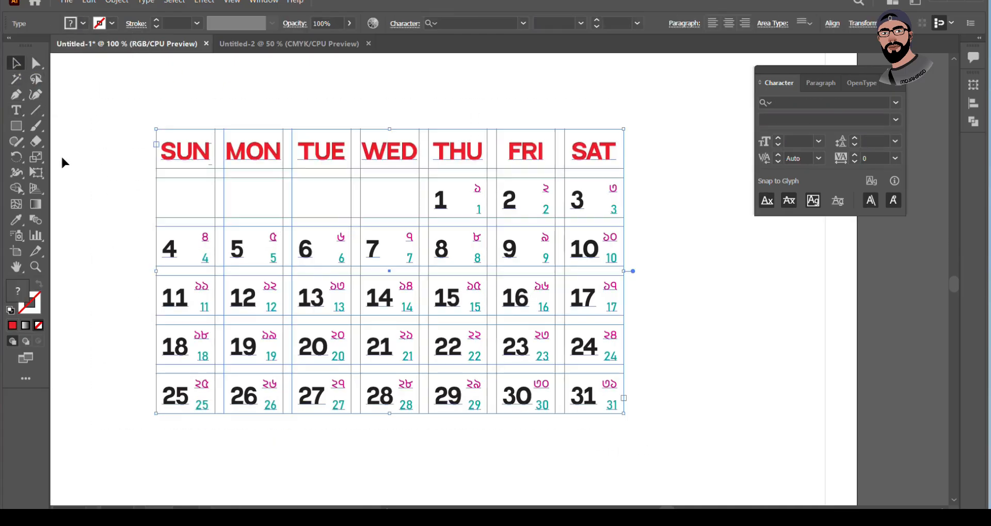
left_click(16, 126)
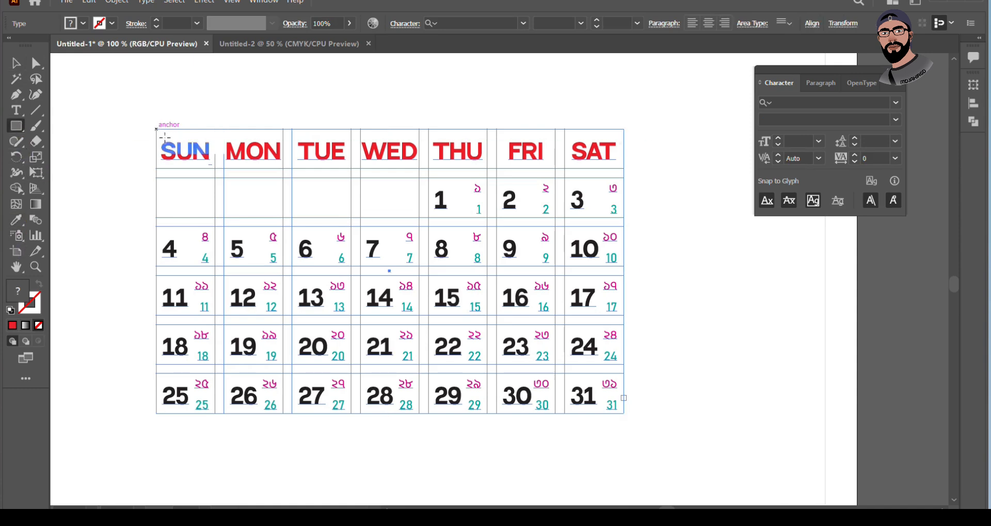
left_click_drag(156, 128, 624, 413)
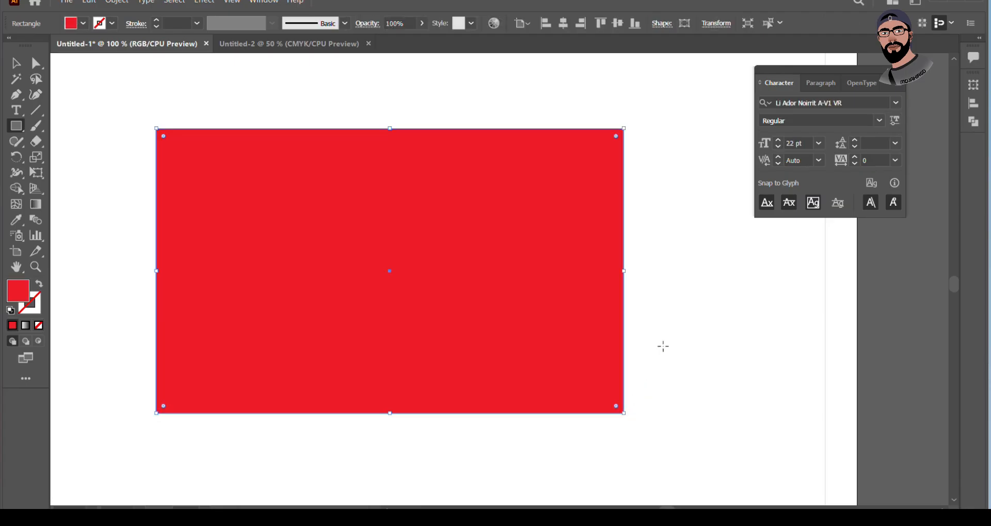
left_click(16, 65)
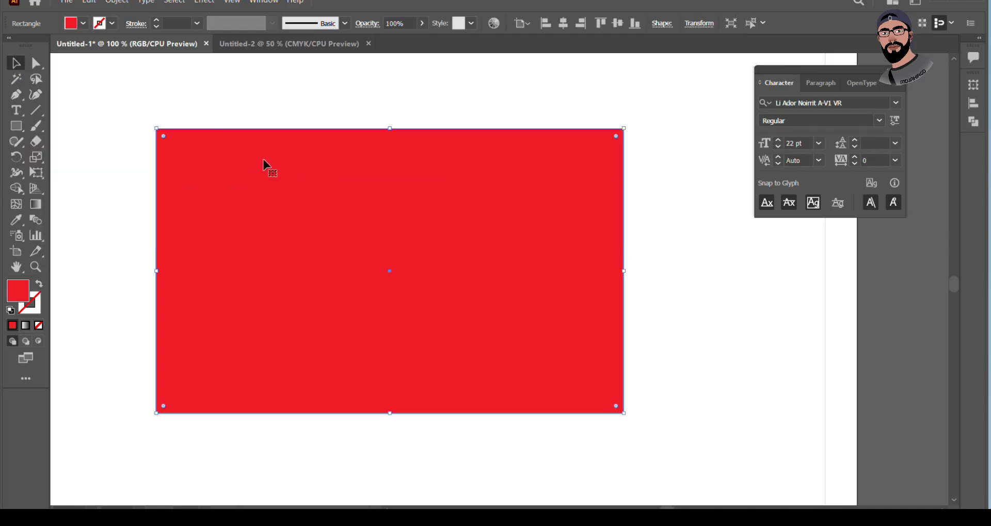
Check the text behind the red rectangle by shifting it aside, undoing the move, and switching outline view on and off.
left_click(287, 78)
left_click_drag(279, 170, 473, 234)
key("ctrl+z")
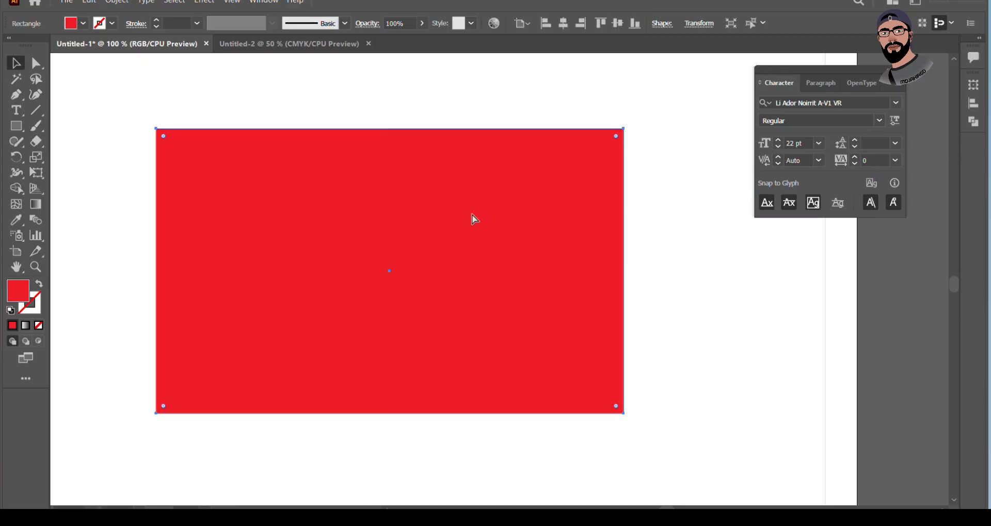
key("ctrl+y")
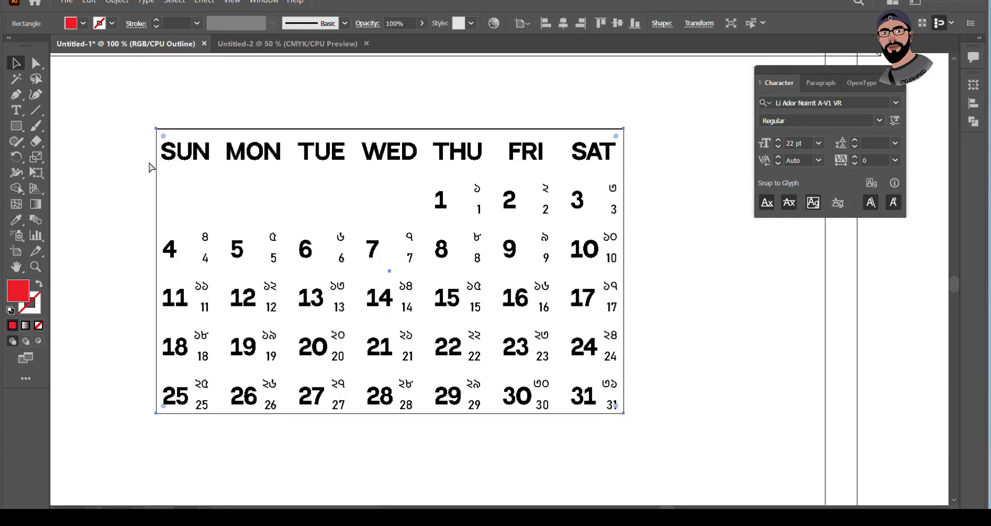
key("ctrl+y")
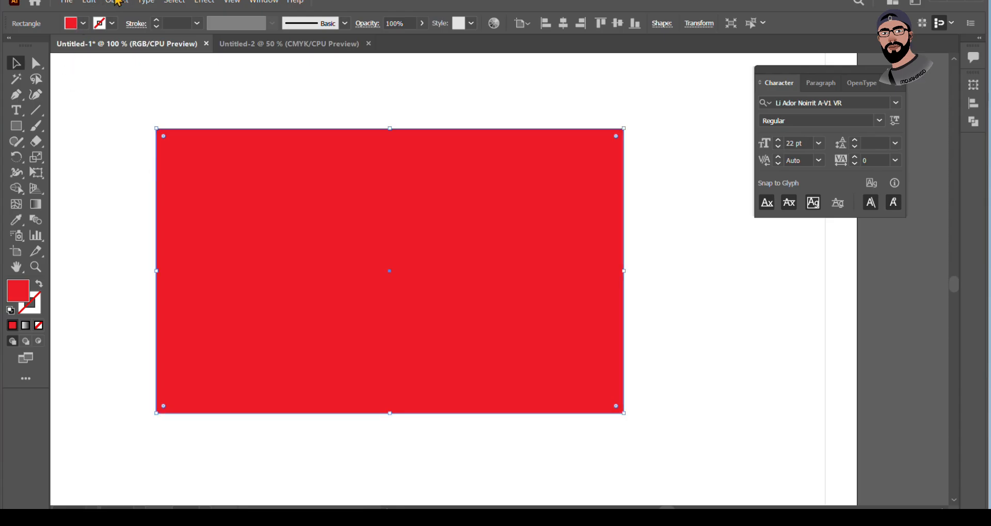
Start splitting the red rectangle into a grid with 6 rows and 7 columns.
left_click(118, 3)
mouse_move(191, 300)
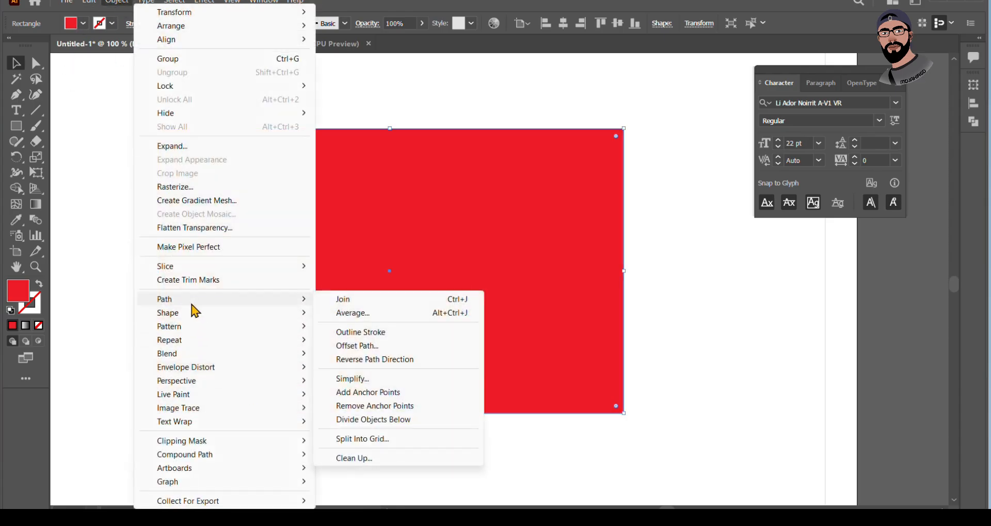
left_click(365, 440)
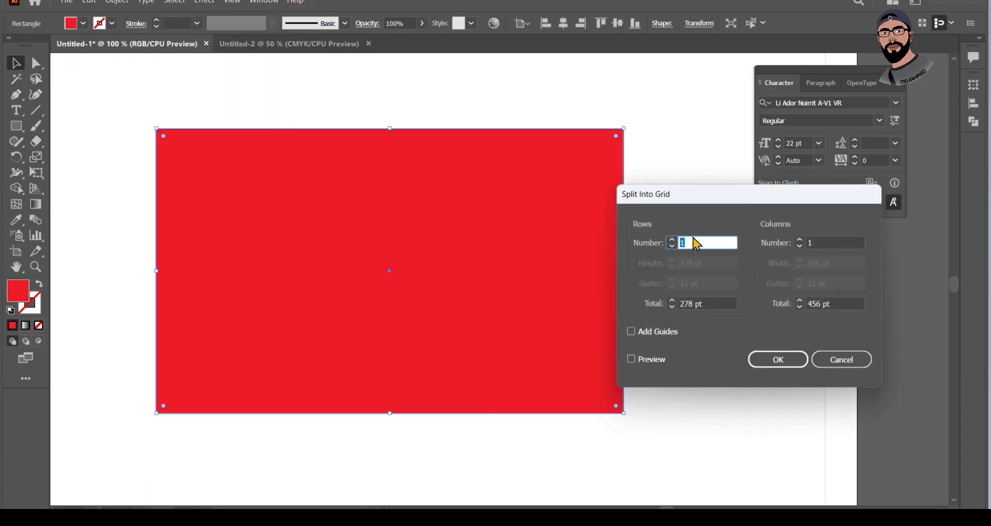
key("Up")
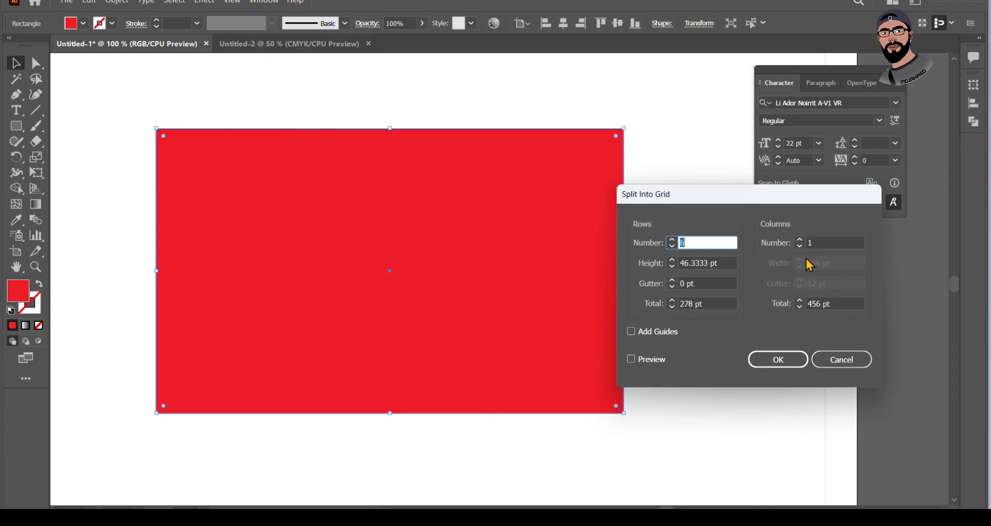
left_click(815, 242)
key("Up")
key("Up")
key("Up")
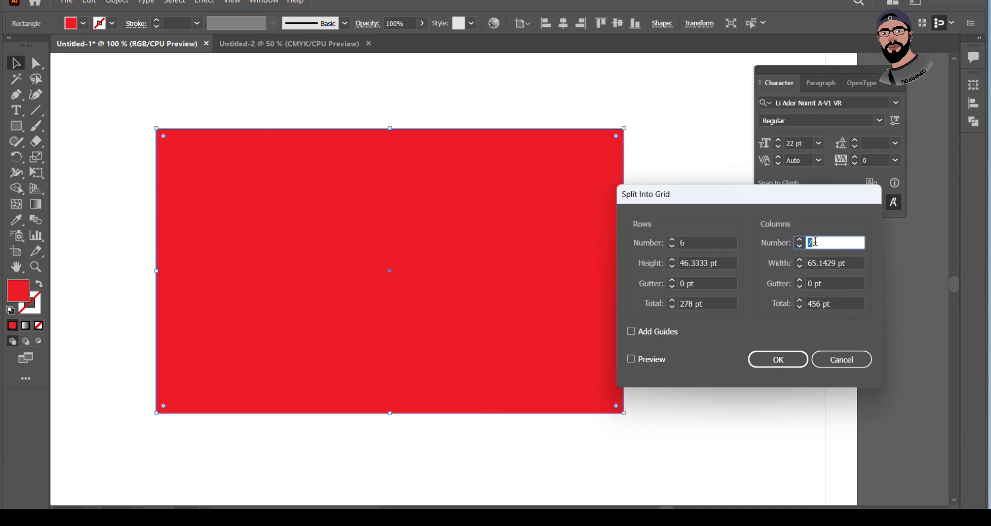
Preview the grid, set both the row and column gutters to 9 pt, and apply the split.
left_click(708, 285)
key("Up")
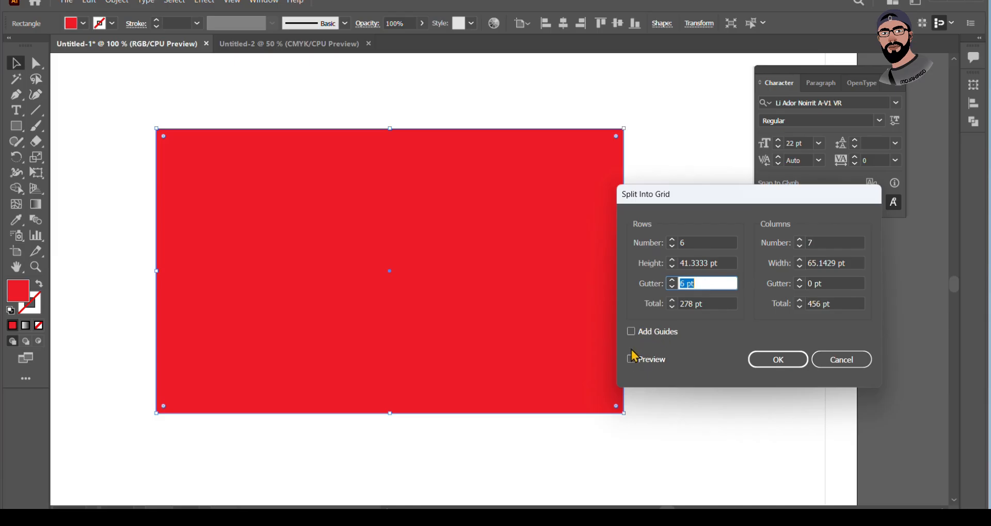
left_click(654, 360)
scroll(700, 284, "up", 2)
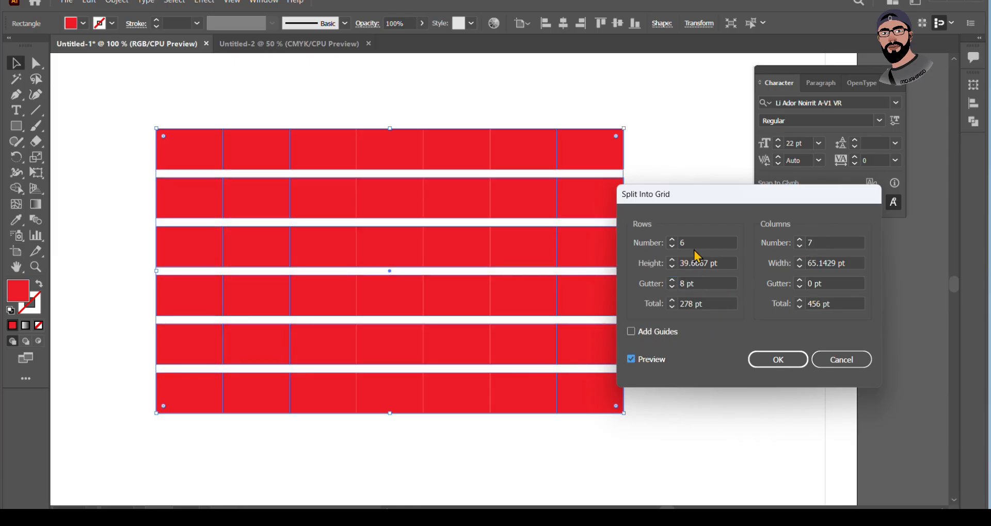
scroll(698, 285, "up", 1)
left_click(831, 284)
scroll(831, 283, "up", 9)
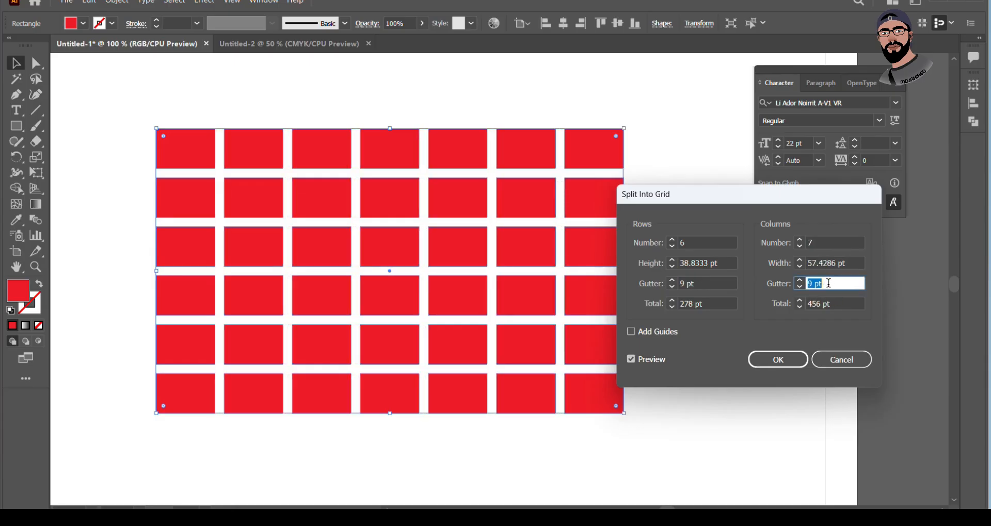
left_click(778, 359)
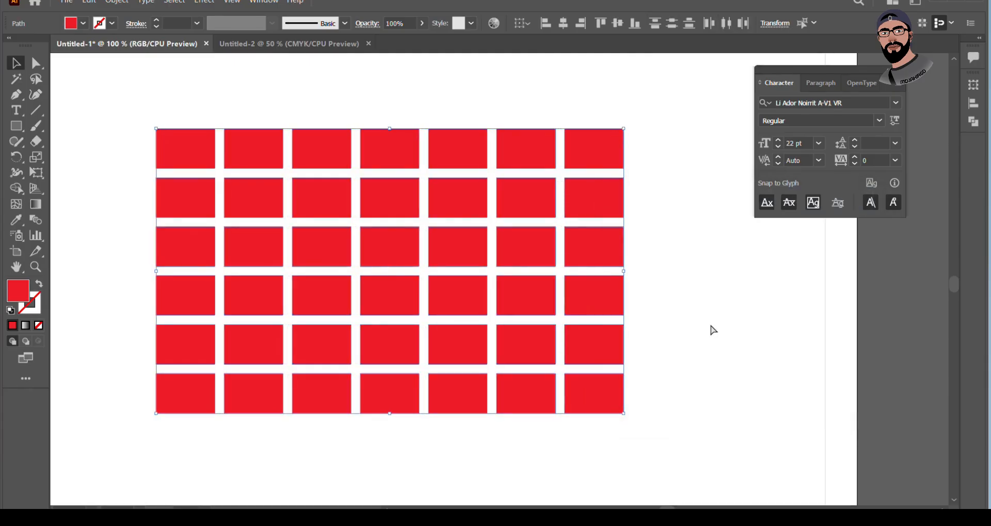
Group the grid cells and restyle them with no fill and a 0.75 pt light blue stroke.
key("ctrl+g")
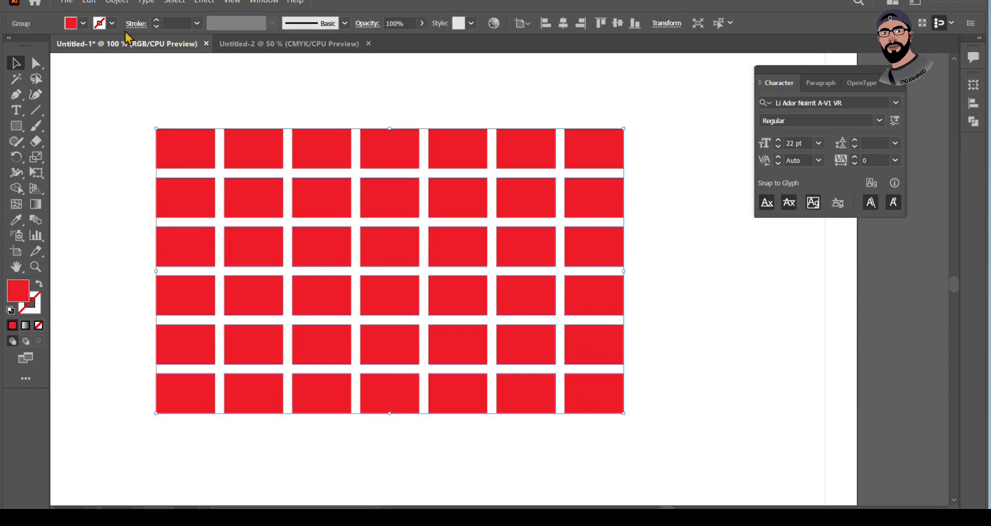
left_click(83, 32)
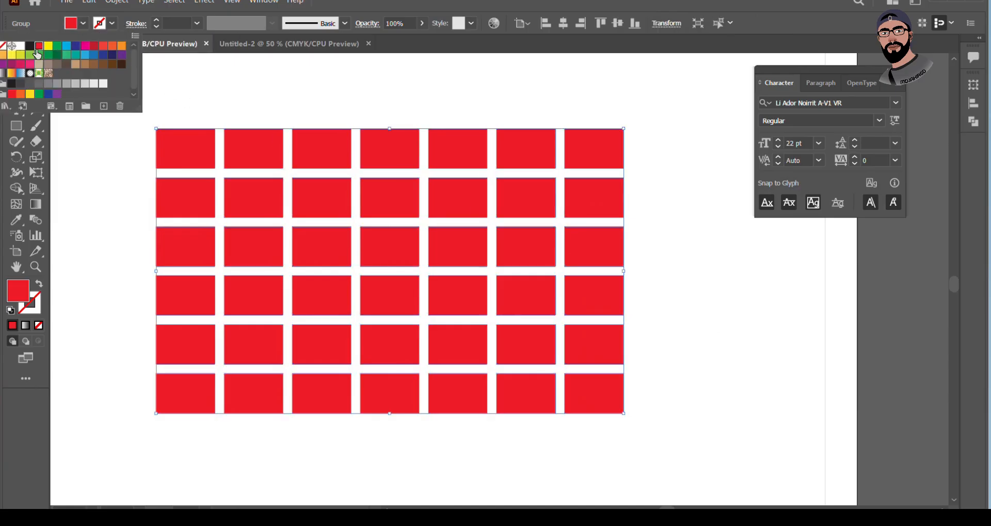
left_click(6, 53)
scroll(168, 23, "up", 2)
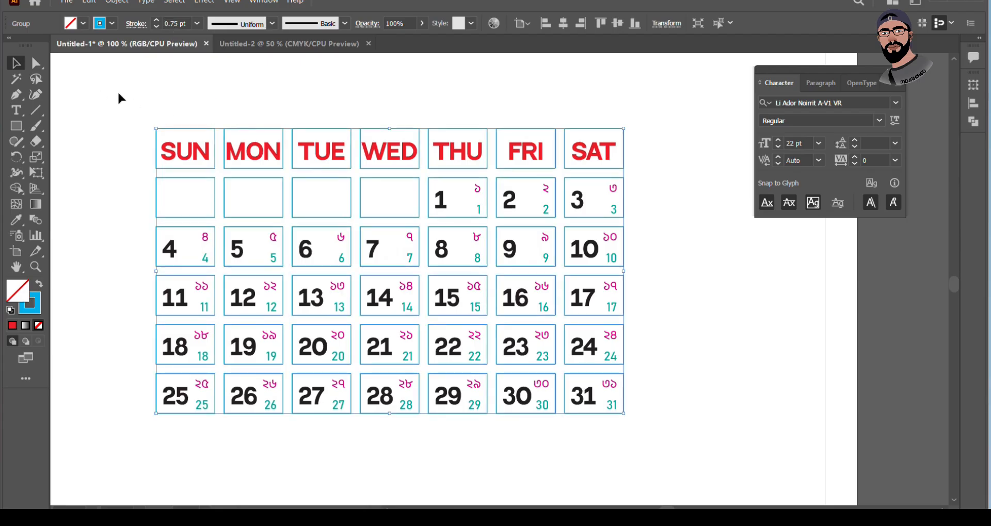
left_click(230, 110)
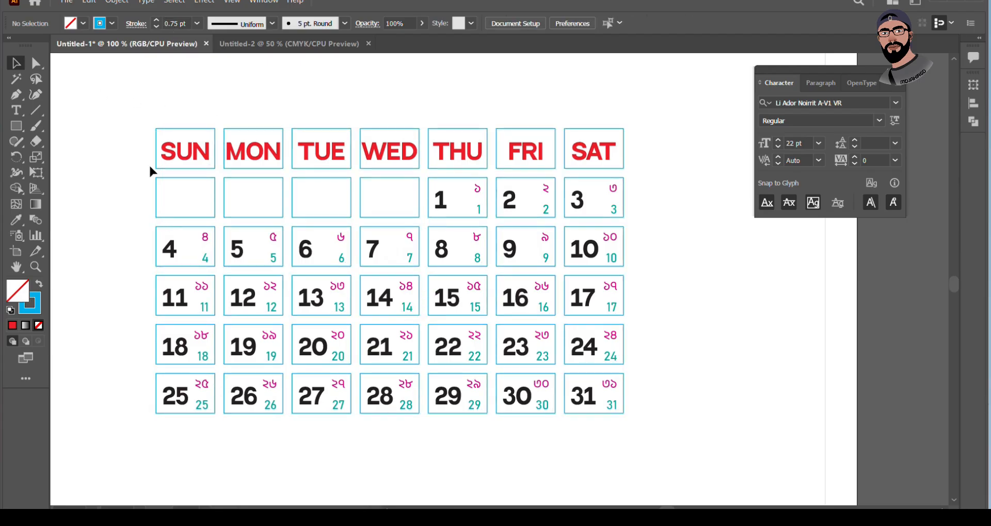
Change the cell grid's stroke to orange at 0.5 pt and deselect it.
left_click(157, 139)
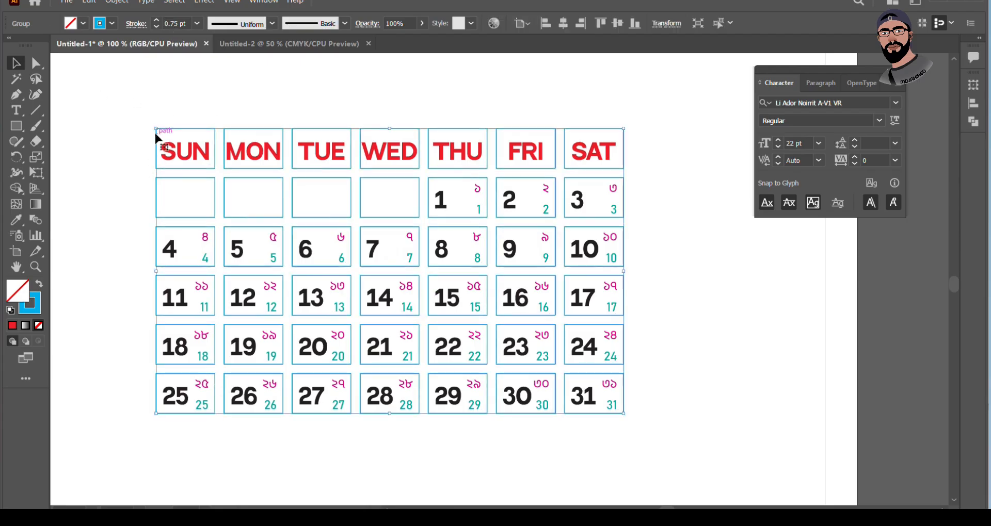
left_click(112, 23)
left_click(111, 52)
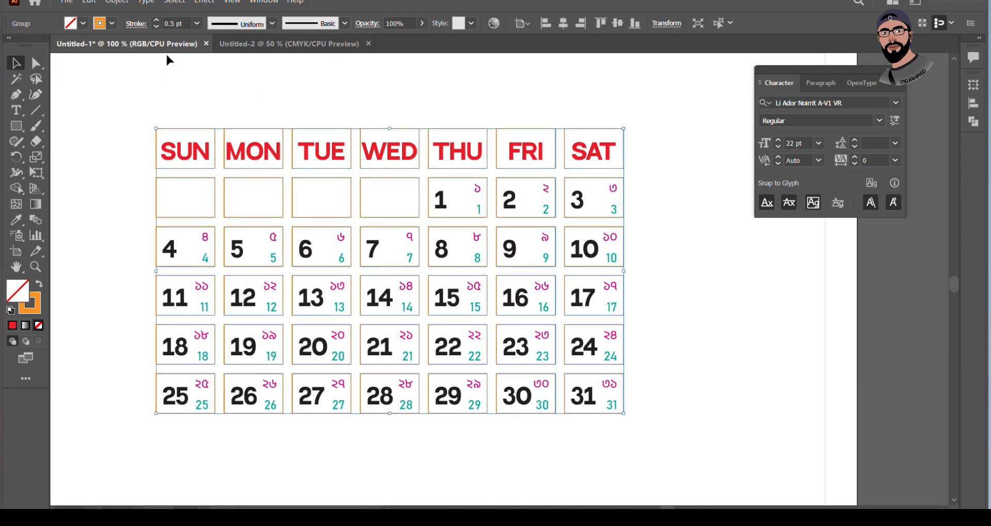
left_click(159, 85)
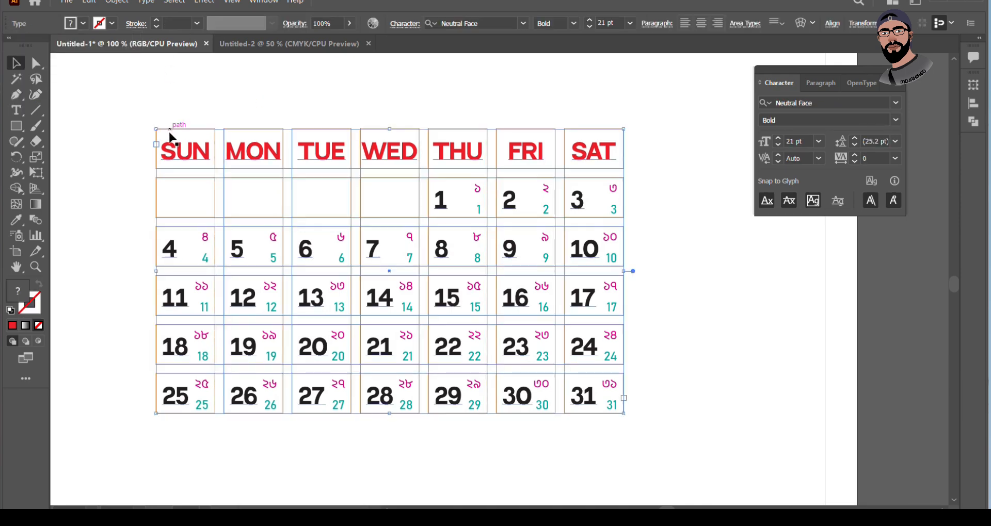
Lock the text frame that holds the weekday headings and large dates, leaving the cell grid selectable.
double_click(176, 144)
left_click(18, 64)
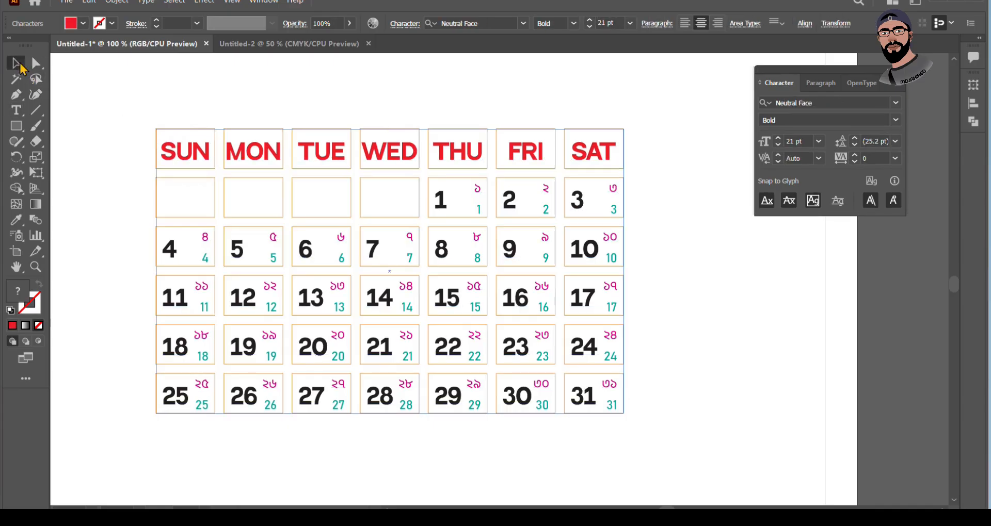
left_click(177, 152)
key("ctrl+2")
left_click(180, 153)
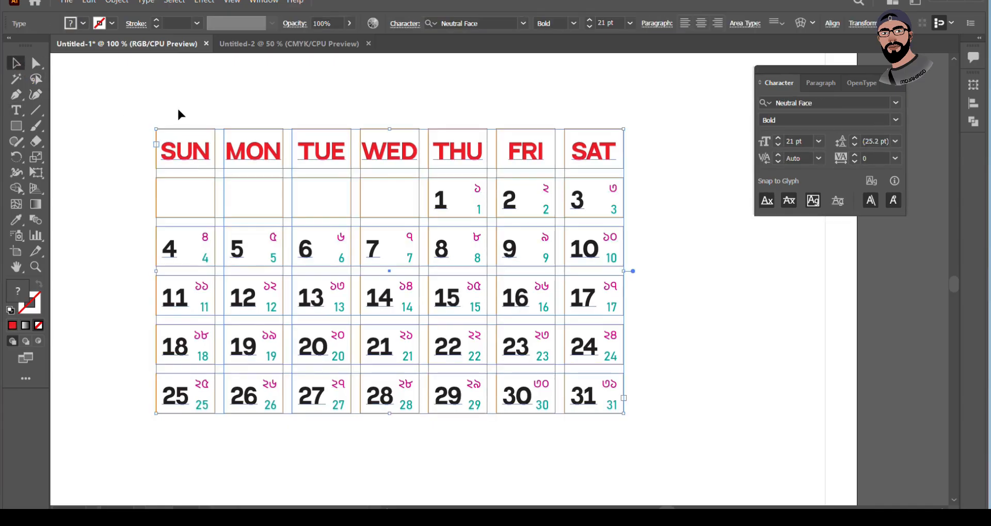
left_click(178, 109)
left_click(186, 159)
left_click(189, 124)
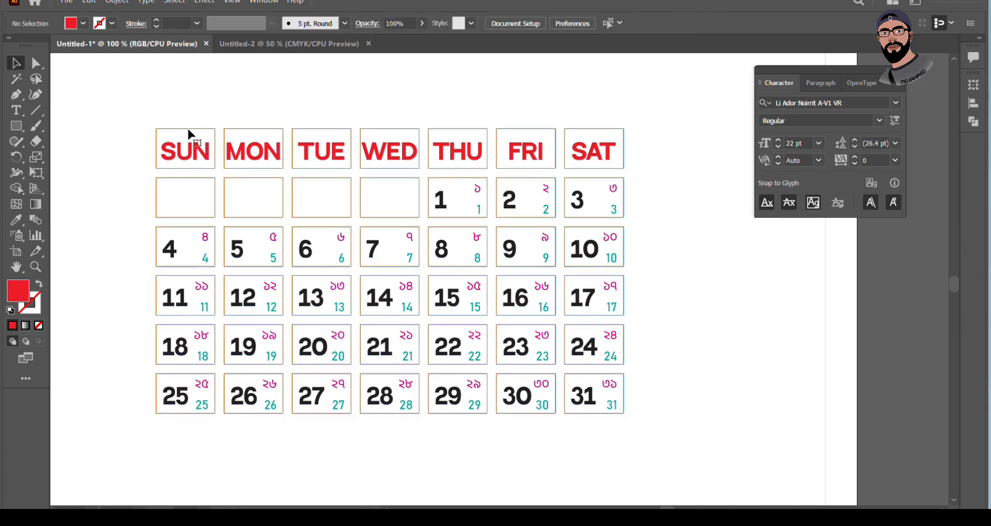
Isolate the cell grid group and fill its seven weekday heading cells with orange-red.
double_click(190, 129)
left_click_drag(114, 106, 632, 172)
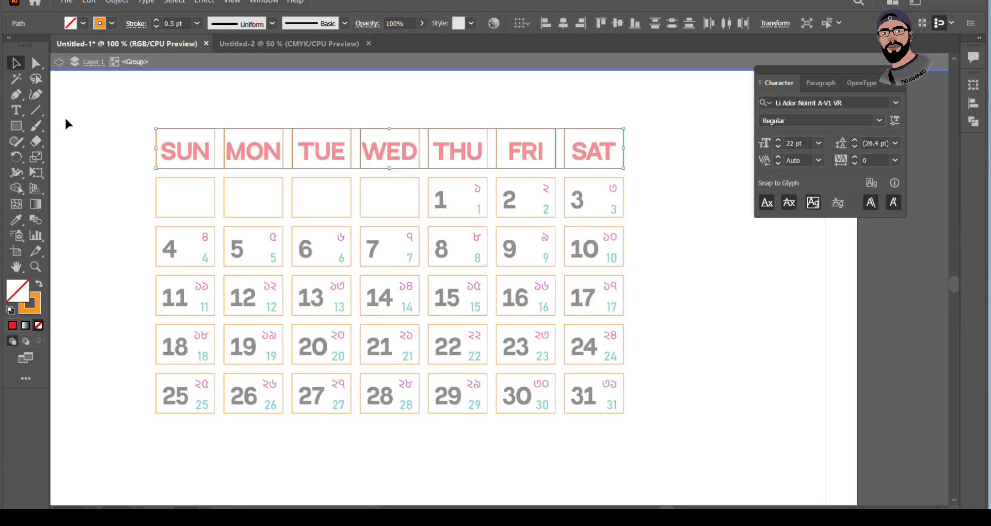
left_click(83, 23)
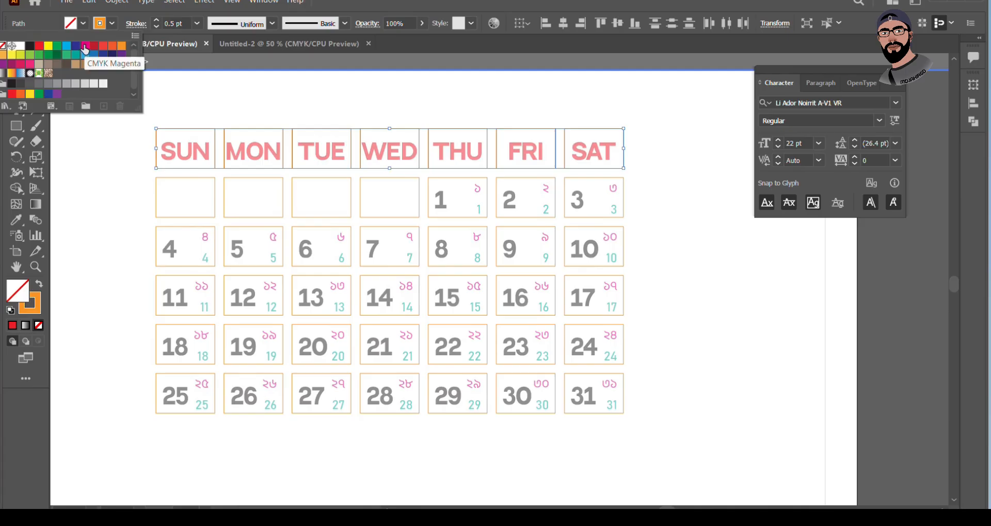
left_click(113, 47)
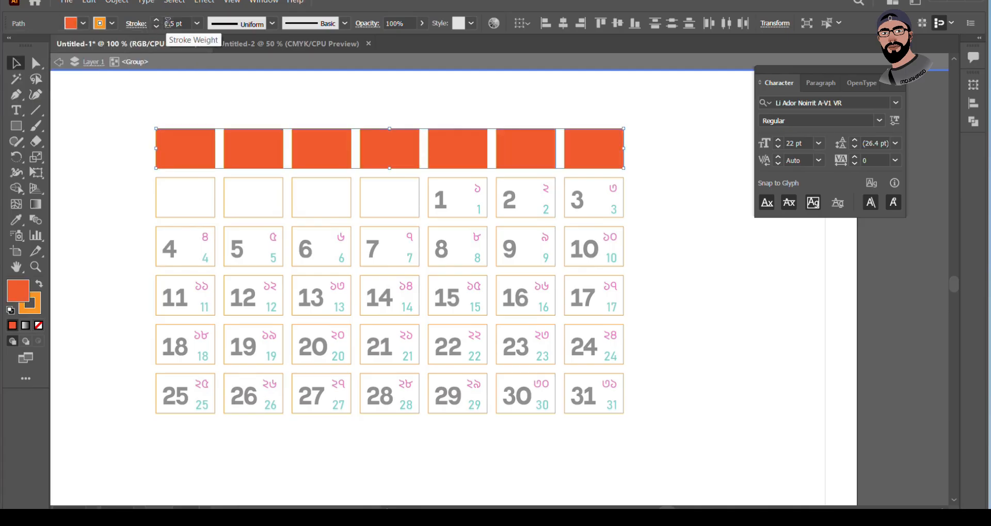
Set the heading cells' stroke to 0 pt, fill the last two heading cells with dark blue, and exit isolation mode.
scroll(167, 24, "down", 1)
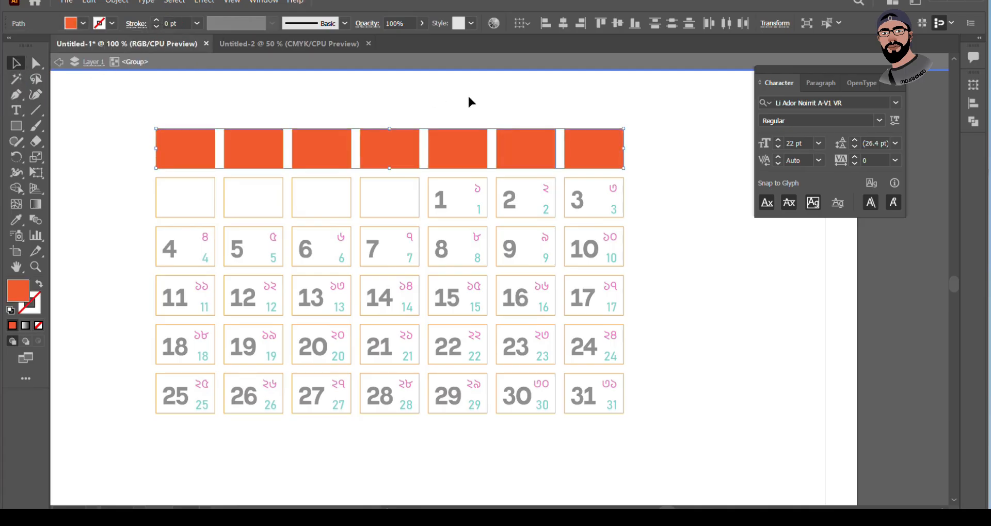
left_click(515, 144)
left_click(602, 148, "shift")
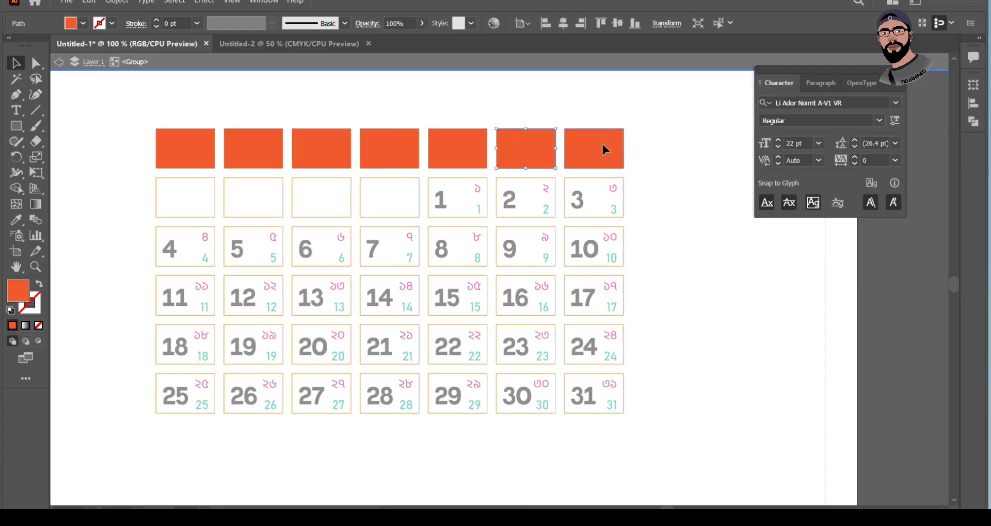
left_click(83, 24)
left_click(75, 47)
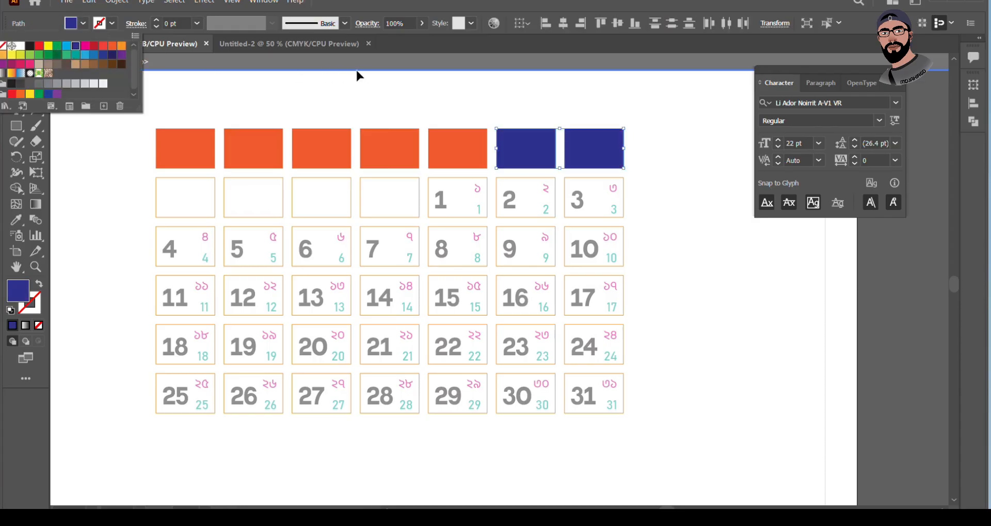
left_click(363, 92)
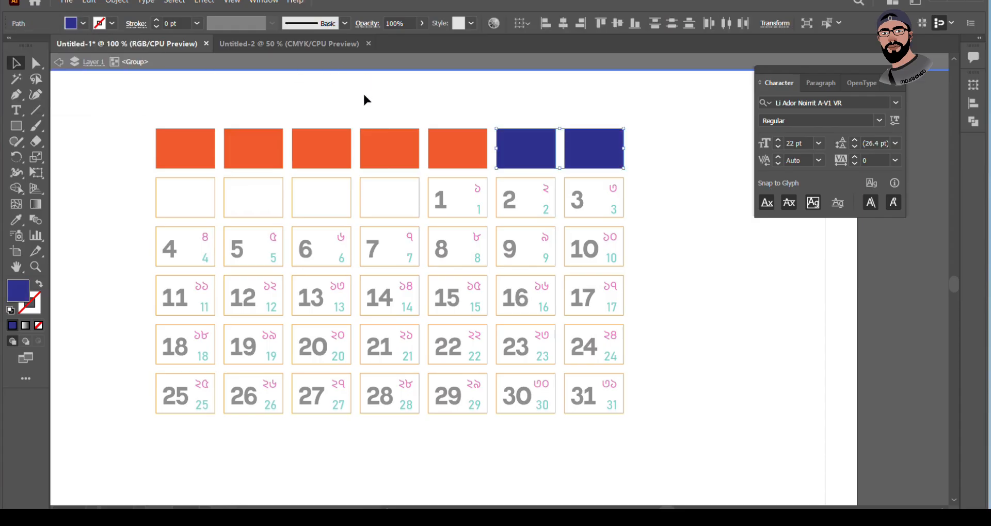
double_click(654, 205)
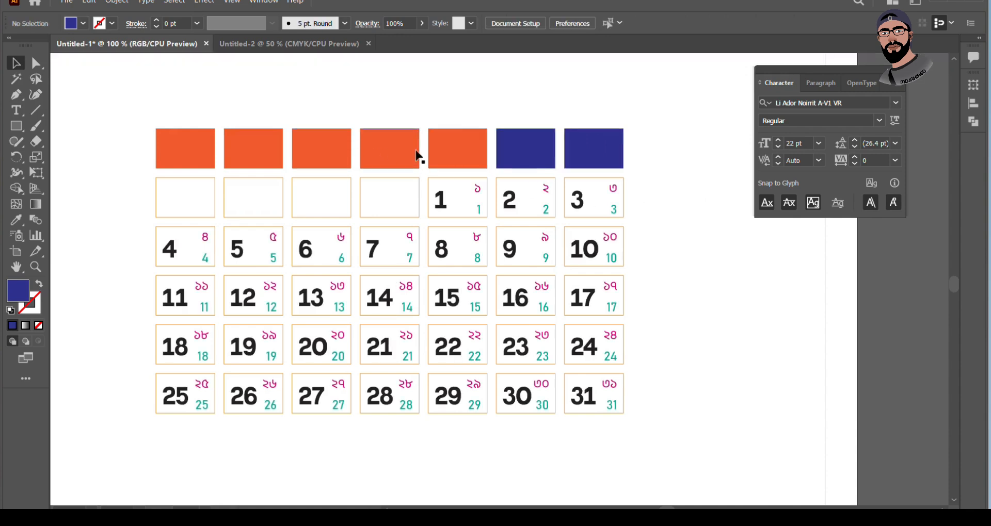
Send the cell grid group to the back, behind the weekday headings and dates, and deselect it.
left_click(588, 168)
right_click(586, 155)
mouse_move(630, 332)
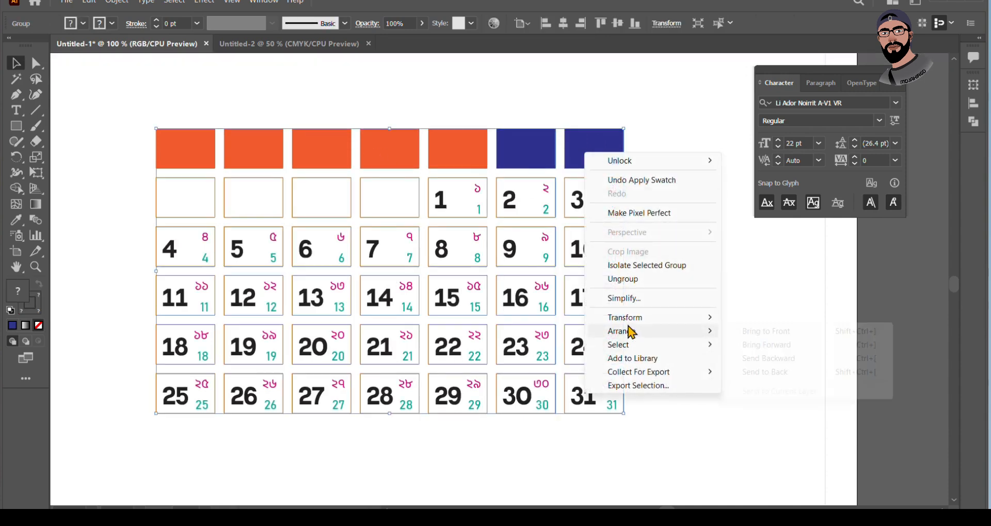
left_click(771, 373)
left_click(716, 274)
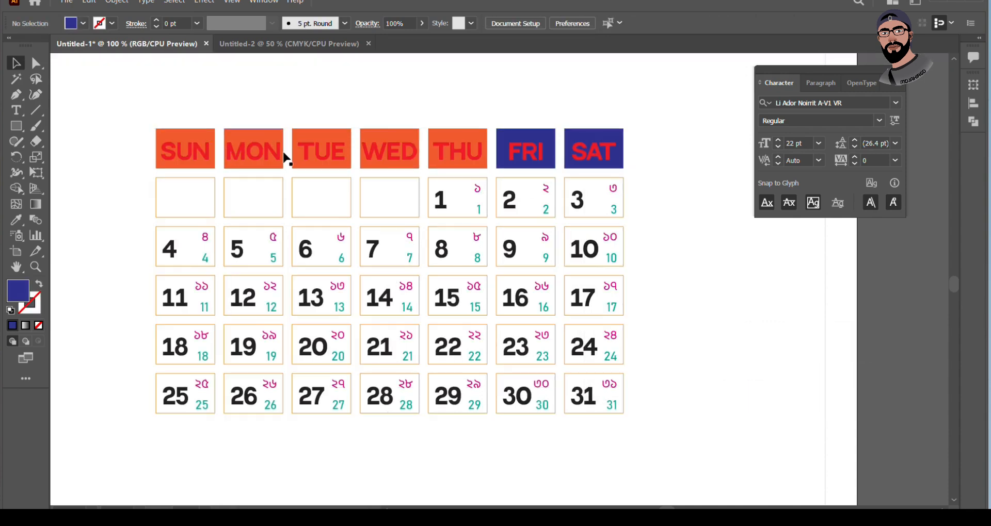
Recolour the weekday heading text from SUN to SAT white and deselect the text frame.
double_click(166, 161)
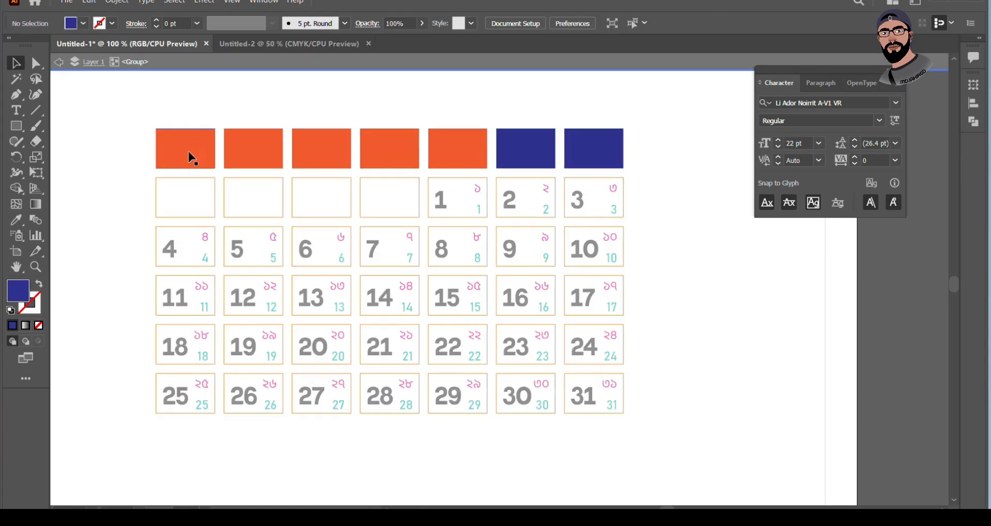
double_click(132, 146)
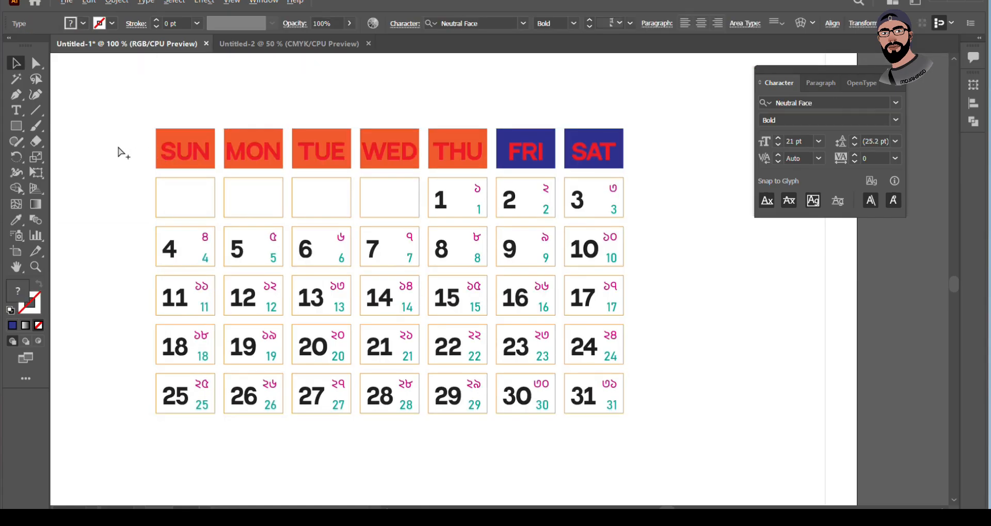
left_click(161, 150)
key("t")
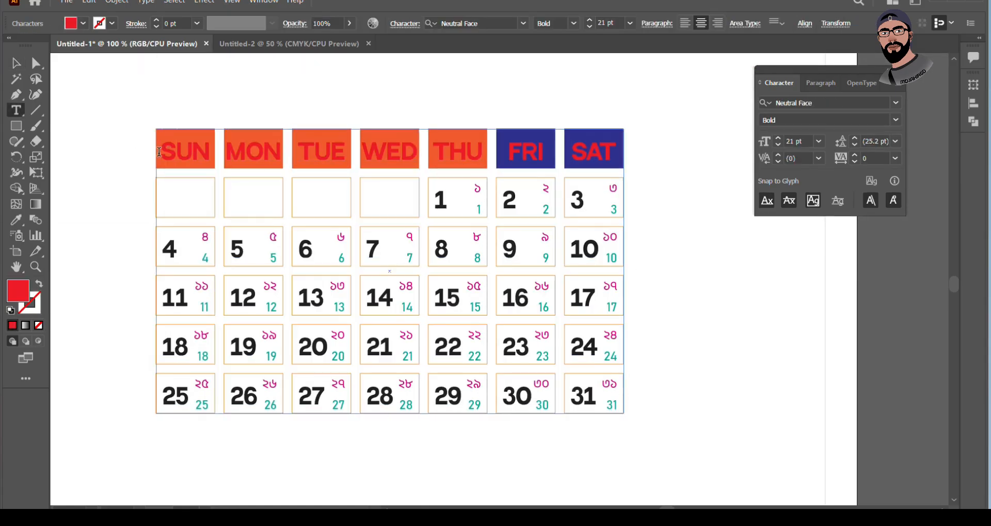
left_click_drag(159, 152, 609, 153)
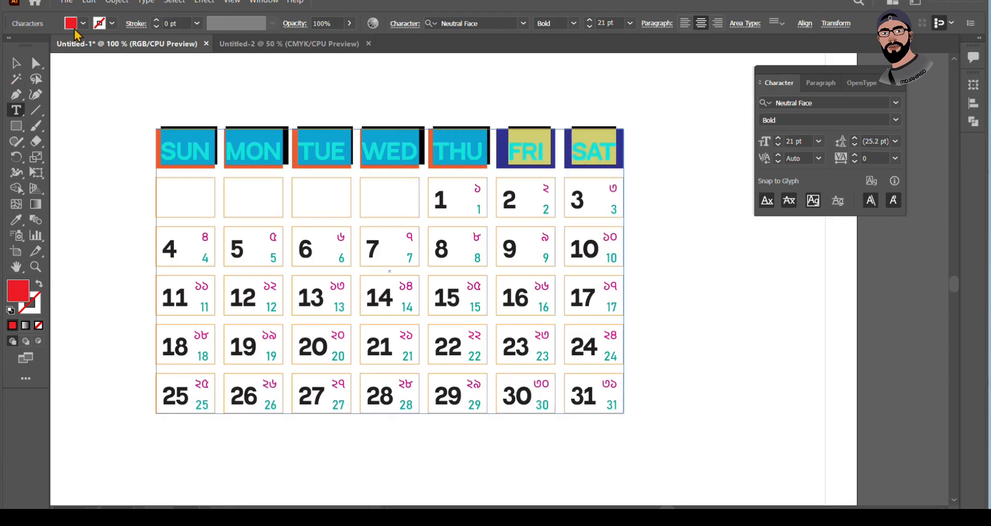
left_click(73, 26)
left_click(23, 50)
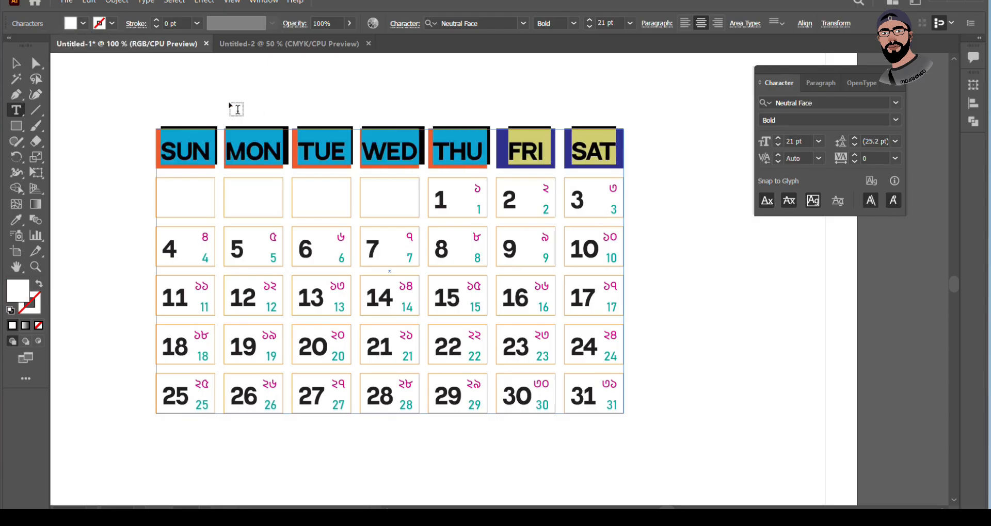
left_click(16, 63)
left_click(85, 77)
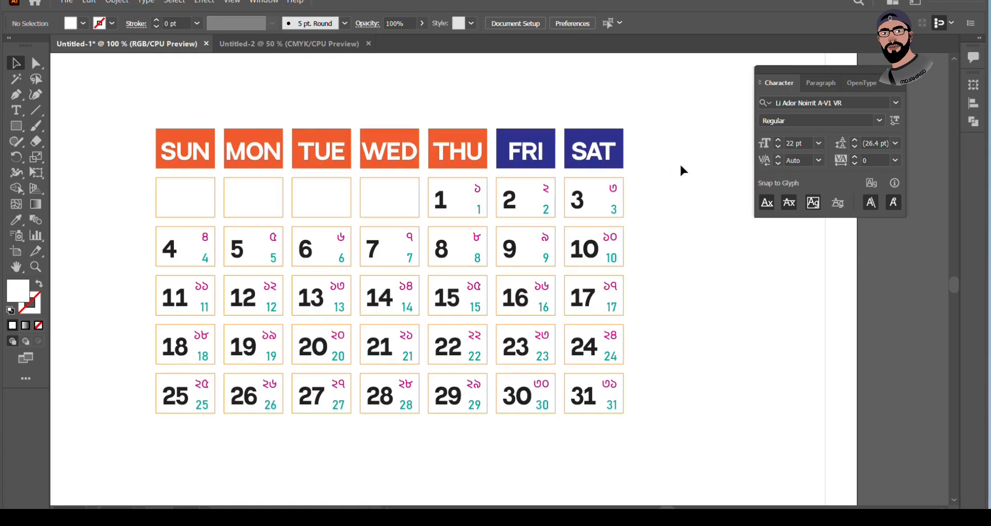
Colour the large dates 2 and 3 under FRI and SAT dark blue.
scroll(679, 165, "down", 1)
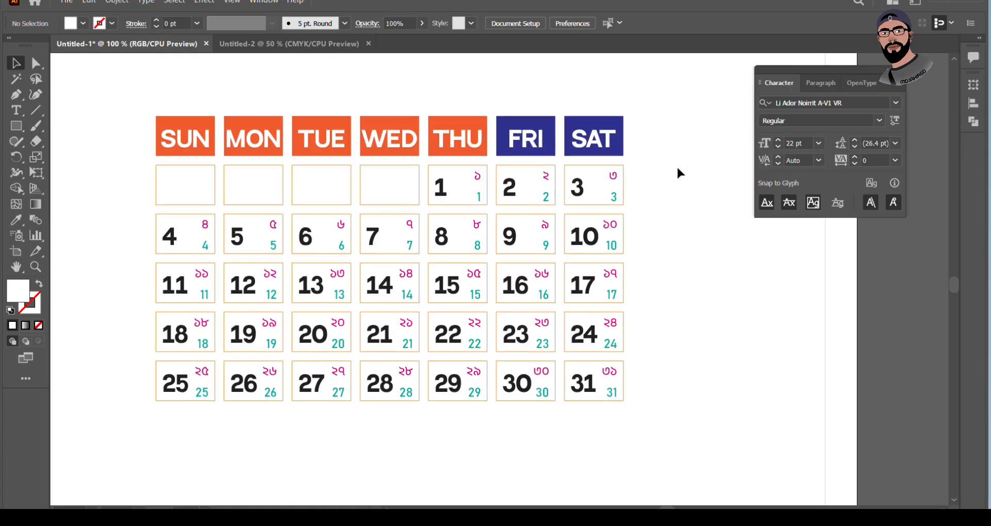
double_click(509, 190)
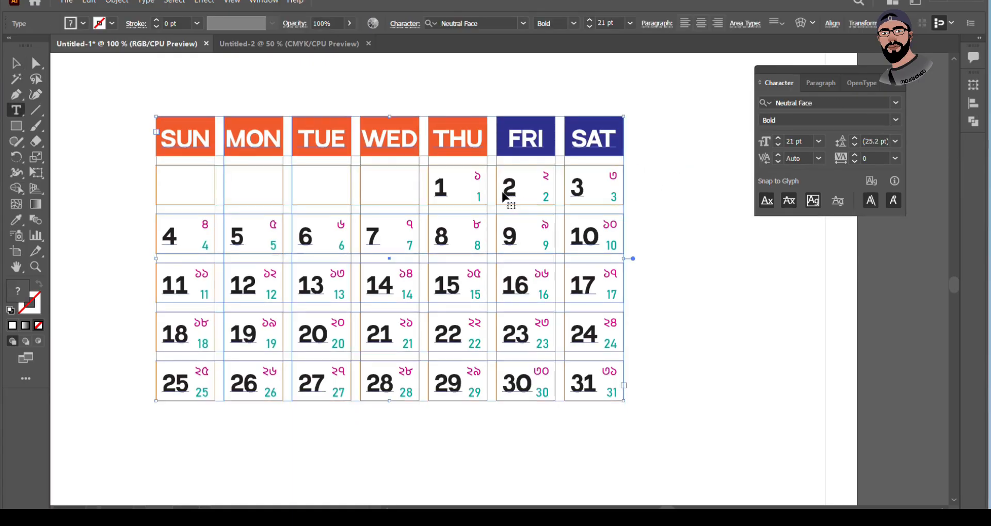
left_click_drag(502, 186, 612, 190)
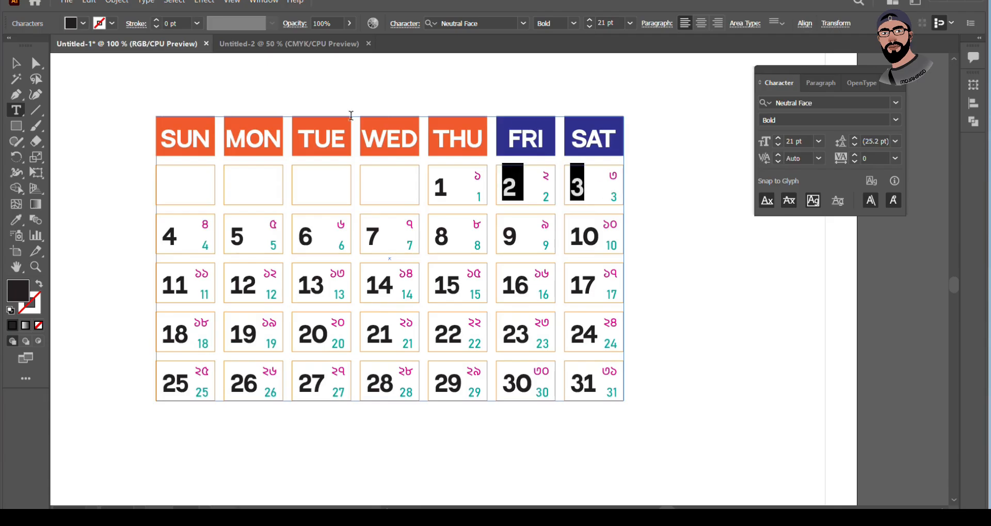
left_click(83, 23)
left_click(78, 53)
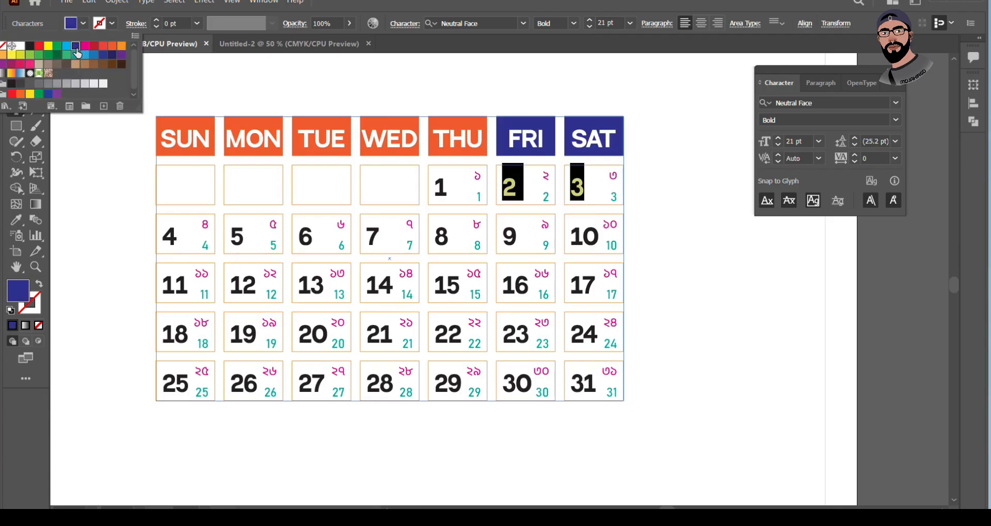
left_click_drag(502, 236, 599, 237)
left_click(81, 24)
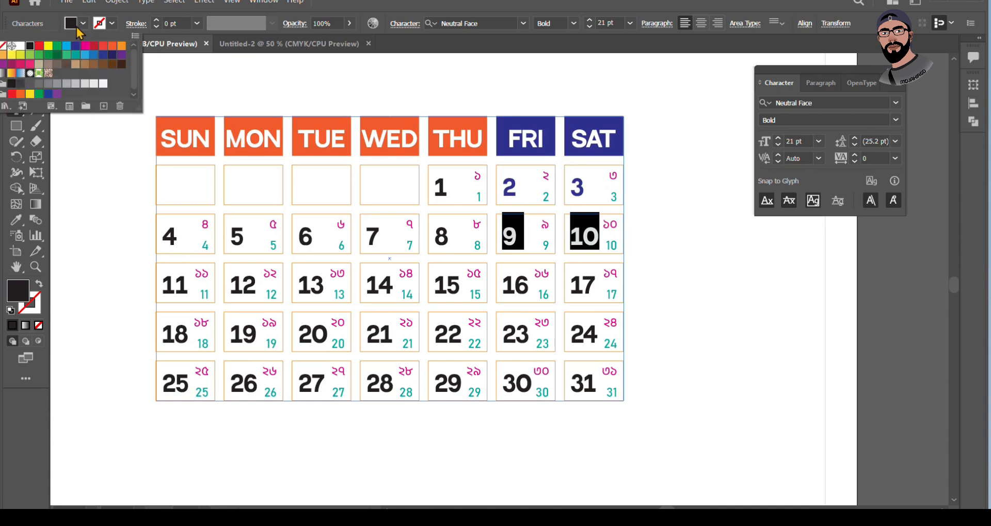
left_click(59, 127)
left_click(18, 64)
left_click(98, 73)
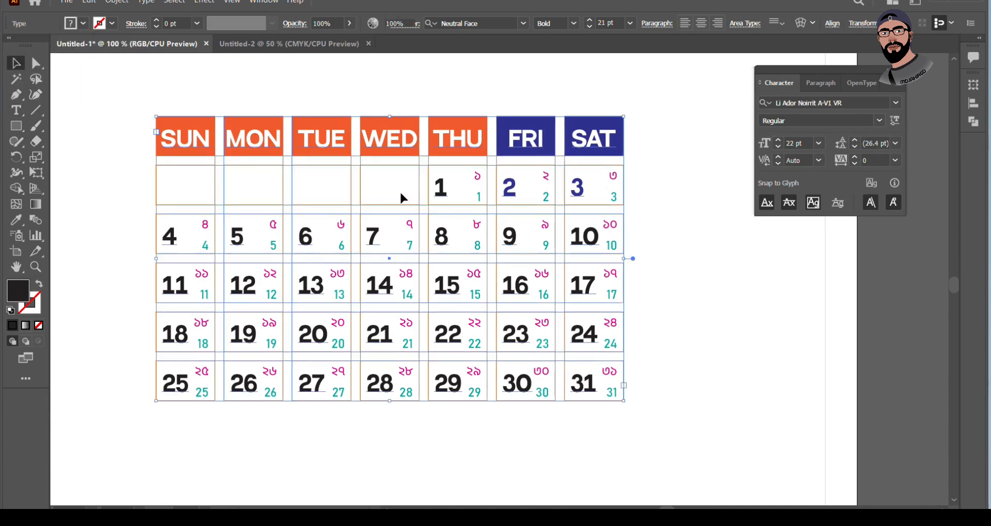
Fill the entire text frame holding the weekday headings and large dates with dark blue.
left_click(443, 194)
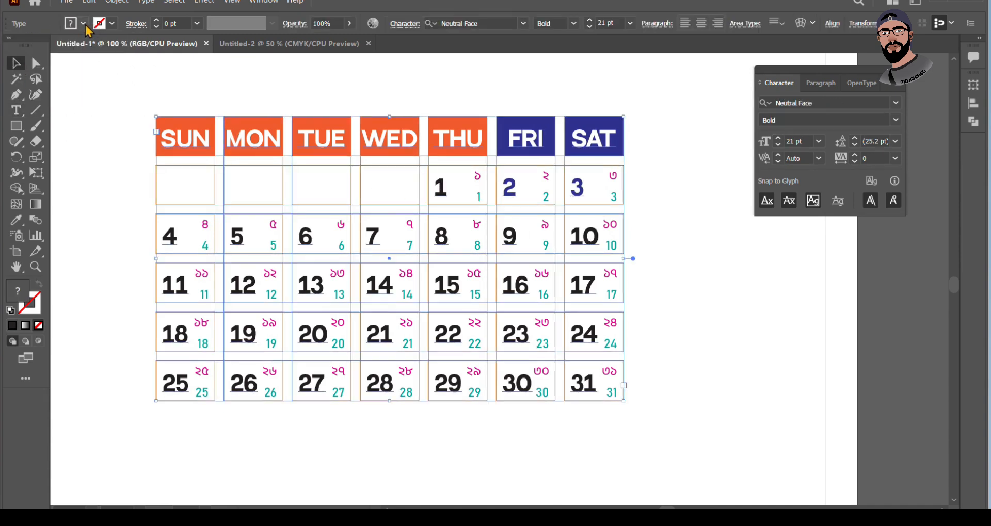
left_click(82, 24)
left_click(76, 53)
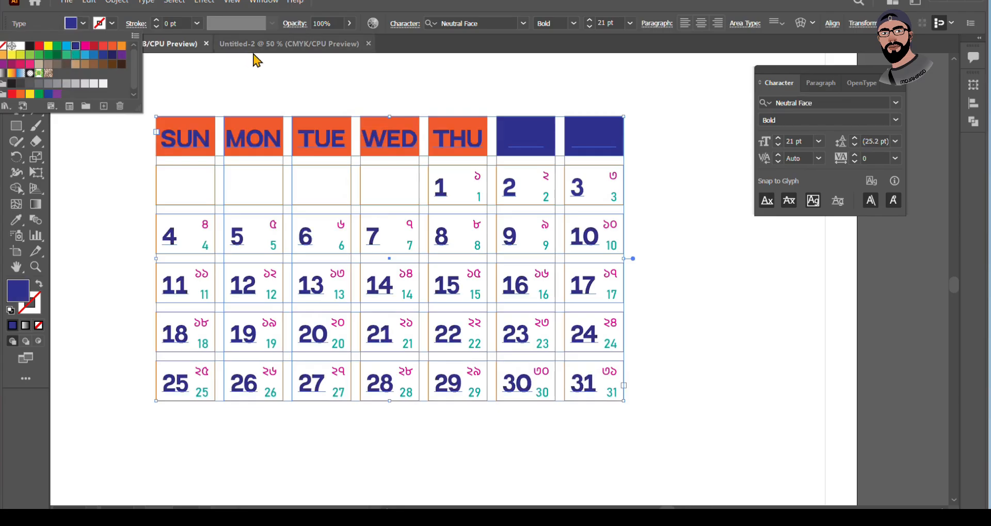
left_click(258, 57)
Restore white fill on the weekday heading text only, keeping the large dates dark blue, and deselect the frame.
key("t")
left_click(196, 135)
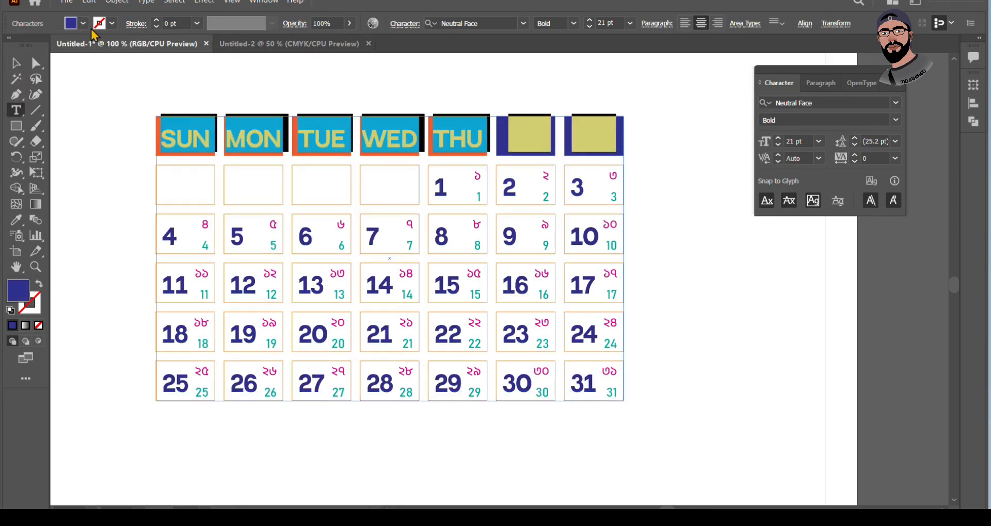
left_click(86, 23)
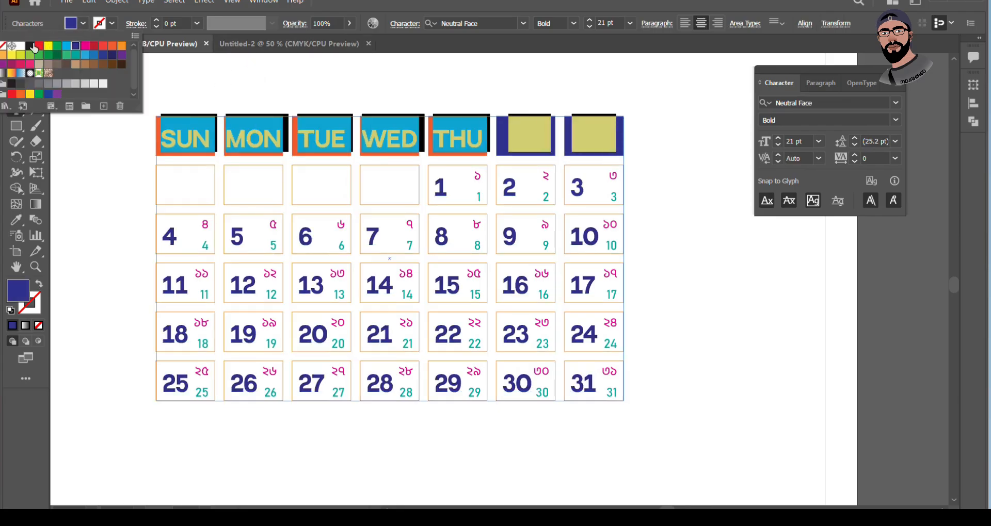
left_click(21, 46)
left_click(174, 86)
left_click(15, 63)
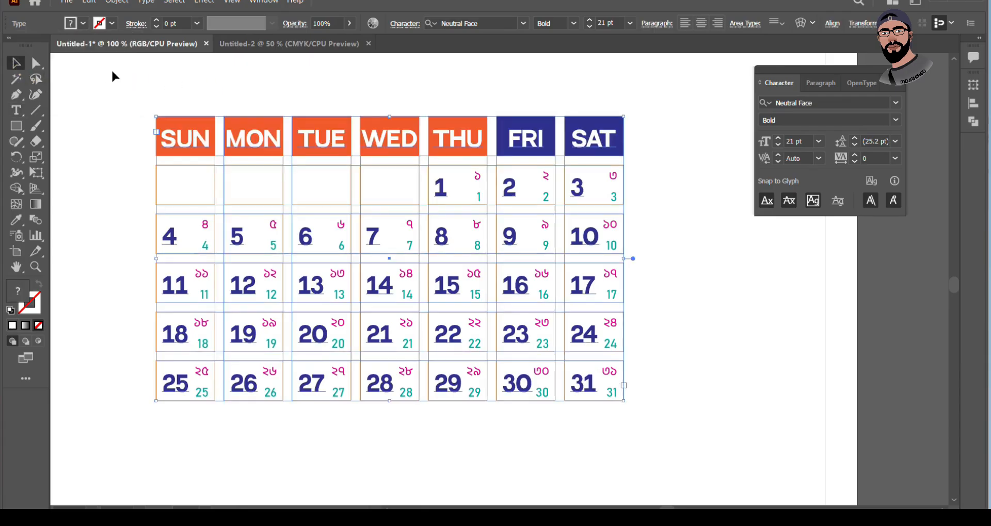
left_click(668, 323)
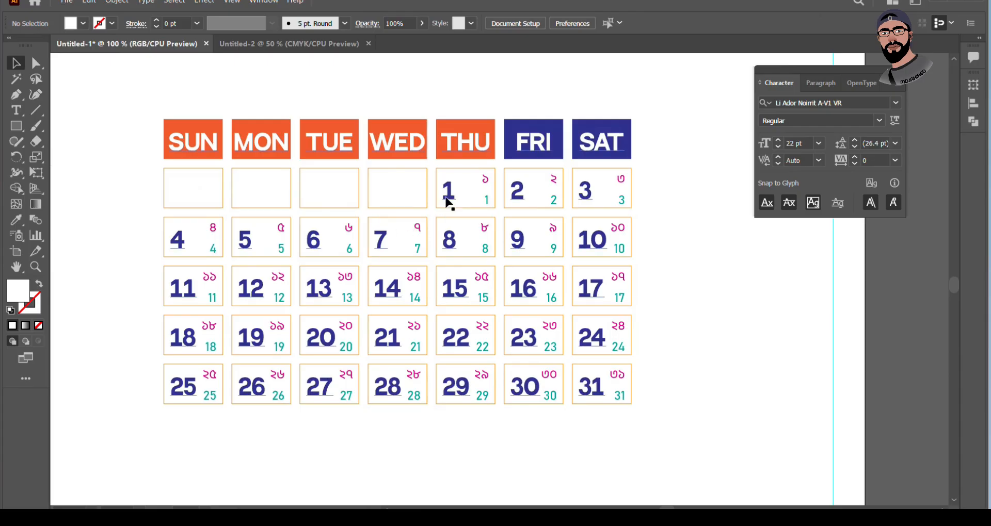
Delete the four empty paragraphs before the large date 1 in the large-date text frame.
left_click(448, 203)
double_click(449, 186)
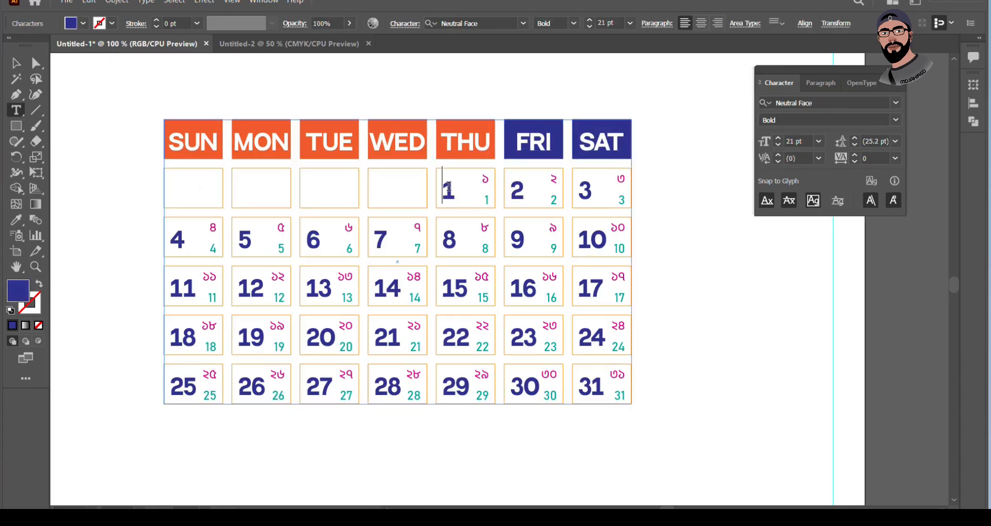
key("BackSpace")
key("BackSpace")
key("BackSpace")
key("BackSpace")
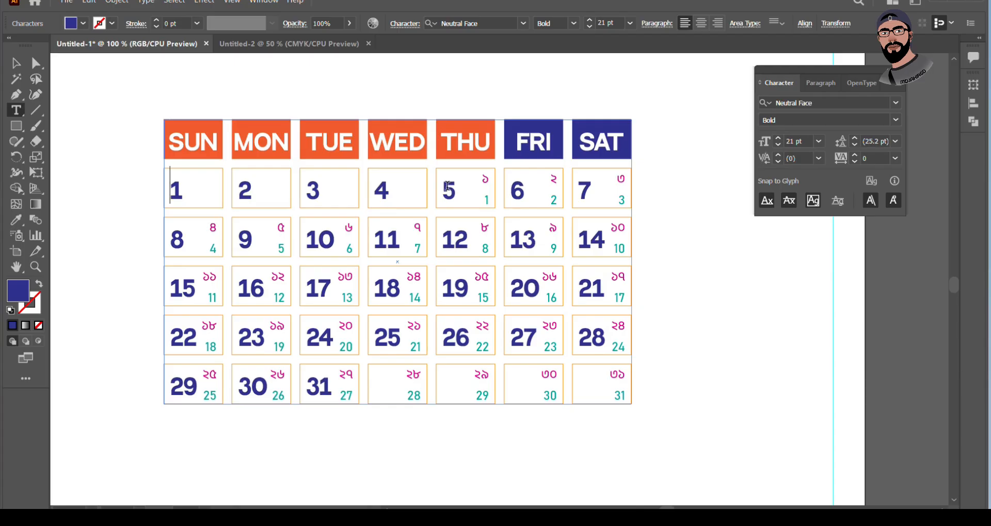
Enter 1, 2, 3 and 4 as separate paragraphs in the first four cells, before the month's first date.
type("1")
key("Return")
type("3")
key("Return")
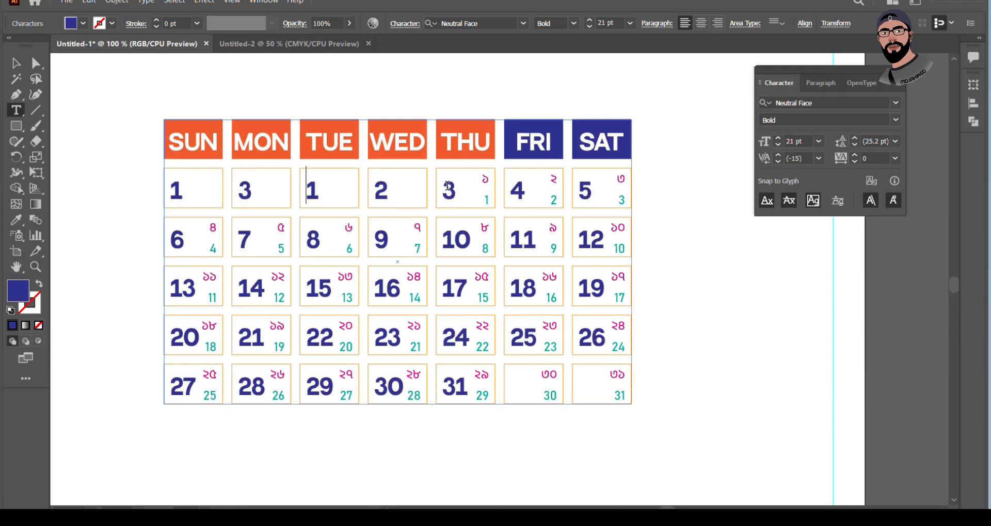
key("BackSpace")
key("BackSpace")
type("2")
key("Return")
type("3")
key("Return")
type("4")
key("Return")
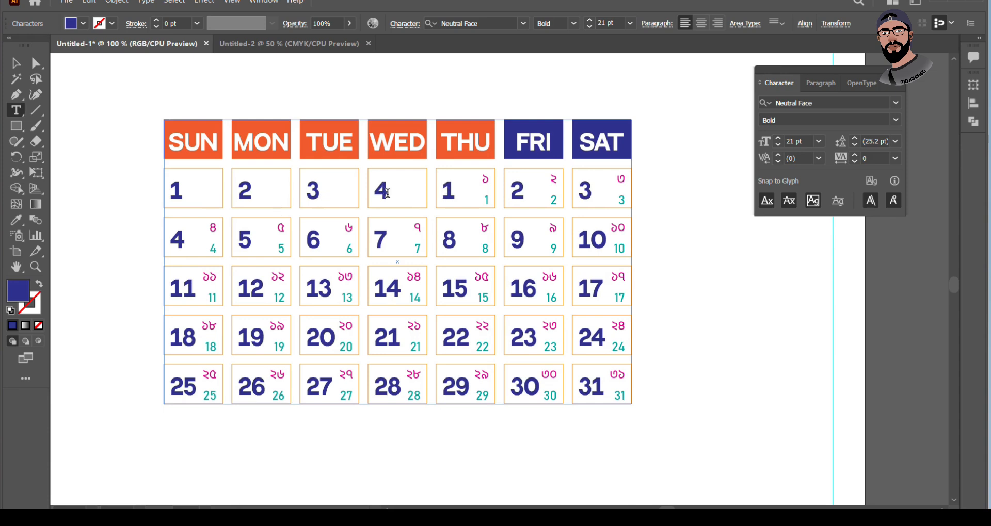
Fade the four added numbers under SUN to WED to 28% opacity and deselect the text.
left_click_drag(174, 192, 392, 191)
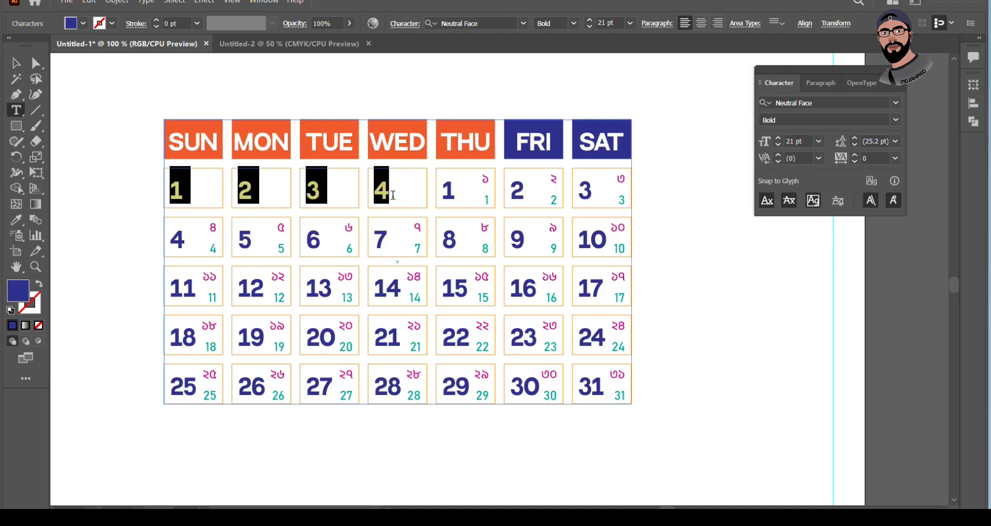
left_click(350, 23)
left_click(312, 38)
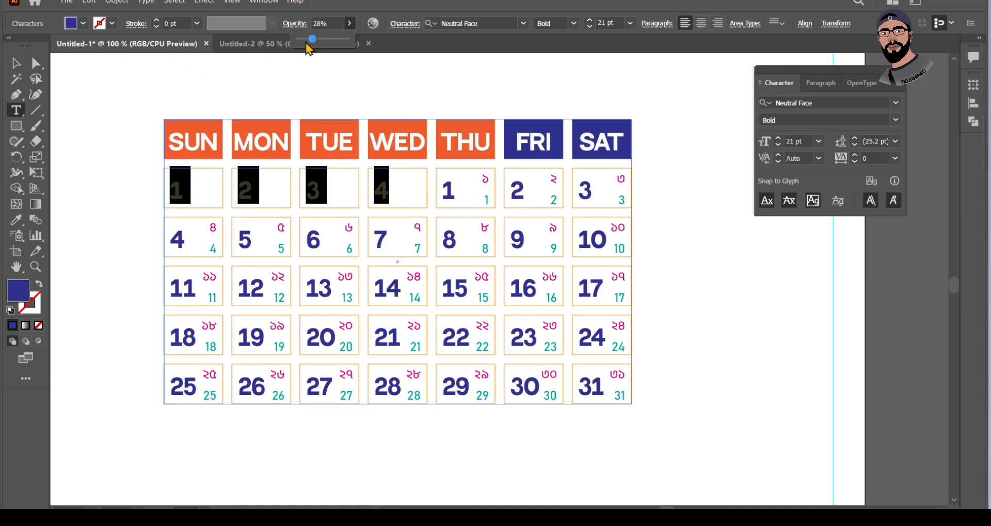
left_click(19, 66)
left_click(115, 97)
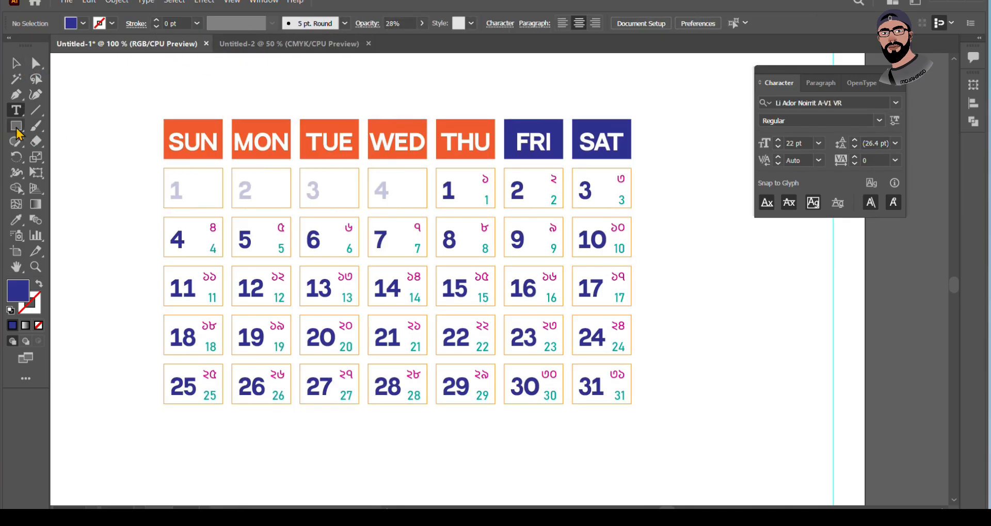
left_click(15, 63)
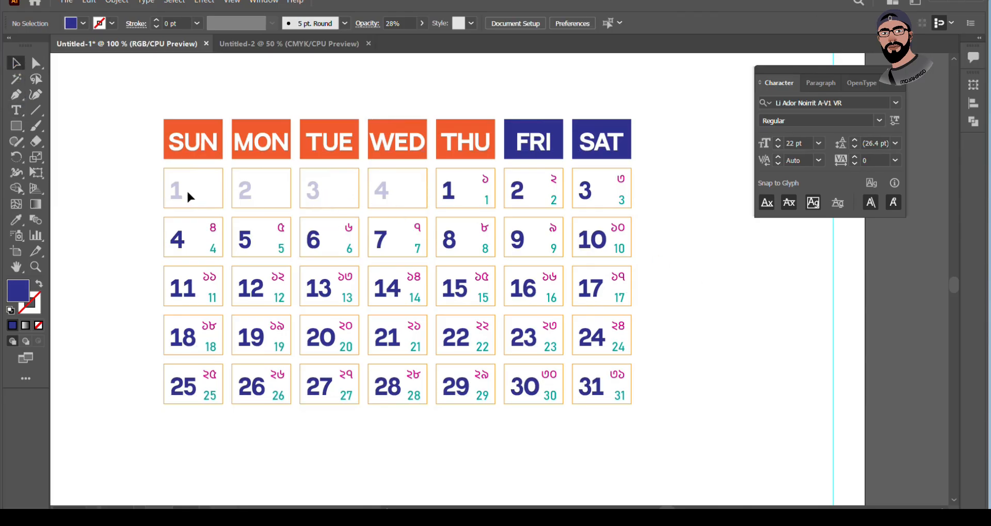
Centre-align the four faded numbers in their cells and deselect the text.
double_click(175, 195)
left_click_drag(172, 194, 392, 197)
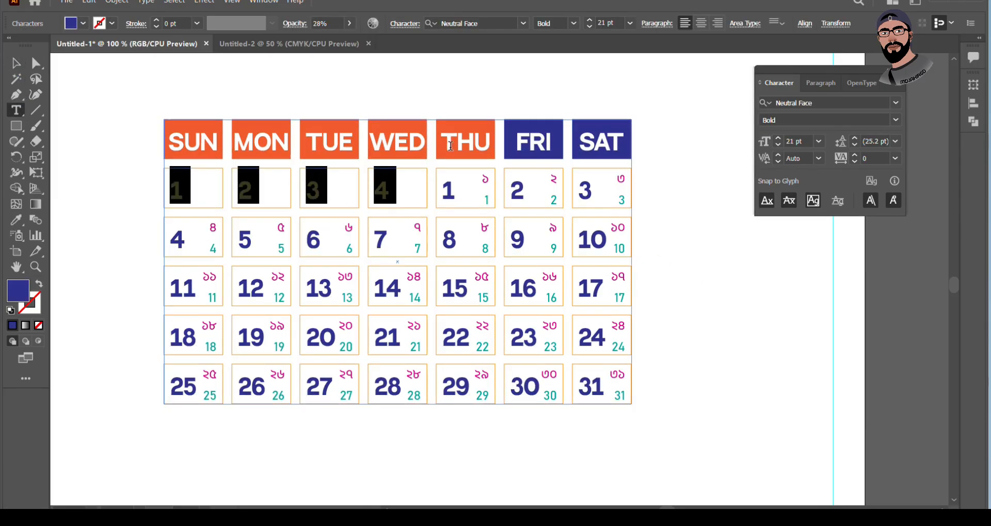
left_click(701, 23)
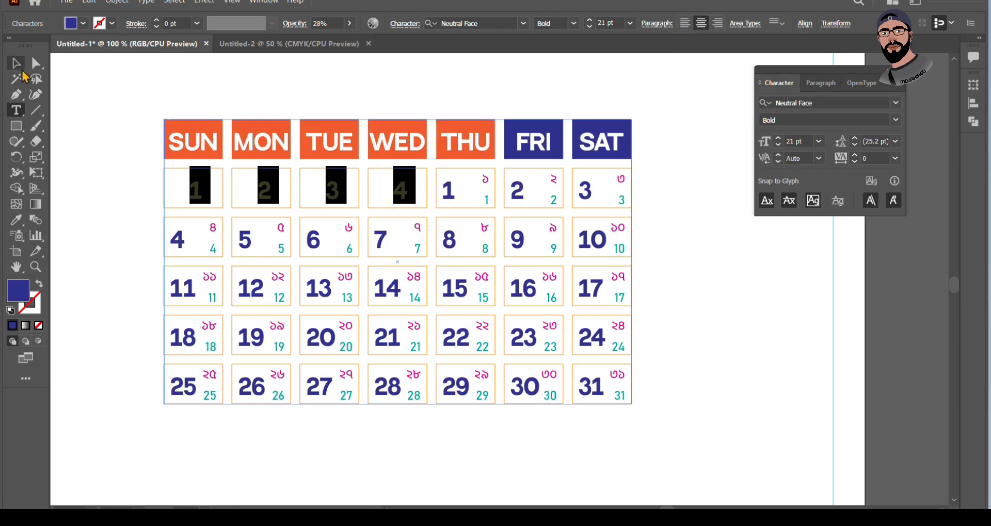
left_click(16, 63)
left_click(725, 307)
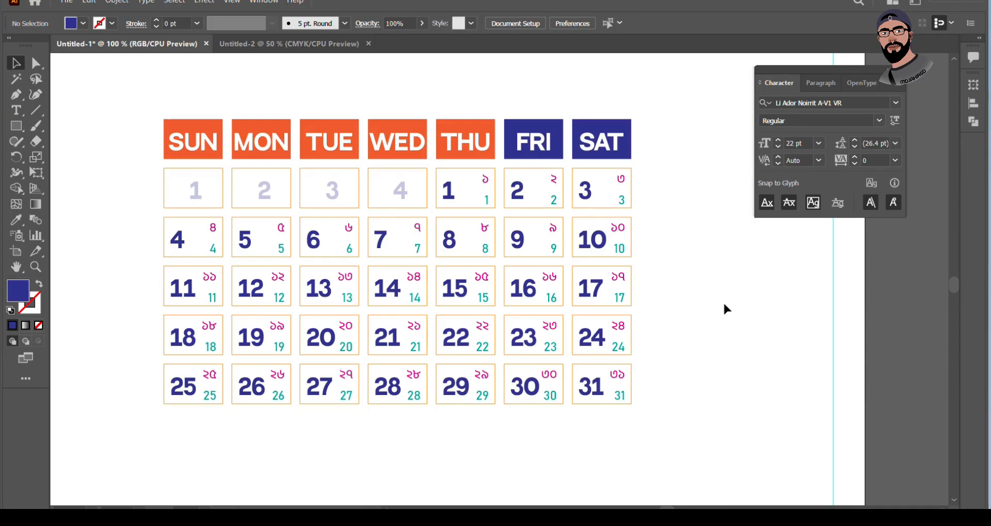
scroll(508, 287, "down", 1)
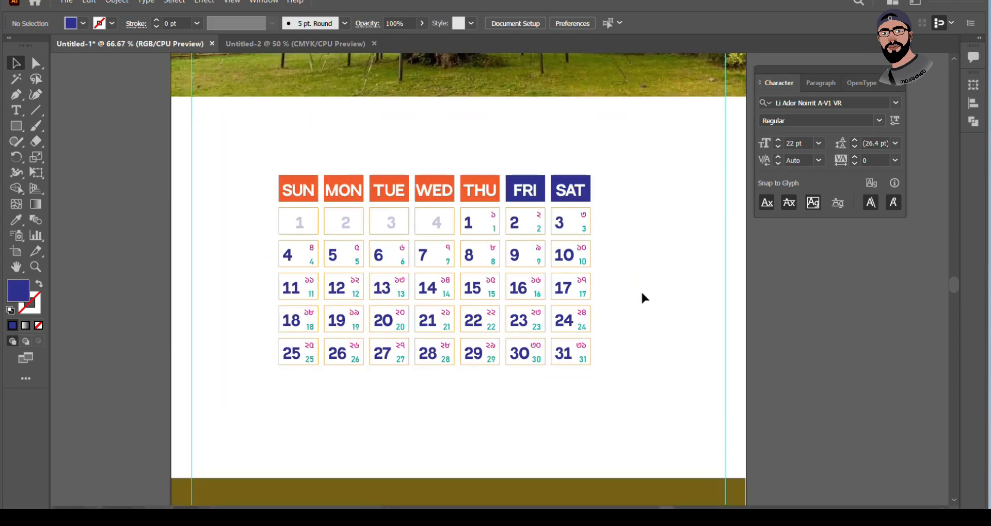
scroll(557, 271, "up", 1)
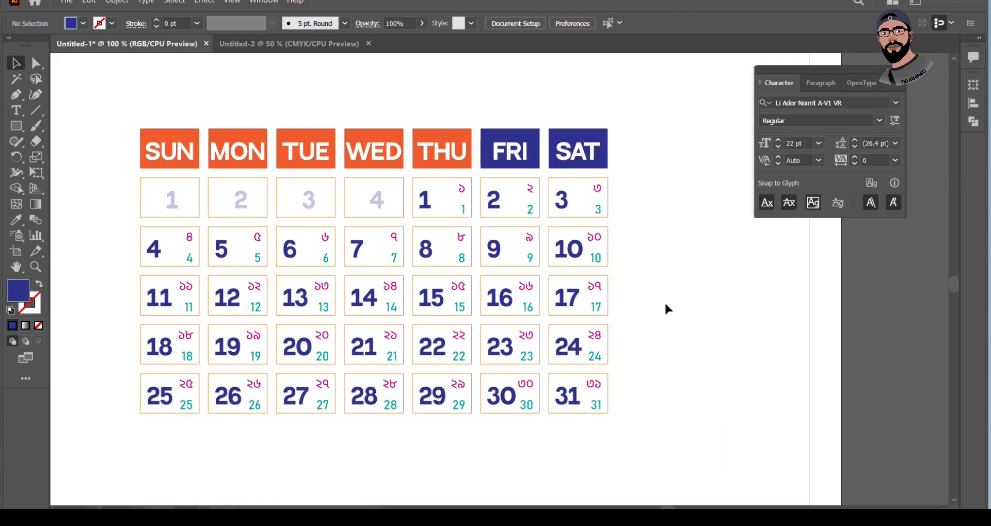